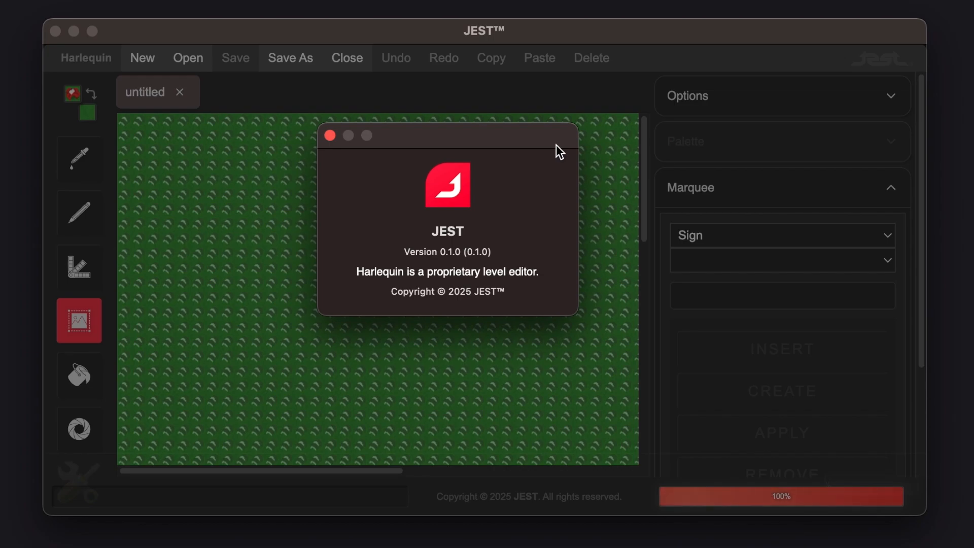
# Close the program's version information window to return to the untitled level.
pyautogui.click(330, 136)
pyautogui.scroll(-5, 424, 298)
pyautogui.hscroll(10, 425, 298)
pyautogui.scroll(5, 424, 299)
pyautogui.hscroll(-10, 425, 299)
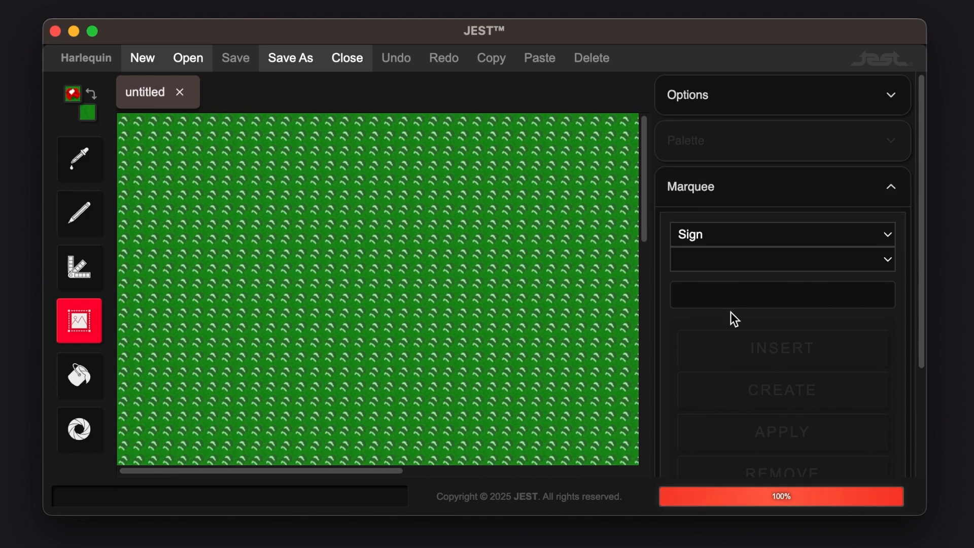
# Examine the blank untitled level across its full width and height, along with the Marquee settings.
pyautogui.scroll(-3, 732, 319)
pyautogui.scroll(3, 733, 318)
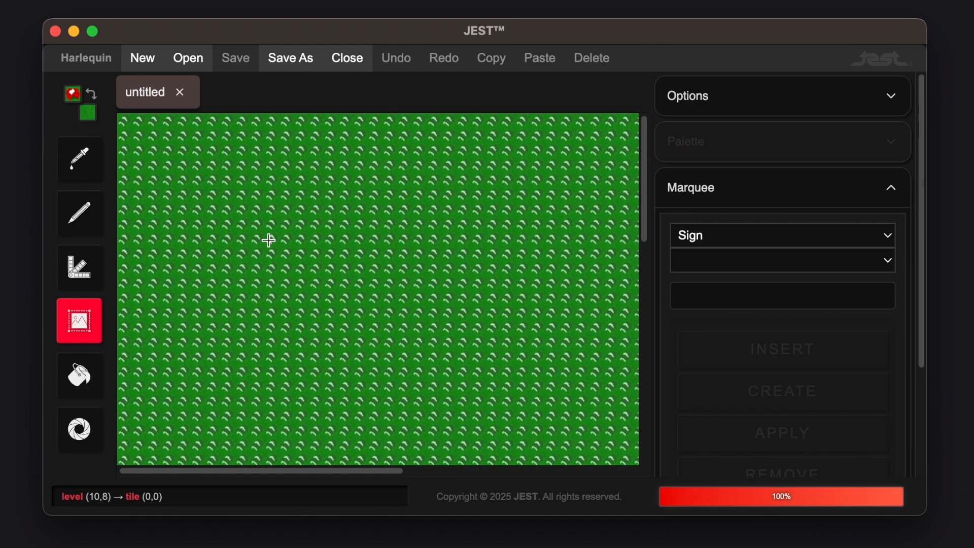
pyautogui.scroll(-5, 269, 237)
pyautogui.scroll(-10, 269, 235)
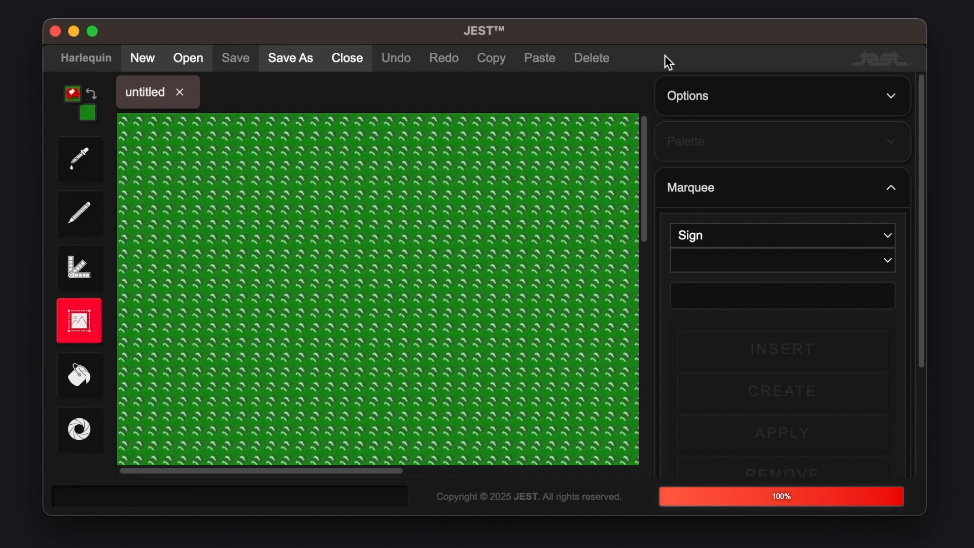
pyautogui.scroll(-3, 751, 446)
pyautogui.scroll(3, 750, 443)
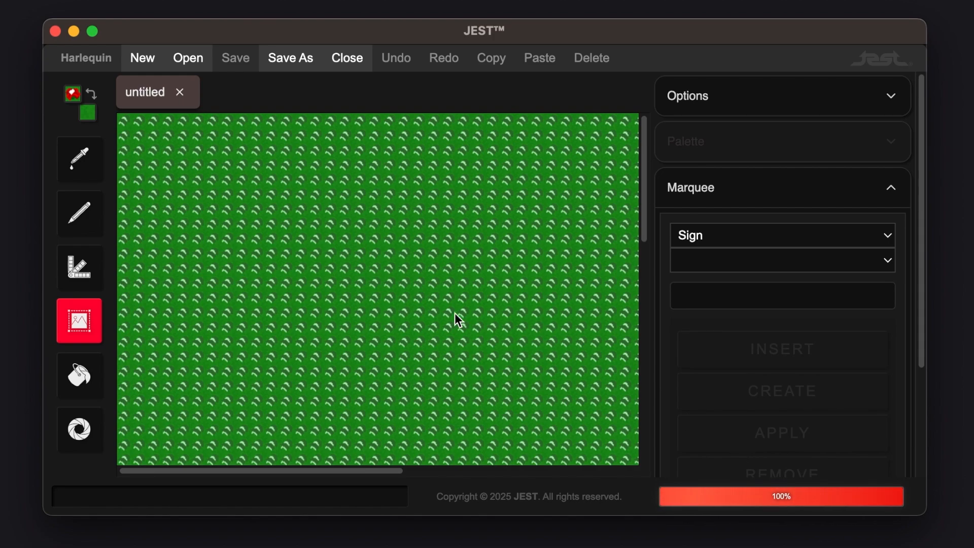
pyautogui.scroll(-5, 455, 313)
pyautogui.scroll(5, 415, 288)
pyautogui.hscroll(5, 416, 288)
pyautogui.hscroll(-8, 415, 288)
pyautogui.scroll(-10, 416, 289)
pyautogui.hscroll(8, 415, 288)
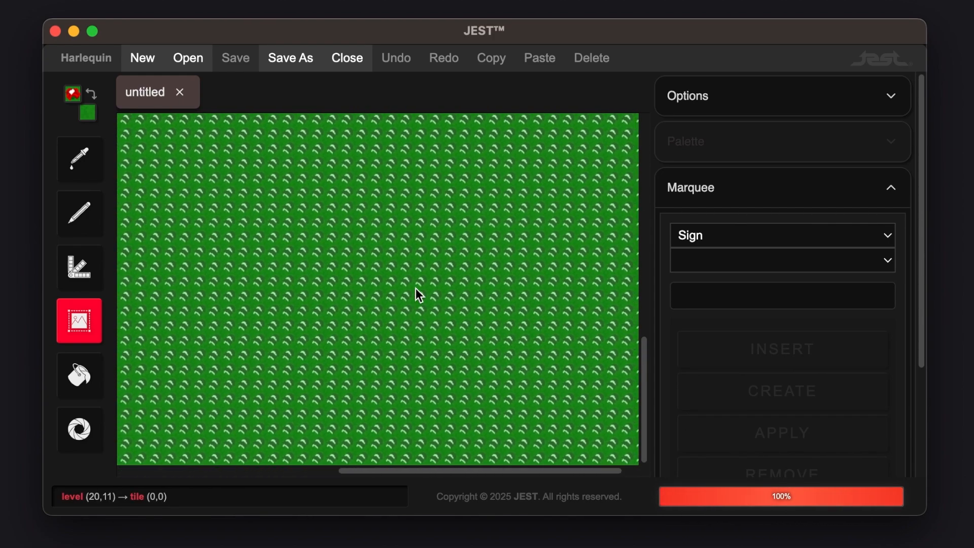
pyautogui.scroll(10, 415, 288)
pyautogui.hscroll(-8, 416, 288)
pyautogui.scroll(-10, 416, 289)
pyautogui.hscroll(8, 427, 289)
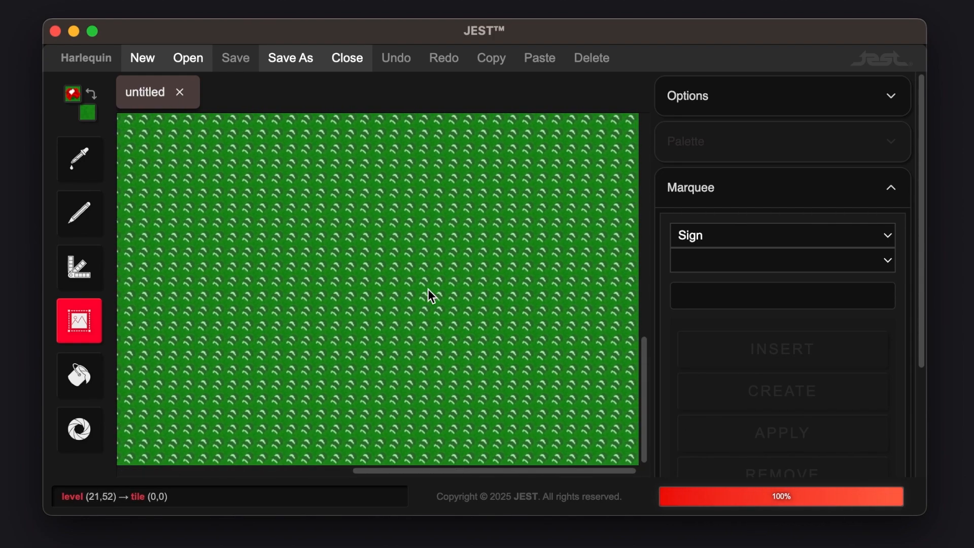
pyautogui.hscroll(-8, 428, 289)
pyautogui.scroll(10, 427, 289)
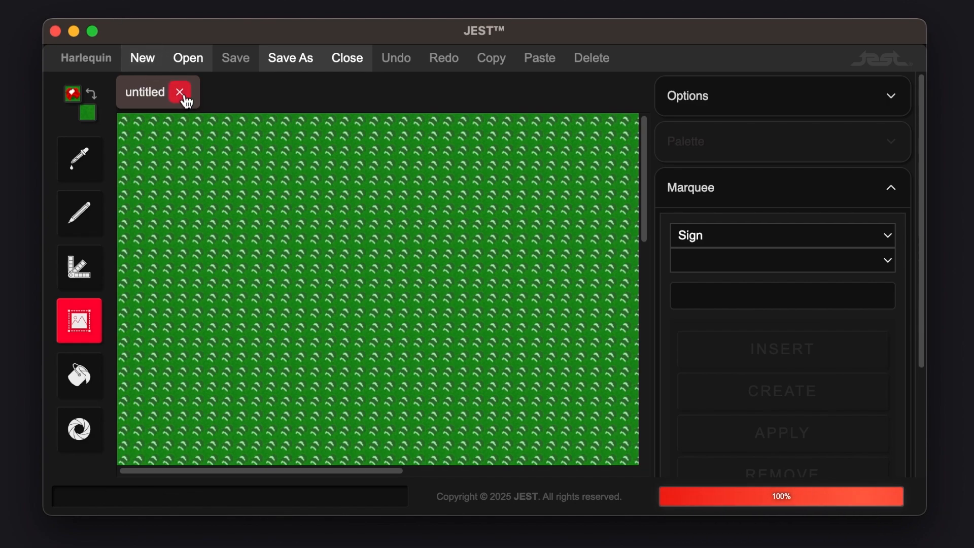
pyautogui.click(147, 97)
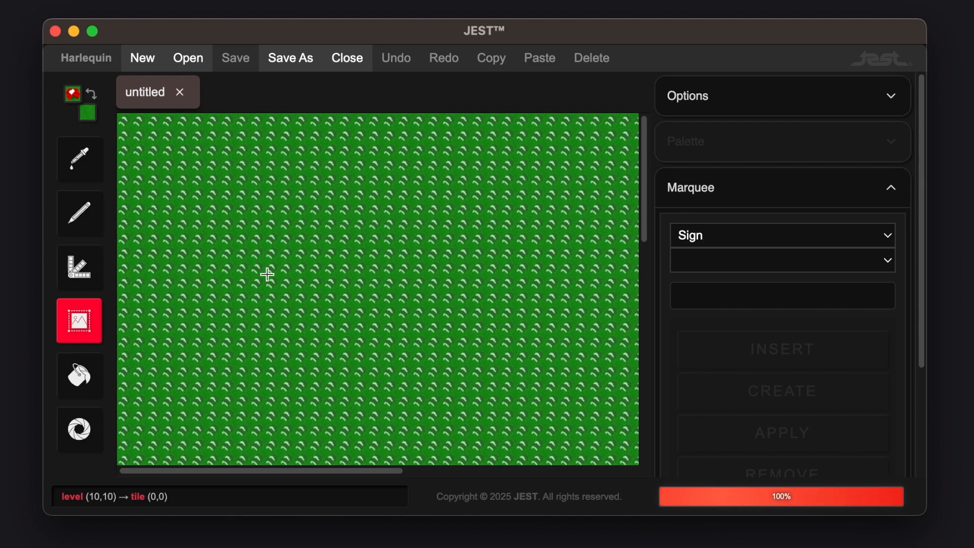
# Create a second untitled level, look over its blank map, and close the first untitled level.
pyautogui.click(144, 62)
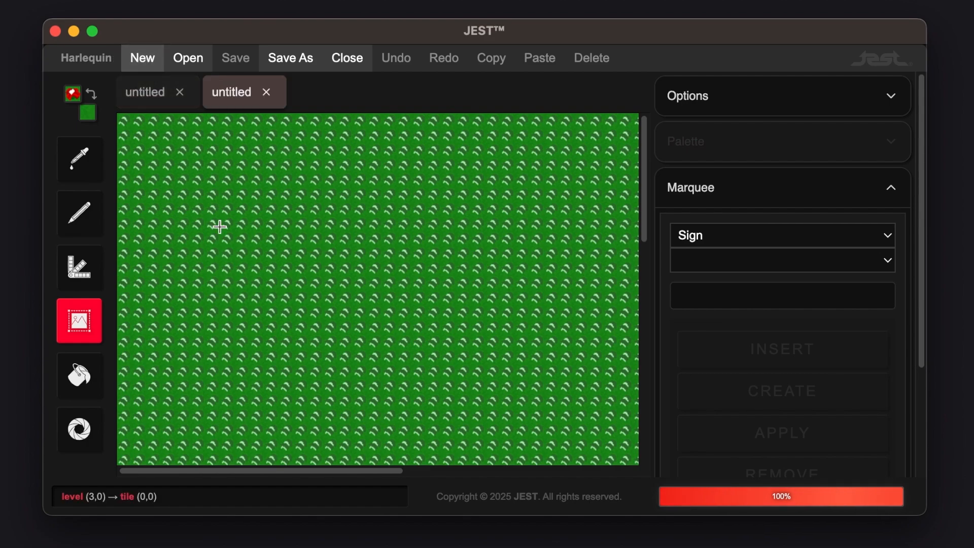
pyautogui.scroll(-10, 221, 229)
pyautogui.hscroll(8, 221, 228)
pyautogui.scroll(10, 221, 229)
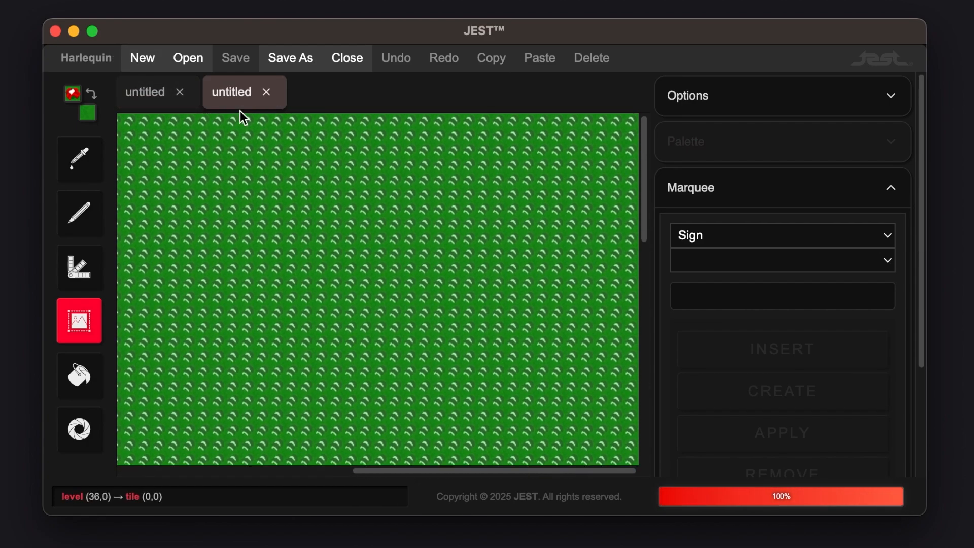
pyautogui.click(180, 94)
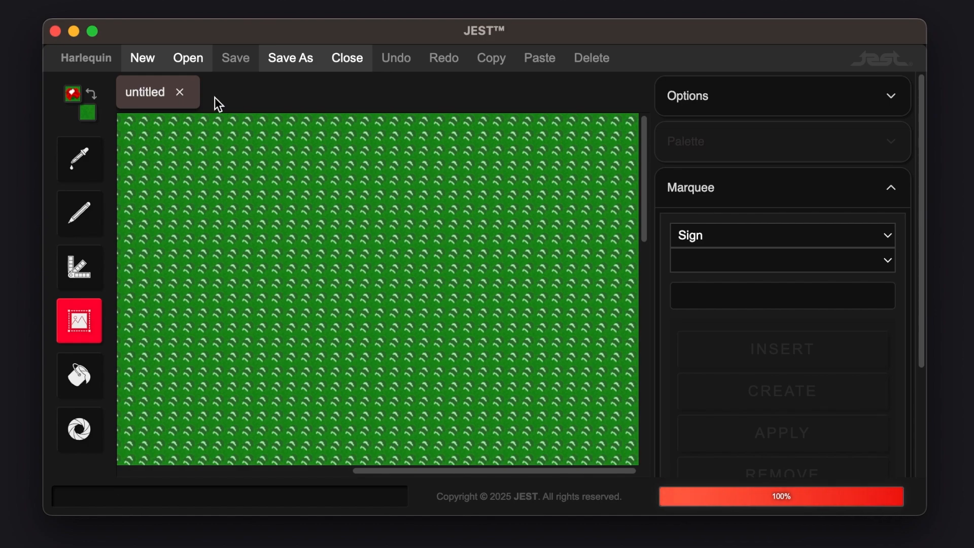
# Open the file level13.nw from the levels folder.
pyautogui.click(185, 69)
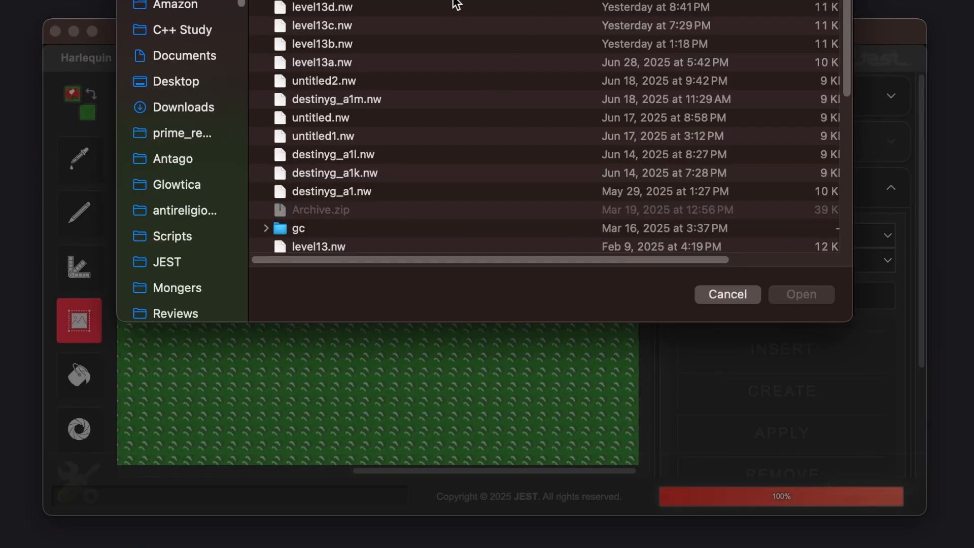
pyautogui.moveTo(423, 0); pyautogui.dragTo(208, 84)
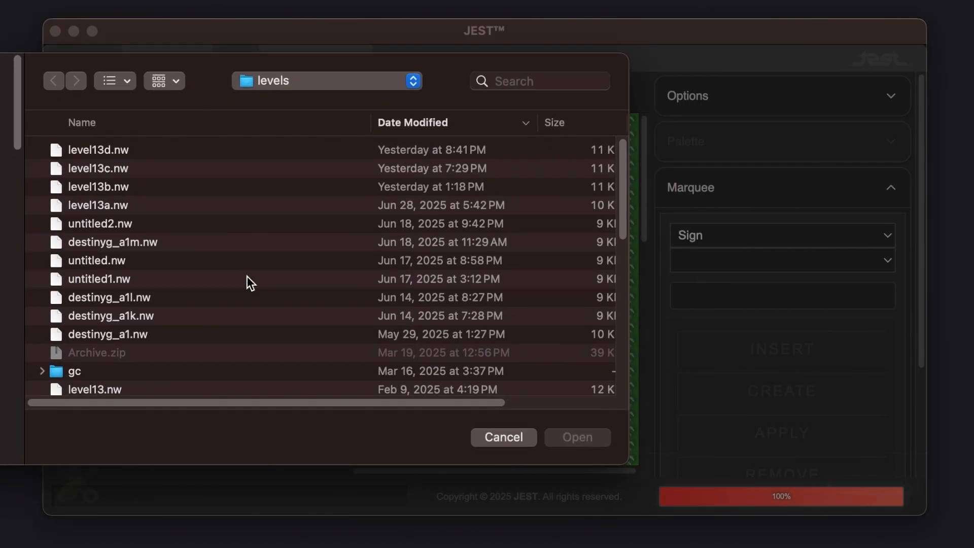
pyautogui.press('Down')
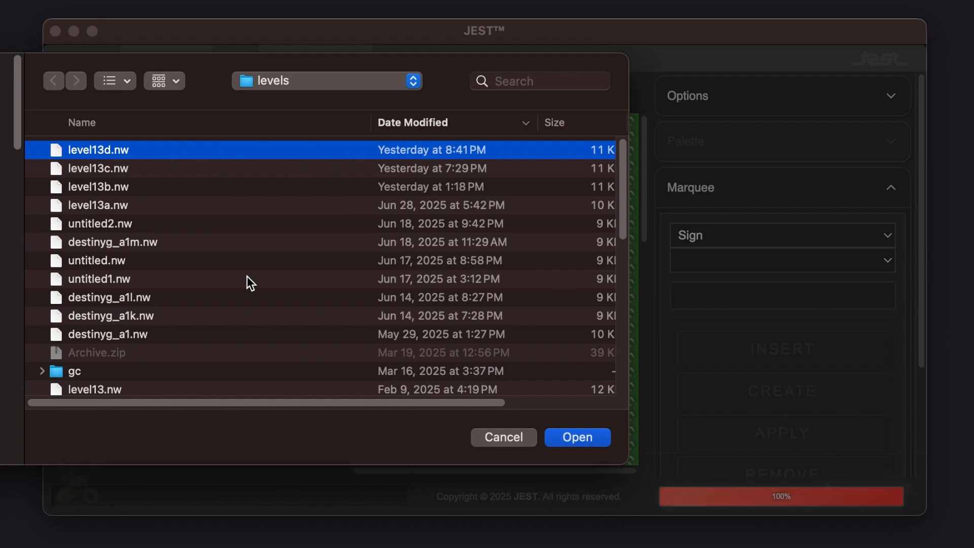
pyautogui.scroll(-5, 245, 284)
pyautogui.scroll(2, 246, 285)
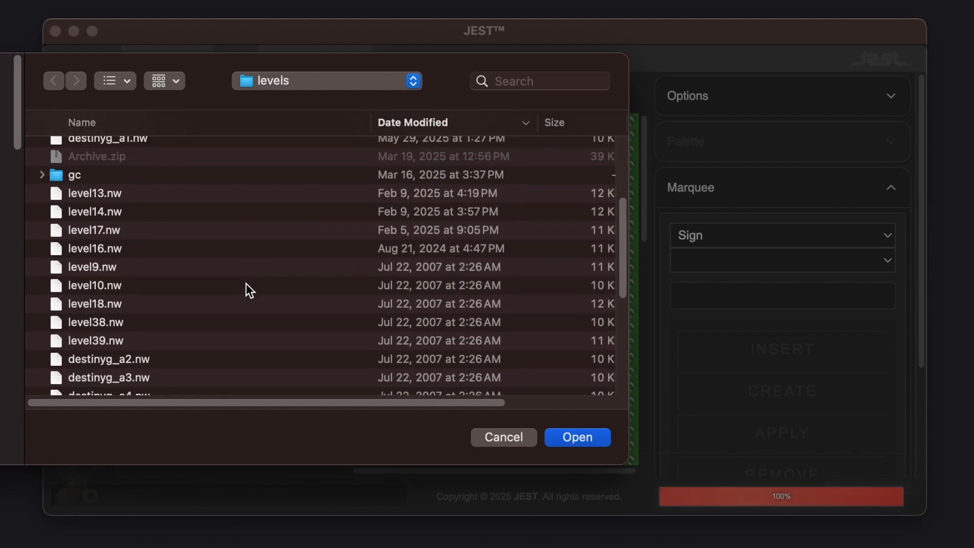
pyautogui.click(116, 197)
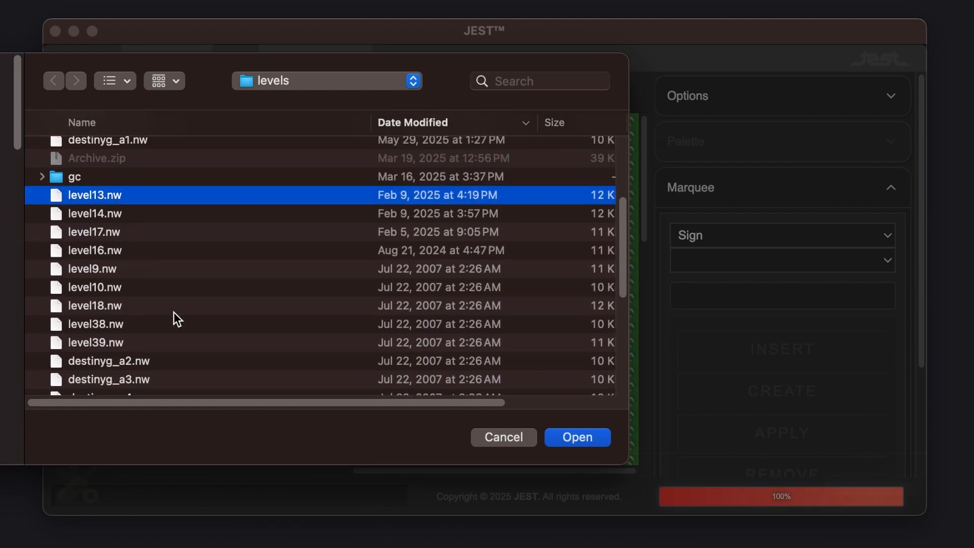
pyautogui.press('Return')
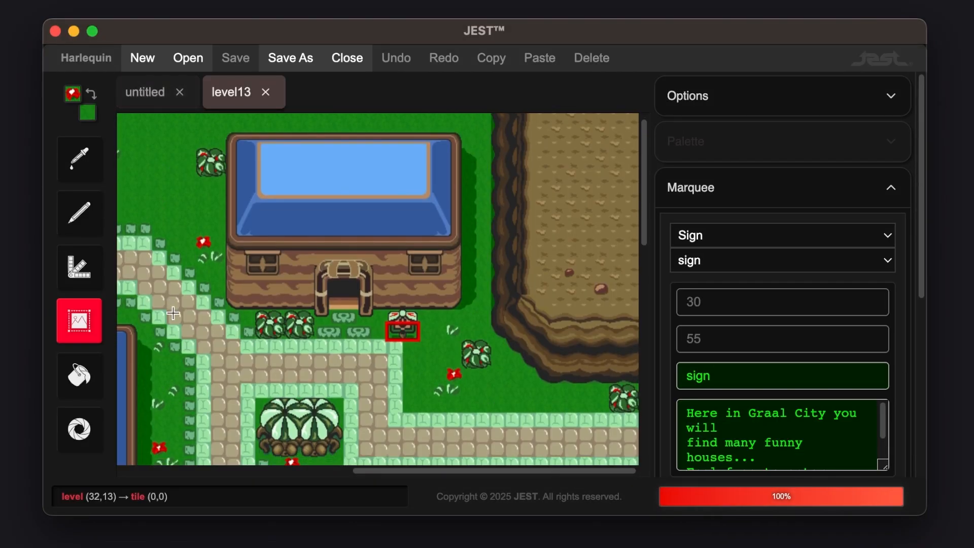
# Examine the whole level13 map, including its houses, paths, hedges, cliffs and outlined signs.
pyautogui.scroll(-10, 173, 313)
pyautogui.scroll(10, 173, 313)
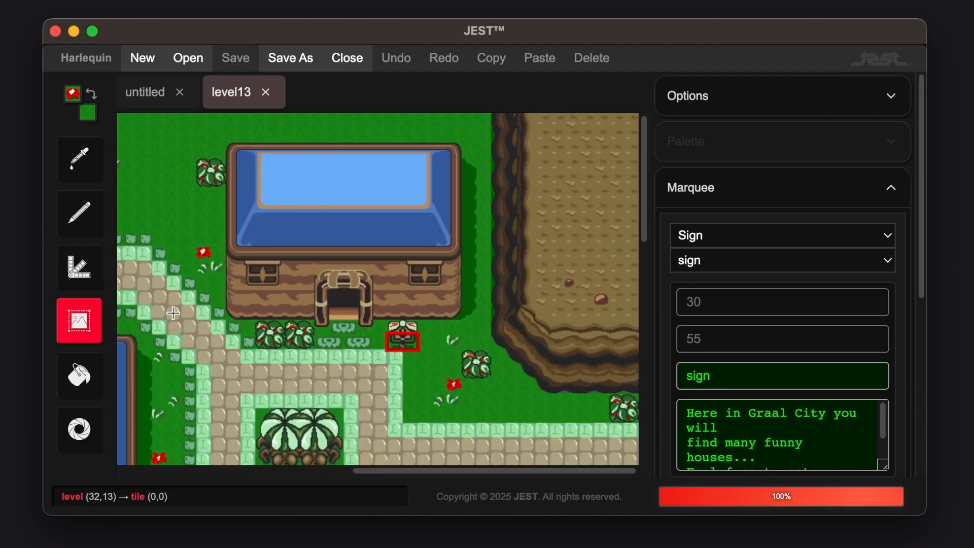
pyautogui.scroll(-10, 258, 391)
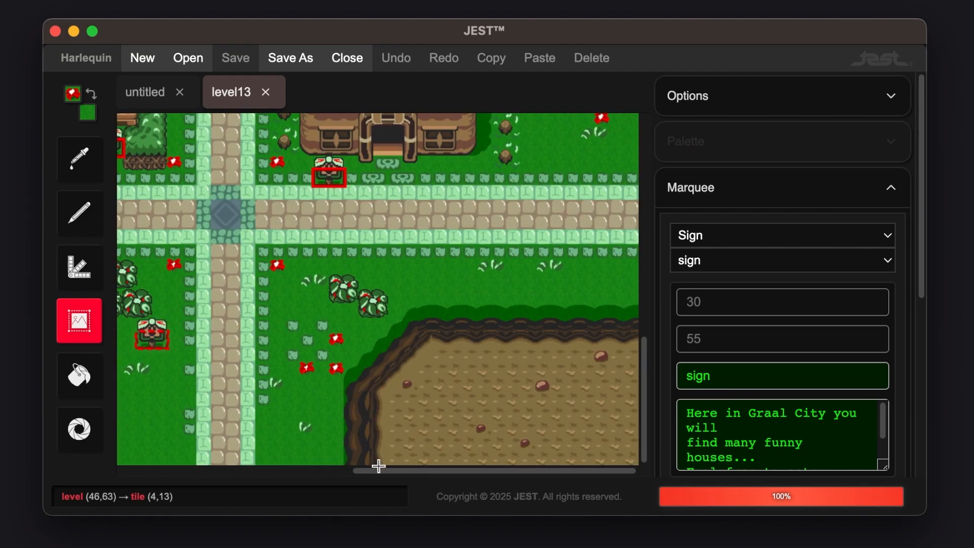
pyautogui.moveTo(376, 471); pyautogui.dragTo(161, 450)
pyautogui.scroll(5, 162, 452)
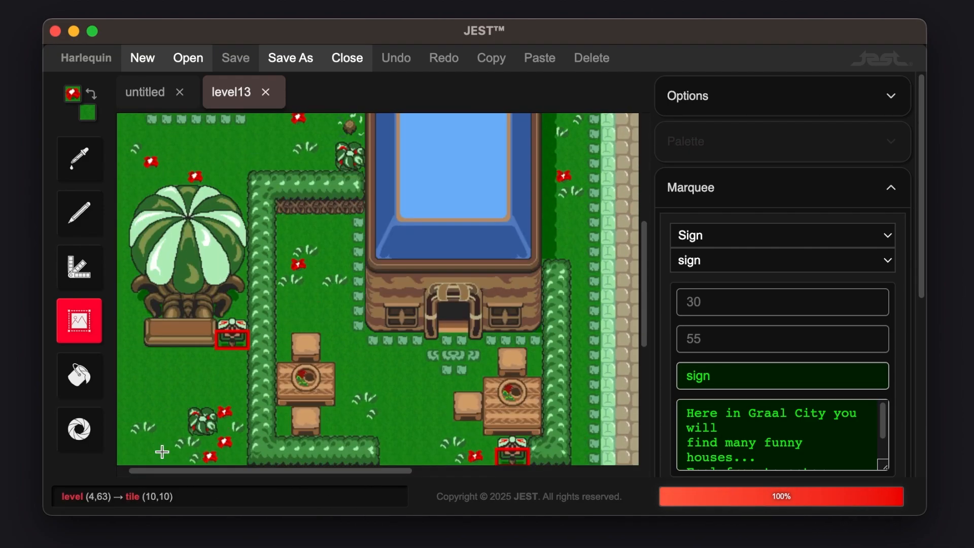
pyautogui.scroll(5, 162, 452)
pyautogui.scroll(-10, 162, 452)
pyautogui.hscroll(-1, 162, 452)
pyautogui.scroll(10, 162, 452)
pyautogui.hscroll(8, 162, 451)
pyautogui.scroll(-10, 162, 452)
pyautogui.scroll(8, 162, 451)
pyautogui.scroll(-8, 162, 452)
pyautogui.hscroll(-8, 161, 452)
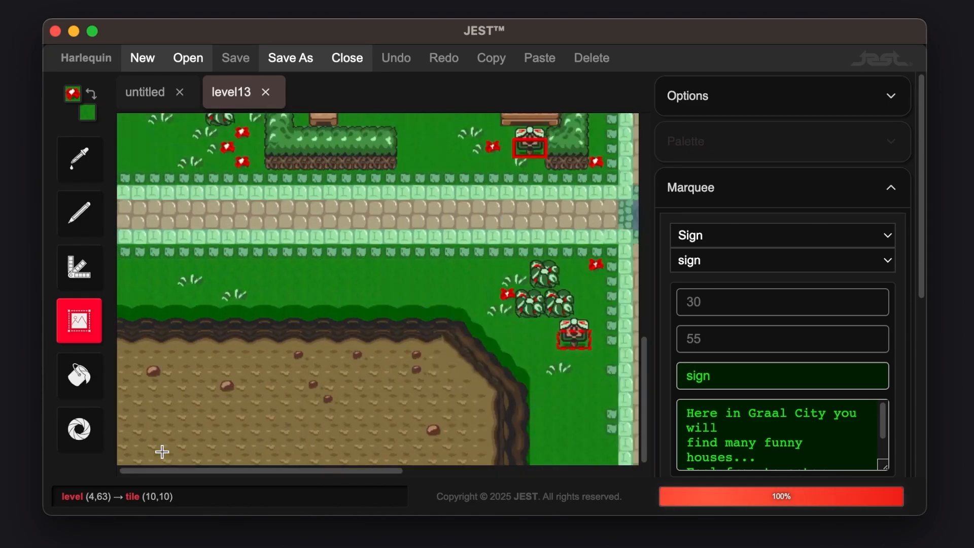
pyautogui.scroll(10, 162, 452)
pyautogui.hscroll(8, 162, 451)
pyautogui.scroll(-10, 162, 452)
pyautogui.hscroll(-6, 162, 452)
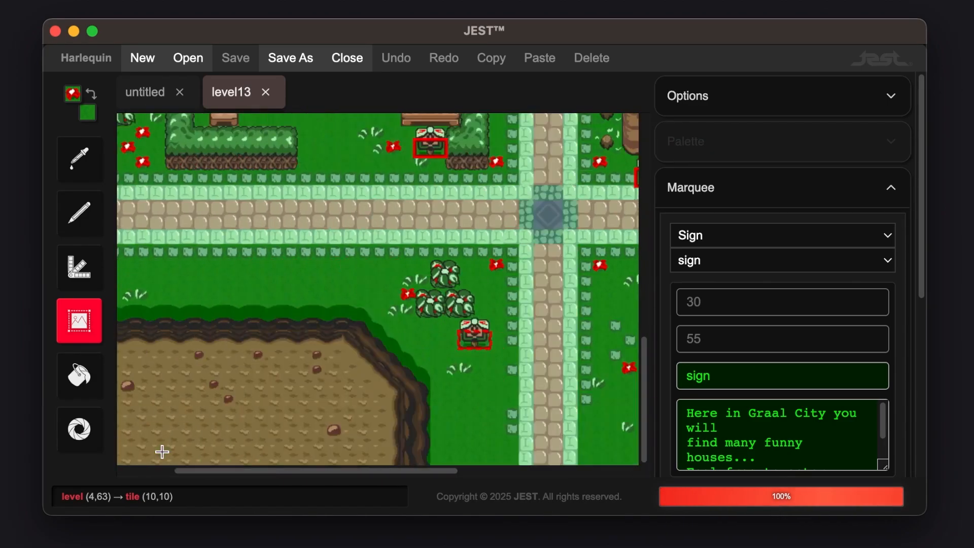
pyautogui.hscroll(-3, 162, 451)
pyautogui.scroll(10, 162, 451)
pyautogui.hscroll(8, 162, 452)
pyautogui.hscroll(-5, 161, 451)
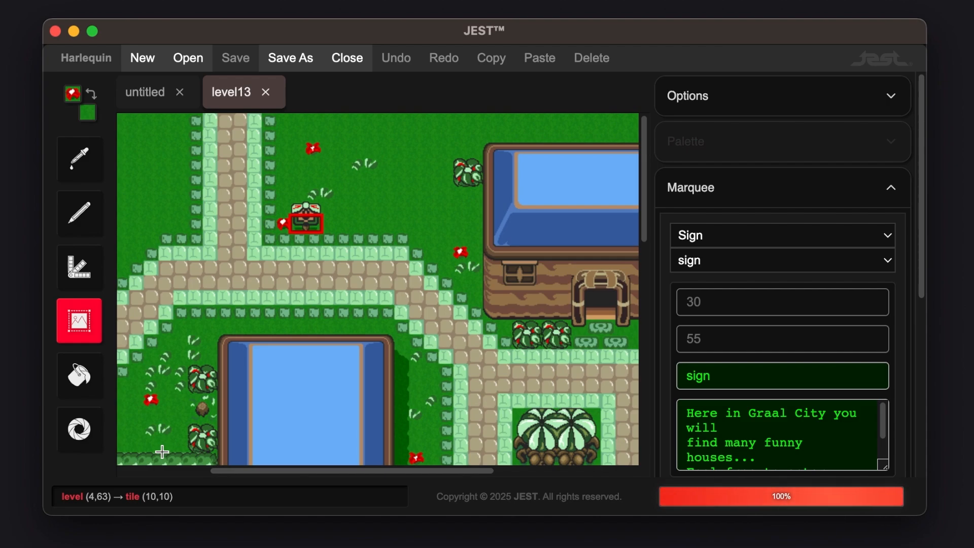
pyautogui.hscroll(5, 344, 155)
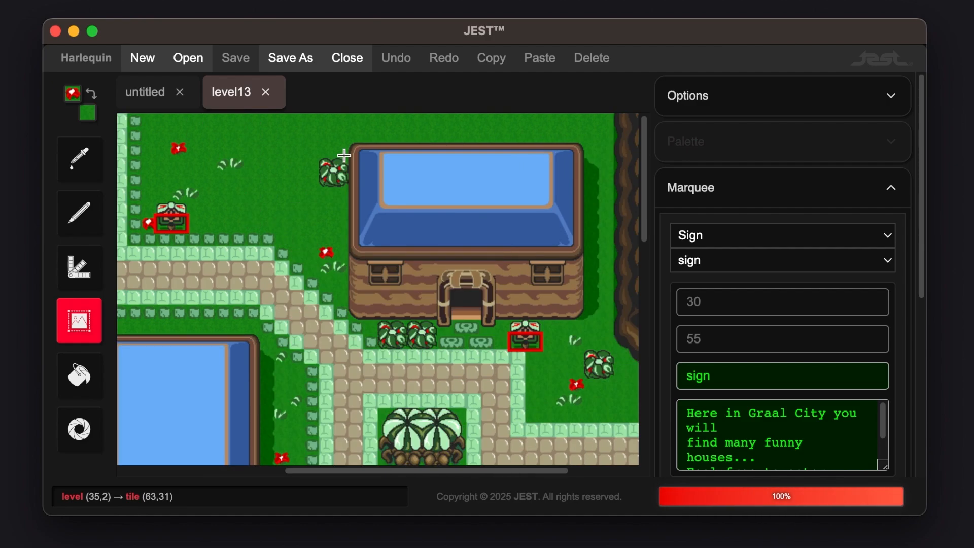
# Marquee-select the roof of the blue-roofed house beside the upper cliff and clear the selection.
pyautogui.moveTo(348, 149); pyautogui.dragTo(591, 262)
pyautogui.scroll(-10, 592, 263)
pyautogui.scroll(10, 592, 263)
pyautogui.click(427, 379)
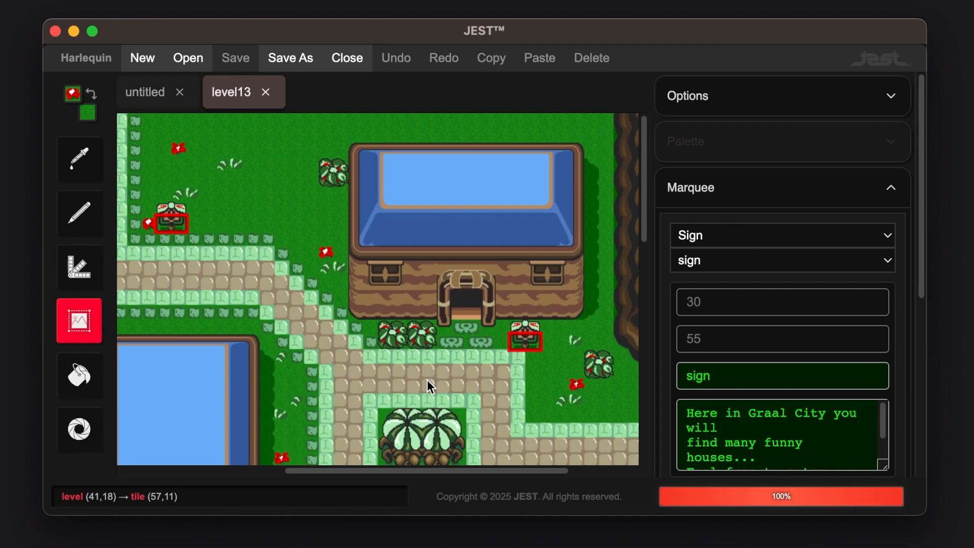
# Create another blank level in its own tab and return to level13.
pyautogui.scroll(-10, 427, 381)
pyautogui.hscroll(3, 427, 380)
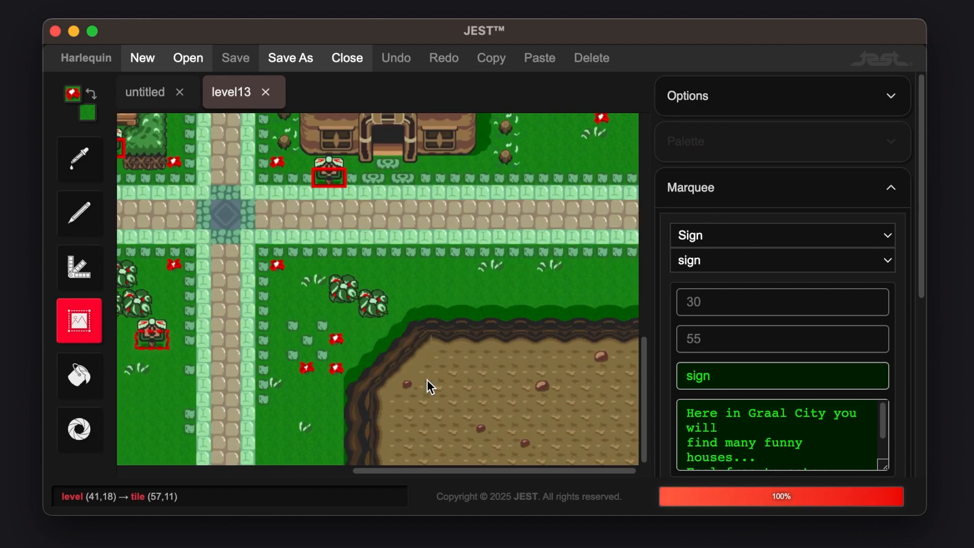
pyautogui.scroll(15, 427, 379)
pyautogui.hscroll(-4, 427, 379)
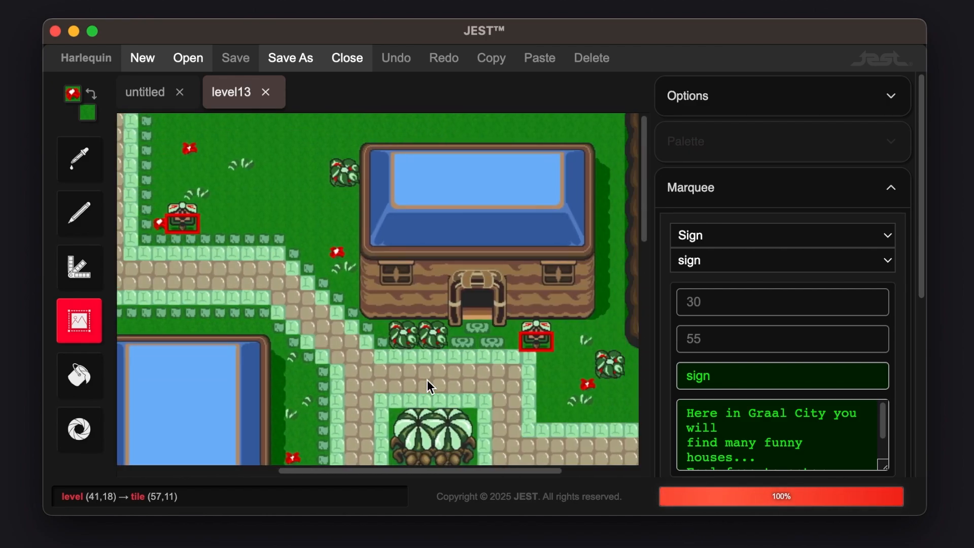
pyautogui.hscroll(1, 431, 386)
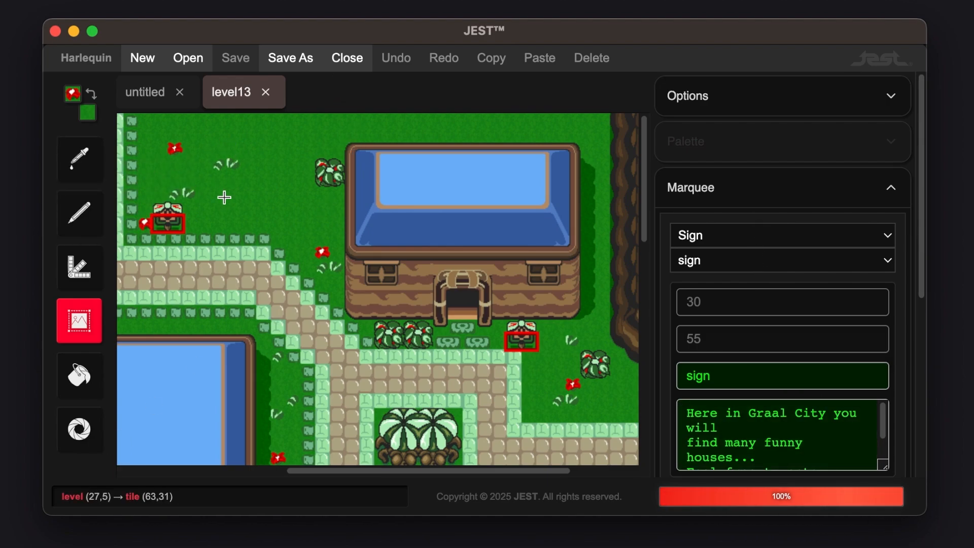
pyautogui.click(142, 59)
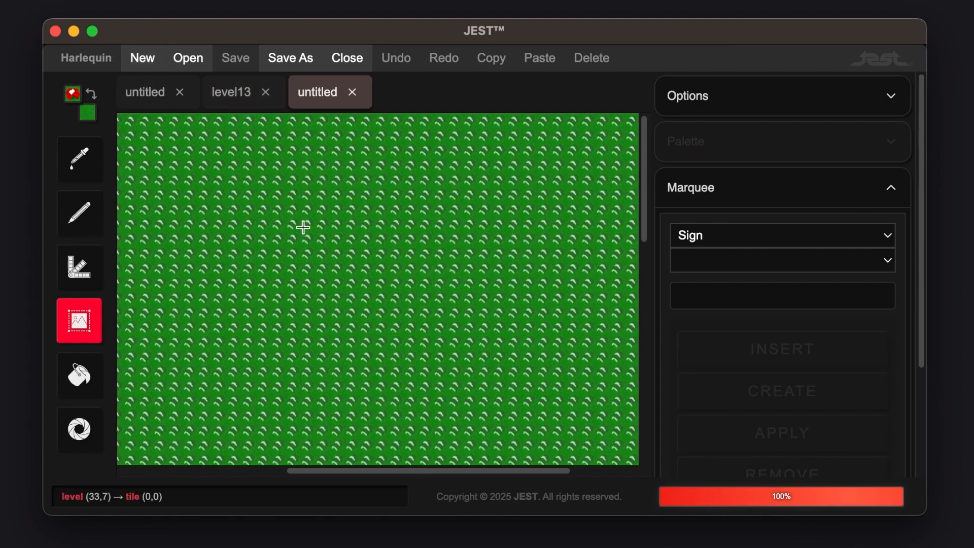
pyautogui.click(225, 104)
# Marquee-select a 16 x 7 tile area at (36,2) over the blue house's roof and deselect it.
pyautogui.scroll(-1, 268, 287)
pyautogui.hscroll(2, 269, 279)
pyautogui.scroll(1, 270, 275)
pyautogui.scroll(-6, 269, 275)
pyautogui.hscroll(-7, 269, 276)
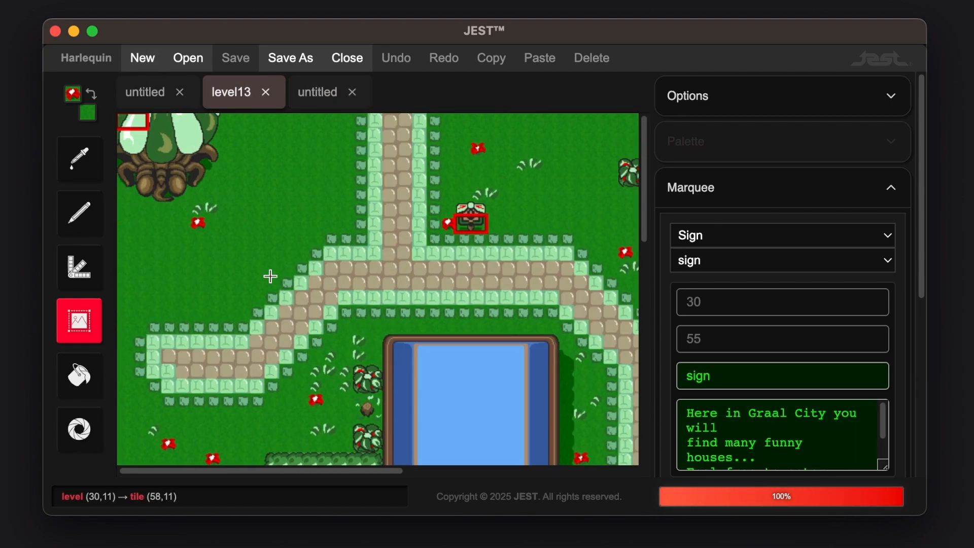
pyautogui.scroll(6, 270, 277)
pyautogui.hscroll(5, 270, 277)
pyautogui.hscroll(5, 270, 276)
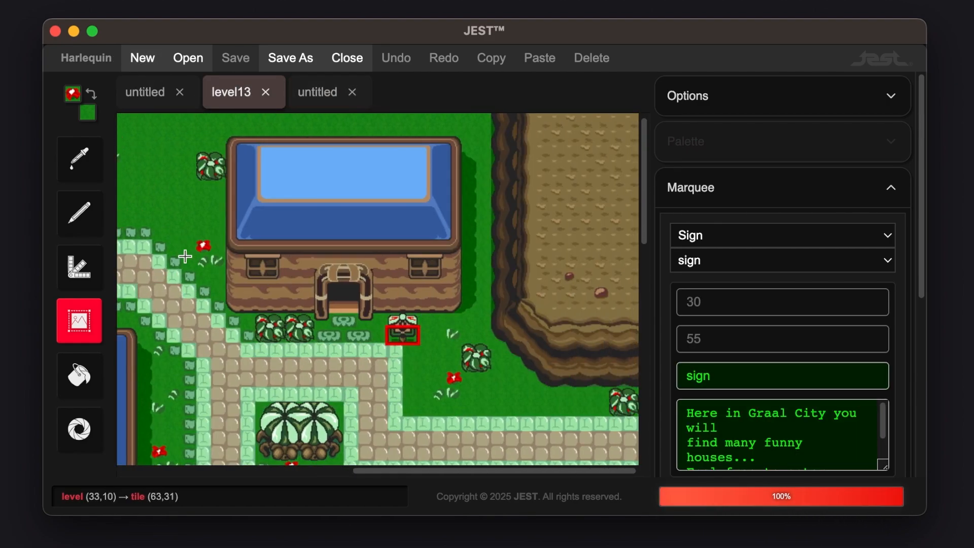
pyautogui.moveTo(227, 131); pyautogui.dragTo(467, 252)
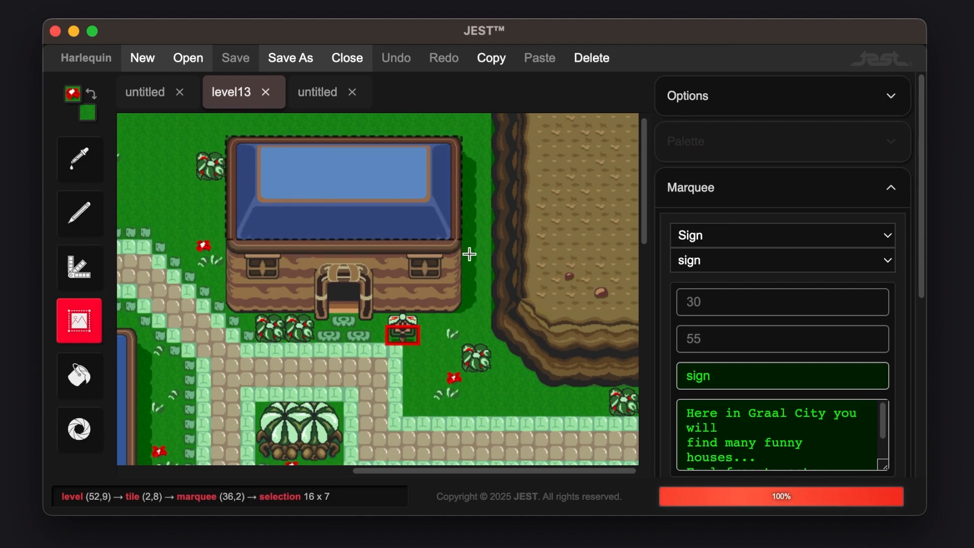
pyautogui.click(490, 246)
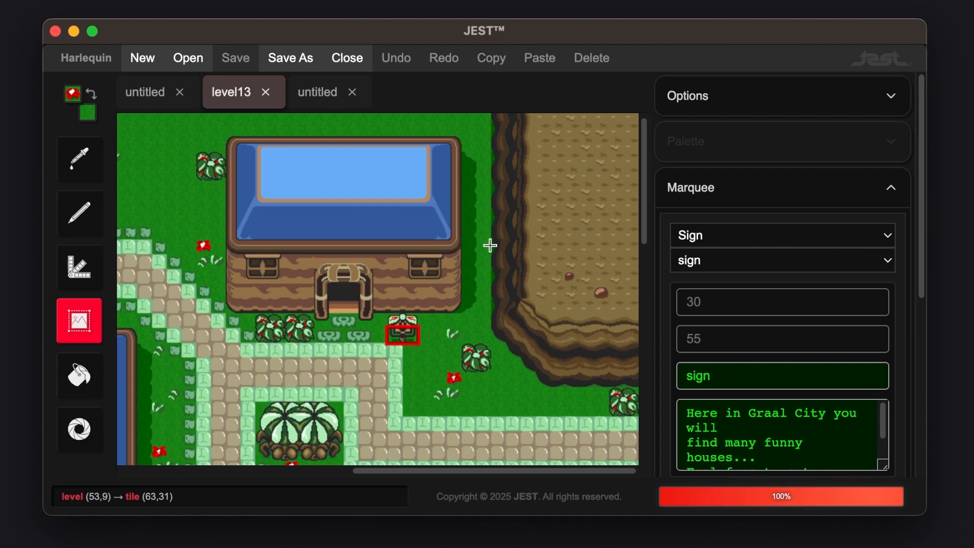
# Collapse the Marquee settings, and expand and collapse the Options settings.
pyautogui.scroll(-3, 823, 147)
pyautogui.scroll(3, 823, 147)
pyautogui.click(790, 196)
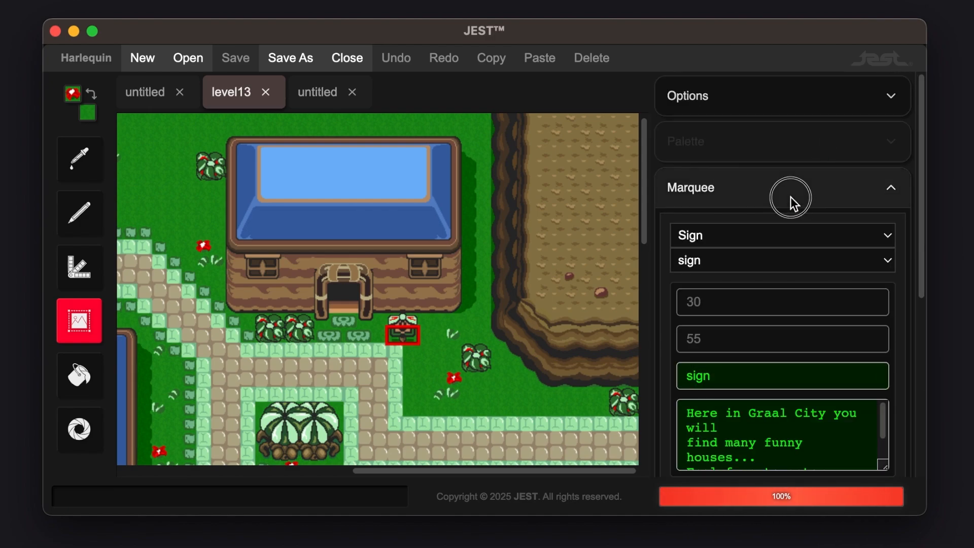
pyautogui.click(802, 95)
pyautogui.click(802, 95)
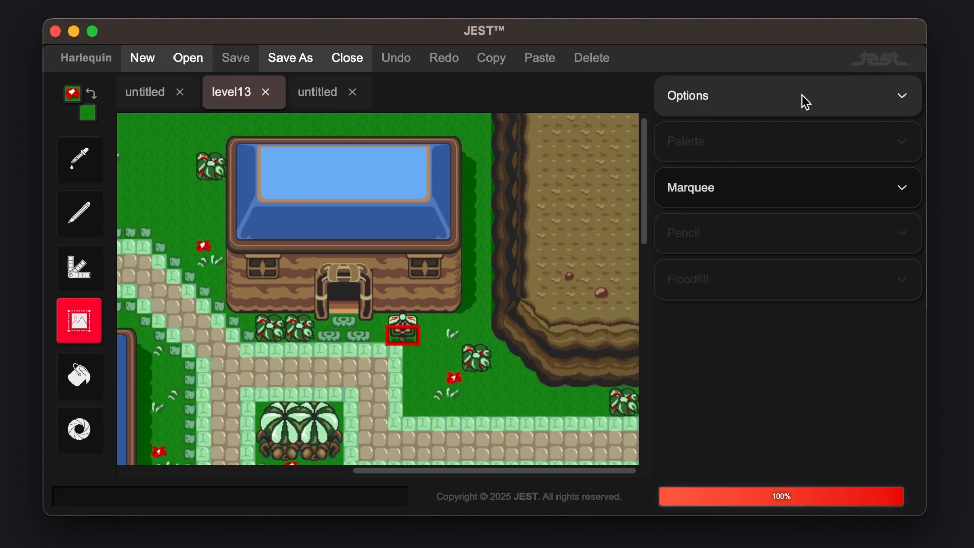
# Expand the Options settings, switch Mute on and off, and raise the volume to 56.
pyautogui.click(802, 95)
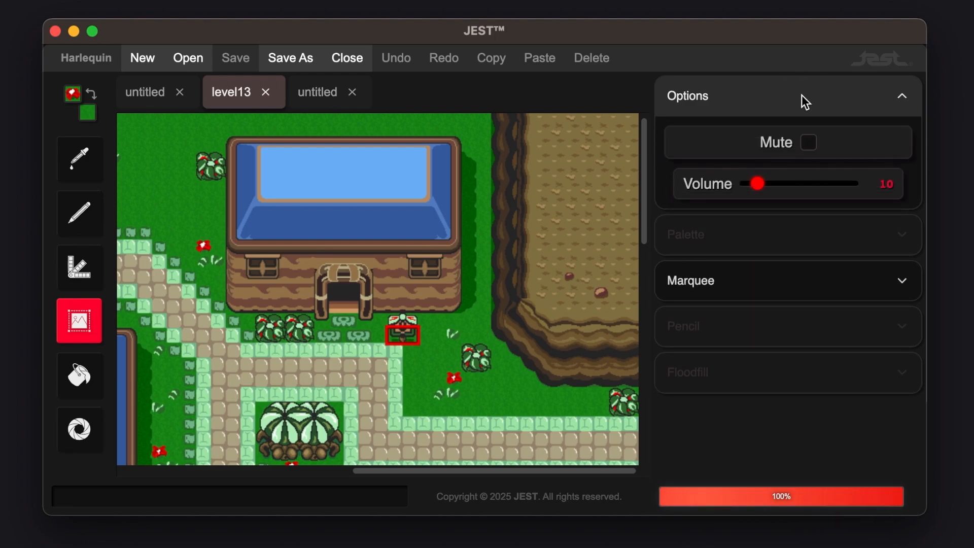
pyautogui.click(836, 98)
pyautogui.click(835, 96)
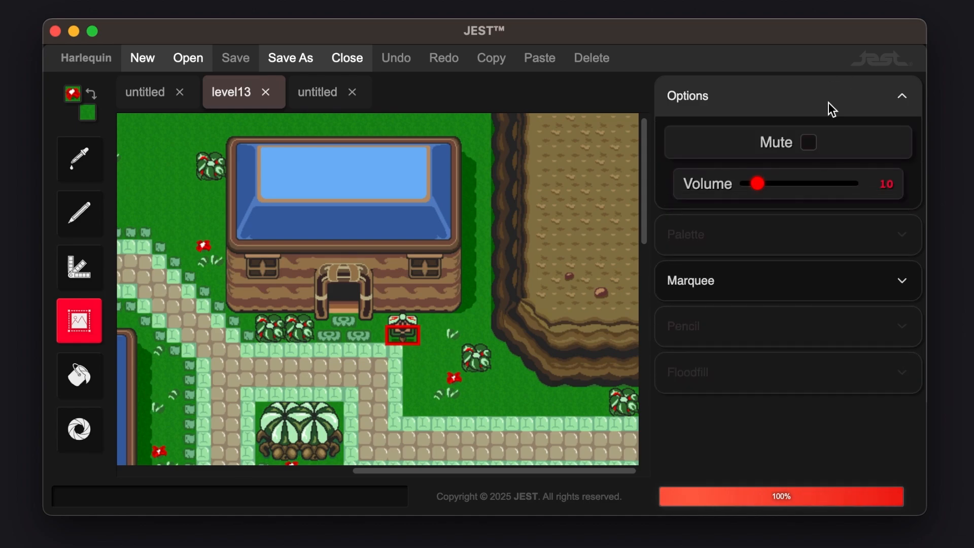
pyautogui.click(774, 144)
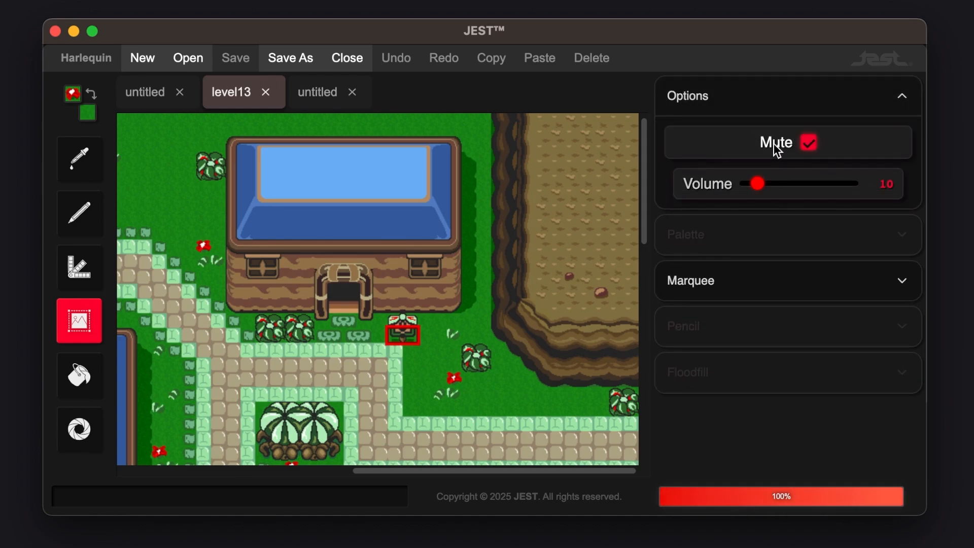
pyautogui.moveTo(762, 185); pyautogui.dragTo(806, 184)
pyautogui.click(775, 143)
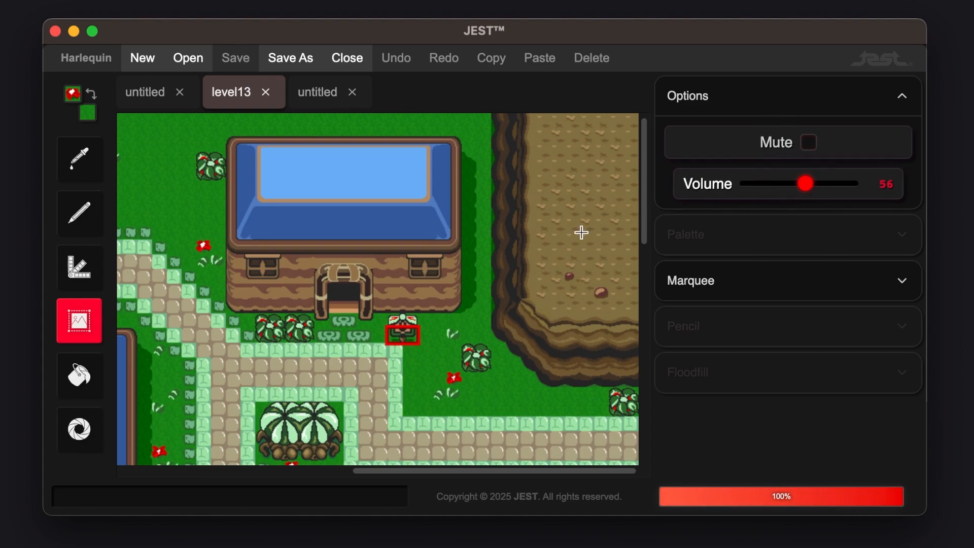
# Create another blank level, close it, and also close the untitled level beside level13.
pyautogui.click(132, 62)
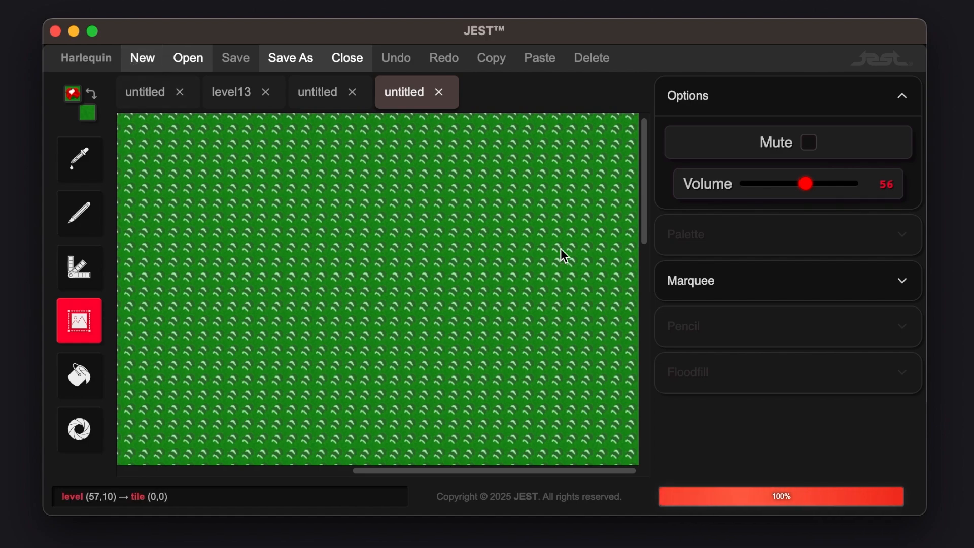
pyautogui.click(441, 91)
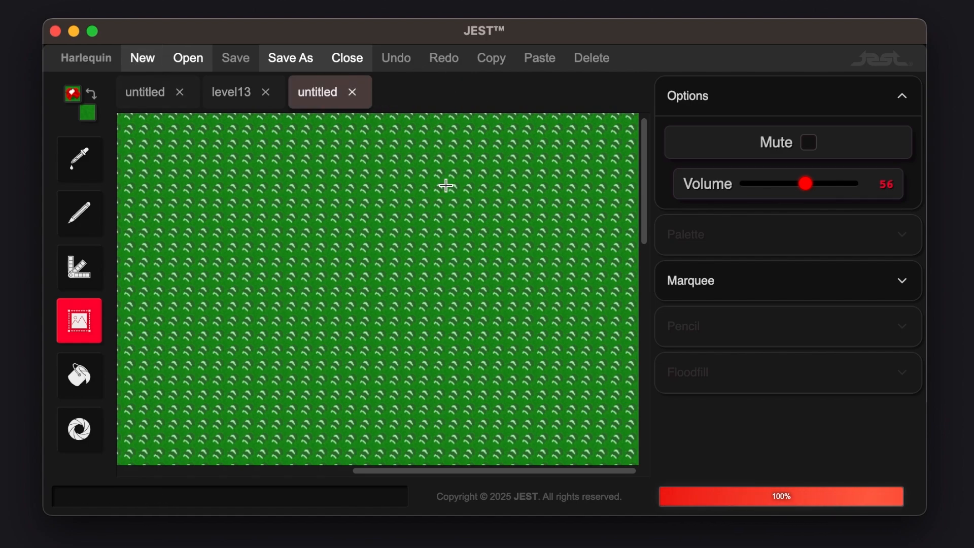
pyautogui.click(355, 93)
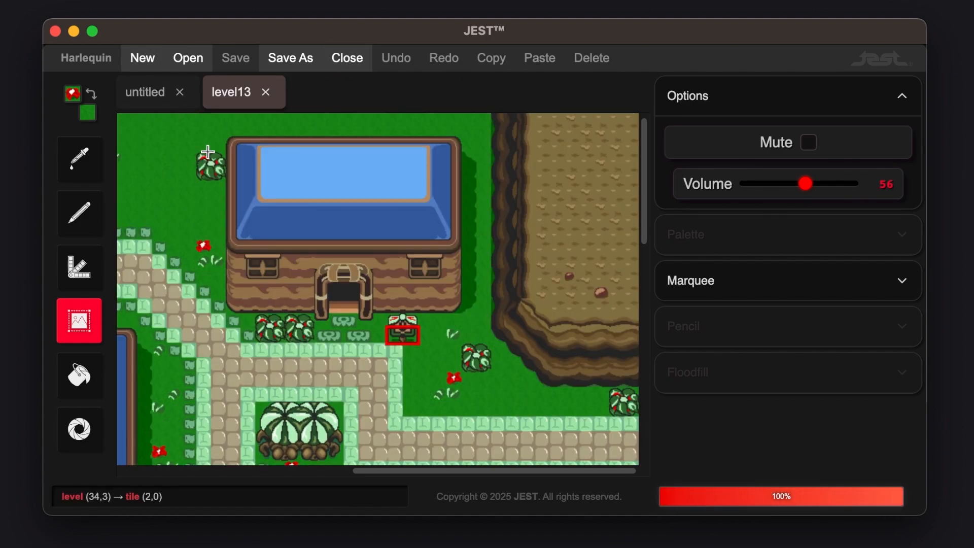
# Marquee-select a 16 x 8 tile area at (36,2) over the blue house's roof, move it down onto the path, and undo the move.
pyautogui.moveTo(225, 135); pyautogui.dragTo(463, 266)
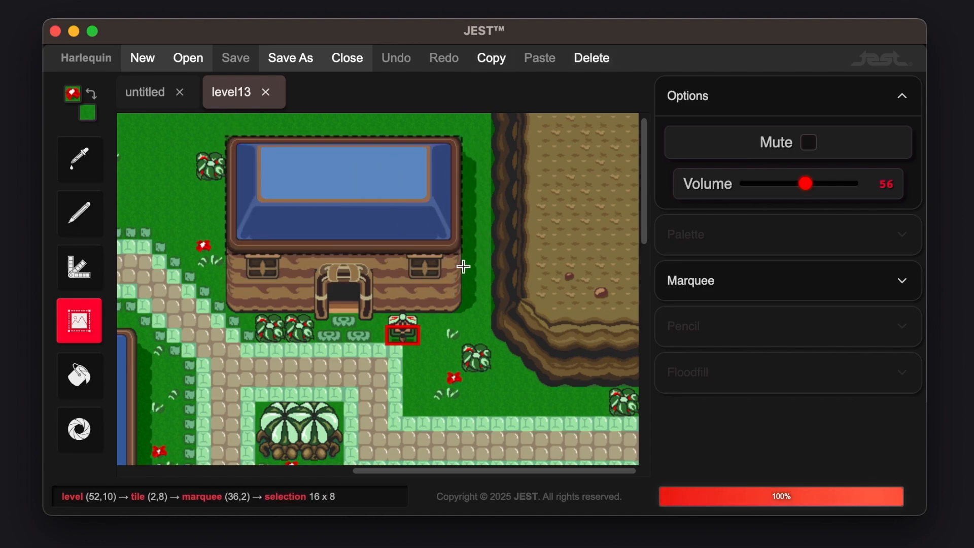
pyautogui.click(385, 191)
pyautogui.moveTo(381, 193); pyautogui.dragTo(307, 291)
pyautogui.click(354, 115)
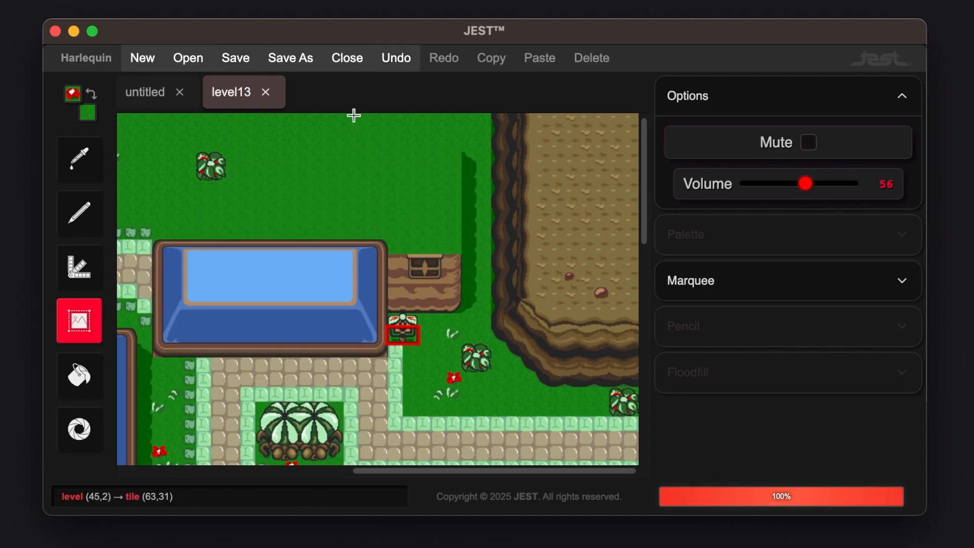
pyautogui.click(405, 60)
pyautogui.click(405, 60)
# Look around the level13 map across its full width and height.
pyautogui.hscroll(-9, 434, 135)
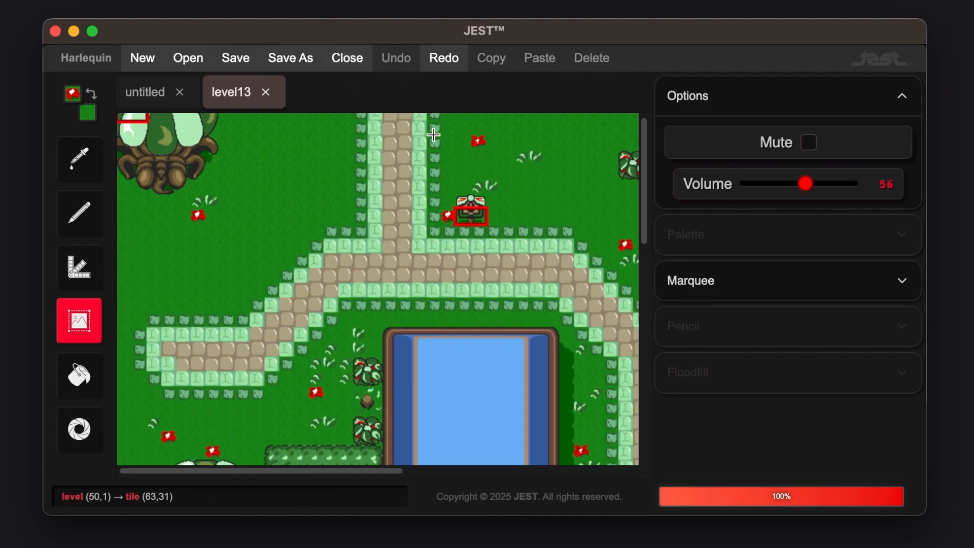
pyautogui.scroll(-12, 434, 135)
pyautogui.hscroll(9, 434, 135)
pyautogui.scroll(12, 434, 135)
pyautogui.scroll(-12, 433, 135)
pyautogui.hscroll(-9, 433, 135)
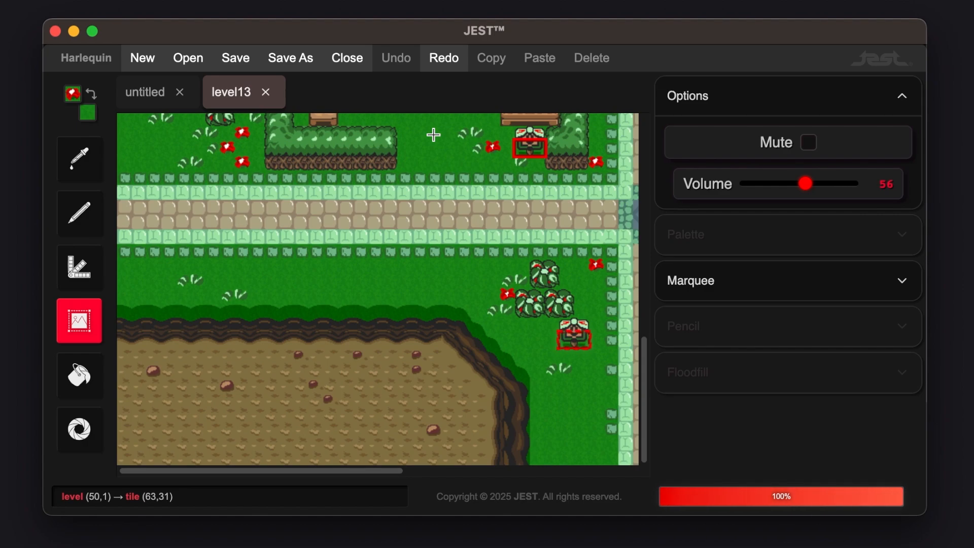
pyautogui.hscroll(4, 428, 169)
pyautogui.scroll(12, 428, 169)
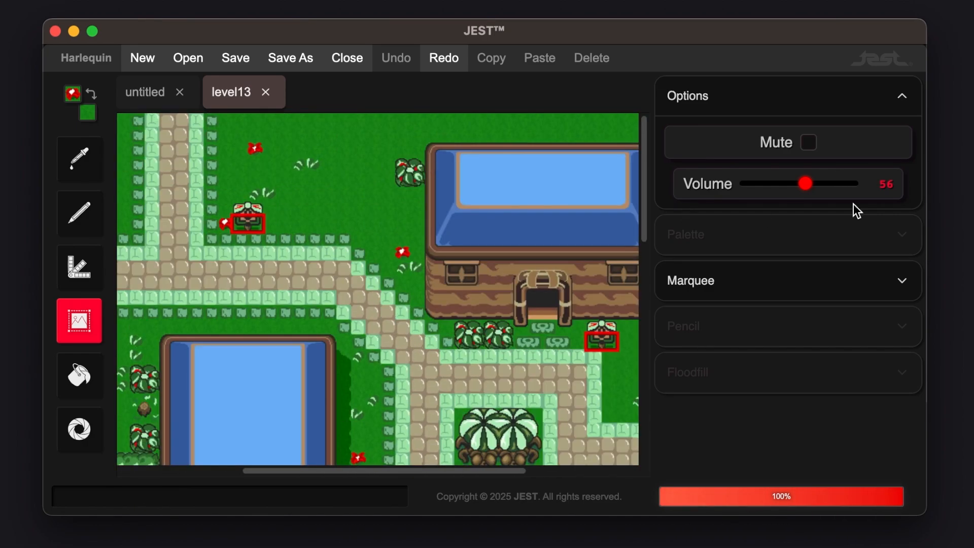
# Toggle Mute on and off, lower the volume to near its minimum, and collapse the Options settings.
pyautogui.click(784, 140)
pyautogui.click(784, 140)
pyautogui.click(784, 156)
pyautogui.moveTo(805, 183); pyautogui.dragTo(745, 182)
pyautogui.click(717, 99)
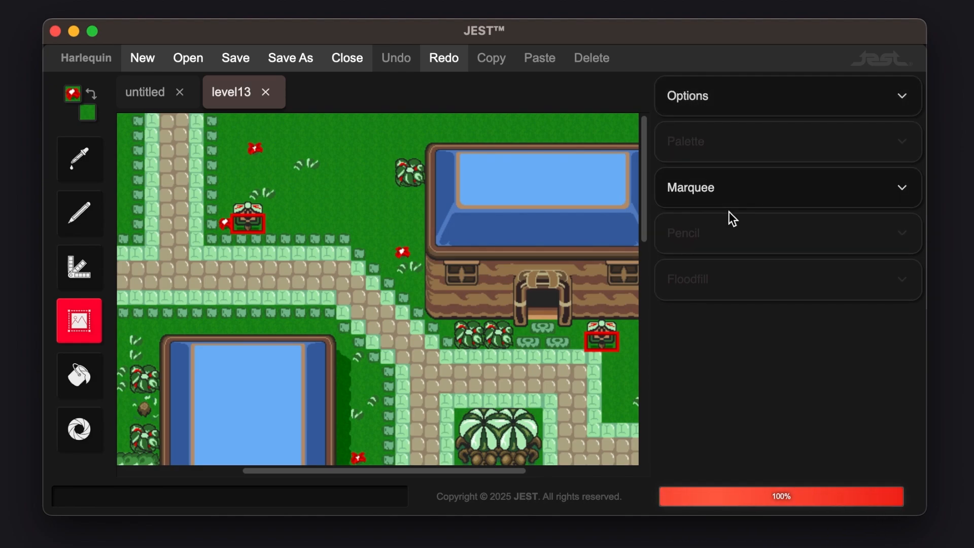
# Marquee-select the roof of the blue house next to the cliff and clear the selection.
pyautogui.hscroll(4, 380, 167)
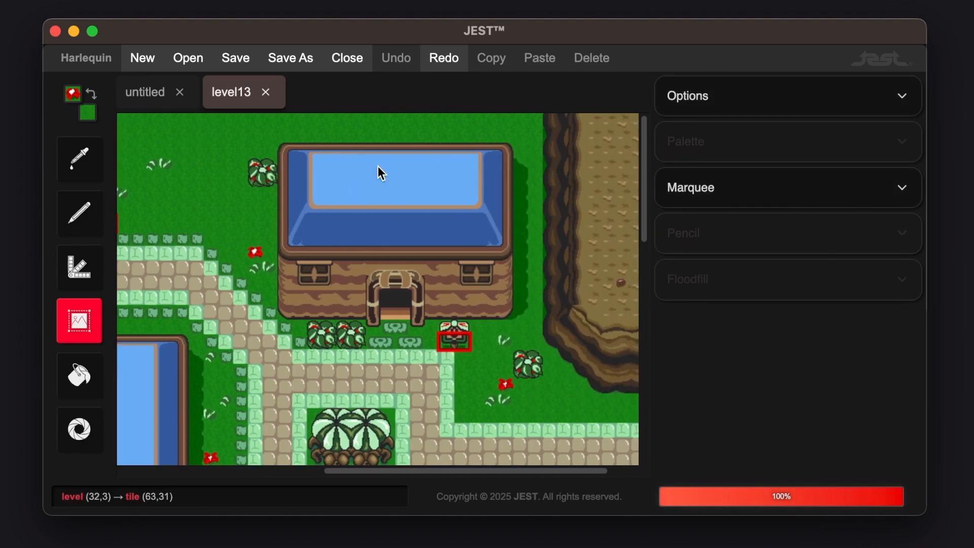
pyautogui.moveTo(282, 147); pyautogui.dragTo(514, 265)
pyautogui.click(206, 158)
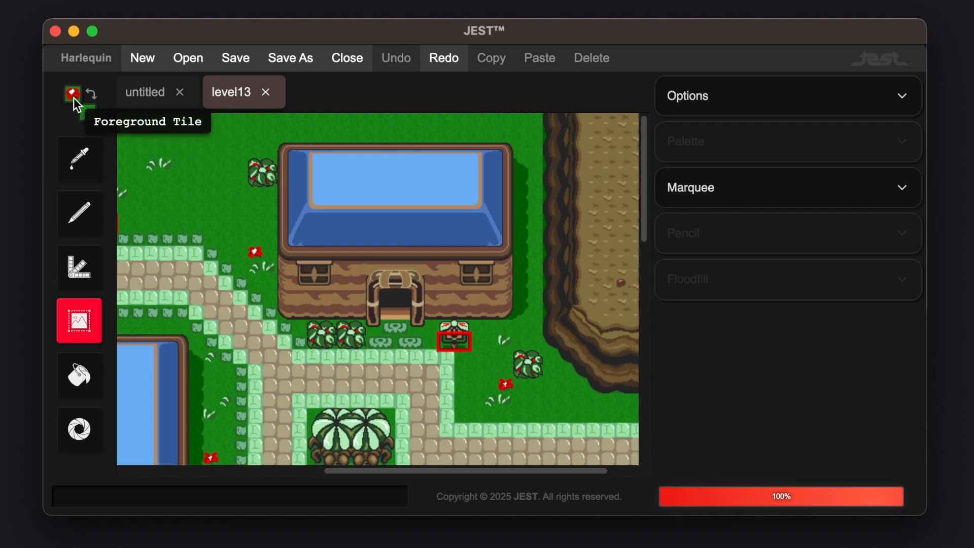
# Swap the foreground and background tiles back and forth, ending with the red flower as foreground.
pyautogui.click(89, 94)
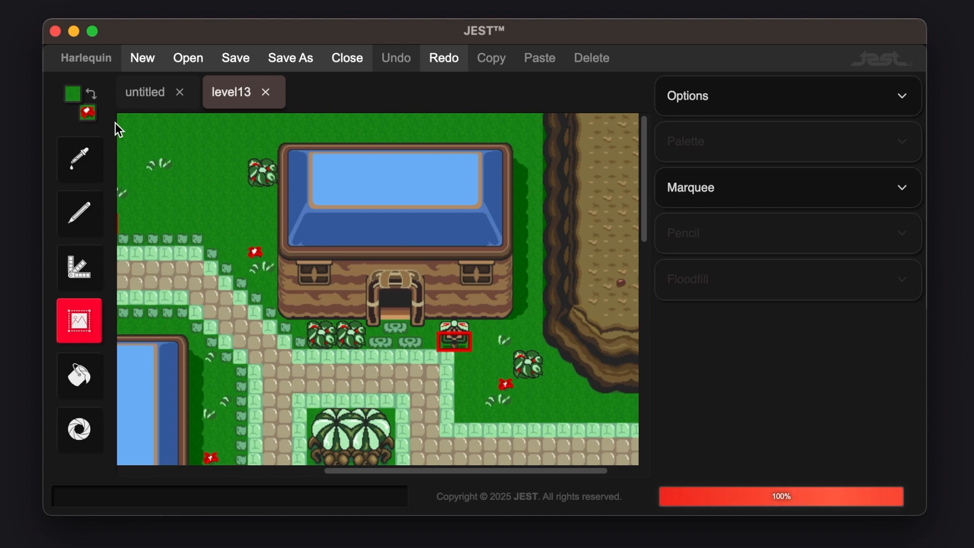
pyautogui.click(92, 92)
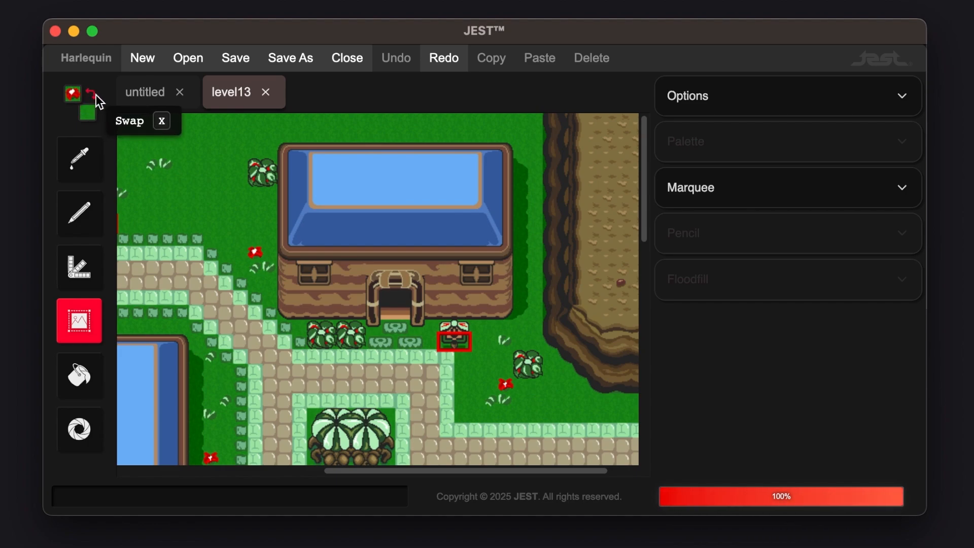
pyautogui.click(96, 94)
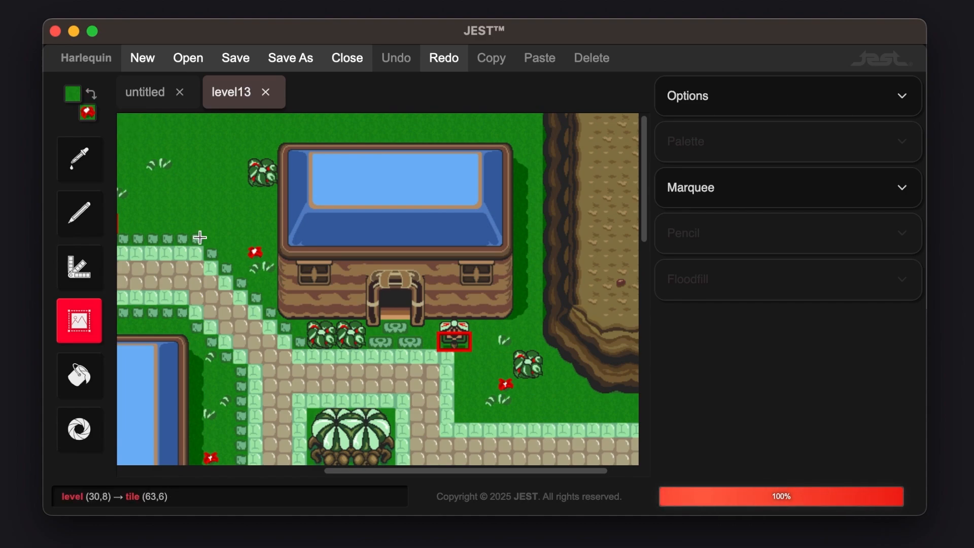
pyautogui.press('x')
# Set the volume to 100 in the Options settings and test its sound by repeatedly swapping the foreground and background tiles.
pyautogui.click(776, 94)
pyautogui.moveTo(809, 188); pyautogui.dragTo(862, 212)
pyautogui.press('x')
pyautogui.press('x')
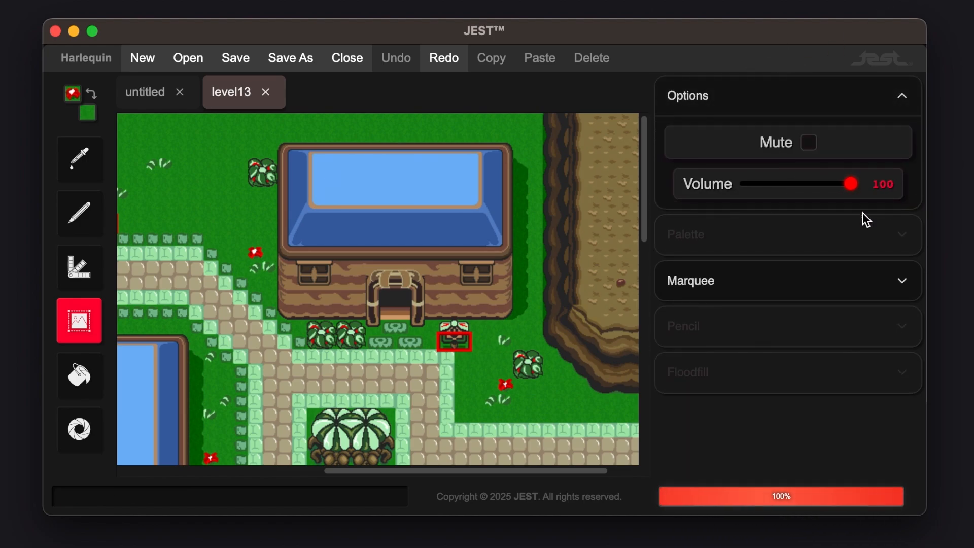
pyautogui.press('x')
pyautogui.press('x')
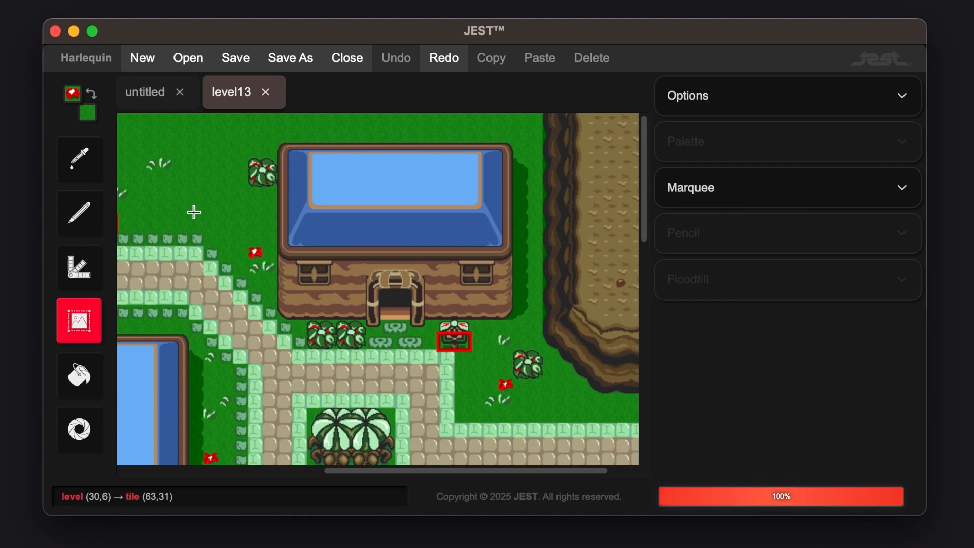
# Activate the Eyedropper tool, and expand and collapse the Options settings.
pyautogui.press('i')
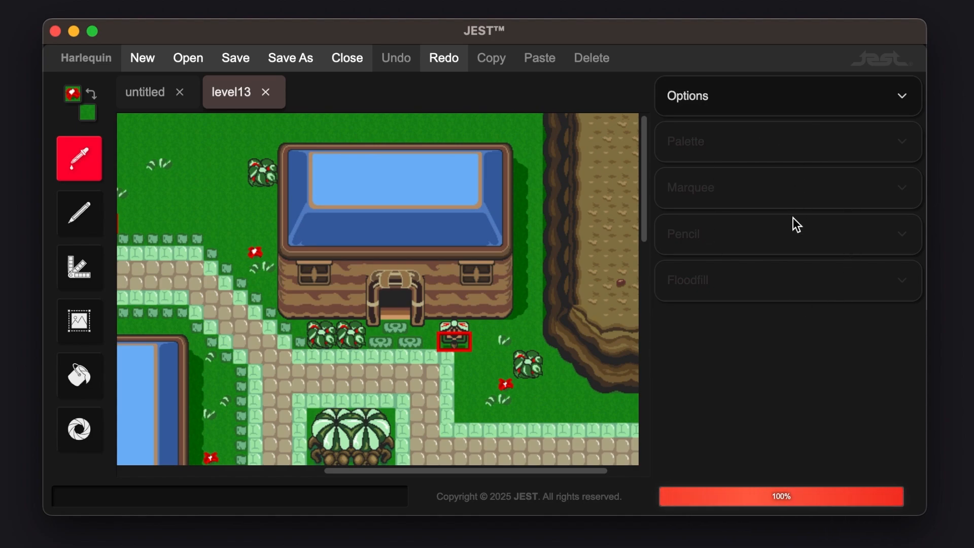
pyautogui.click(747, 85)
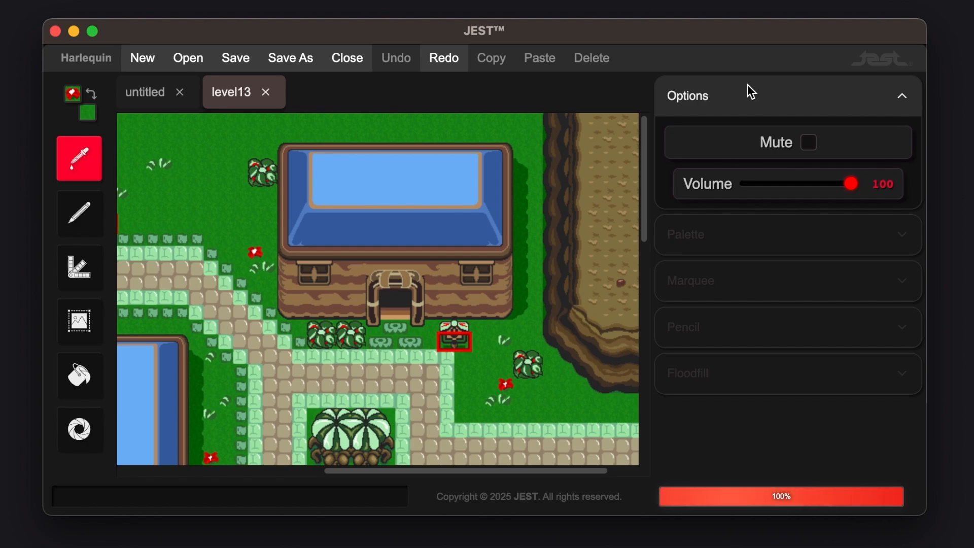
pyautogui.click(748, 86)
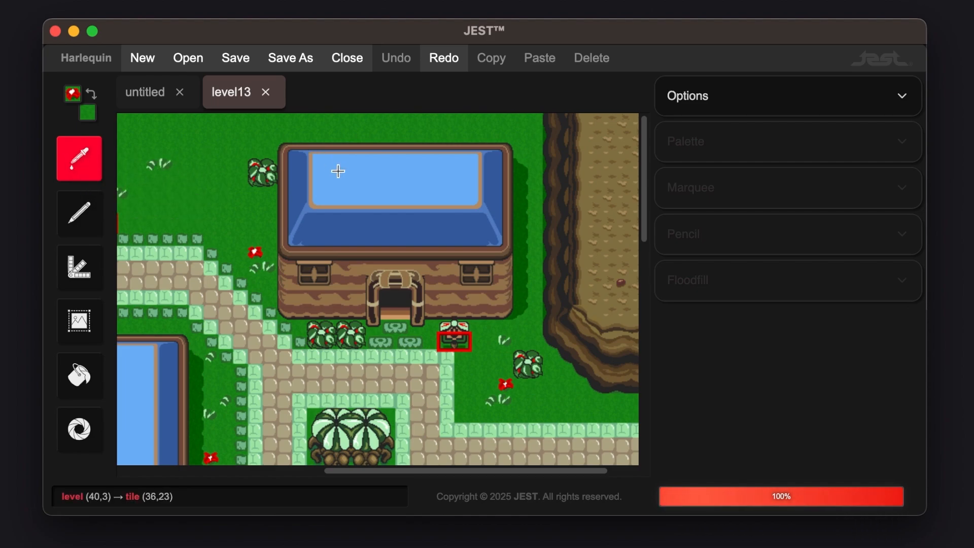
# Pick the light-blue roof tile (36,23) from the large house below the path as the foreground tile.
pyautogui.scroll(-5, 340, 287)
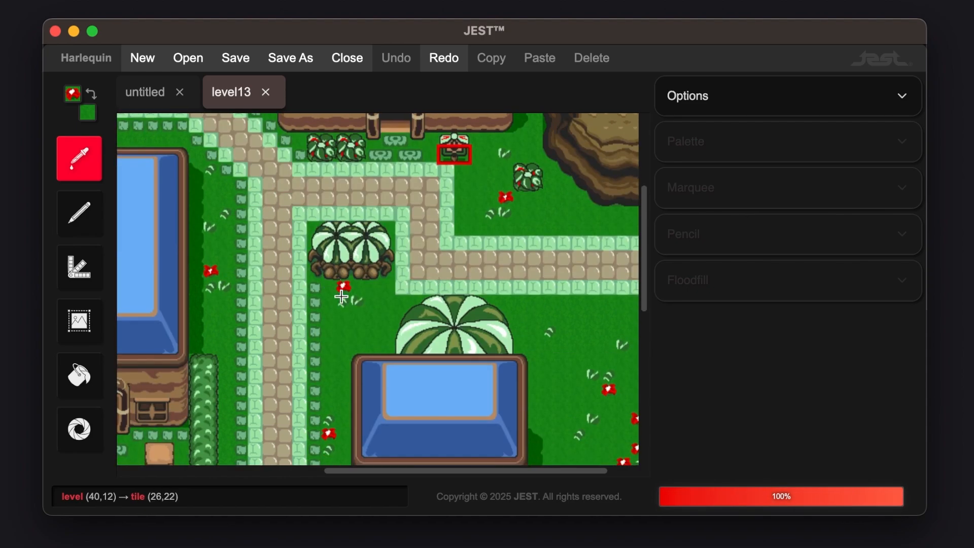
pyautogui.hscroll(-7, 342, 289)
pyautogui.scroll(4, 285, 300)
pyautogui.scroll(3, 231, 307)
pyautogui.hscroll(-5, 231, 307)
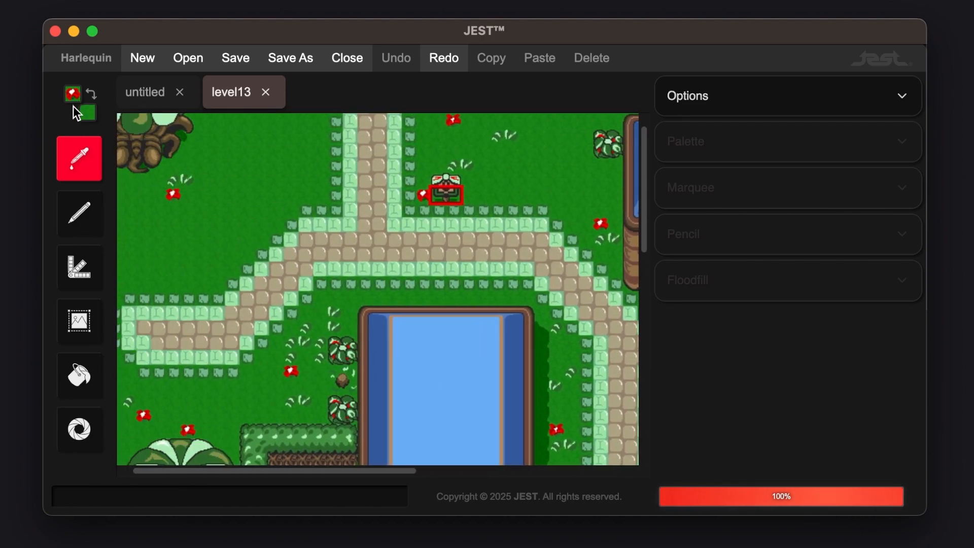
pyautogui.click(446, 355)
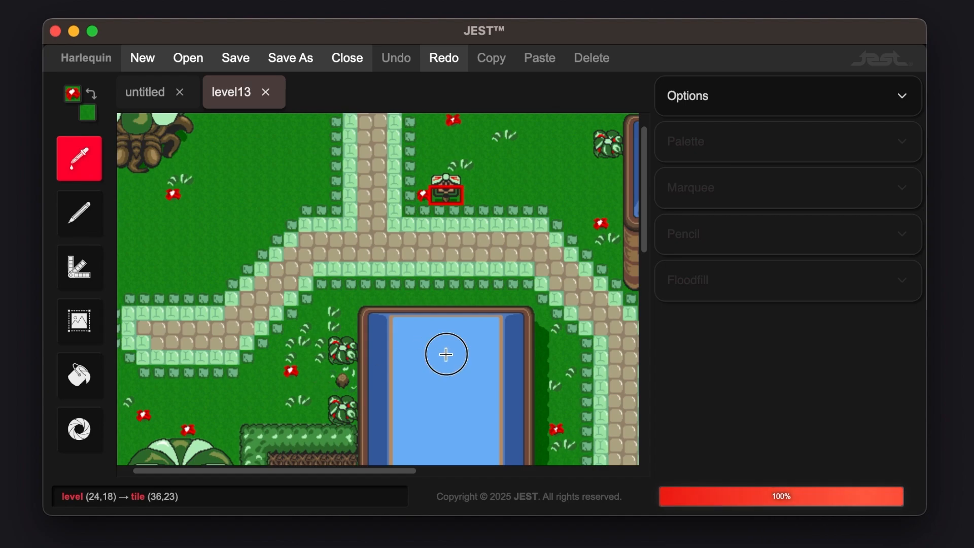
pyautogui.click(702, 102)
pyautogui.click(702, 102)
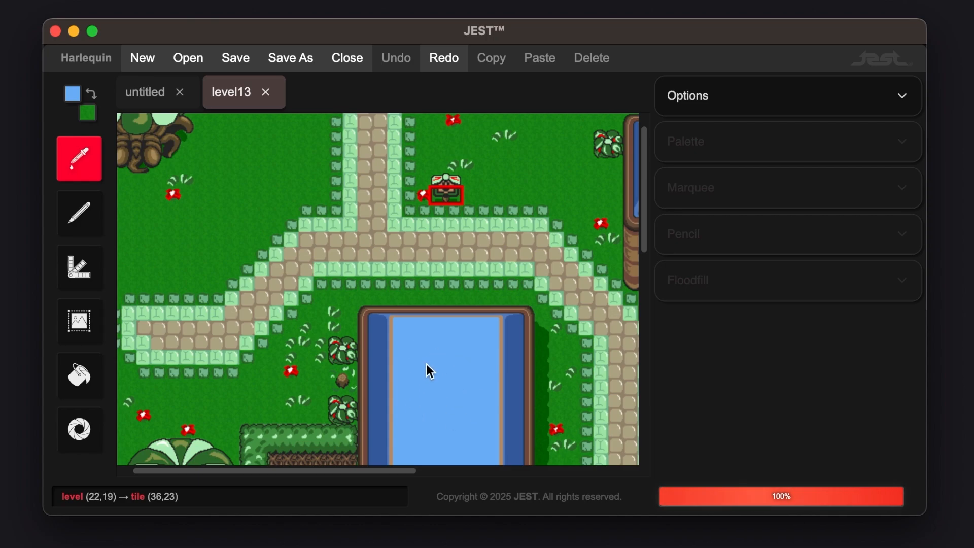
# Make the light-blue tile the background by swapping tiles, and pick the tan path tile as the foreground tile.
pyautogui.scroll(-5, 427, 364)
pyautogui.scroll(1, 428, 364)
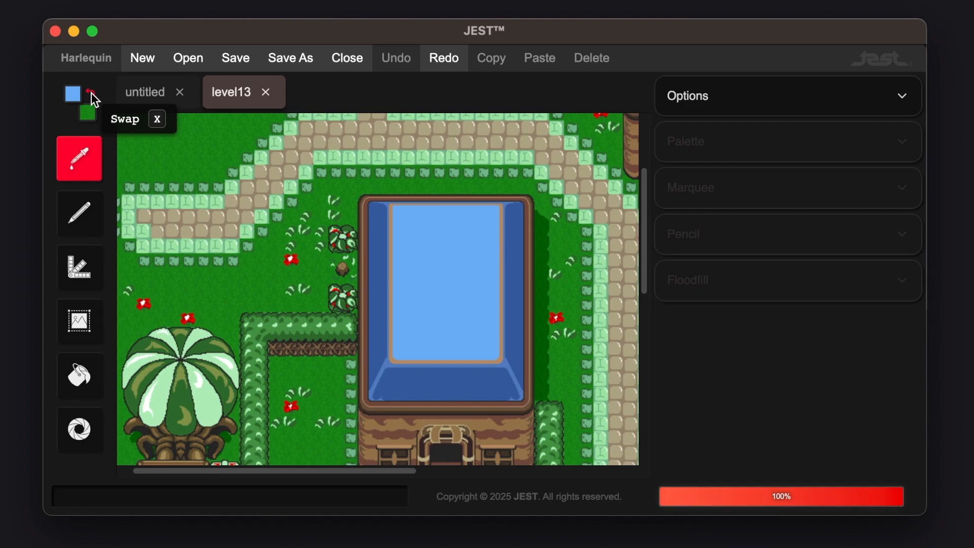
pyautogui.scroll(3, 292, 252)
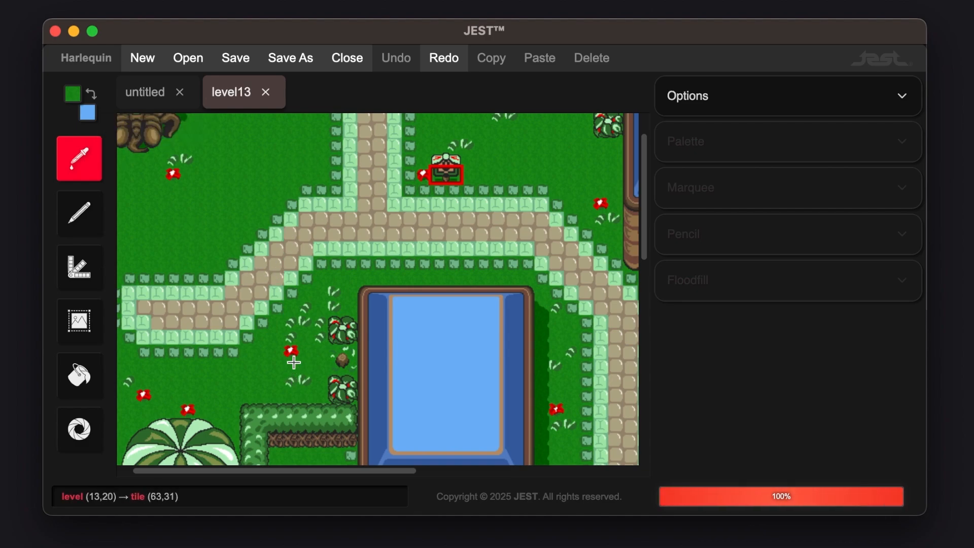
pyautogui.click(361, 187)
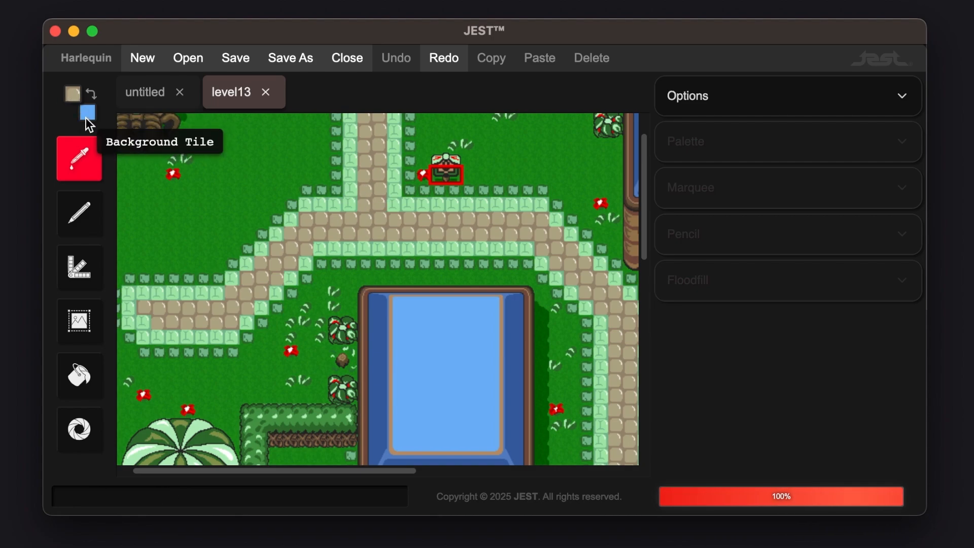
# Swap the tiles so that light blue is the foreground and the tan path is the background.
pyautogui.scroll(-3, 239, 253)
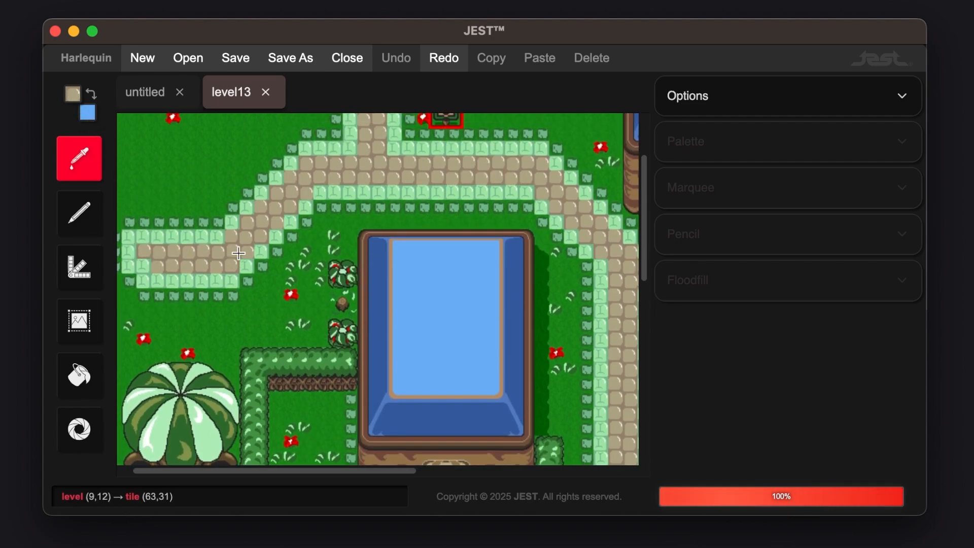
pyautogui.scroll(4, 238, 253)
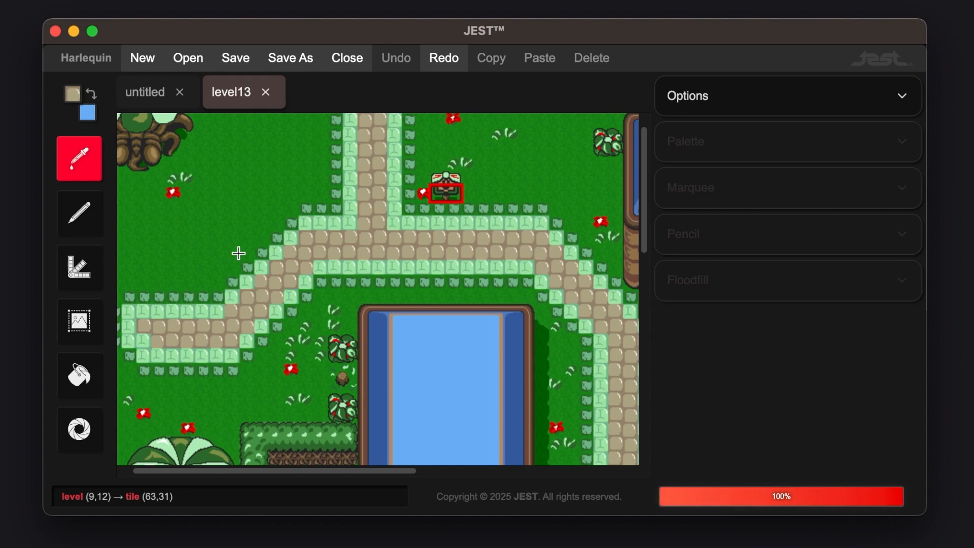
pyautogui.press('x')
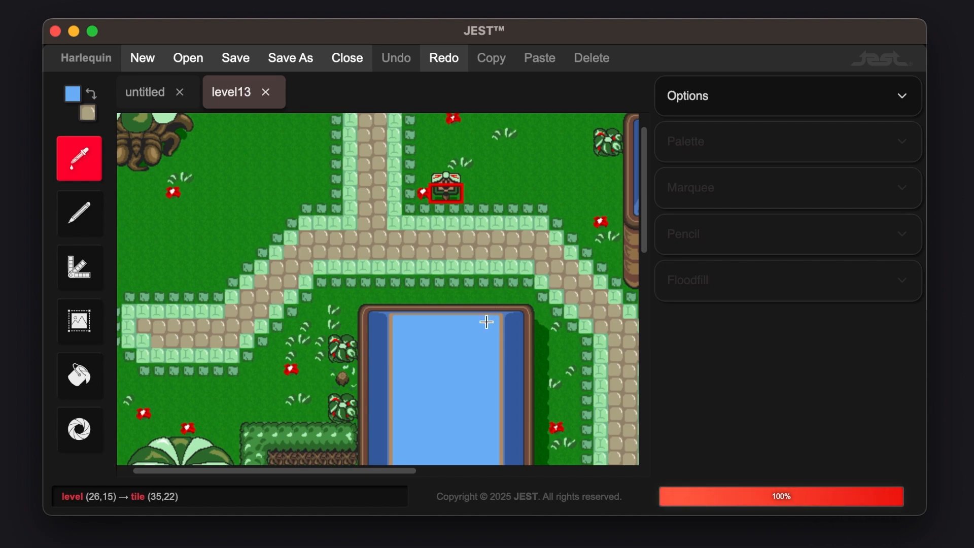
# Sample the red flower as background tile, and replace the pair with plain grass as foreground and tan path as background.
pyautogui.click(290, 366)
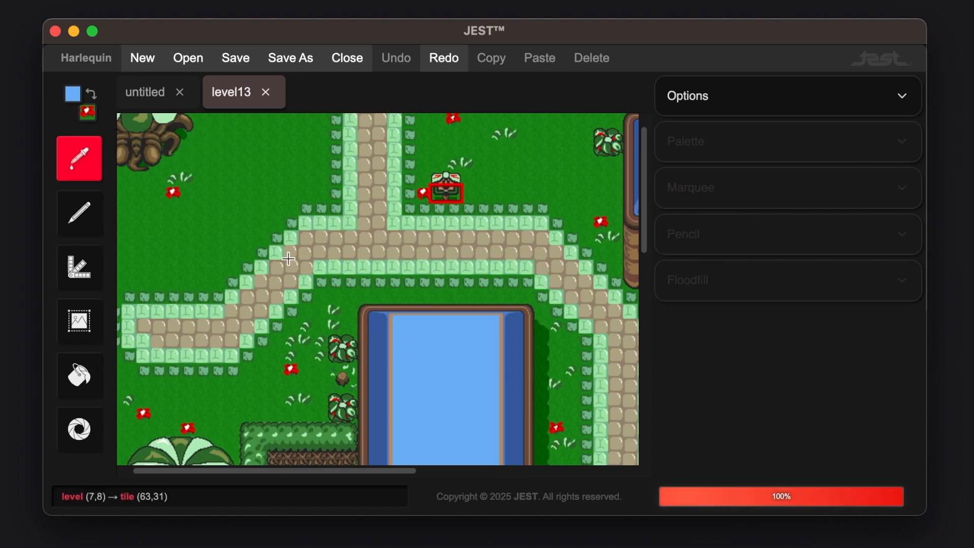
pyautogui.click(264, 241)
pyautogui.rightClick(317, 256)
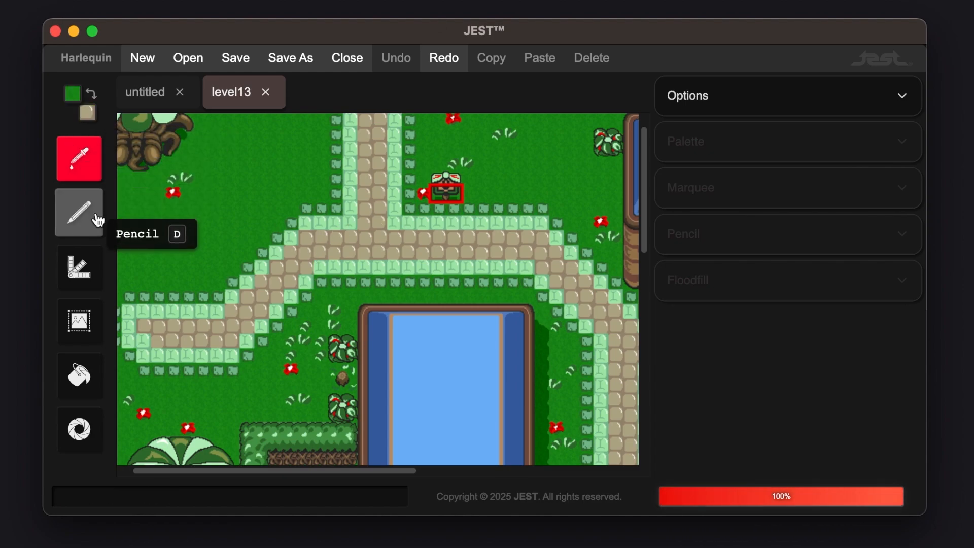
# Switch to the Palette tool and look over the first part of the tileset.
pyautogui.click(89, 276)
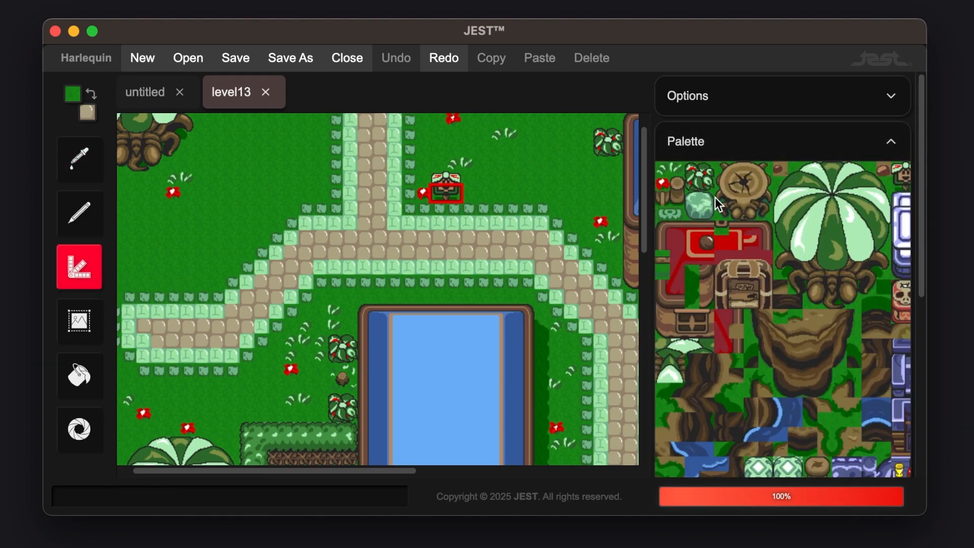
pyautogui.scroll(-5, 715, 199)
pyautogui.scroll(5, 716, 201)
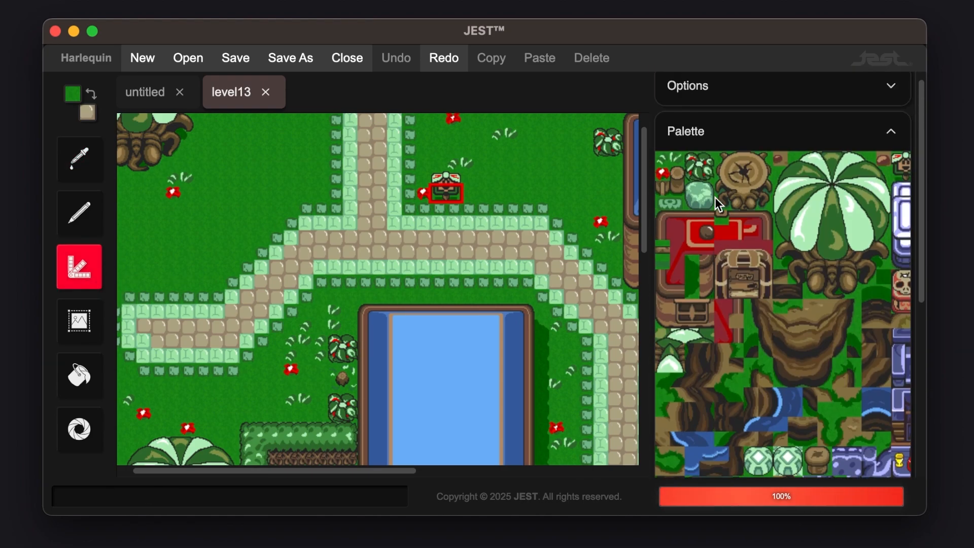
pyautogui.scroll(1, 716, 201)
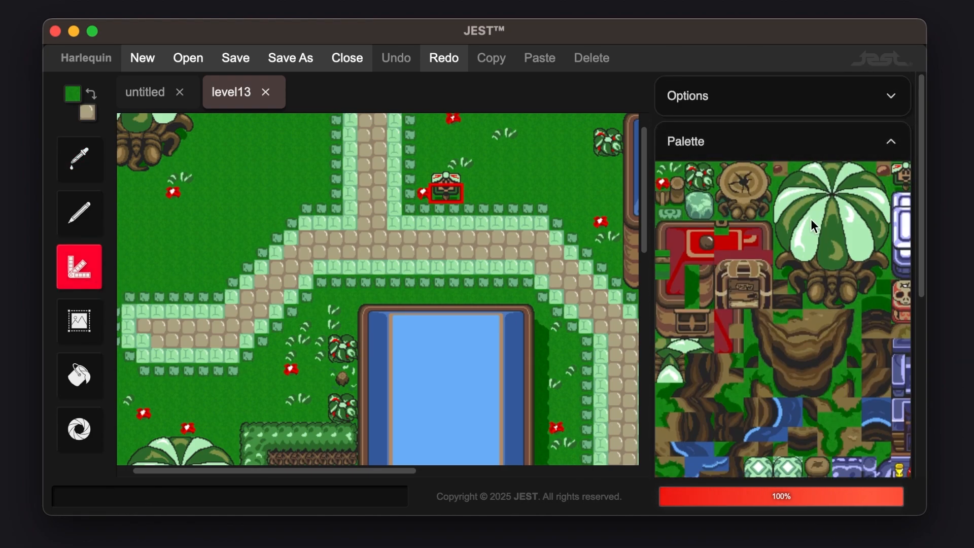
pyautogui.scroll(-5, 811, 219)
pyautogui.scroll(5, 811, 214)
# Collapse and re-expand the Palette section, and open and close the Options section.
pyautogui.click(812, 147)
pyautogui.click(811, 148)
pyautogui.click(812, 146)
pyautogui.click(812, 146)
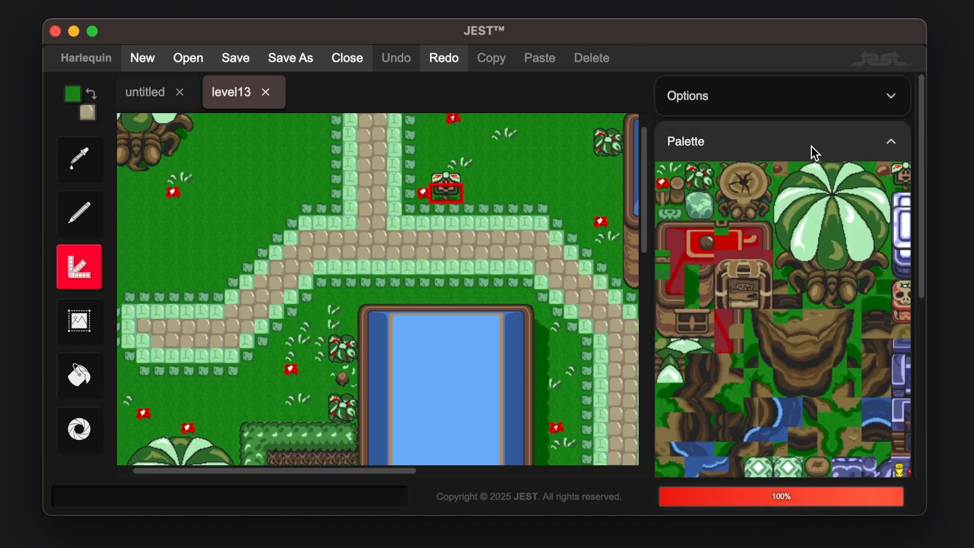
pyautogui.click(815, 98)
pyautogui.click(815, 98)
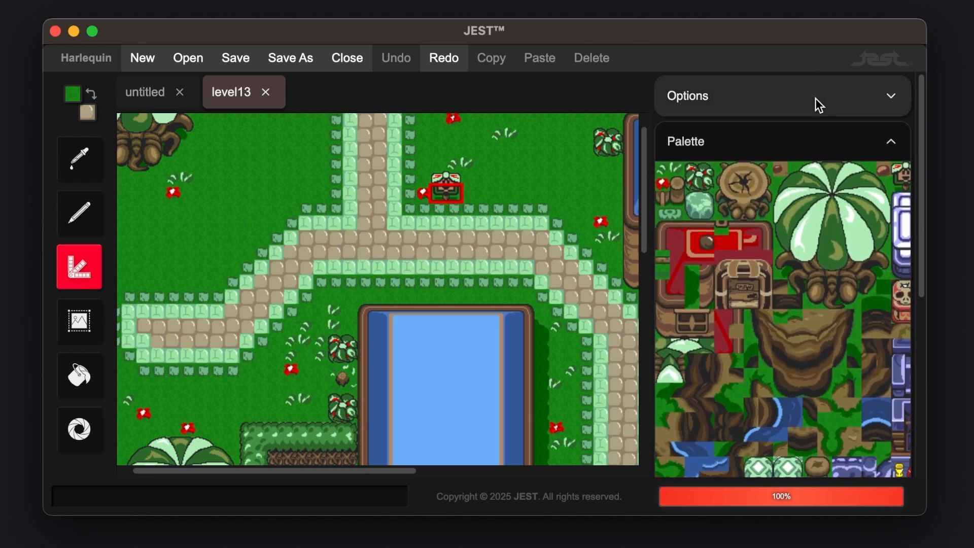
pyautogui.click(803, 145)
pyautogui.click(803, 146)
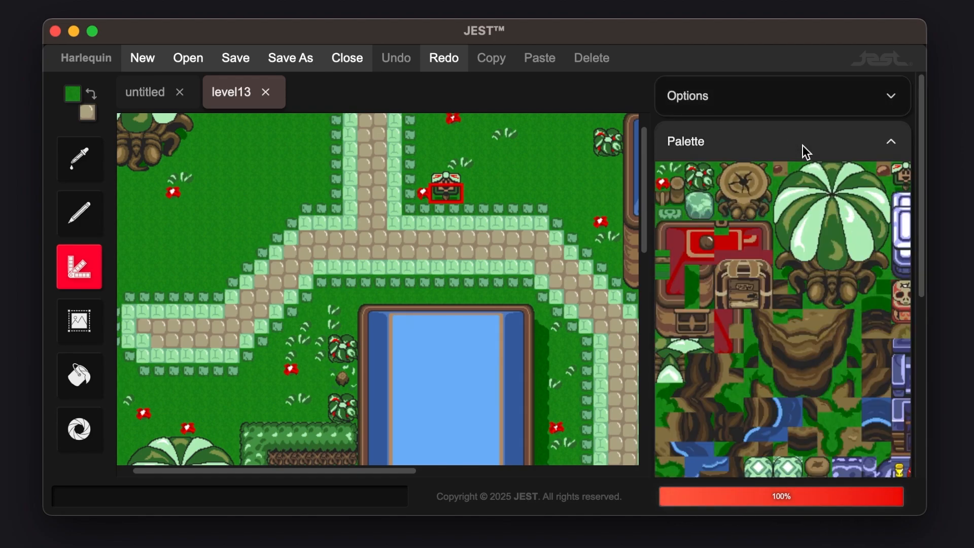
# Look through the full width and height of the tileset palette.
pyautogui.scroll(-5, 769, 250)
pyautogui.scroll(5, 770, 251)
pyautogui.scroll(-8, 769, 251)
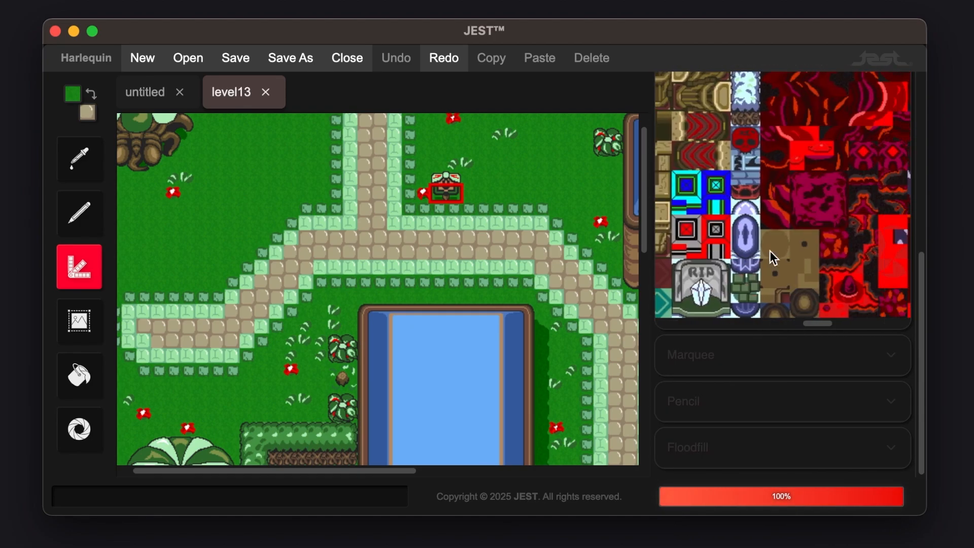
pyautogui.scroll(5, 769, 251)
pyautogui.hscroll(-5, 769, 250)
pyautogui.scroll(-5, 769, 250)
pyautogui.scroll(5, 769, 251)
pyautogui.scroll(-5, 770, 251)
pyautogui.hscroll(10, 770, 251)
pyautogui.scroll(5, 769, 250)
pyautogui.hscroll(-10, 769, 251)
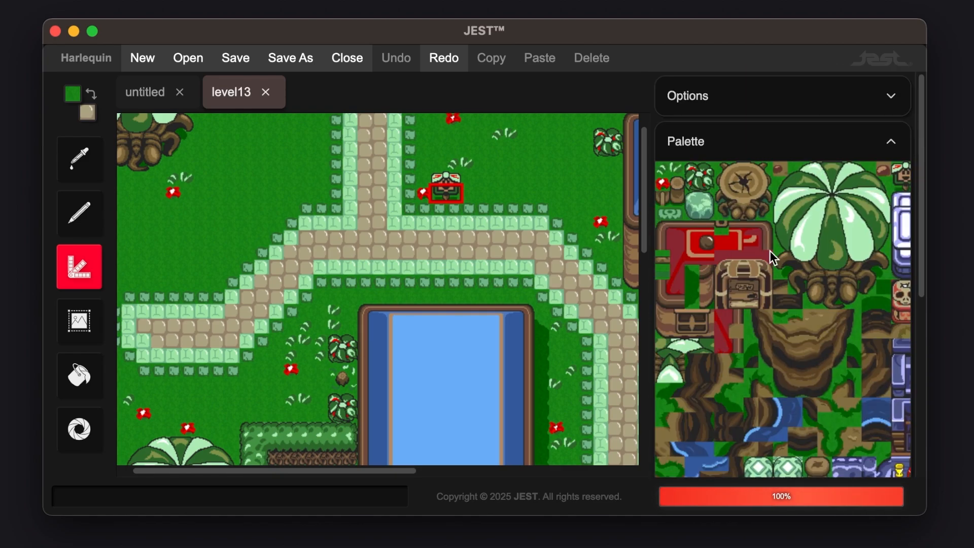
pyautogui.scroll(-5, 770, 250)
pyautogui.scroll(5, 769, 251)
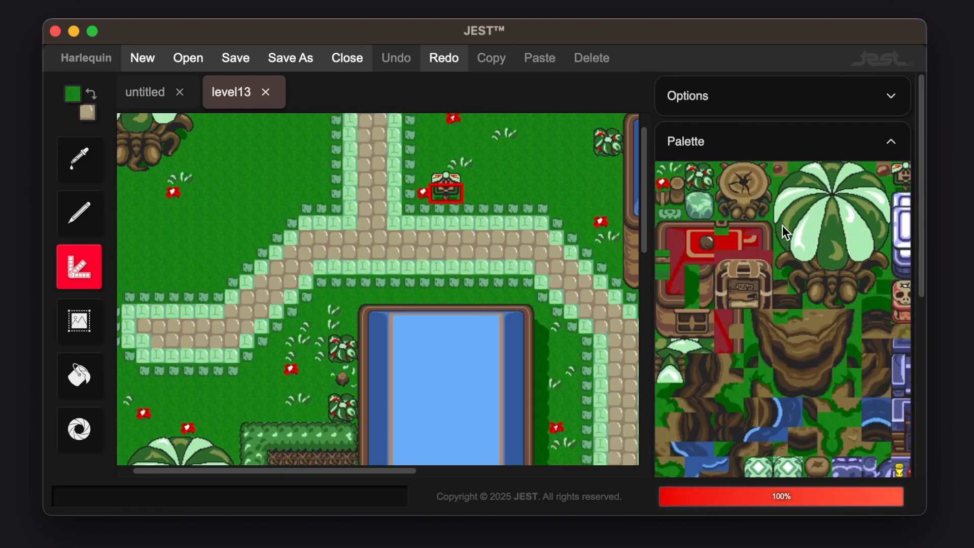
# Stamp the tree stump and a single red flower tile from the palette onto the grass west of the vertical path.
pyautogui.moveTo(763, 220); pyautogui.dragTo(784, 230)
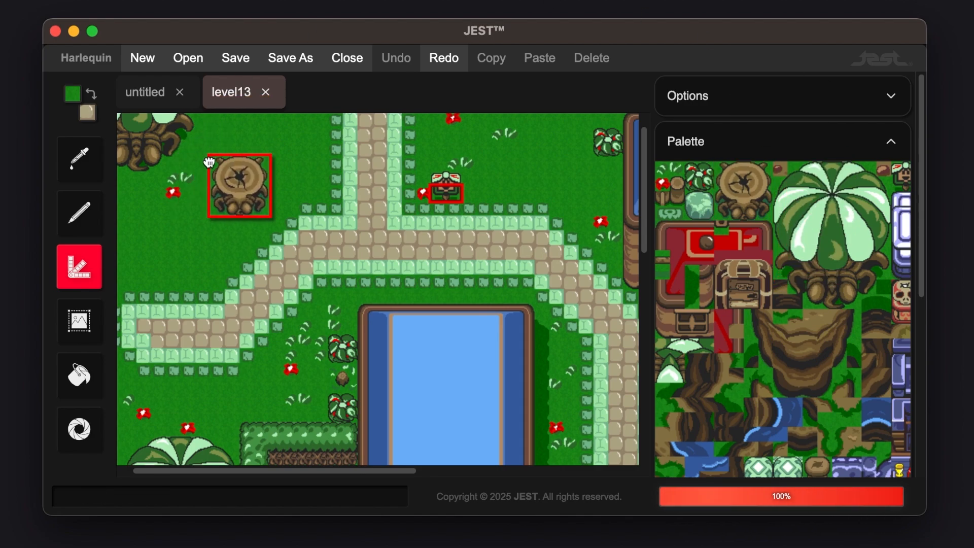
pyautogui.click(209, 163)
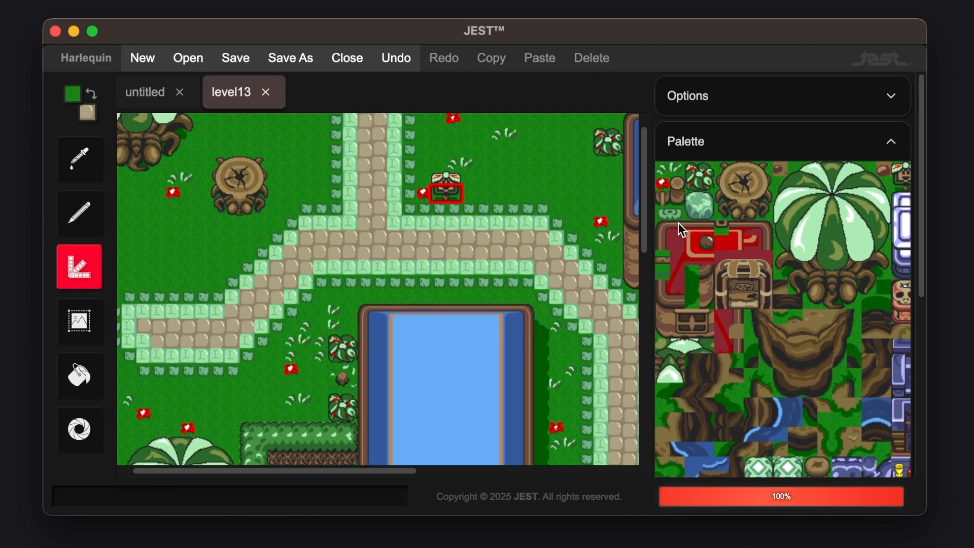
pyautogui.click(666, 185)
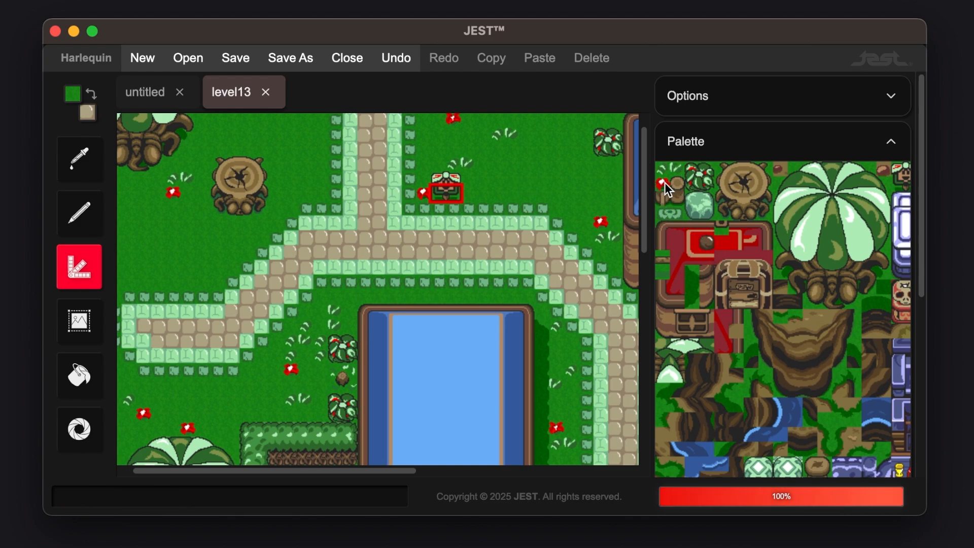
pyautogui.click(342, 144)
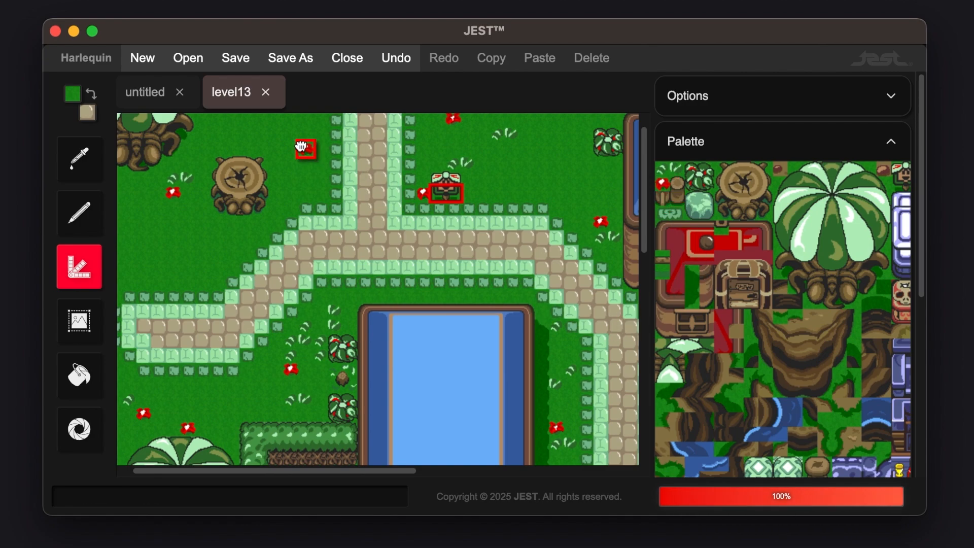
pyautogui.click(303, 148)
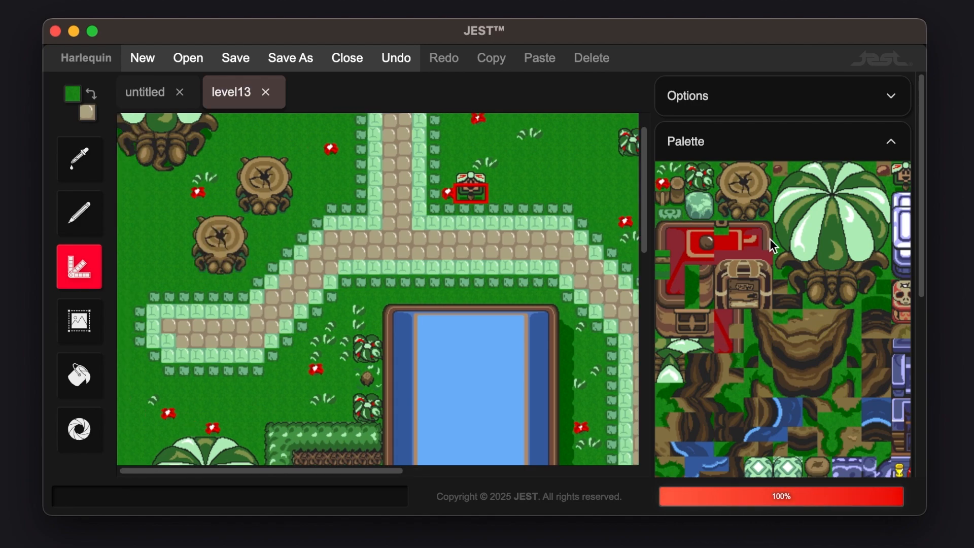
# Look through more of the tileset and the level, and pick the small dirt patch on grass as the foreground tile.
pyautogui.scroll(-10, 769, 238)
pyautogui.scroll(-1, 727, 304)
pyautogui.hscroll(15, 726, 304)
pyautogui.hscroll(-18, 727, 303)
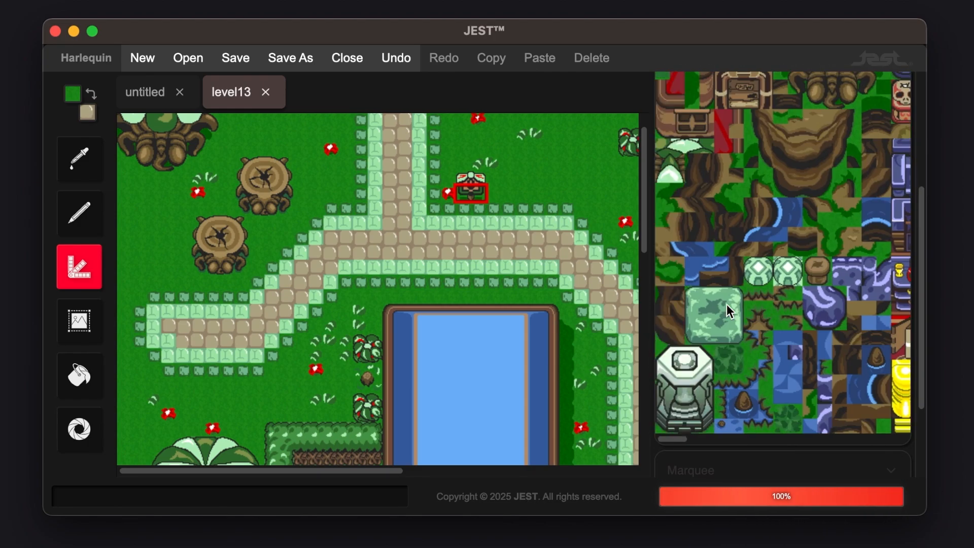
pyautogui.scroll(10, 726, 304)
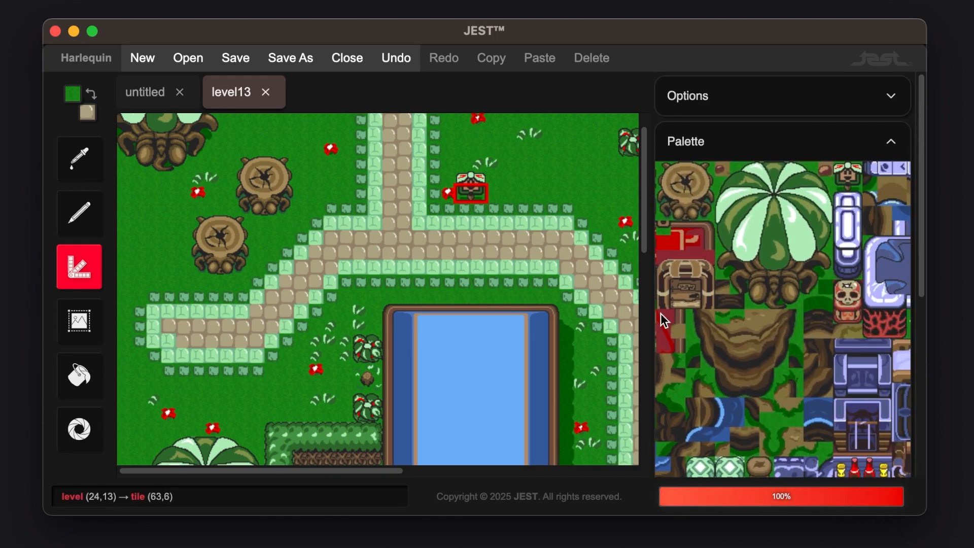
pyautogui.scroll(-5, 615, 312)
pyautogui.scroll(-8, 855, 348)
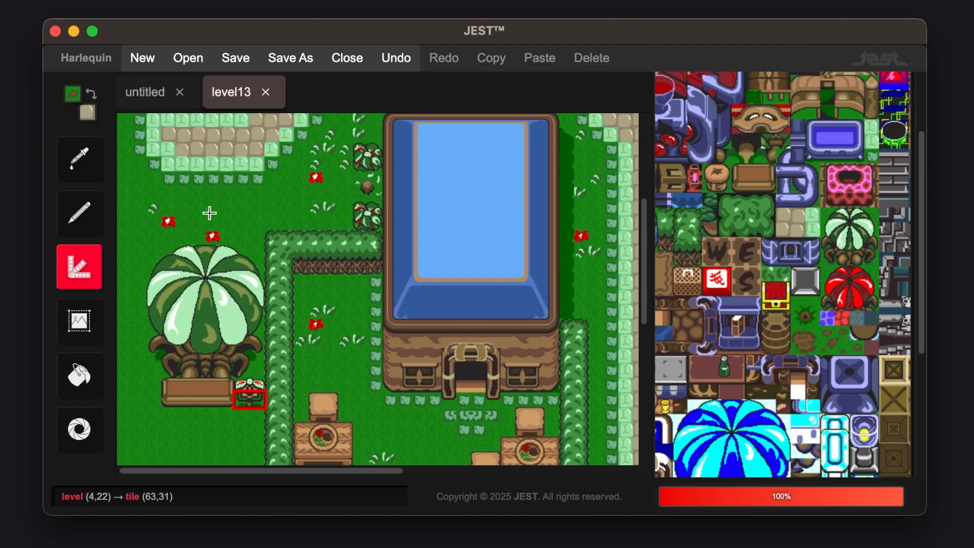
pyautogui.scroll(5, 209, 213)
pyautogui.scroll(8, 818, 322)
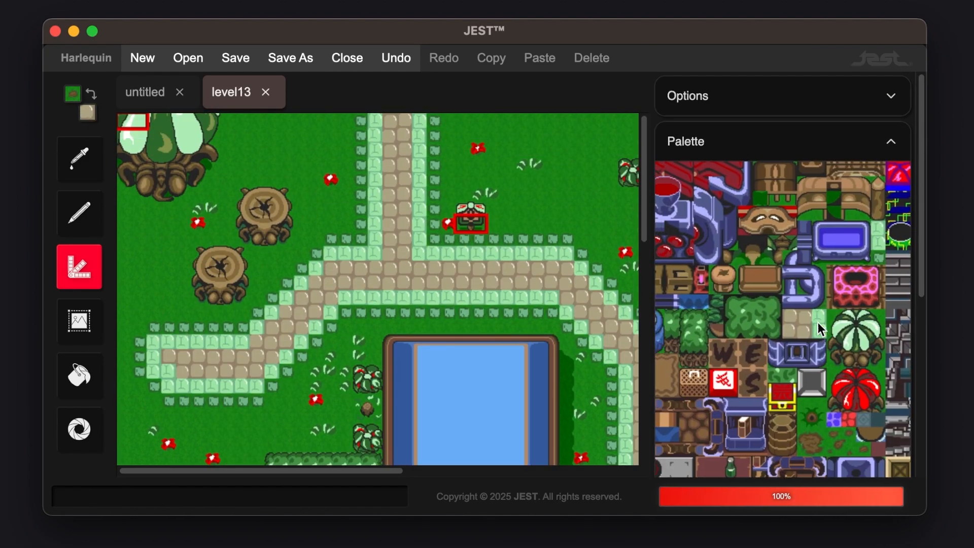
pyautogui.scroll(-8, 818, 323)
pyautogui.scroll(8, 818, 323)
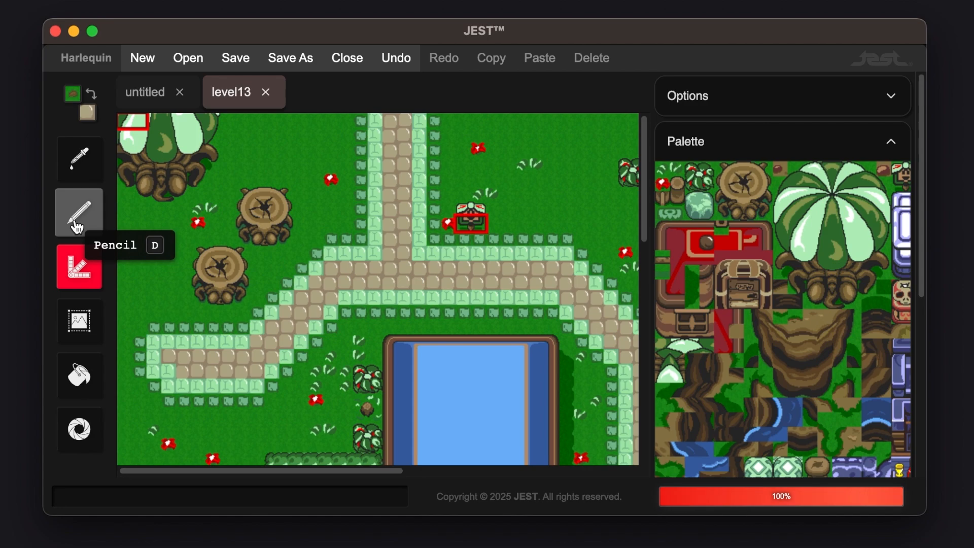
# With the Pencil at size 1, draw single dirt-patch tiles on the grass on both sides of the vertical path and above the hedge.
pyautogui.click(76, 224)
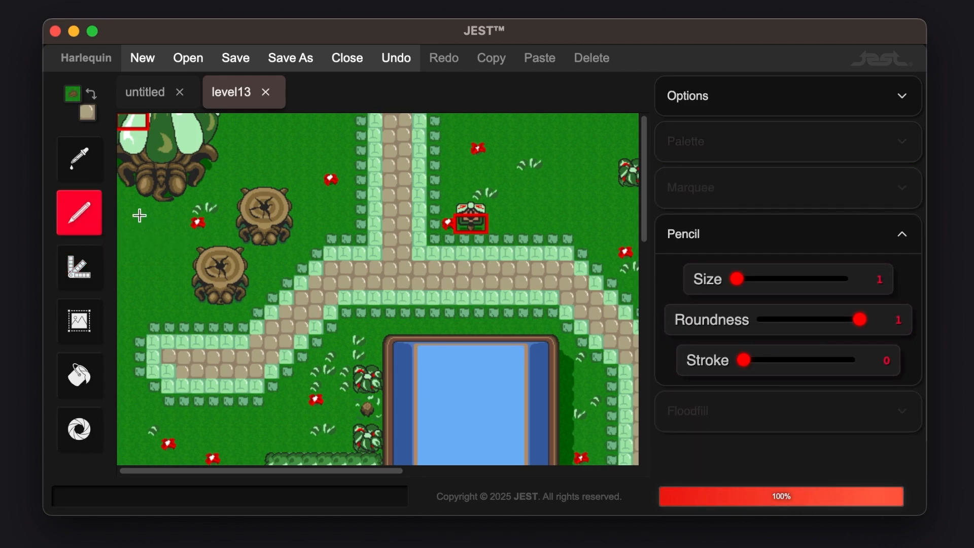
pyautogui.click(283, 147)
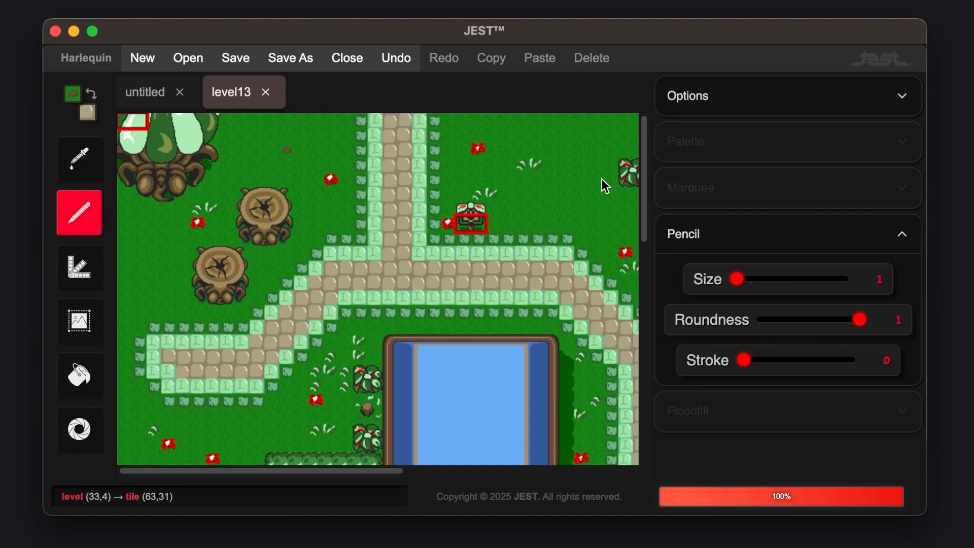
pyautogui.click(557, 178)
pyautogui.click(258, 445)
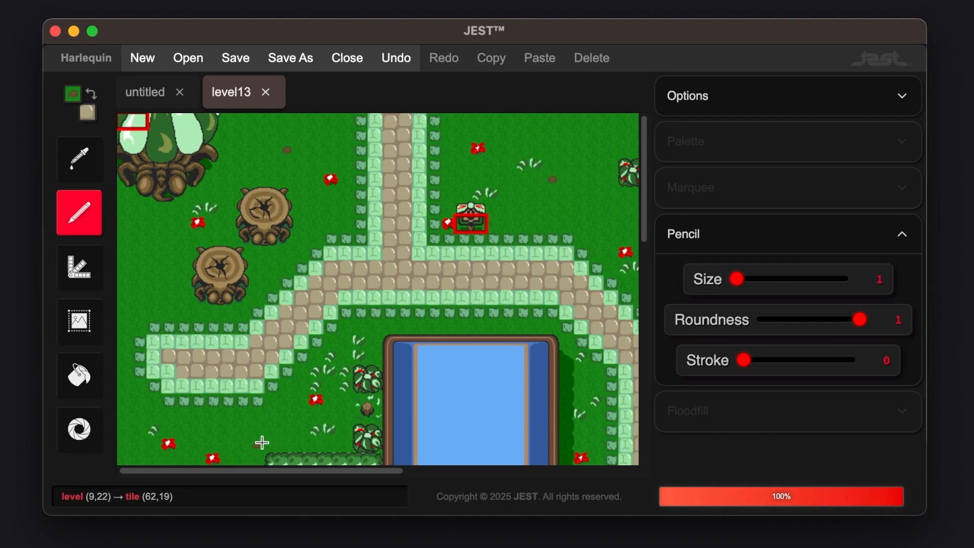
# Look over the whole level, from the northern houses and paths down to the brown fields in the south.
pyautogui.scroll(-4, 298, 404)
pyautogui.scroll(3, 153, 289)
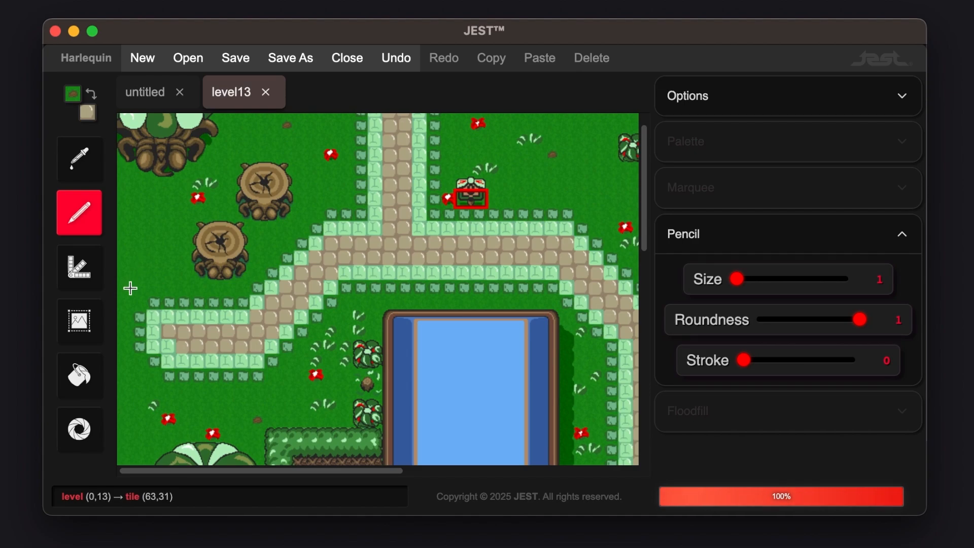
pyautogui.hscroll(5, 443, 285)
pyautogui.hscroll(-5, 443, 284)
pyautogui.scroll(-4, 443, 284)
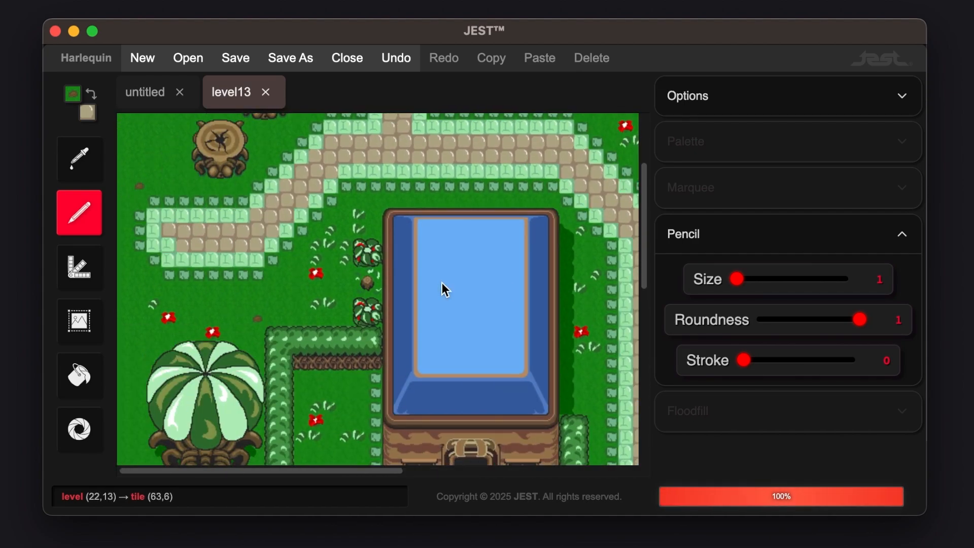
pyautogui.scroll(5, 444, 284)
pyautogui.scroll(-6, 444, 288)
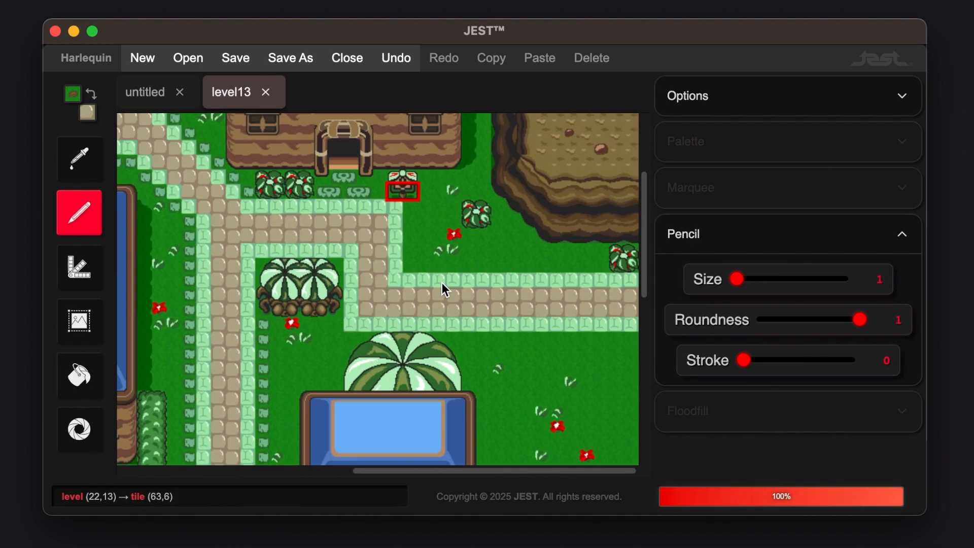
pyautogui.scroll(-5, 444, 290)
pyautogui.hscroll(4, 445, 290)
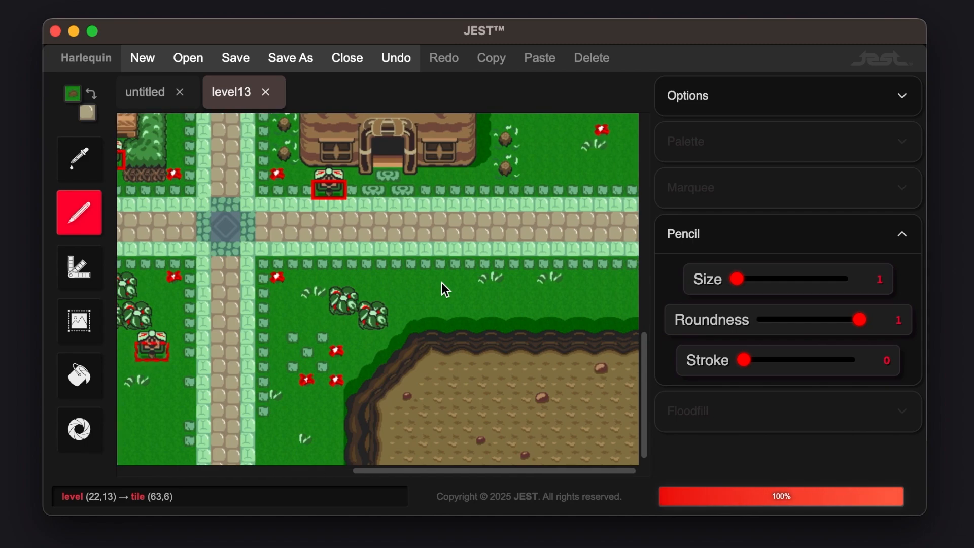
pyautogui.scroll(4, 445, 289)
pyautogui.hscroll(-7, 444, 290)
pyautogui.scroll(-10, 445, 290)
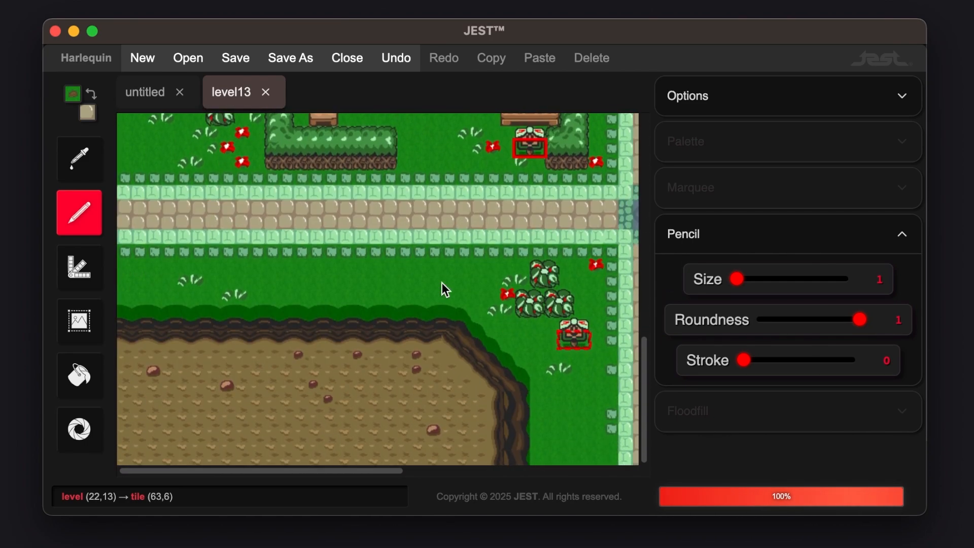
pyautogui.scroll(3, 445, 289)
pyautogui.scroll(3, 444, 289)
pyautogui.scroll(8, 445, 289)
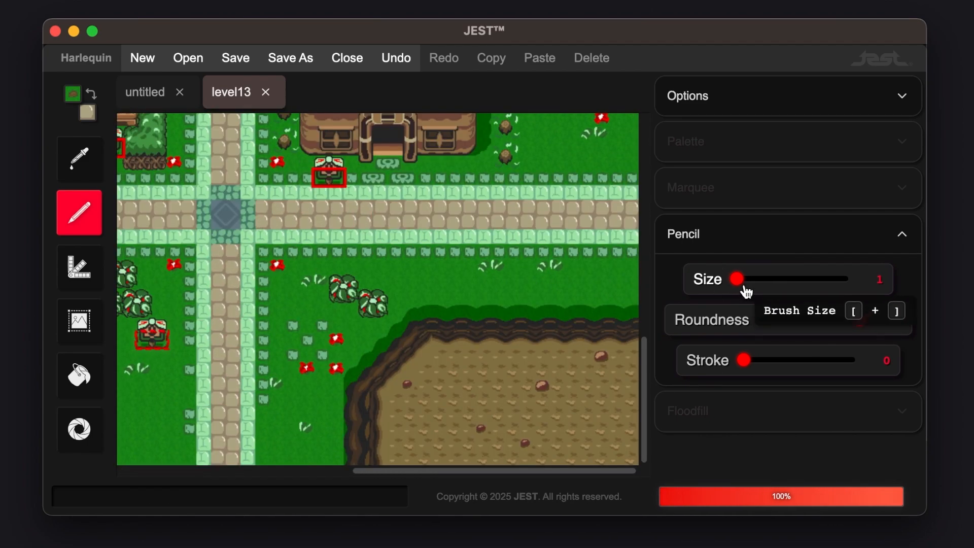
# Set the Pencil size to 4 and stamp dirt-patch blobs on the southern grass, the path edge and the brown field.
pyautogui.click(742, 293)
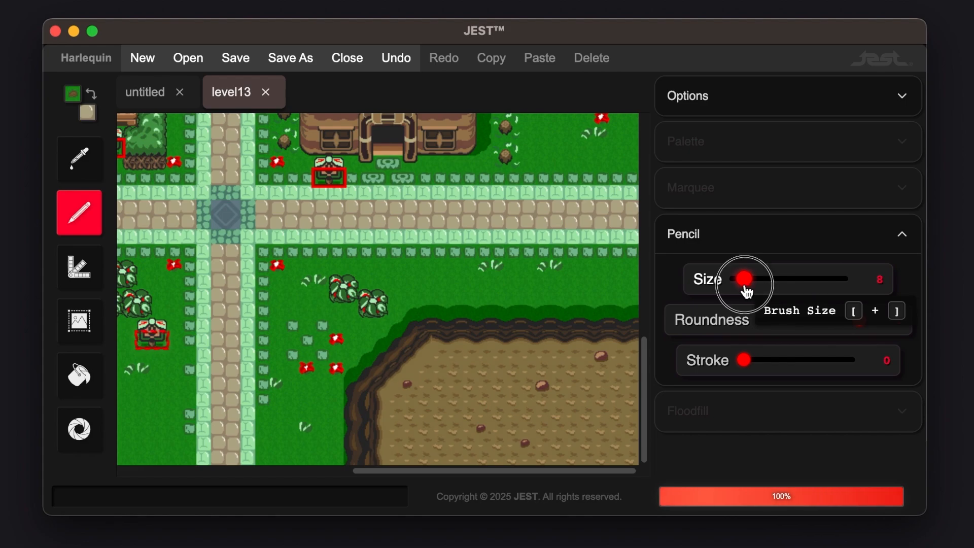
pyautogui.press('[')
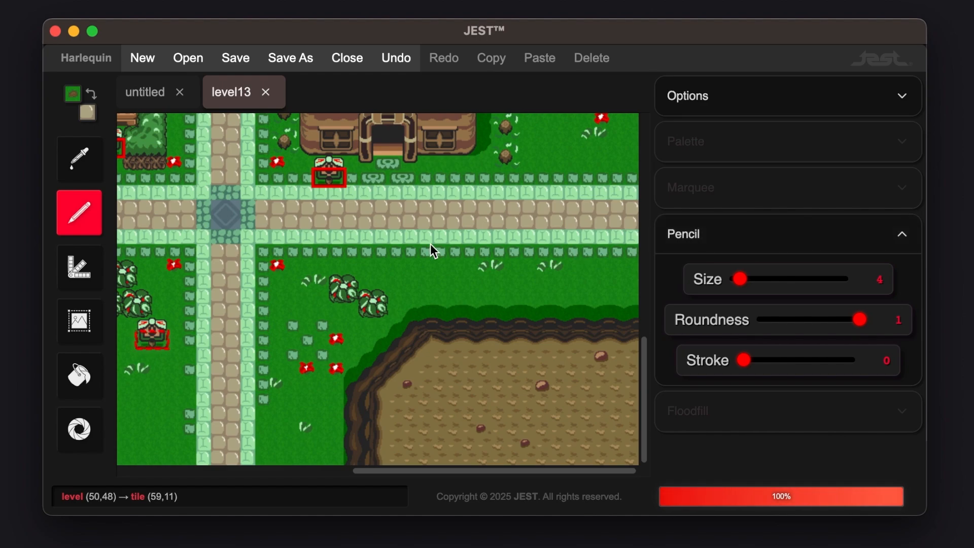
pyautogui.click(415, 283)
pyautogui.click(524, 258)
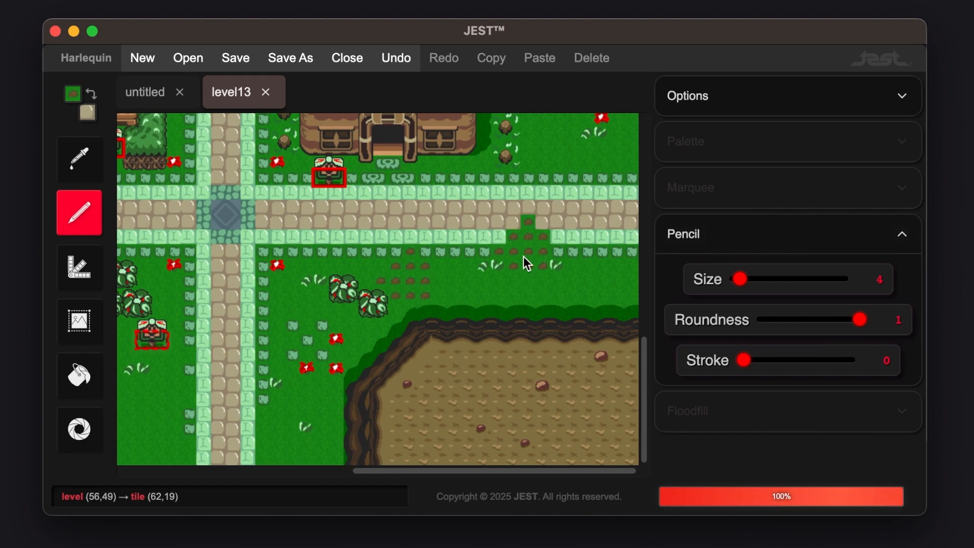
pyautogui.click(483, 411)
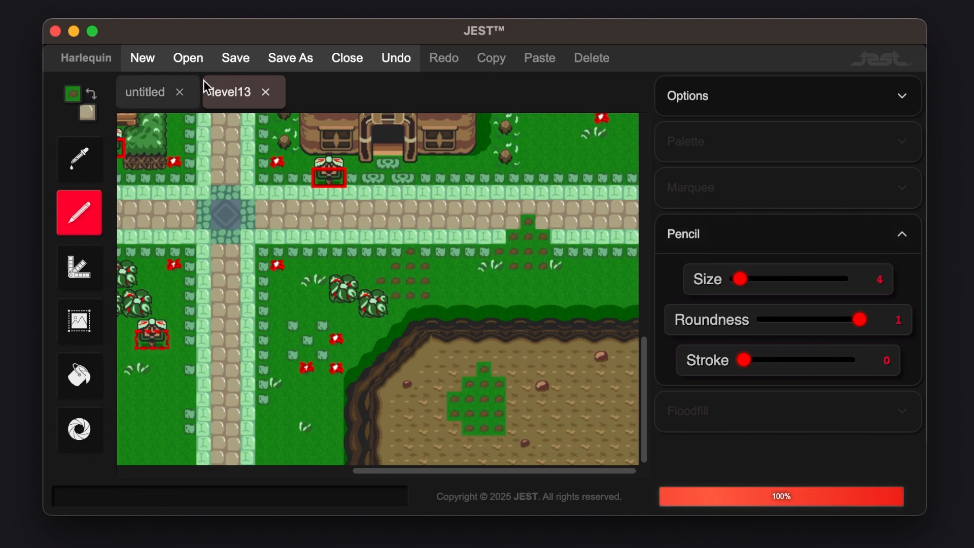
# Stamp more size-4 dirt-patch blobs in the brown field and around the blue-roofed house north of the path.
pyautogui.hscroll(-3, 553, 344)
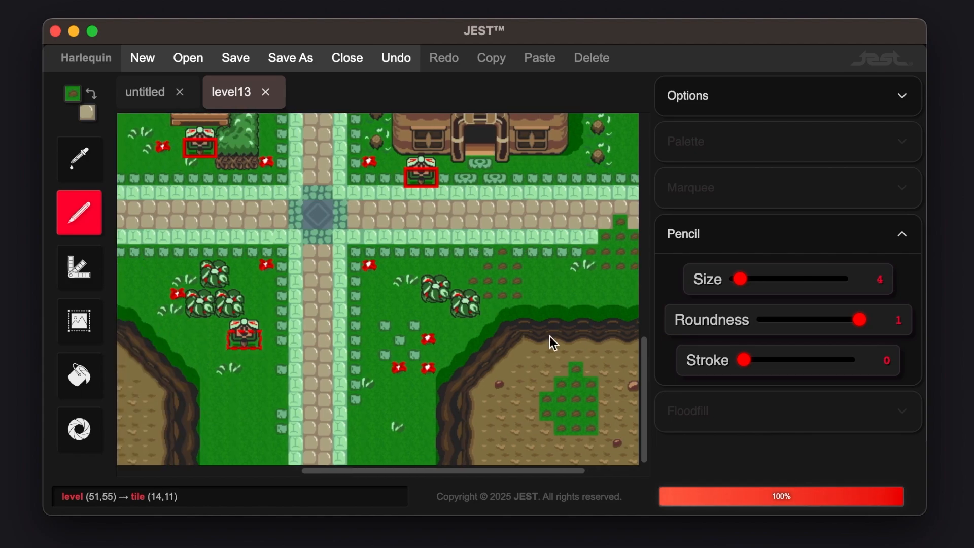
pyautogui.hscroll(4, 553, 343)
pyautogui.click(575, 404)
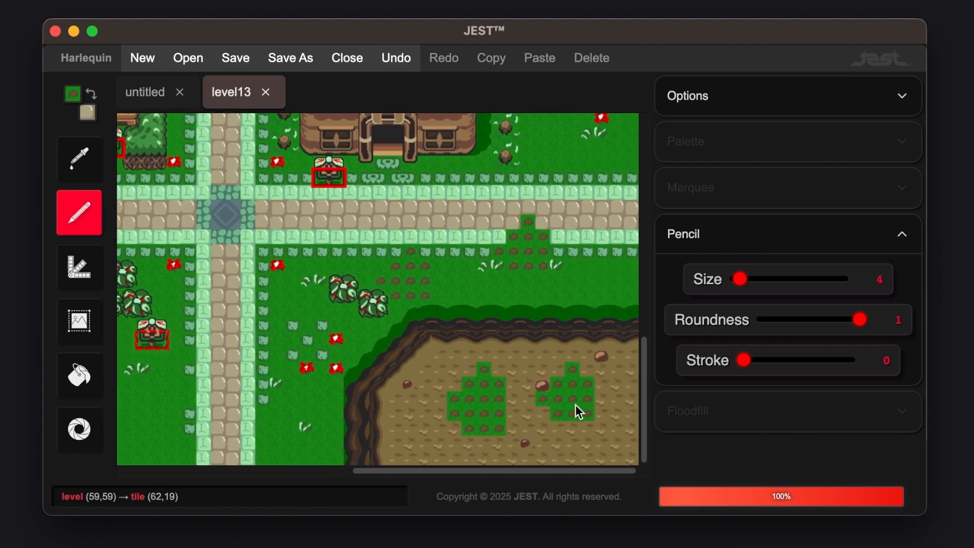
pyautogui.scroll(8, 568, 403)
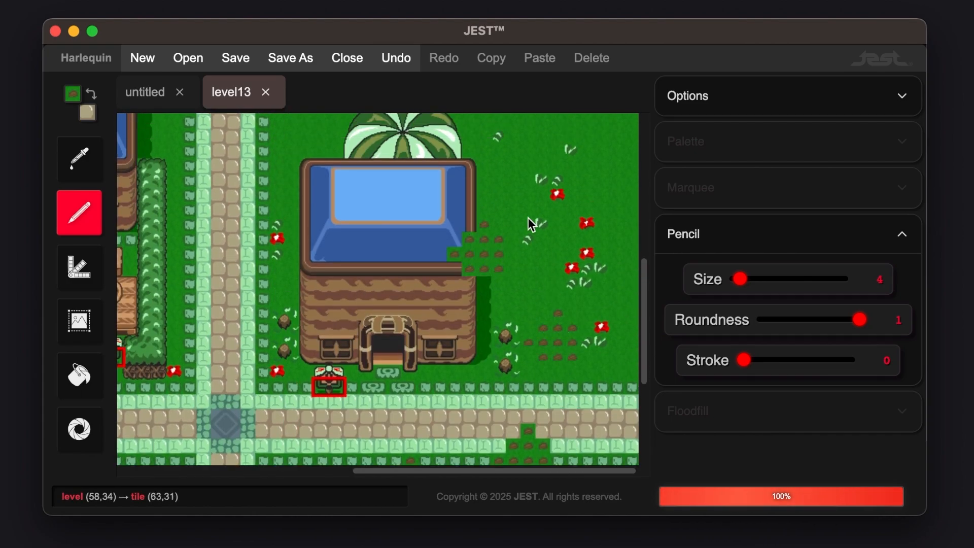
# With the Pencil at size 4, stamp dirt-patch blobs across the western brown field and on the horizontal path north of it.
pyautogui.scroll(4, 543, 226)
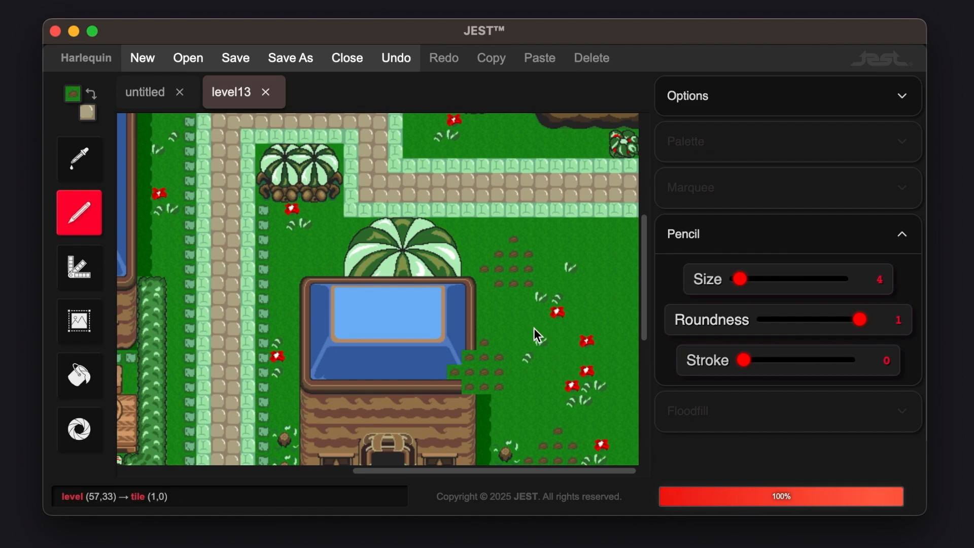
pyautogui.scroll(-2, 505, 301)
pyautogui.scroll(-9, 470, 323)
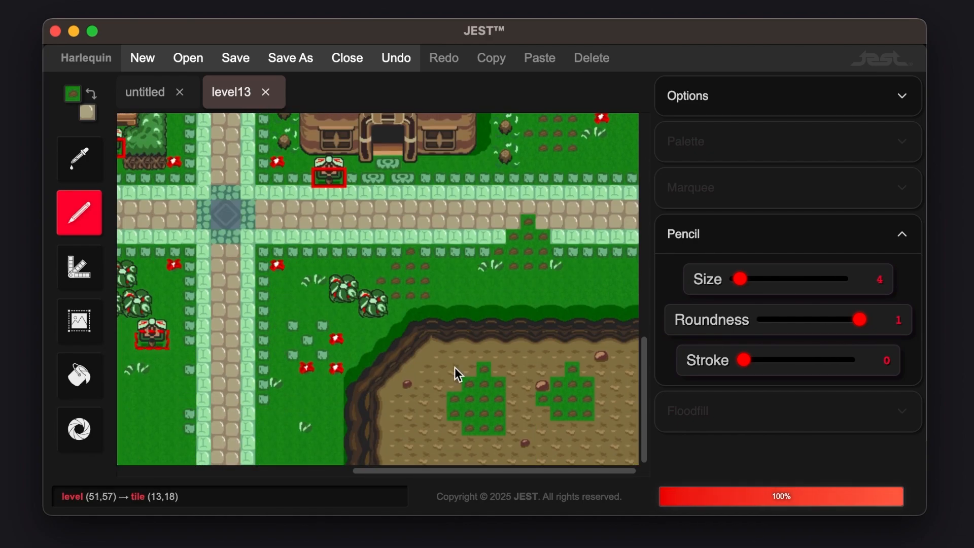
pyautogui.hscroll(-15, 455, 367)
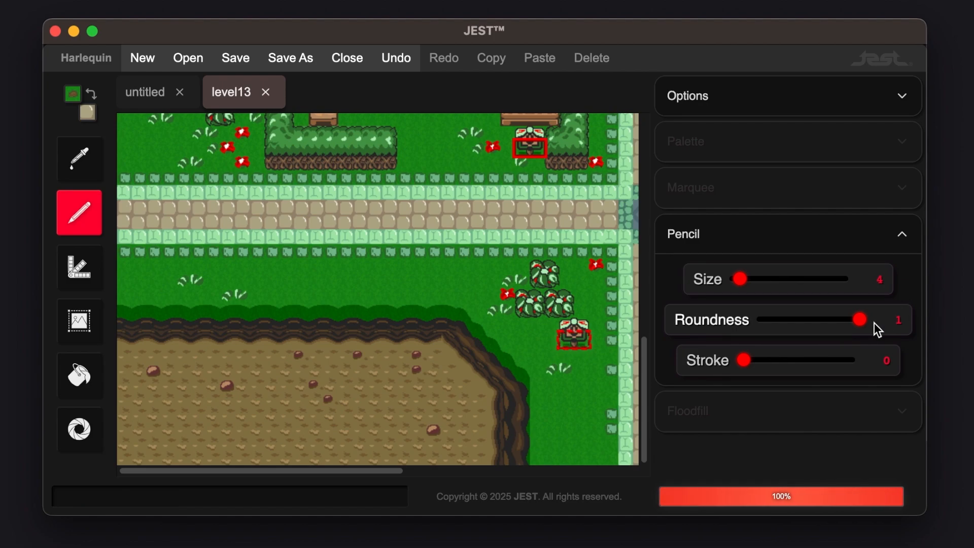
pyautogui.moveTo(827, 321)
pyautogui.mouseDown()
pyautogui.moveTo(745, 323)
pyautogui.moveTo(875, 325)
pyautogui.moveTo(774, 288)
pyautogui.moveTo(907, 331)
pyautogui.mouseUp()
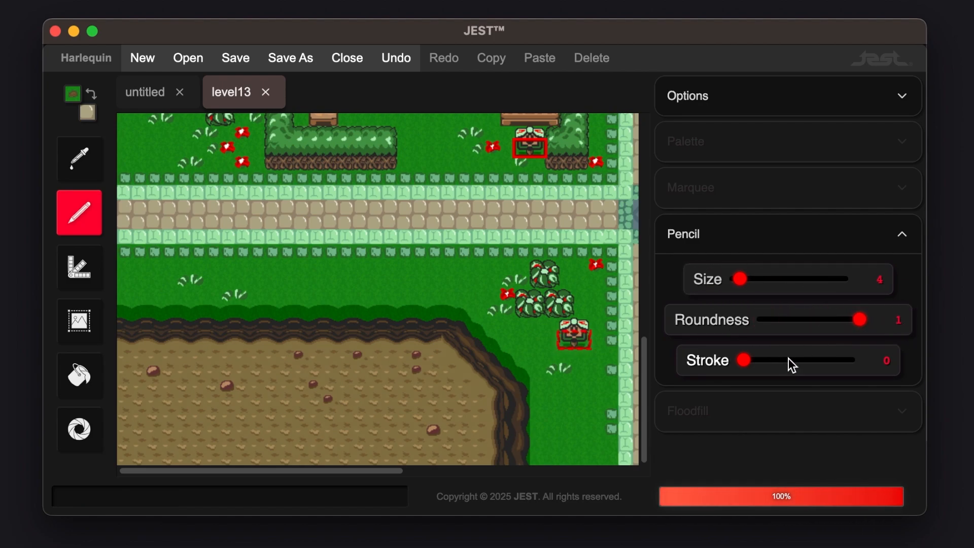
pyautogui.click(795, 324)
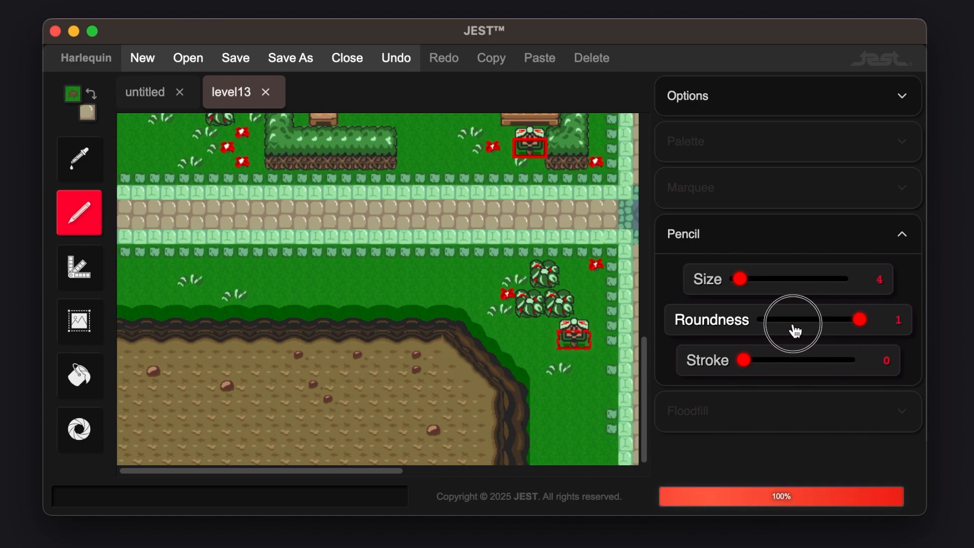
pyautogui.click(175, 399)
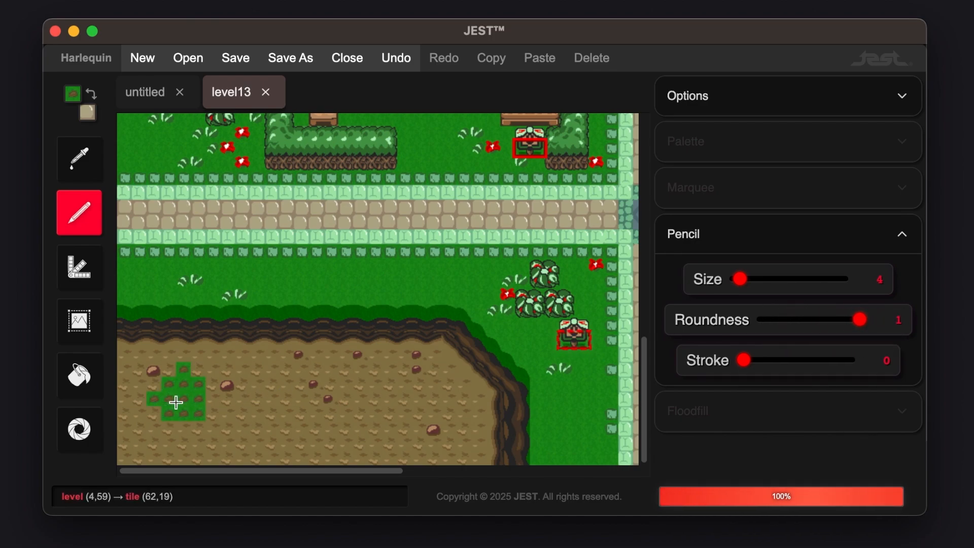
pyautogui.click(404, 425)
pyautogui.click(227, 203)
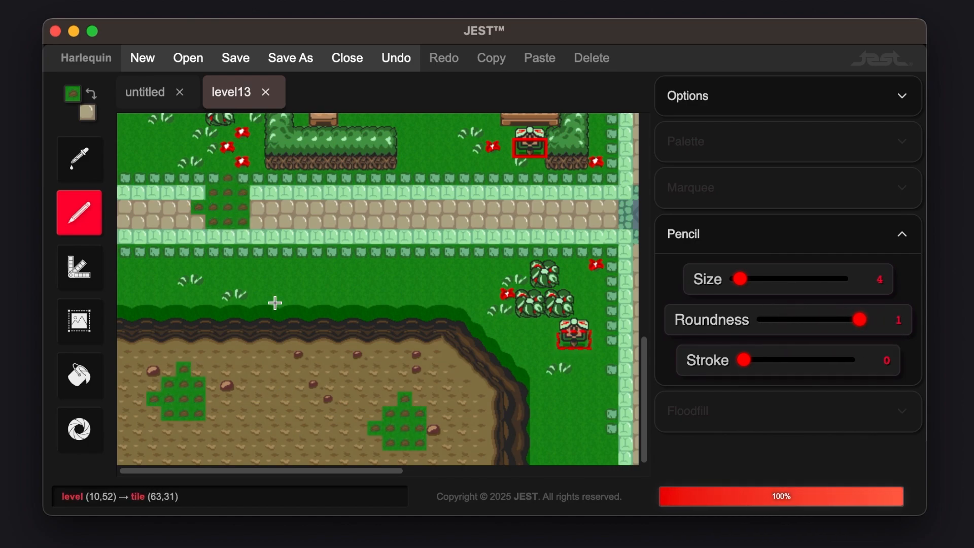
pyautogui.click(250, 380)
pyautogui.click(327, 369)
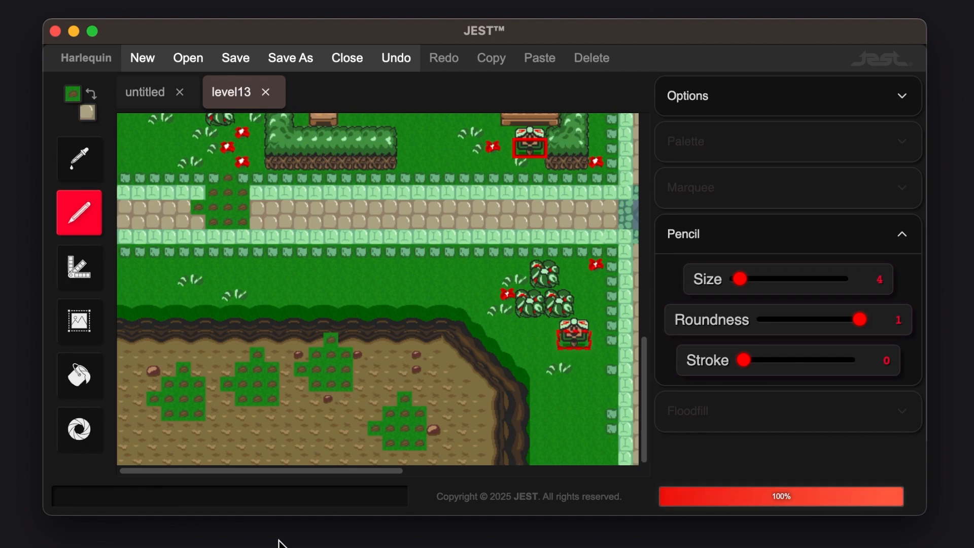
# Set the Pencil size to 5 and stamp rounded dirt-patch blobs on the large blue roof of the western house.
pyautogui.moveTo(741, 279); pyautogui.dragTo(741, 278)
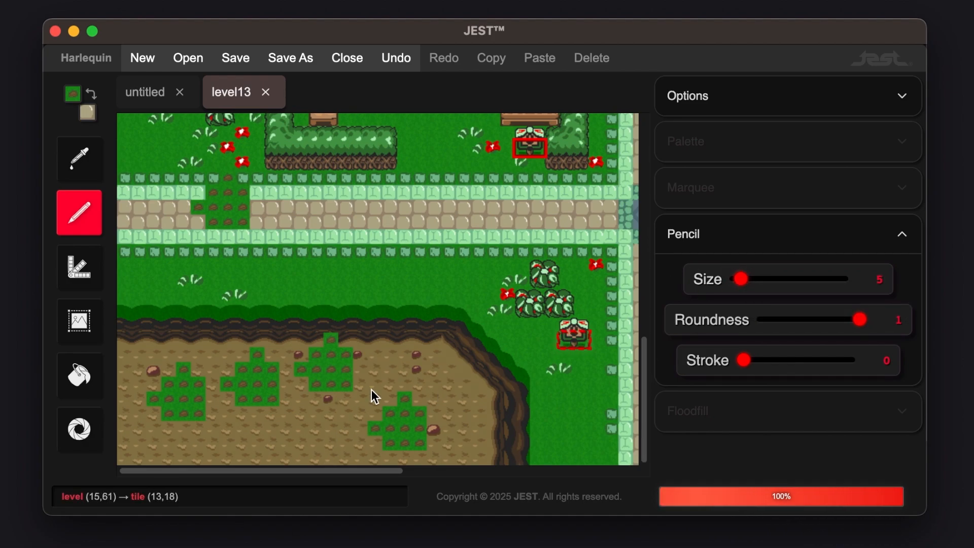
pyautogui.click(400, 224)
pyautogui.hscroll(2, 519, 184)
pyautogui.scroll(12, 520, 184)
pyautogui.scroll(-1, 447, 364)
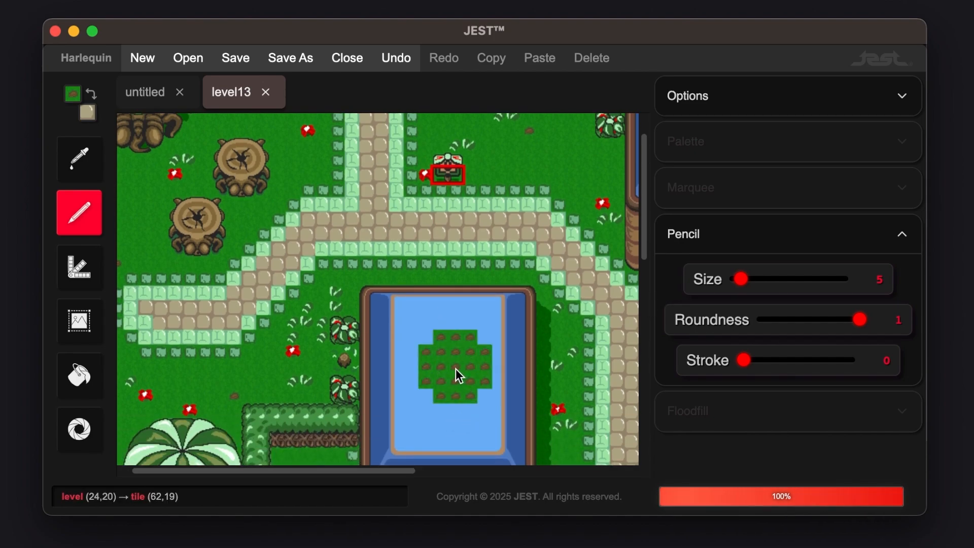
pyautogui.scroll(1, 453, 334)
pyautogui.hscroll(-2, 452, 334)
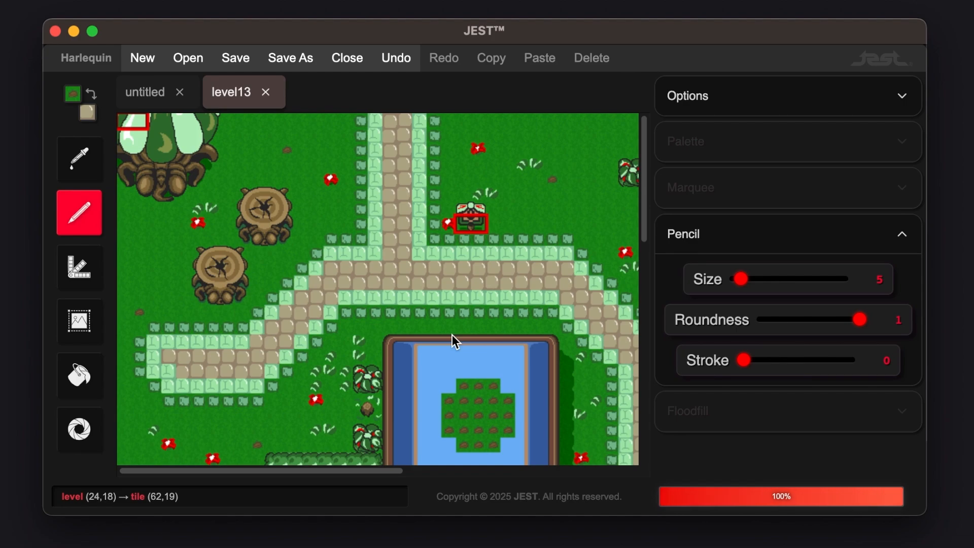
pyautogui.scroll(-3, 452, 335)
pyautogui.hscroll(2, 452, 335)
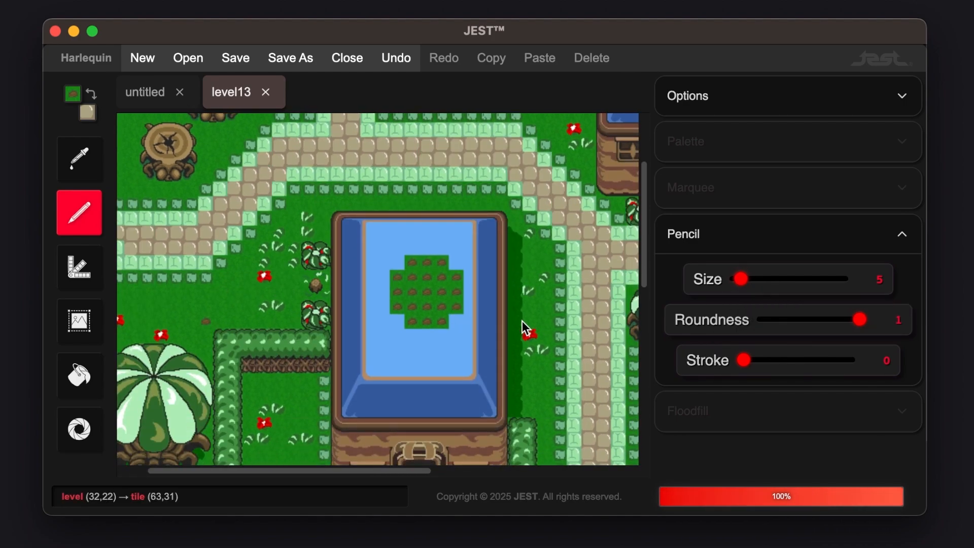
pyautogui.click(383, 396)
# Set the Pencil size to 19 and stamp one large dirt-patch circle over the vertical path between the two blue-roofed houses.
pyautogui.scroll(2, 462, 320)
pyautogui.hscroll(3, 462, 320)
pyautogui.scroll(1, 462, 319)
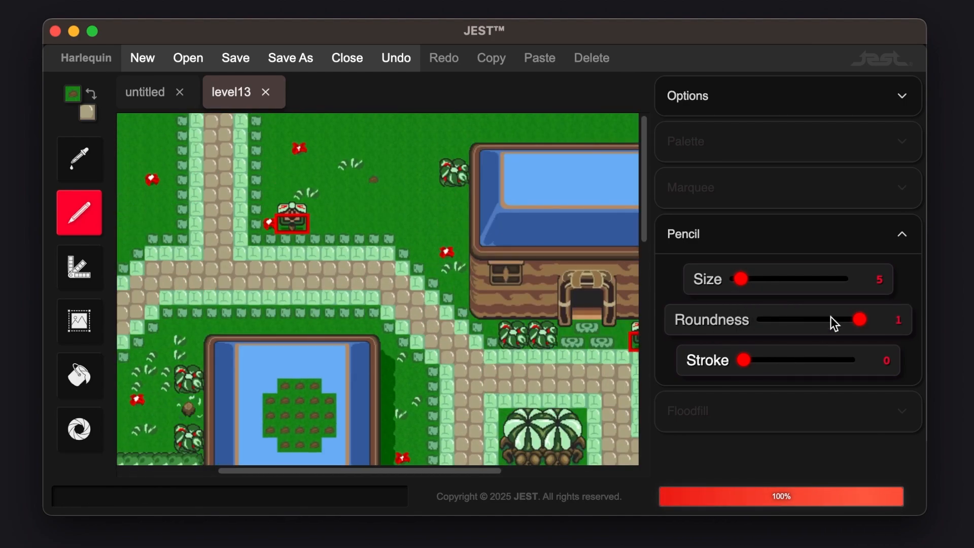
pyautogui.moveTo(741, 279); pyautogui.dragTo(756, 280)
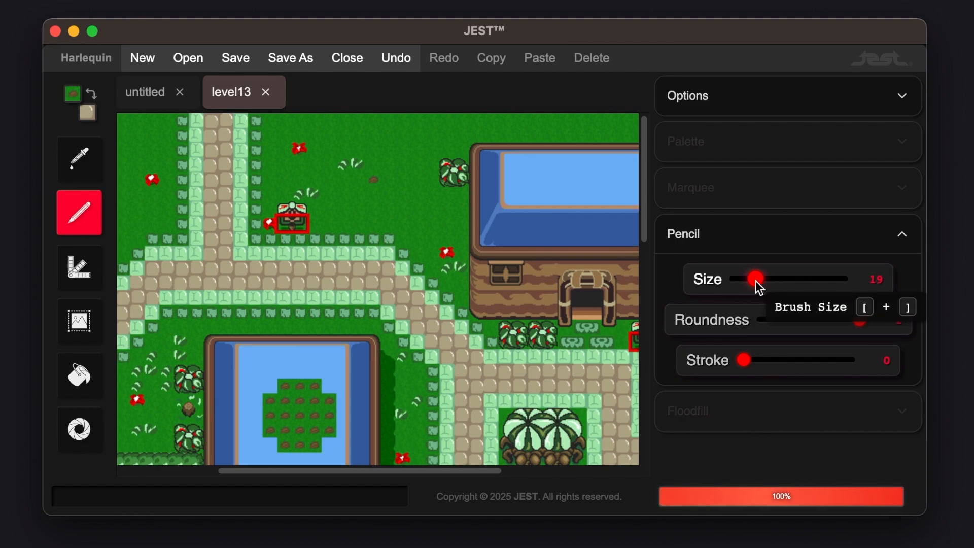
pyautogui.scroll(-5, 458, 304)
pyautogui.click(466, 357)
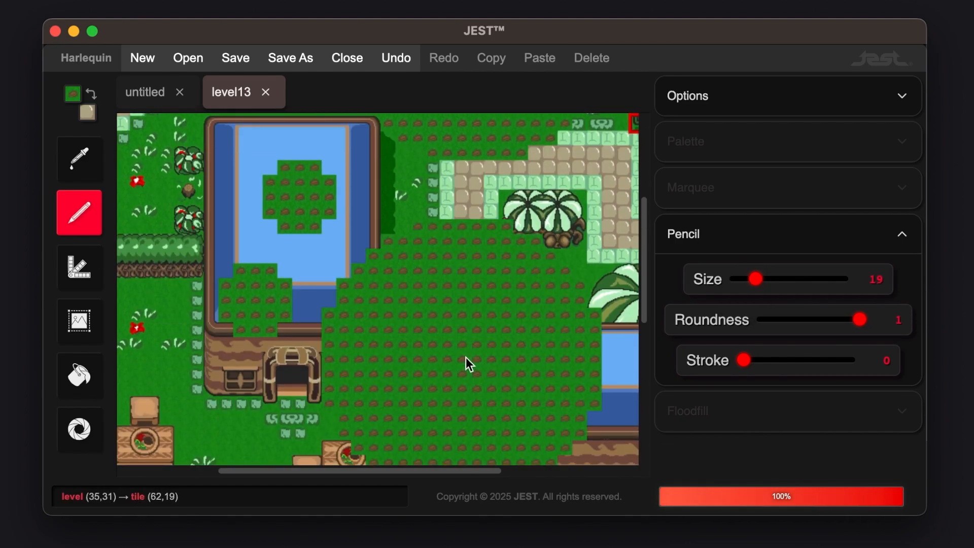
pyautogui.scroll(-3, 466, 357)
pyautogui.scroll(2, 466, 358)
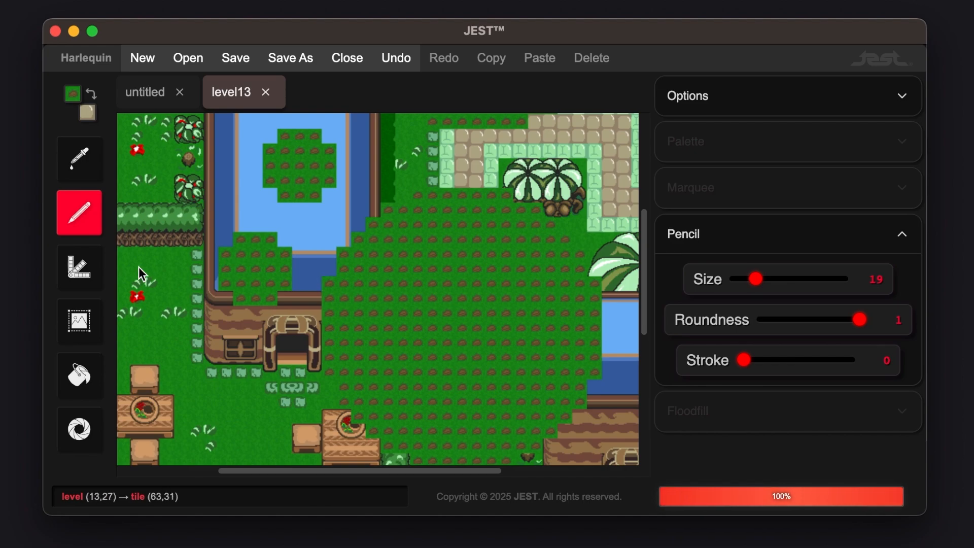
# Undo the size-19 dirt-patch circle and the size-5 blobs on the blue roof.
pyautogui.click(407, 58)
pyautogui.click(408, 59)
pyautogui.click(407, 59)
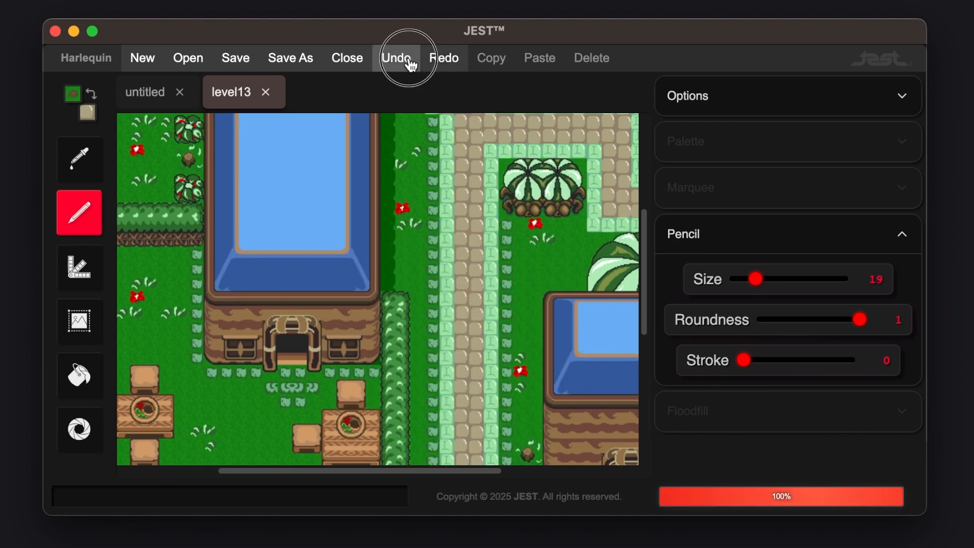
# Undo the size-4 dirt-patch stamps around the western field and path and beside the eastern house, checking the level in between.
pyautogui.scroll(-5, 406, 180)
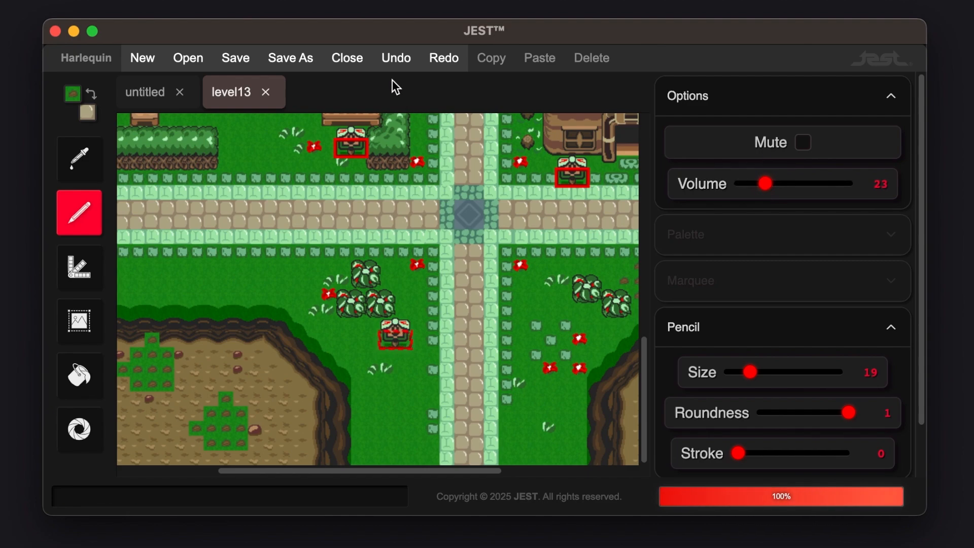
pyautogui.click(389, 60)
pyautogui.click(390, 60)
pyautogui.scroll(12, 365, 332)
pyautogui.hscroll(-4, 365, 332)
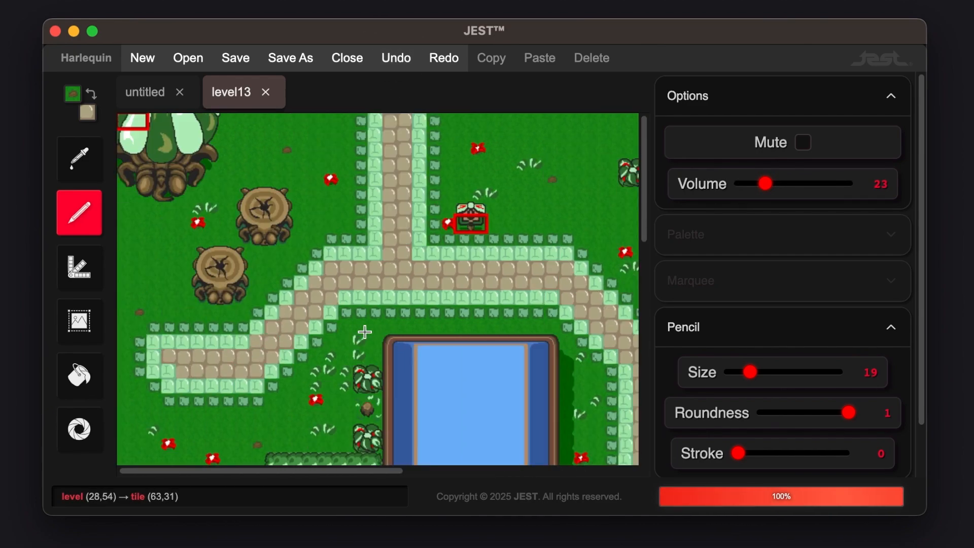
pyautogui.scroll(-12, 365, 332)
pyautogui.hscroll(5, 365, 332)
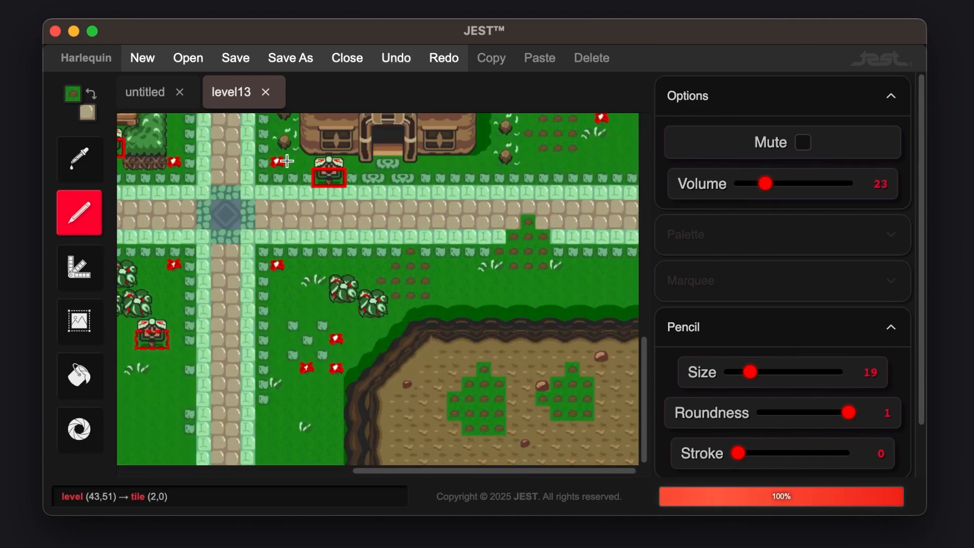
pyautogui.click(397, 61)
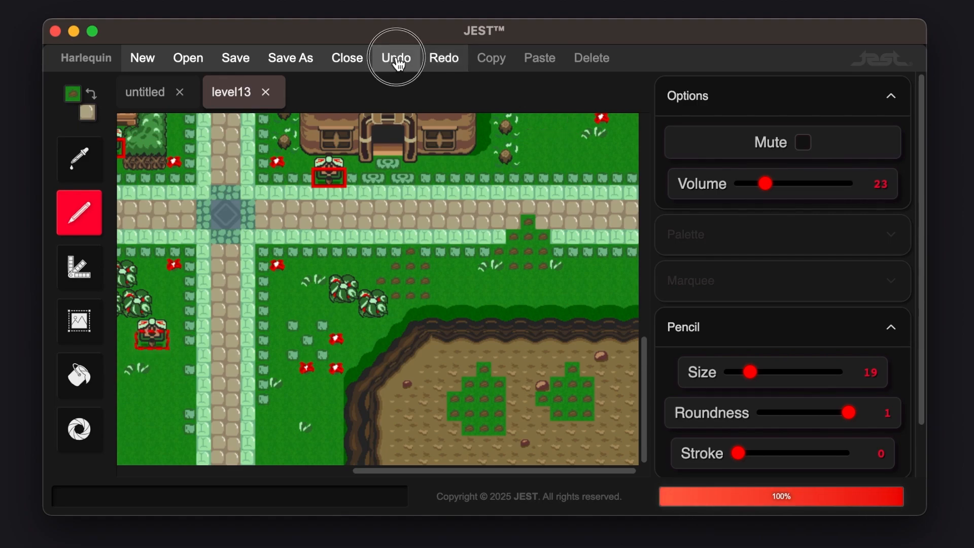
pyautogui.click(397, 61)
pyautogui.scroll(4, 367, 257)
pyautogui.hscroll(-5, 367, 256)
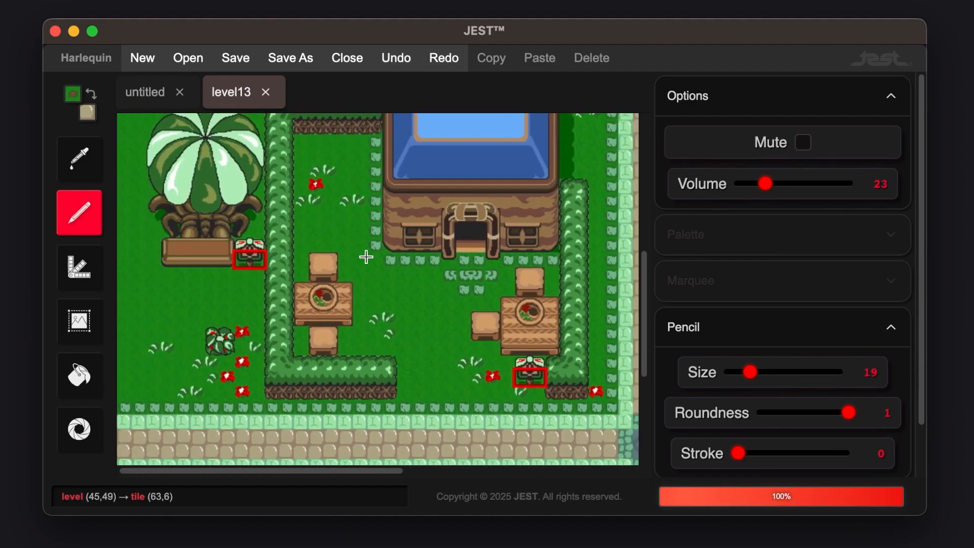
pyautogui.scroll(5, 366, 257)
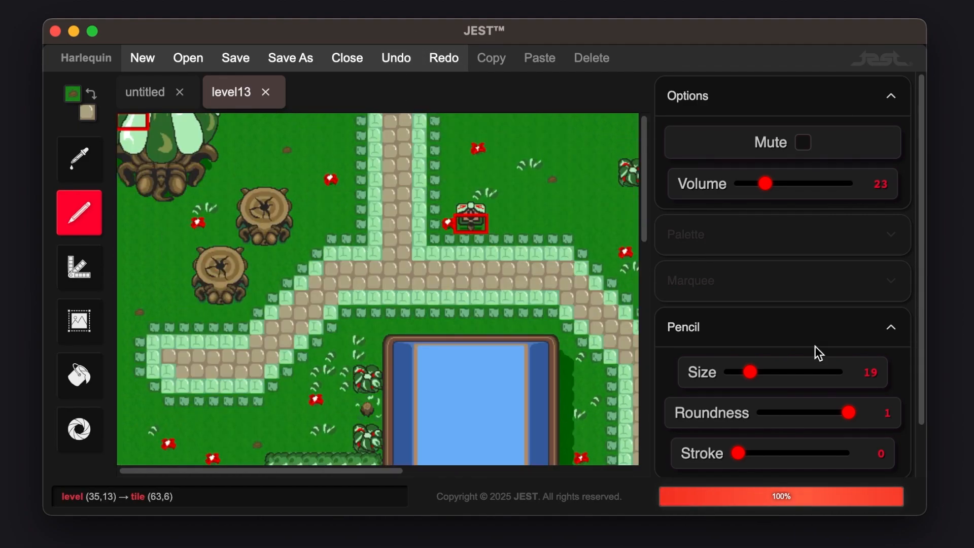
# Switch to the Eyedropper and back to the Pencil.
pyautogui.scroll(-2, 827, 341)
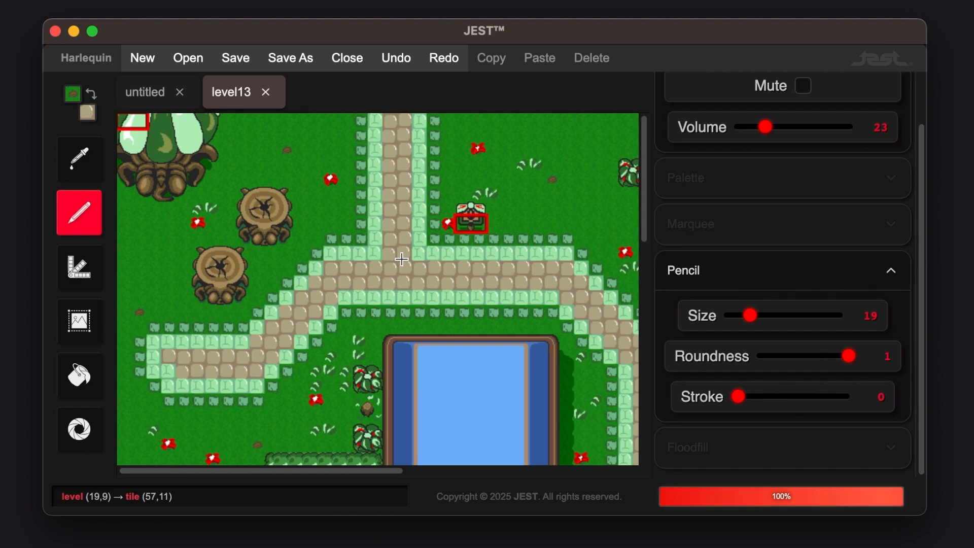
pyautogui.scroll(-5, 426, 231)
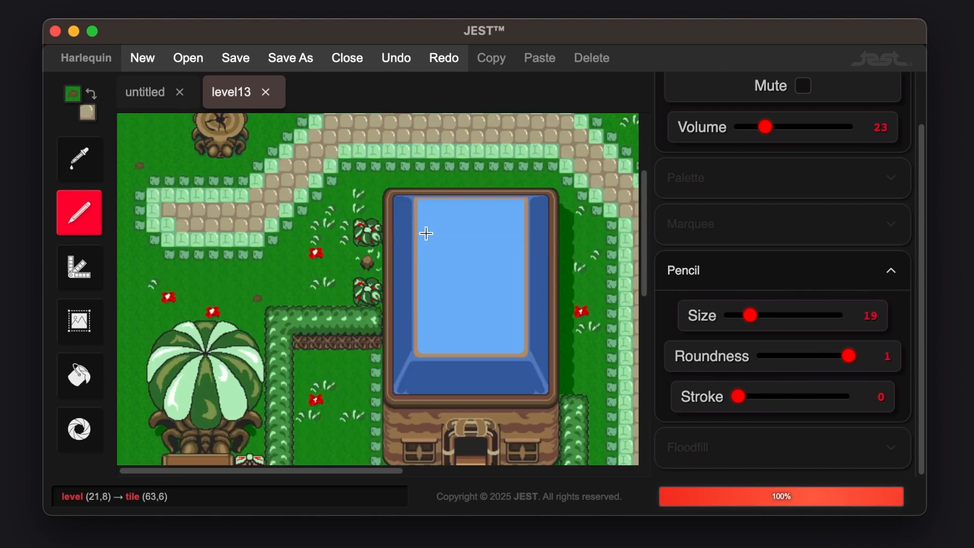
pyautogui.press('i')
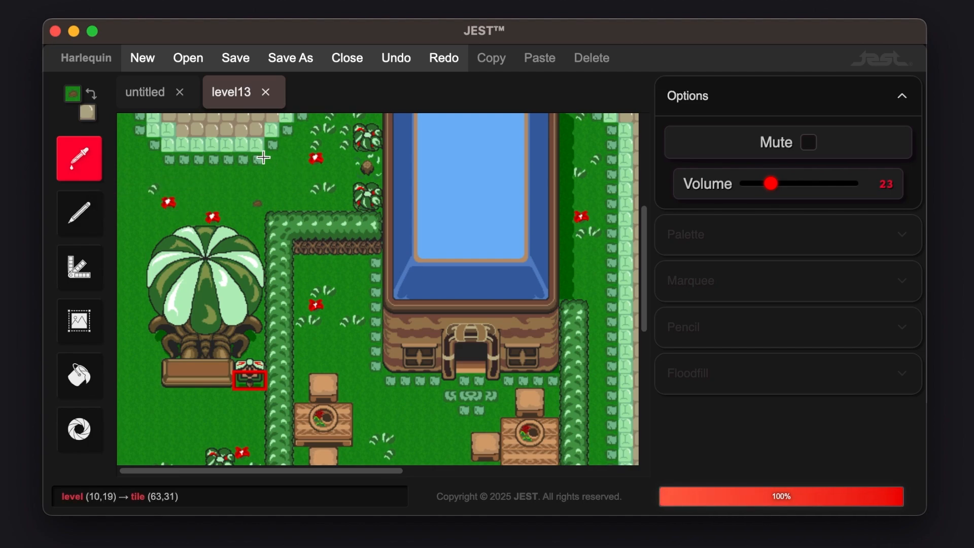
pyautogui.press('b')
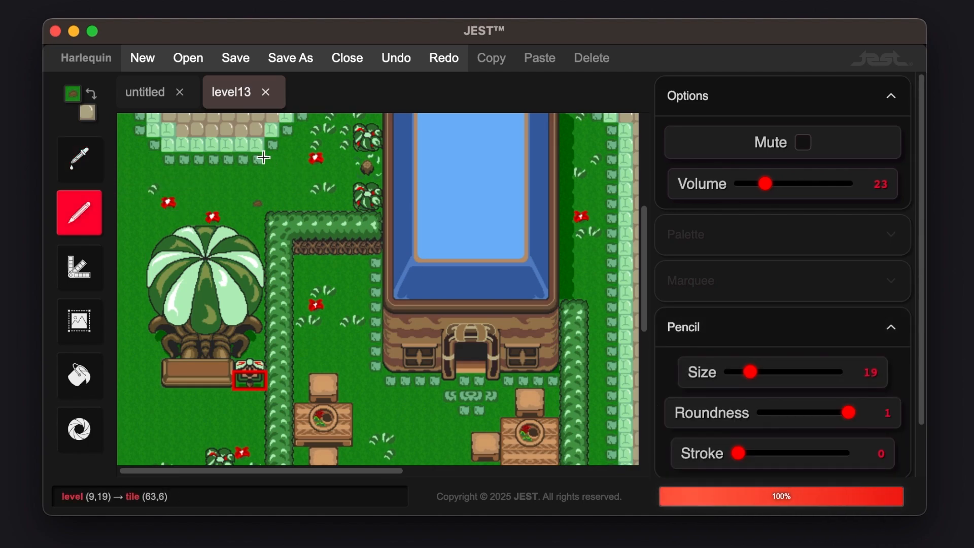
# Sample the light-blue roof tile, then try a size-19 Pencil stamp of it over the house front and undo it.
pyautogui.press('i')
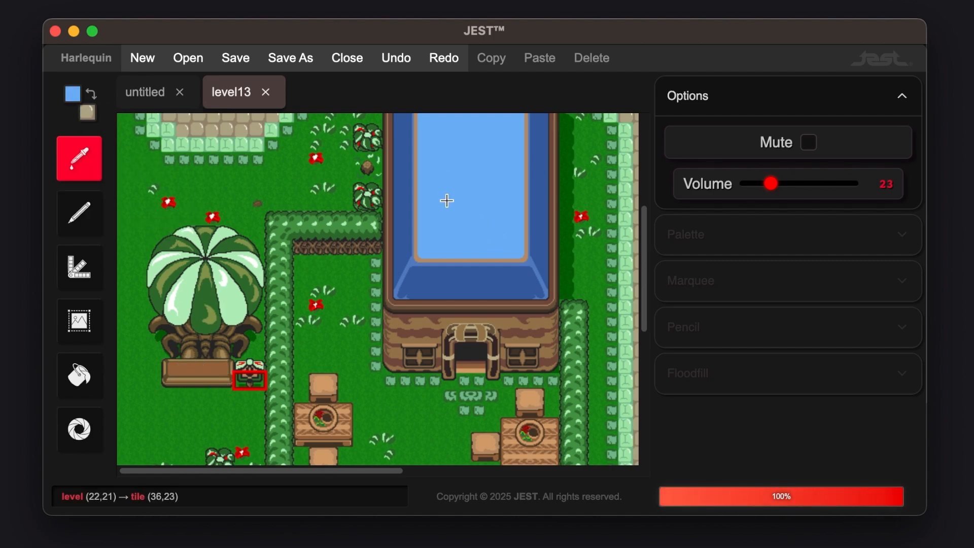
pyautogui.press('p')
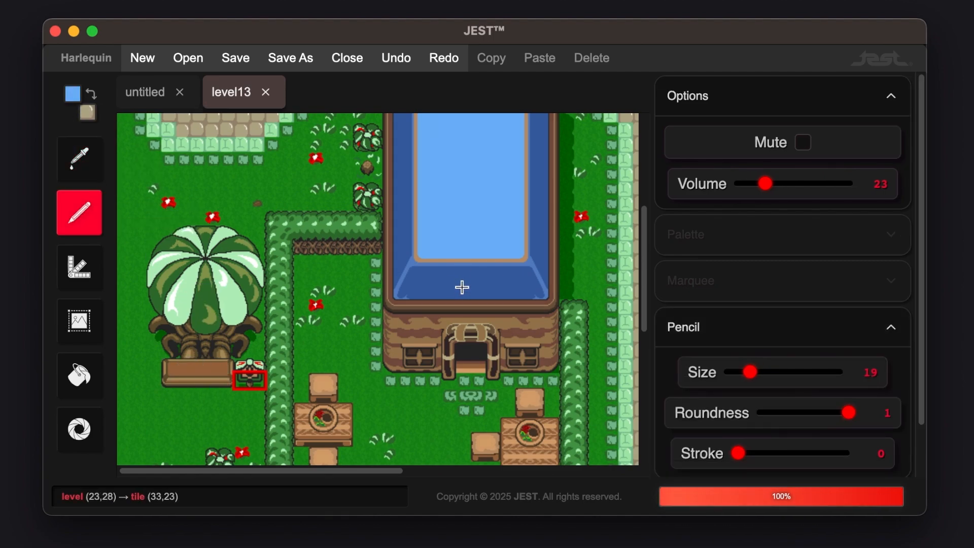
pyautogui.click(462, 288)
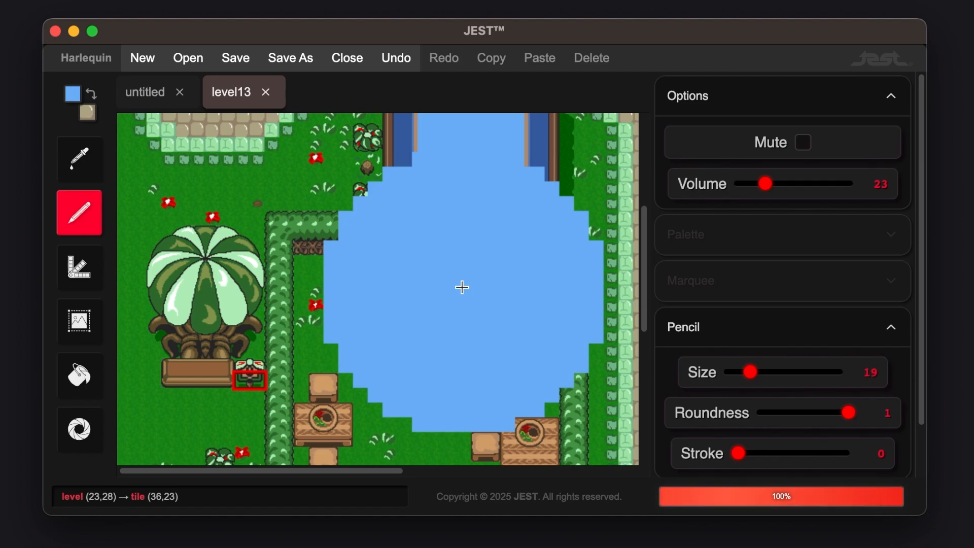
pyautogui.click(397, 58)
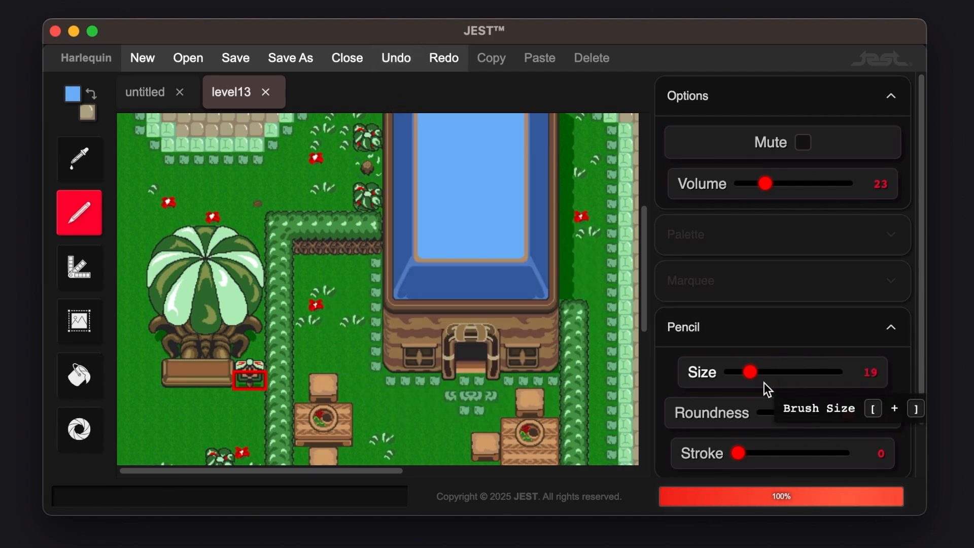
# Set the Pencil size to 2 and stamp a sampled red-flower tile on the grass below the wooden bench by the striped tree.
pyautogui.click(748, 376)
pyautogui.moveTo(747, 378); pyautogui.dragTo(732, 379)
pyautogui.scroll(-1, 497, 282)
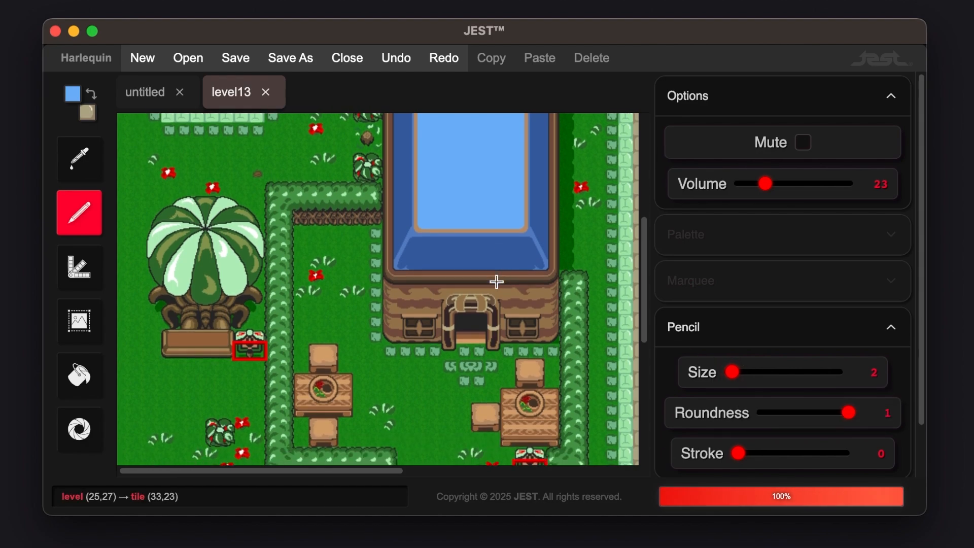
pyautogui.press('i')
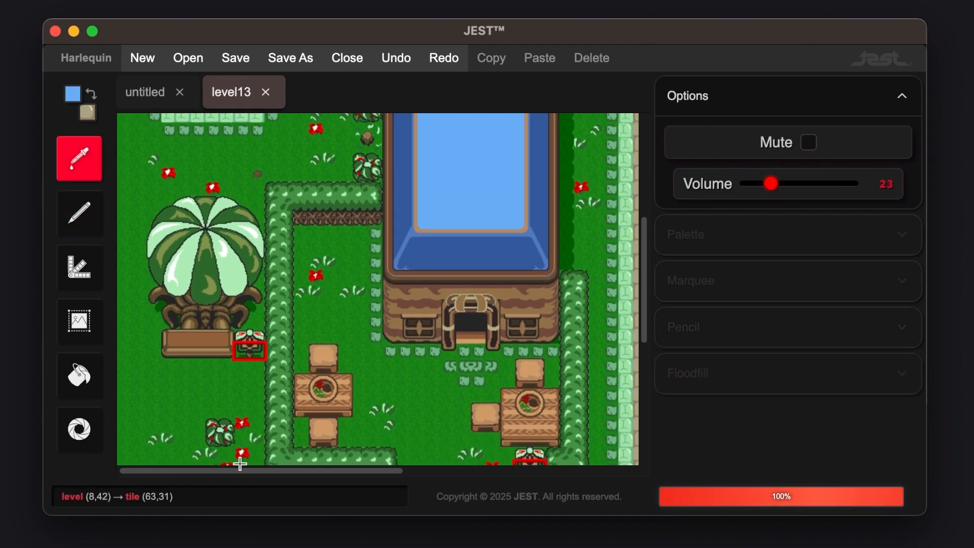
pyautogui.press('b')
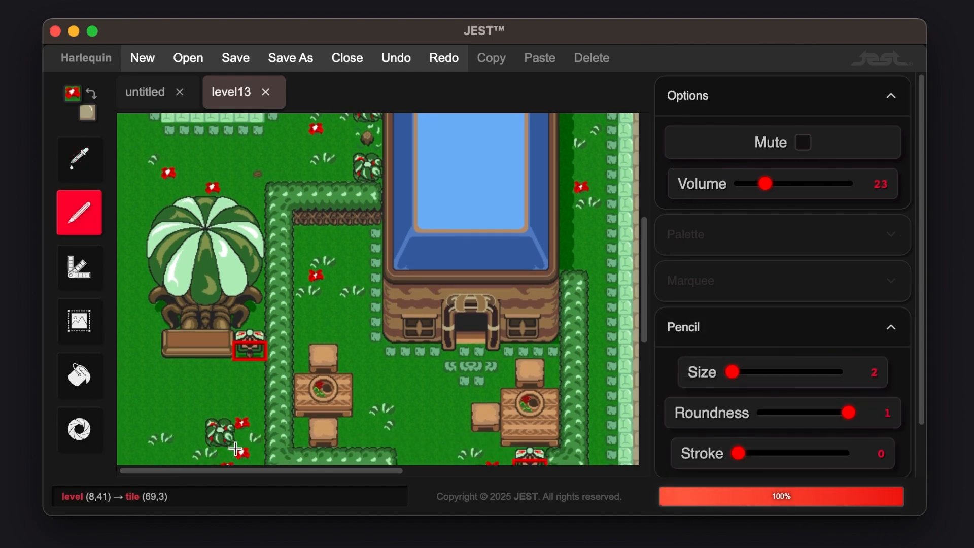
pyautogui.click(156, 386)
pyautogui.scroll(2, 383, 407)
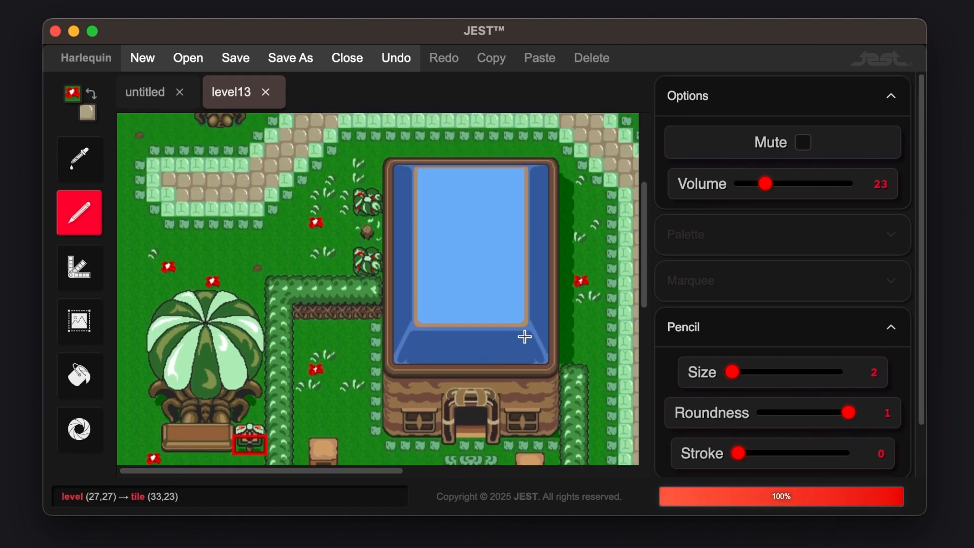
# Look over the houses, hedged gardens, paths and dirt pit in the level13d level.
pyautogui.scroll(-6, 524, 336)
pyautogui.hscroll(8, 525, 336)
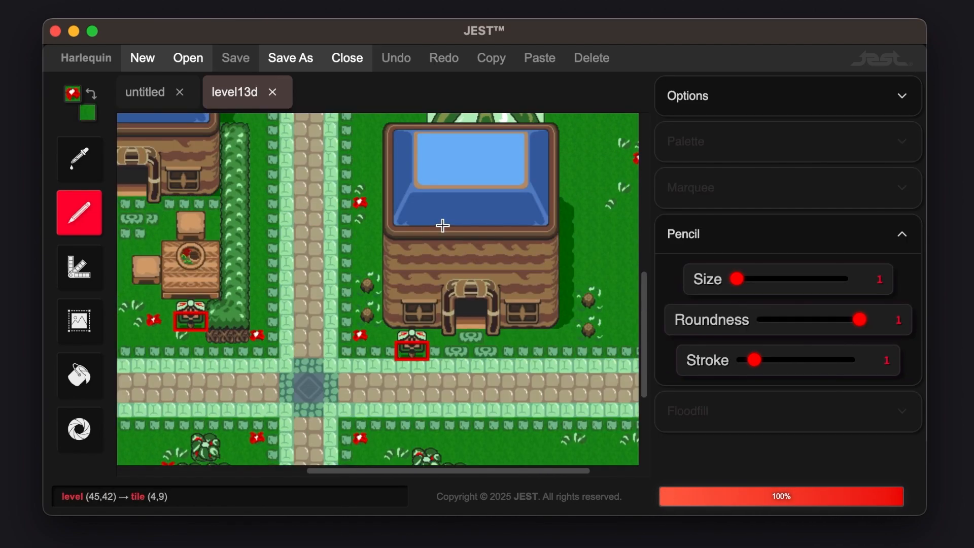
pyautogui.scroll(-2, 442, 225)
pyautogui.hscroll(-6, 442, 225)
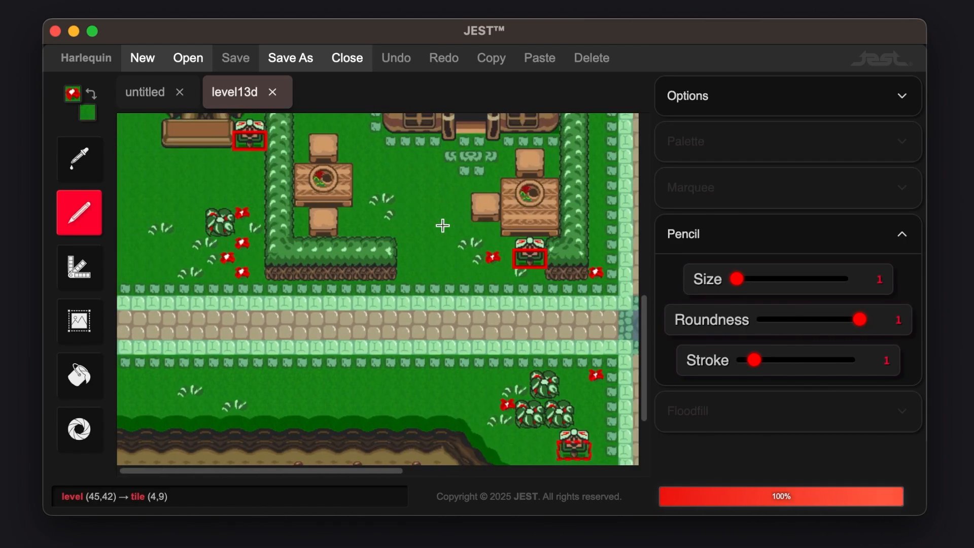
pyautogui.scroll(3, 443, 226)
pyautogui.scroll(-1, 442, 225)
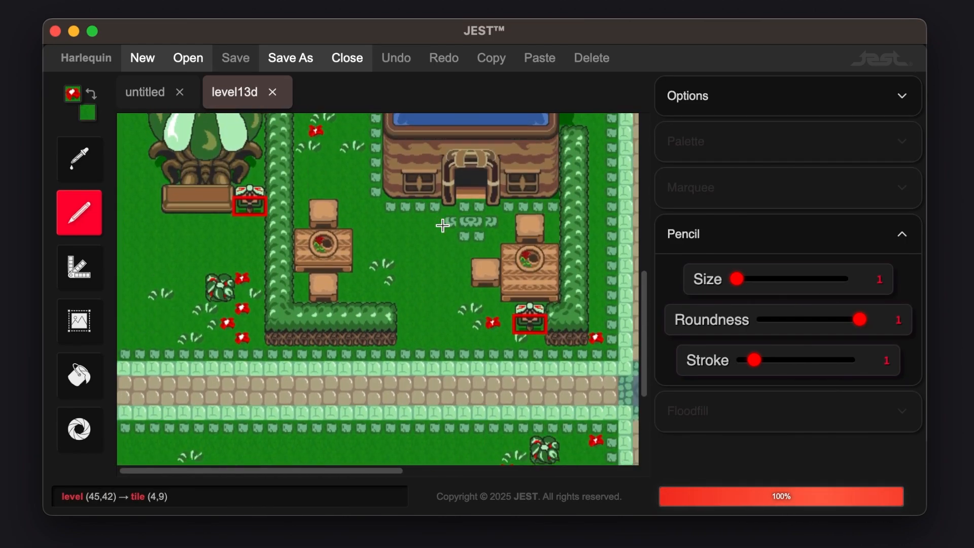
# Try a size-11 Pencil stroke of the red-flower tile across the southern path and dirt pit with Stroke at 1, and undo it.
pyautogui.moveTo(758, 363)
pyautogui.mouseDown()
pyautogui.moveTo(735, 359)
pyautogui.moveTo(759, 365)
pyautogui.mouseUp()
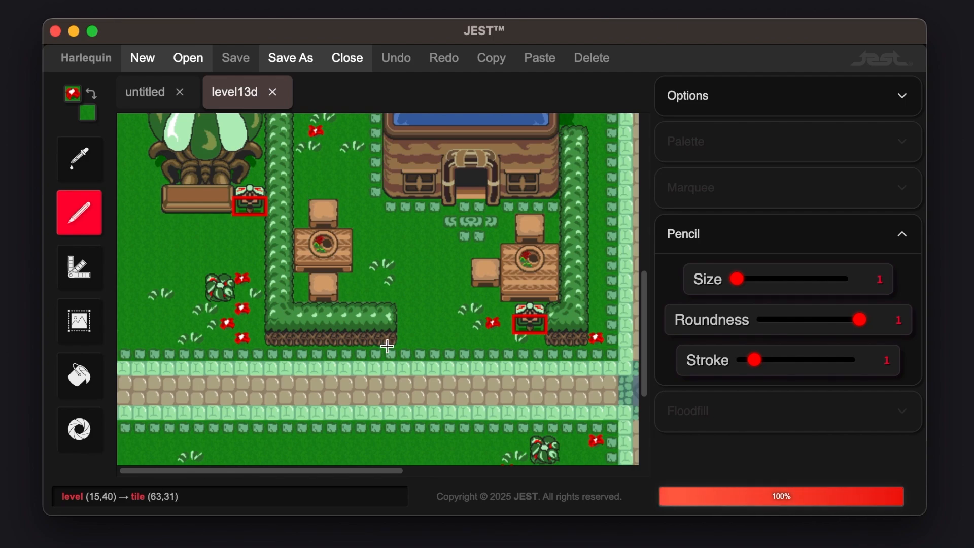
pyautogui.scroll(-5, 389, 333)
pyautogui.hscroll(3, 388, 333)
pyautogui.moveTo(739, 279); pyautogui.dragTo(747, 279)
pyautogui.scroll(-2, 536, 323)
pyautogui.hscroll(-3, 457, 330)
pyautogui.moveTo(259, 370)
pyautogui.mouseDown()
pyautogui.moveTo(220, 409)
pyautogui.moveTo(321, 407)
pyautogui.moveTo(333, 252)
pyautogui.moveTo(234, 294)
pyautogui.moveTo(495, 252)
pyautogui.moveTo(441, 242)
pyautogui.mouseUp()
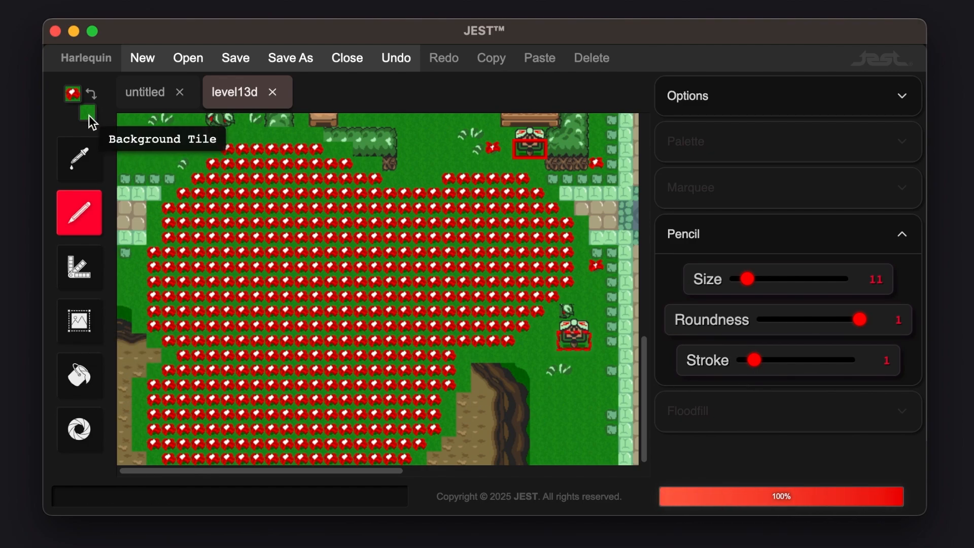
pyautogui.press('super+z')
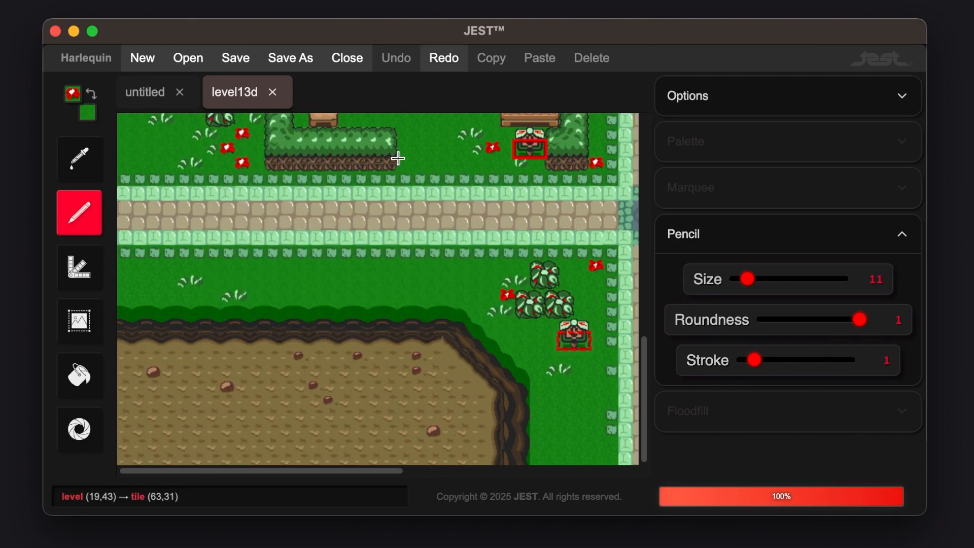
# Set the Pencil size to 3 and open the tile Palette in the untitled level.
pyautogui.moveTo(752, 281); pyautogui.dragTo(744, 281)
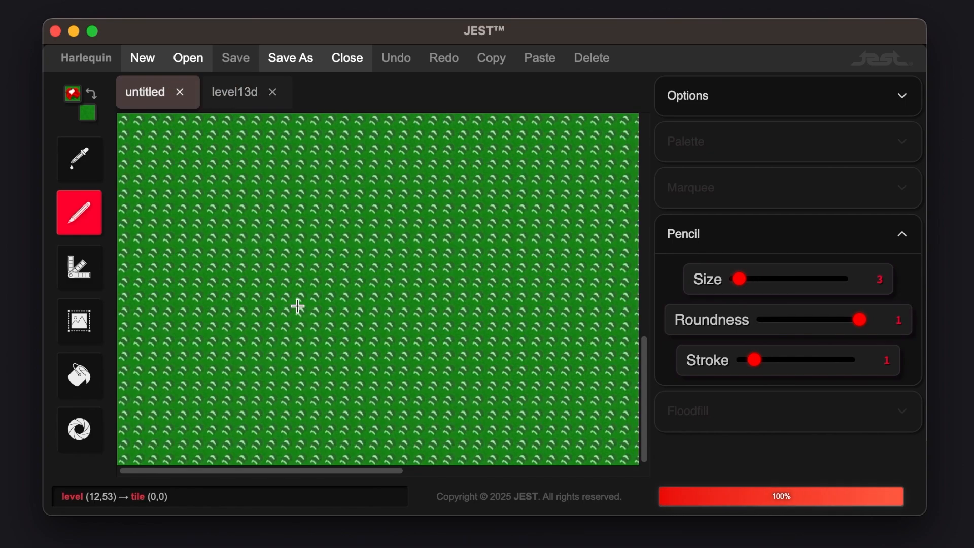
pyautogui.scroll(10, 298, 306)
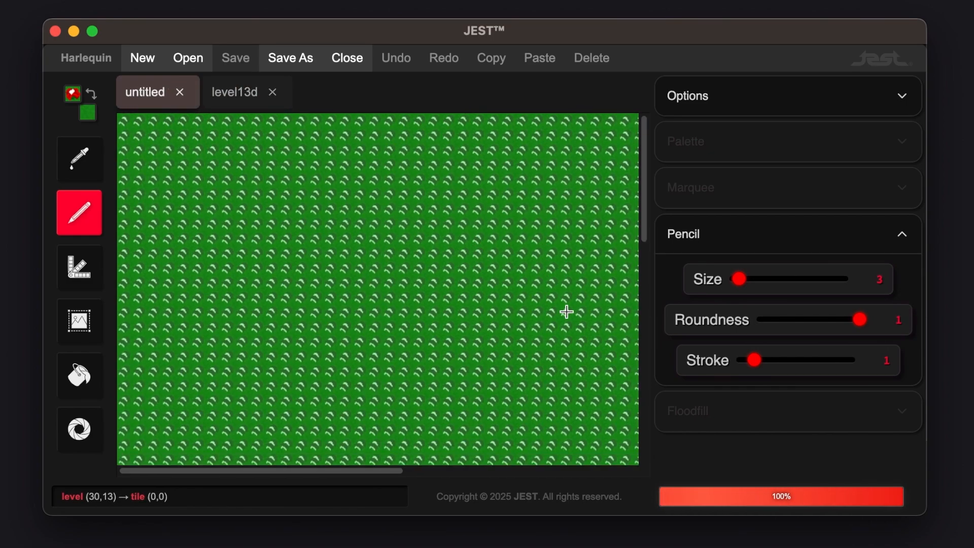
pyautogui.press('p')
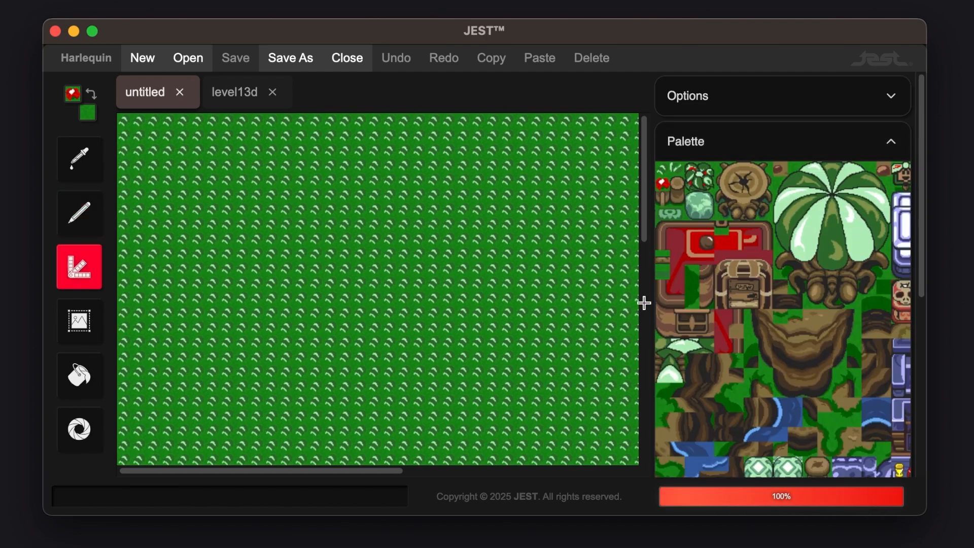
# Pick the tan stone path tile as foreground and the mint-green border tile as background from the Palette.
pyautogui.scroll(-10, 754, 340)
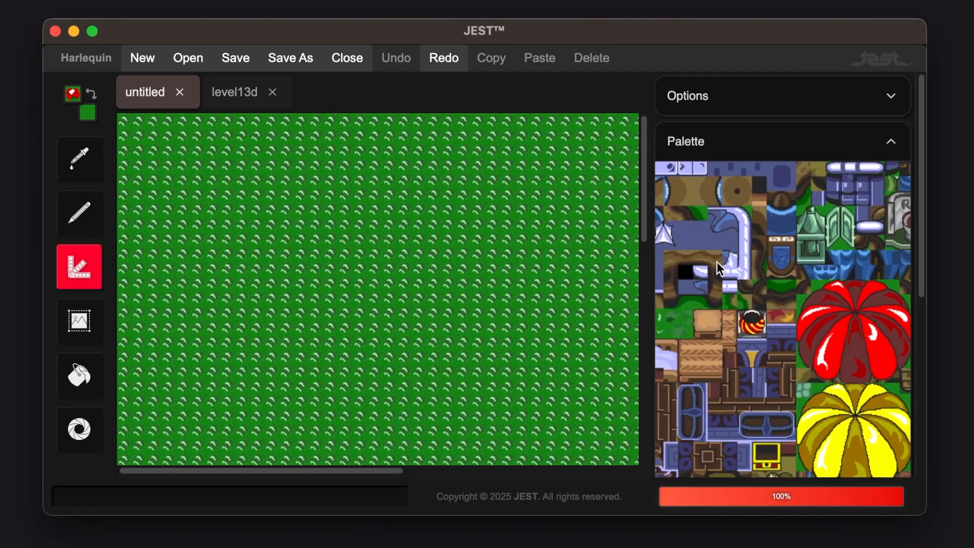
pyautogui.scroll(-10, 717, 262)
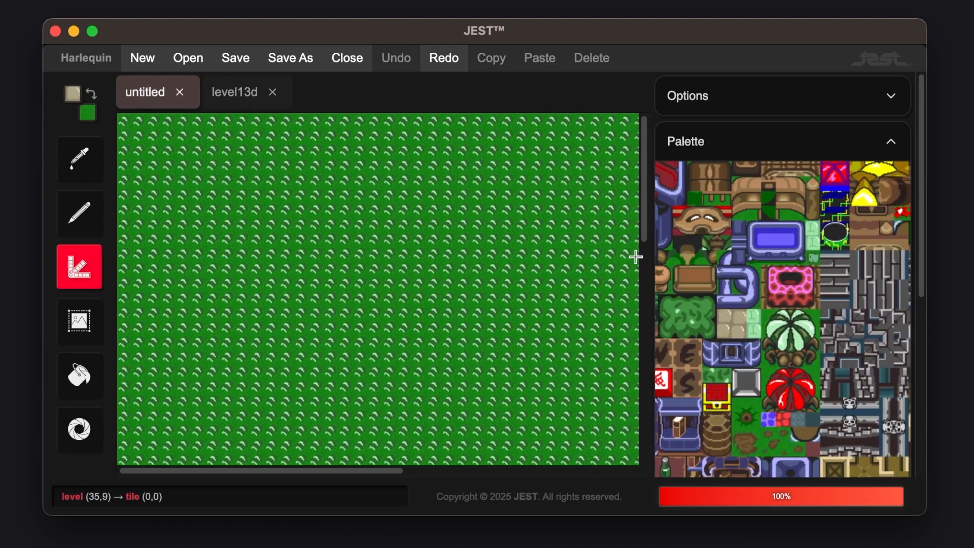
pyautogui.press('x')
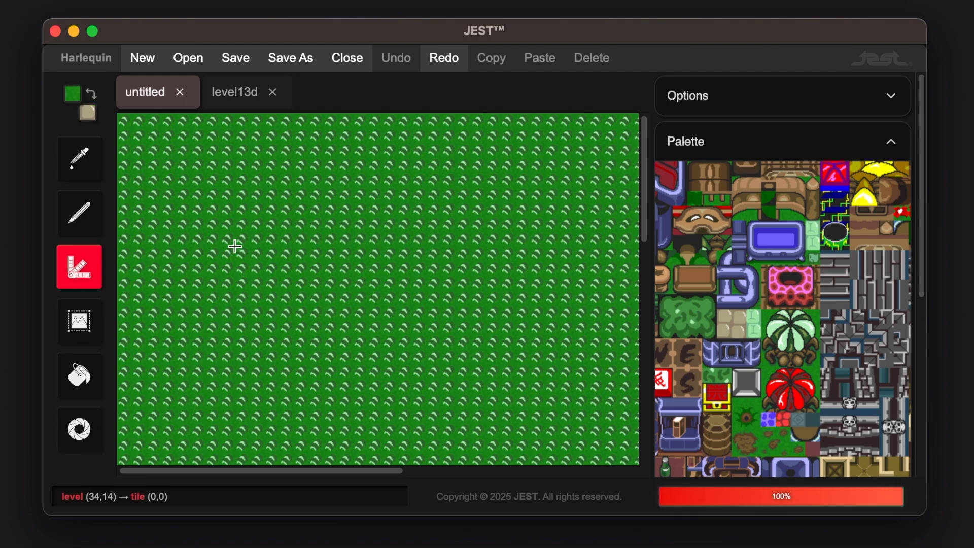
pyautogui.click(749, 311)
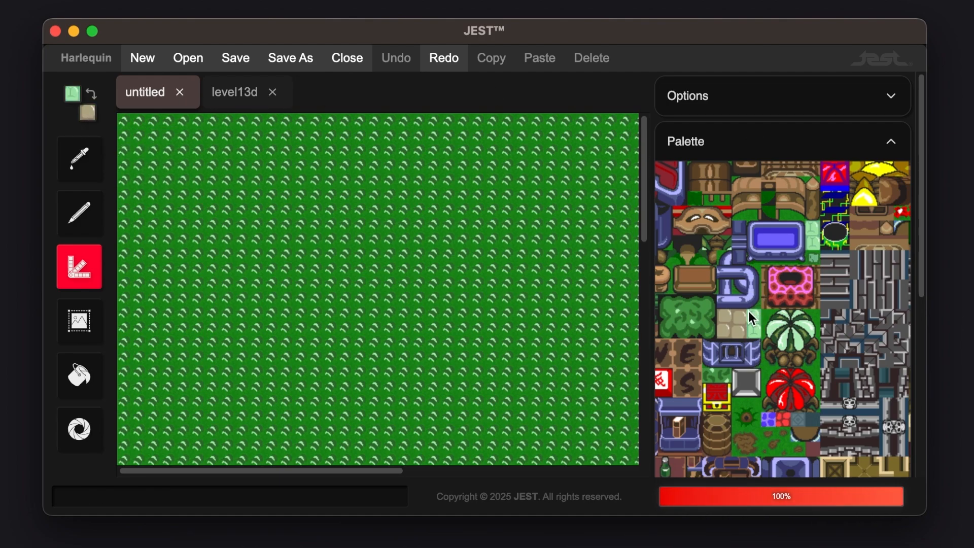
pyautogui.click(91, 117)
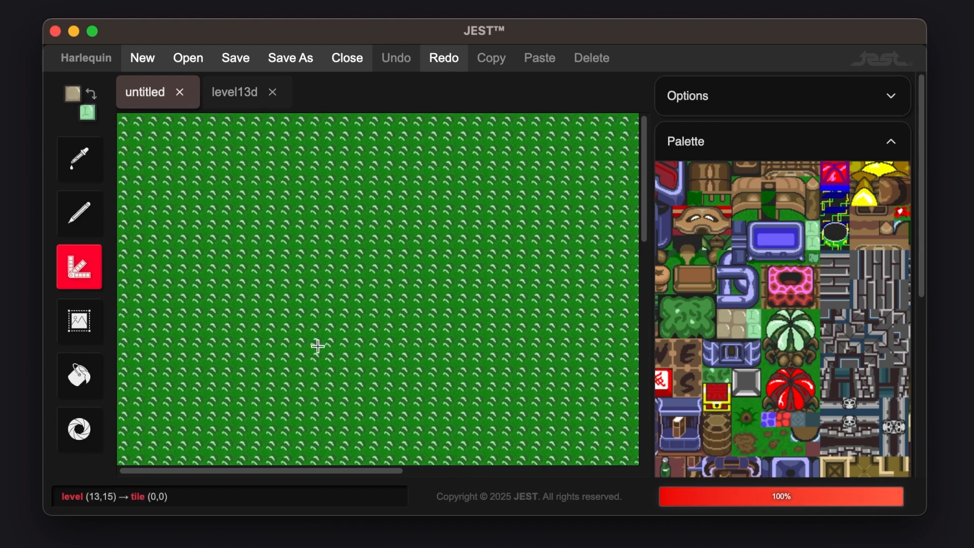
# With the Pencil at size 2, draw branching stone paths with mint borders across the grass, undoing the first trial stroke.
pyautogui.press('p')
pyautogui.moveTo(745, 289); pyautogui.dragTo(738, 284)
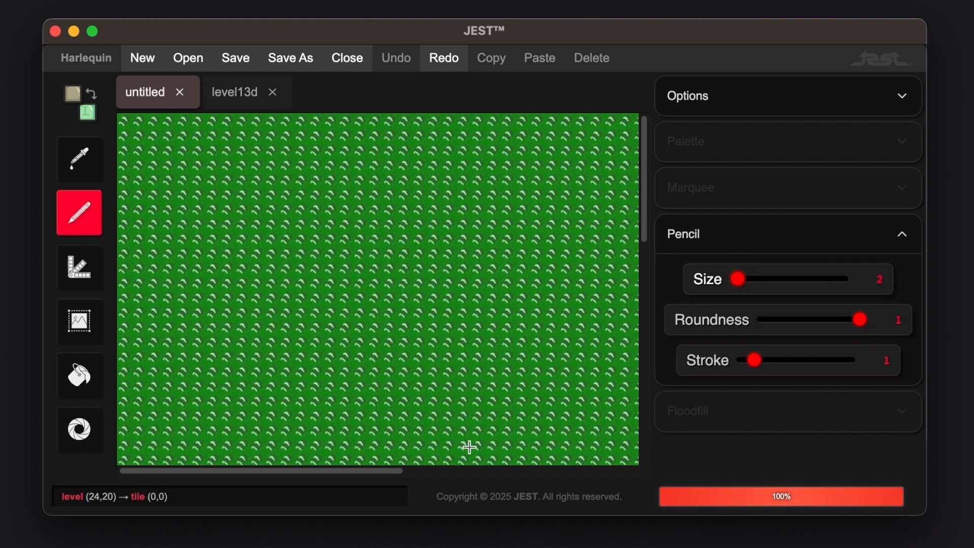
pyautogui.click(429, 259)
pyautogui.moveTo(429, 259)
pyautogui.mouseDown()
pyautogui.moveTo(233, 211)
pyautogui.moveTo(554, 278)
pyautogui.moveTo(556, 347)
pyautogui.mouseUp()
pyautogui.press('super+z')
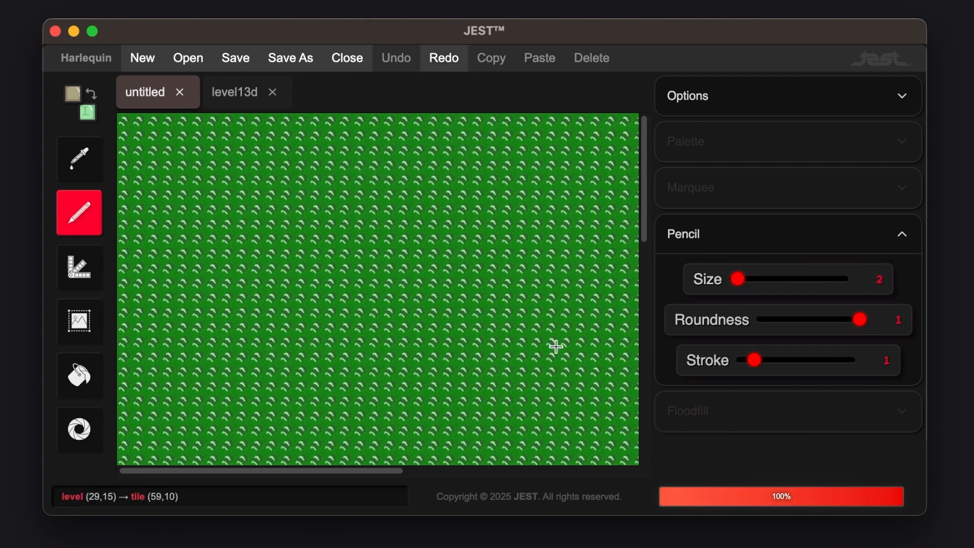
pyautogui.moveTo(404, 246)
pyautogui.mouseDown()
pyautogui.moveTo(382, 255)
pyautogui.moveTo(106, 233)
pyautogui.mouseUp()
pyautogui.moveTo(297, 237)
pyautogui.mouseDown()
pyautogui.moveTo(429, 91)
pyautogui.moveTo(308, 254)
pyautogui.moveTo(449, 462)
pyautogui.mouseUp()
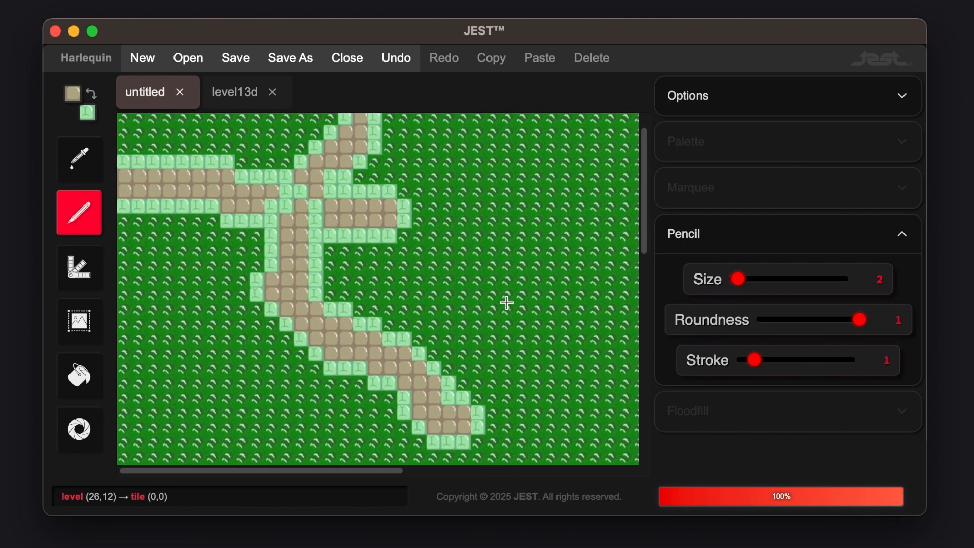
# Examine the bordered stone paths around the houses in the level13d level for comparison.
pyautogui.click(249, 99)
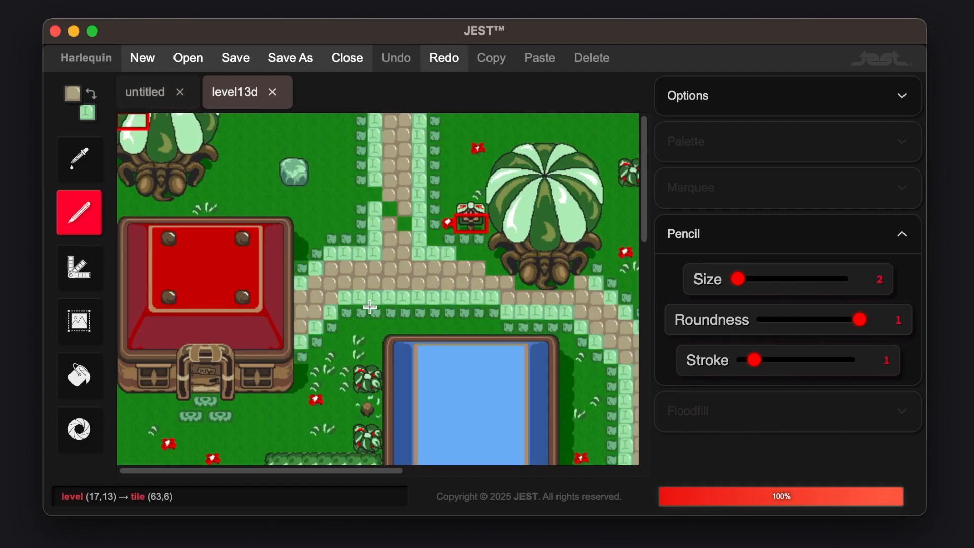
pyautogui.scroll(-10, 370, 307)
pyautogui.hscroll(10, 370, 307)
pyautogui.scroll(10, 370, 307)
pyautogui.hscroll(-8, 370, 307)
pyautogui.hscroll(8, 370, 307)
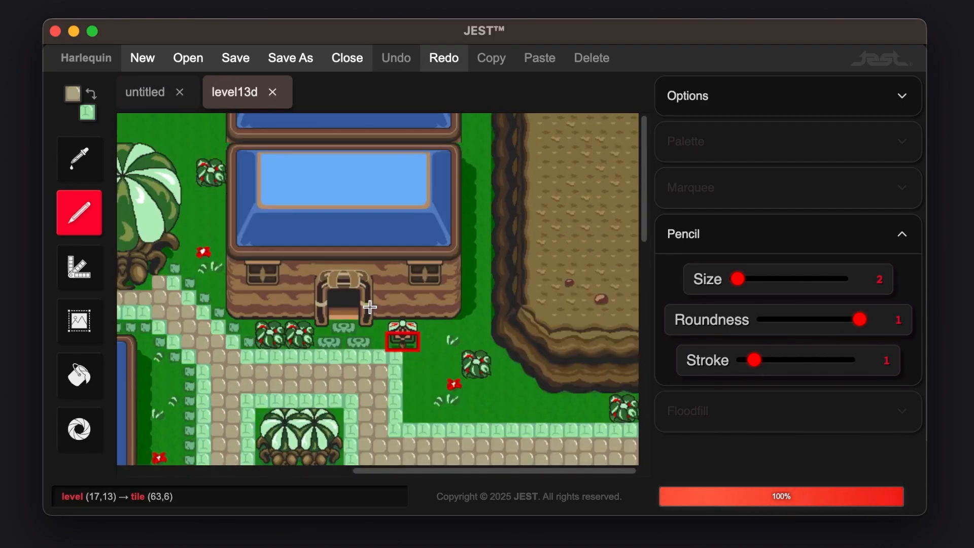
pyautogui.scroll(-2, 381, 383)
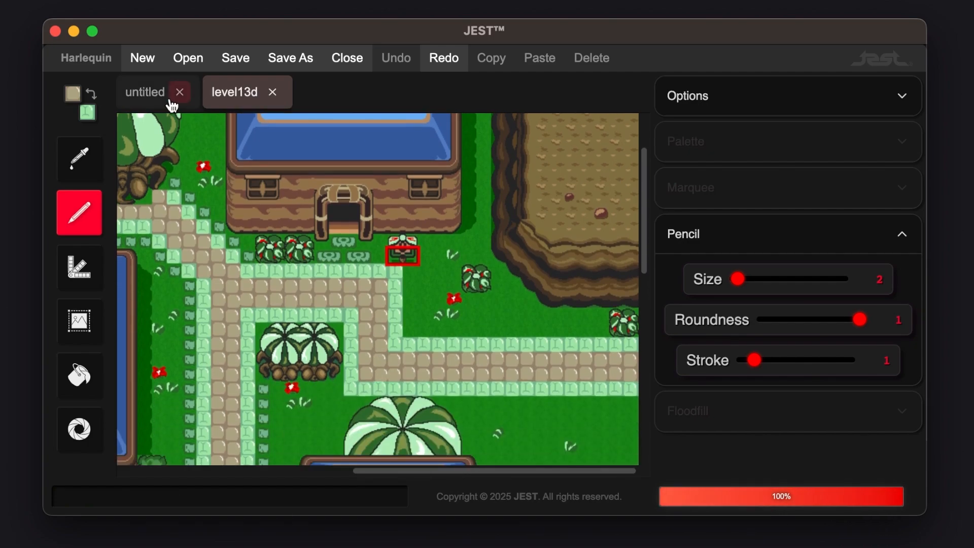
# Return to the untitled level, set the Pencil Roundness to 0 and stamp two small bordered stone patches east of the path.
pyautogui.click(153, 103)
pyautogui.hscroll(-8, 267, 228)
pyautogui.scroll(2, 267, 228)
pyautogui.scroll(-3, 267, 228)
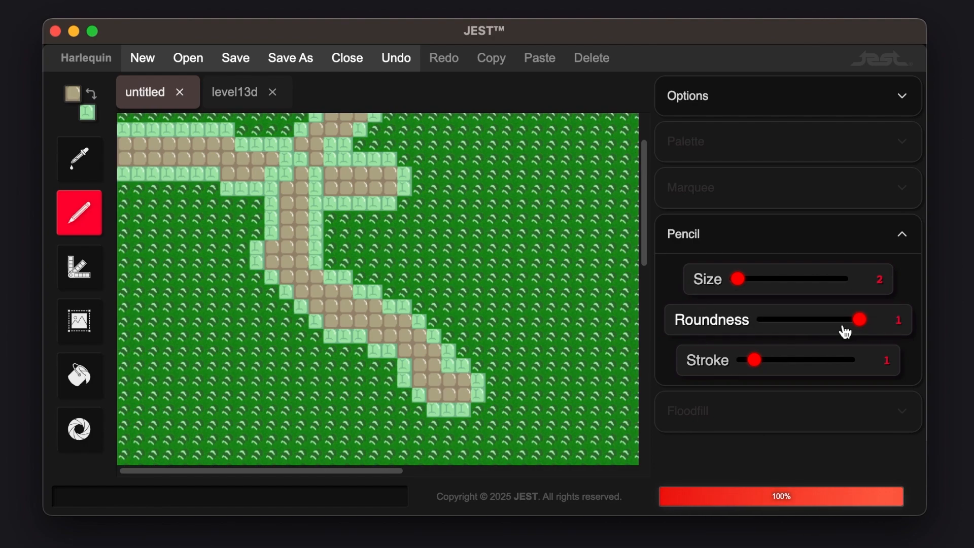
pyautogui.moveTo(858, 325); pyautogui.dragTo(677, 320)
pyautogui.click(486, 226)
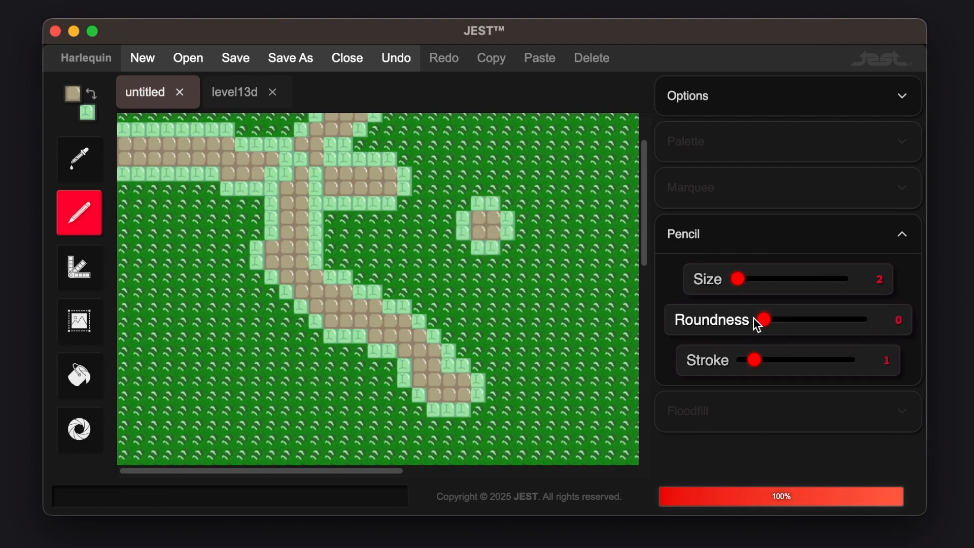
pyautogui.click(560, 314)
# Set the Pencil size to 4 and stamp a square stone patch in the grass northeast of the small patches.
pyautogui.click(740, 281)
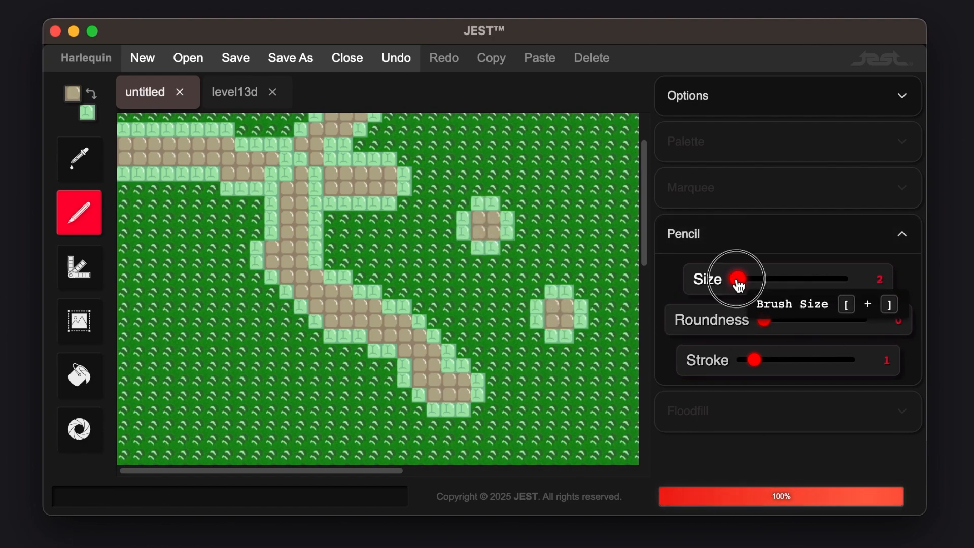
pyautogui.moveTo(740, 279); pyautogui.dragTo(741, 279)
pyautogui.click(579, 197)
pyautogui.hscroll(1, 582, 293)
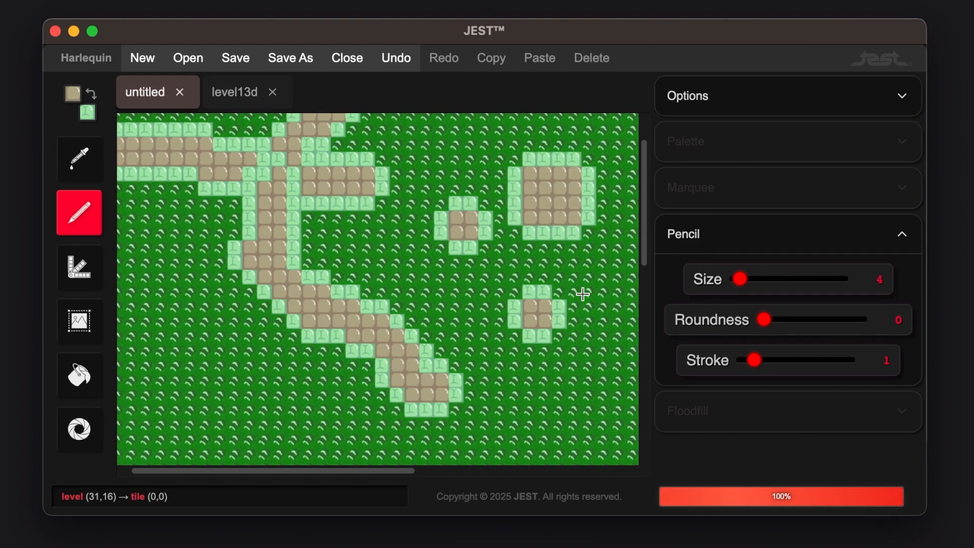
# Set the Pencil Roundness to 1, try a size-4 stamp below the small patches and undo it.
pyautogui.click(767, 323)
pyautogui.moveTo(769, 330); pyautogui.dragTo(861, 321)
pyautogui.click(558, 388)
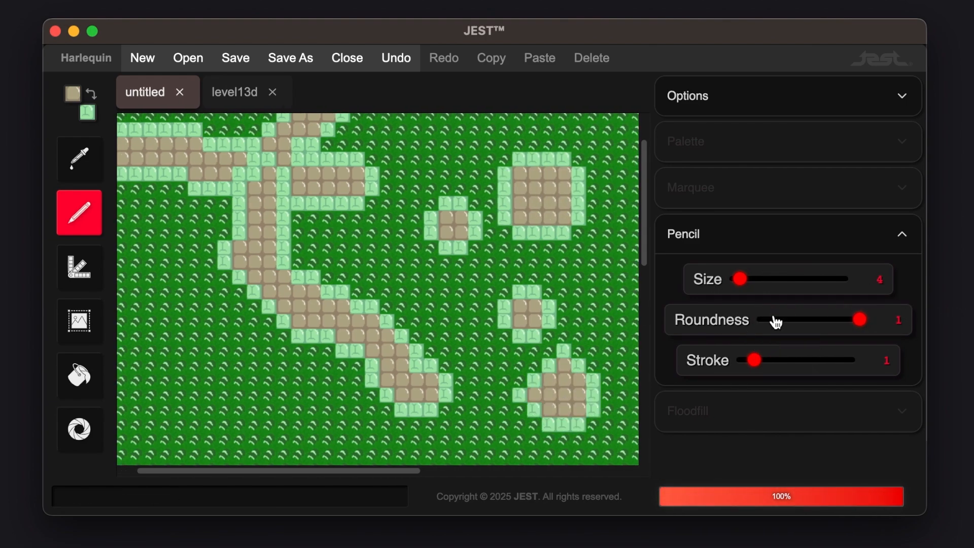
pyautogui.press('super+z')
# Try a size-3 stamp on the grass, then undo it along with the size-4 square patch.
pyautogui.click(739, 281)
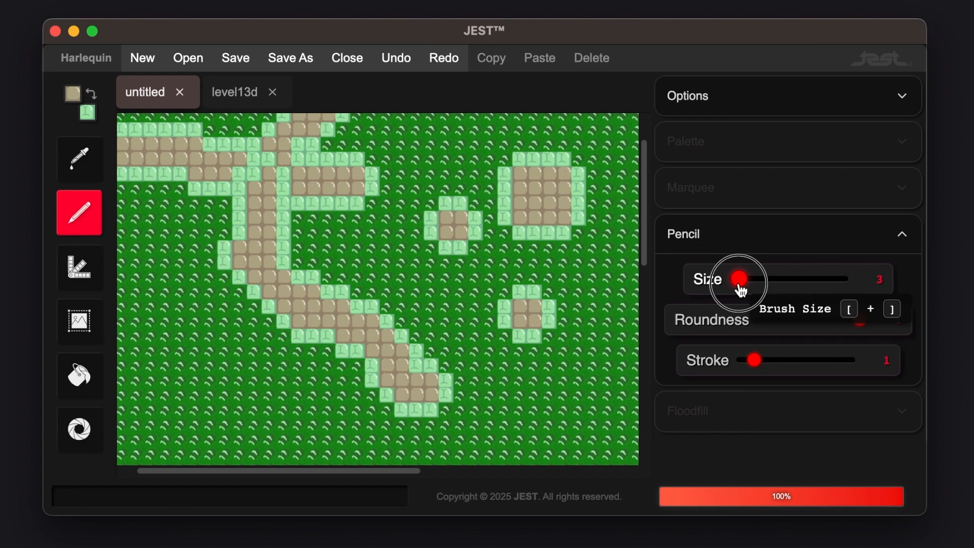
pyautogui.click(592, 359)
pyautogui.press('super+z')
pyautogui.press('super+z')
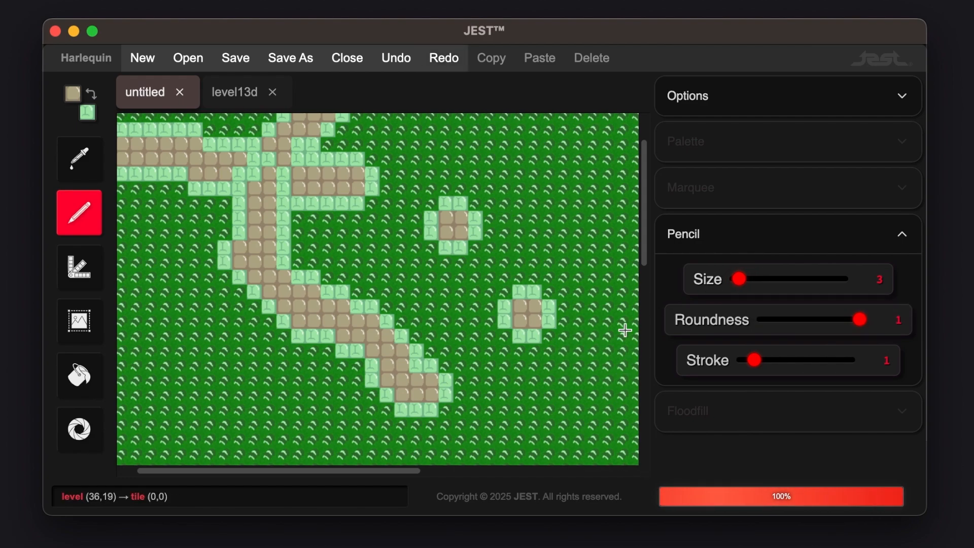
# Set the Pencil Stroke to 2 and try size-3 thick-bordered paths around the patches and across the grass farther south.
pyautogui.hscroll(-2, 626, 326)
pyautogui.scroll(2, 592, 336)
pyautogui.scroll(-2, 583, 331)
pyautogui.moveTo(757, 367); pyautogui.dragTo(766, 366)
pyautogui.click(546, 165)
pyautogui.moveTo(546, 165)
pyautogui.mouseDown()
pyautogui.moveTo(557, 252)
pyautogui.moveTo(315, 220)
pyautogui.mouseUp()
pyautogui.scroll(-7, 416, 348)
pyautogui.moveTo(419, 348); pyautogui.dragTo(124, 350)
pyautogui.press('super+z')
pyautogui.press('super+shift+z')
pyautogui.scroll(-1, 503, 333)
pyautogui.scroll(7, 502, 333)
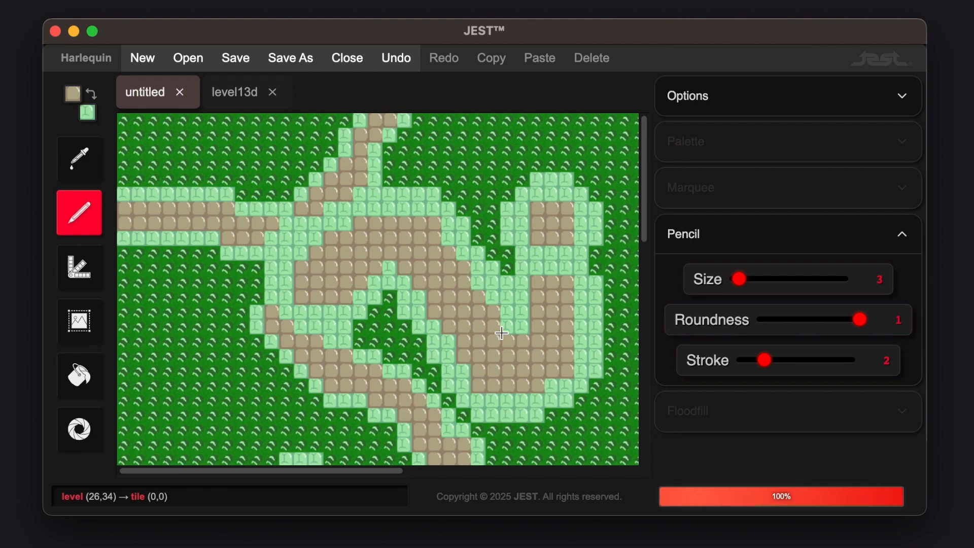
# Undo the thick-bordered paths and the lower of the two small stone patches.
pyautogui.press('super+z')
pyautogui.press('super+z')
pyautogui.press('super+z')
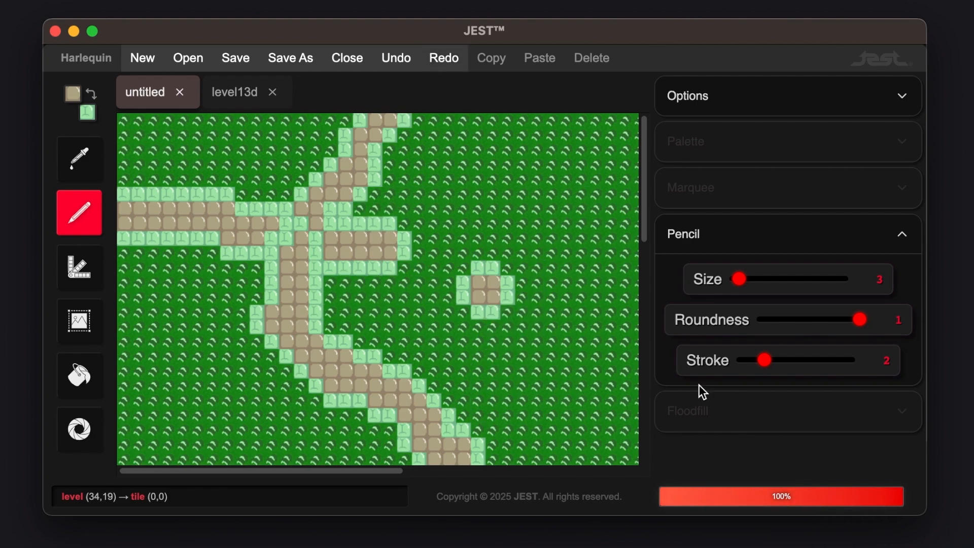
# Set the Pencil size to 2 and Stroke to 1, and draw a path branching northeast from the central junction.
pyautogui.moveTo(741, 289); pyautogui.dragTo(738, 281)
pyautogui.moveTo(766, 366); pyautogui.dragTo(755, 366)
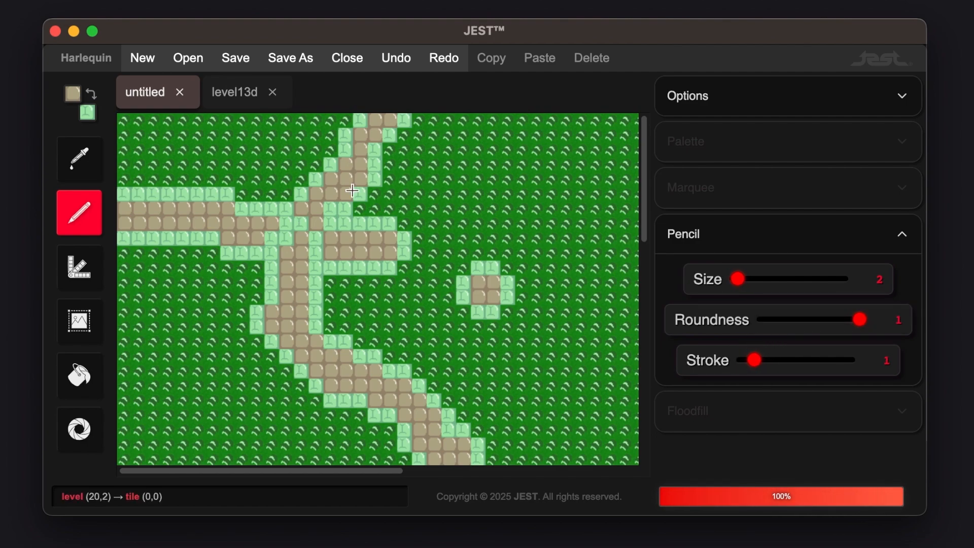
pyautogui.scroll(-3, 339, 201)
pyautogui.moveTo(339, 202); pyautogui.dragTo(525, 125)
pyautogui.scroll(3, 421, 294)
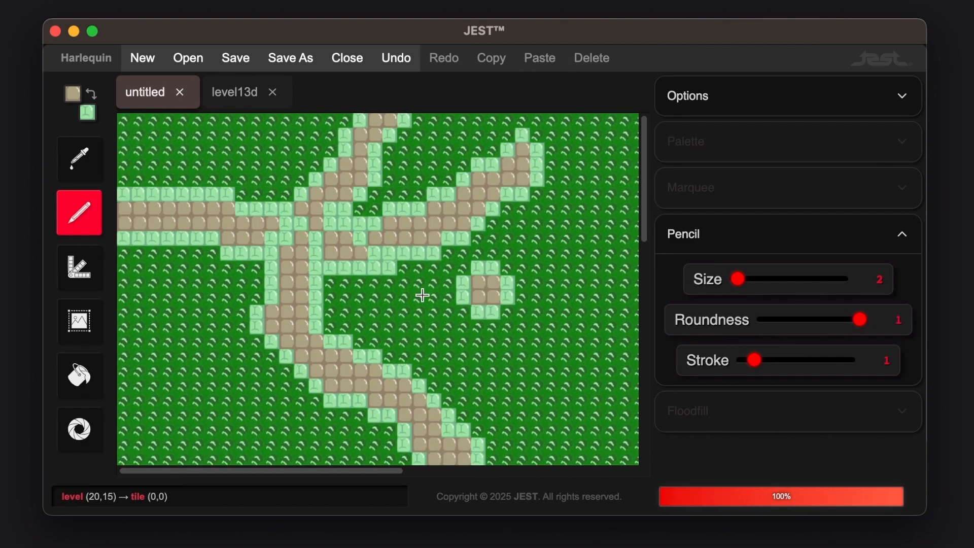
# Draw further bordered paths: one linking to the small patch, one heading southwest, and one arching east and south from the patch.
pyautogui.moveTo(389, 268); pyautogui.dragTo(483, 349)
pyautogui.scroll(-1, 482, 349)
pyautogui.moveTo(203, 234); pyautogui.dragTo(92, 471)
pyautogui.hscroll(10, 341, 283)
pyautogui.scroll(-4, 341, 283)
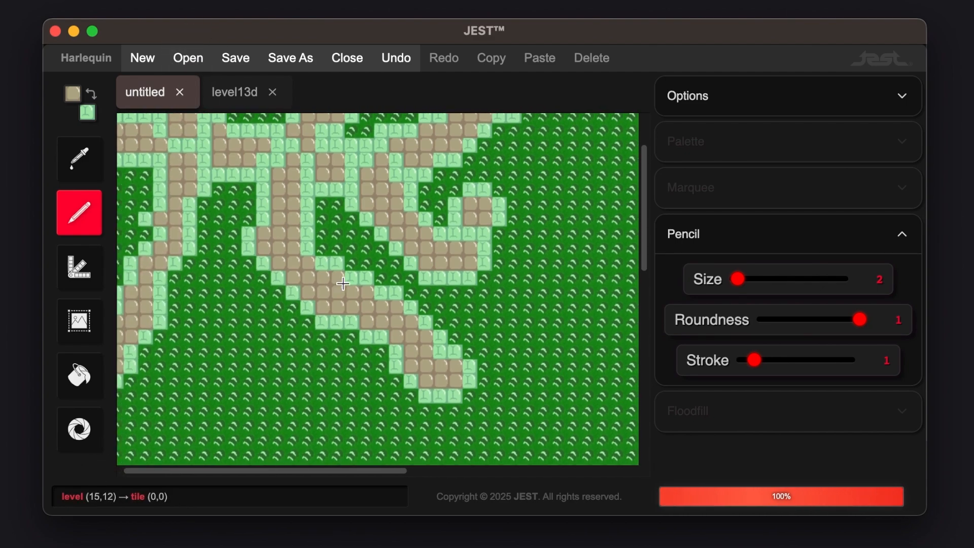
pyautogui.moveTo(277, 252)
pyautogui.mouseDown()
pyautogui.moveTo(355, 189)
pyautogui.moveTo(568, 419)
pyautogui.moveTo(565, 451)
pyautogui.mouseUp()
pyautogui.scroll(4, 454, 331)
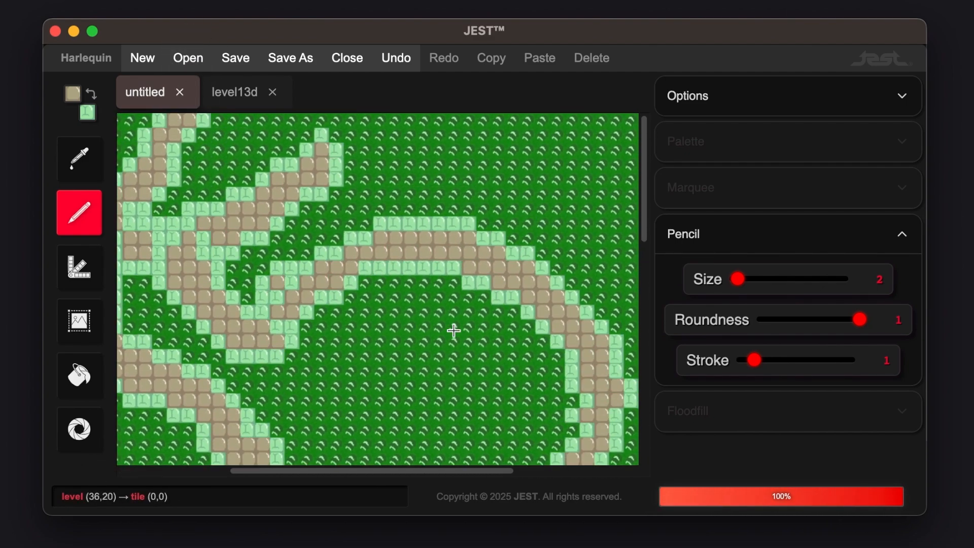
# Set the Pencil size to 1 and Stroke to 0, and paint stone over the border tiles crossing the path junctions and the small patch.
pyautogui.hscroll(-8, 455, 330)
pyautogui.scroll(-2, 455, 330)
pyautogui.scroll(2, 454, 330)
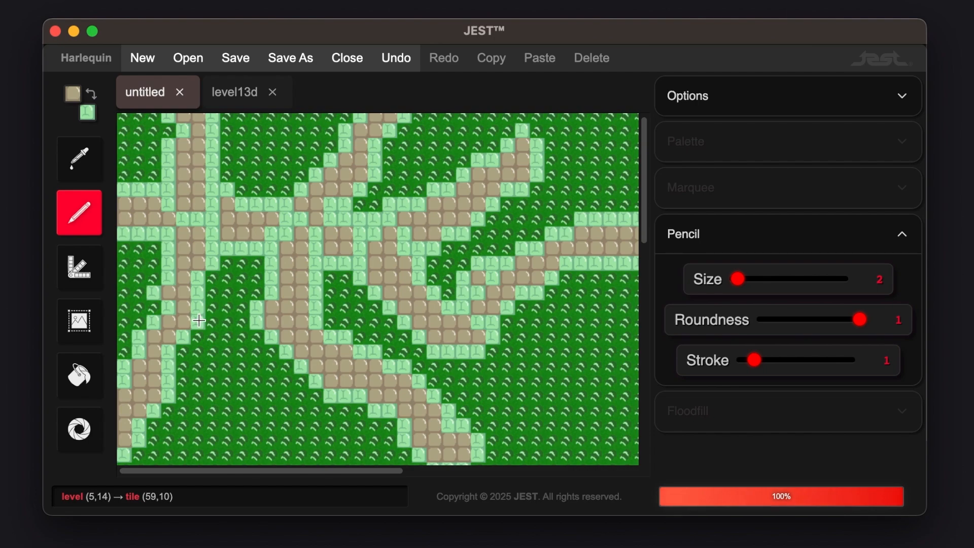
pyautogui.click(735, 277)
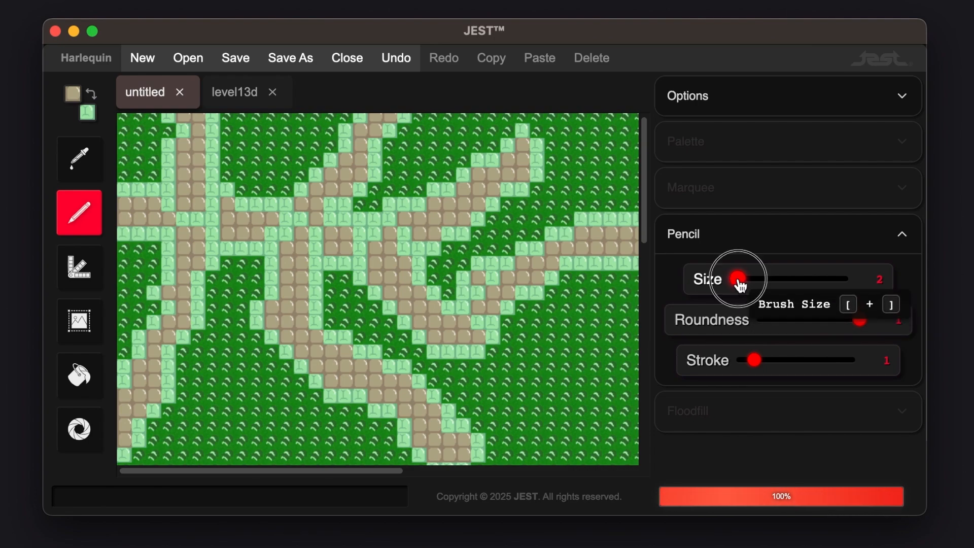
pyautogui.moveTo(758, 372); pyautogui.dragTo(668, 372)
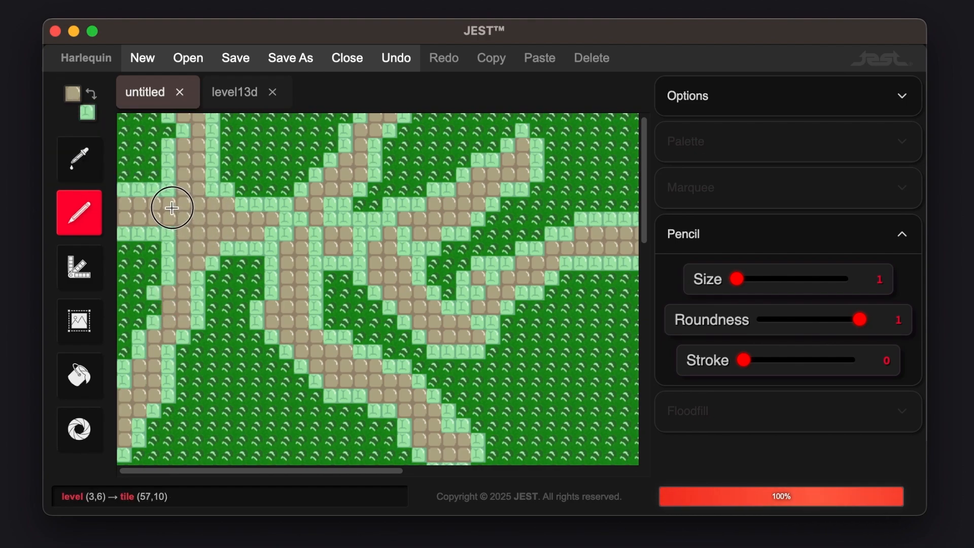
pyautogui.moveTo(257, 234)
pyautogui.mouseDown()
pyautogui.moveTo(294, 224)
pyautogui.moveTo(311, 250)
pyautogui.moveTo(317, 234)
pyautogui.moveTo(407, 235)
pyautogui.moveTo(407, 244)
pyautogui.mouseUp()
pyautogui.moveTo(459, 310); pyautogui.dragTo(473, 326)
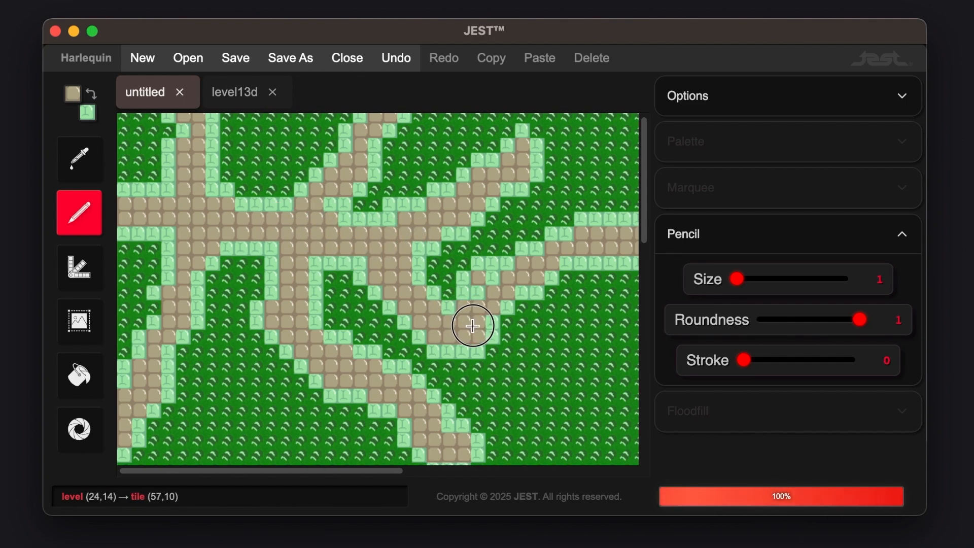
# Clean up the arching path's eastern side, replacing stray border tiles with sampled grass and mending its outer edge with sampled border tiles.
pyautogui.hscroll(10, 551, 296)
pyautogui.scroll(-4, 551, 296)
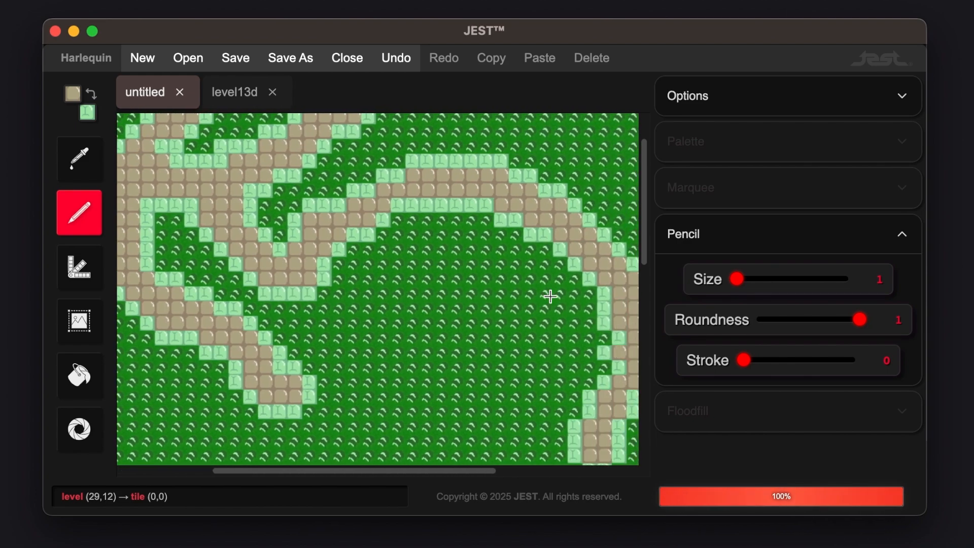
pyautogui.moveTo(551, 296)
pyautogui.mouseDown()
pyautogui.moveTo(551, 341)
pyautogui.moveTo(535, 305)
pyautogui.mouseUp()
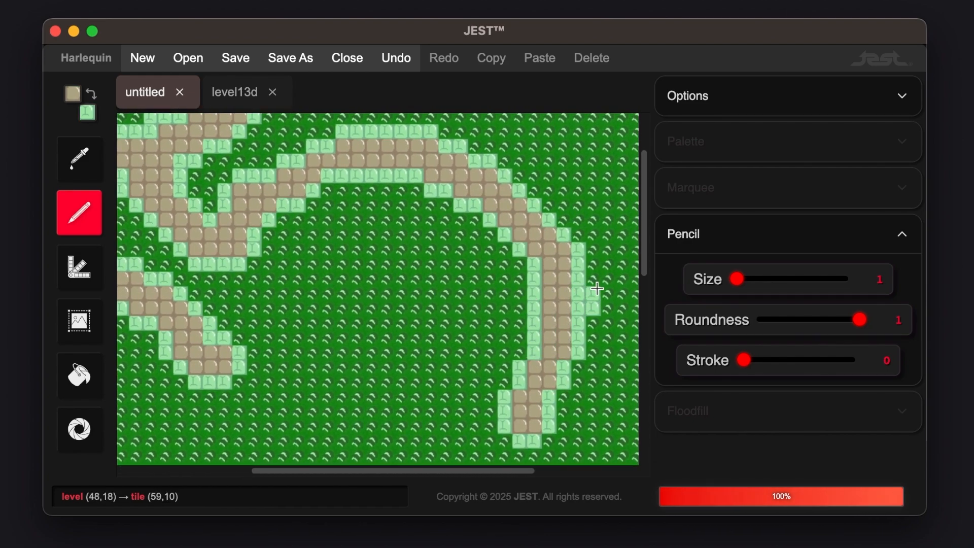
pyautogui.press('i')
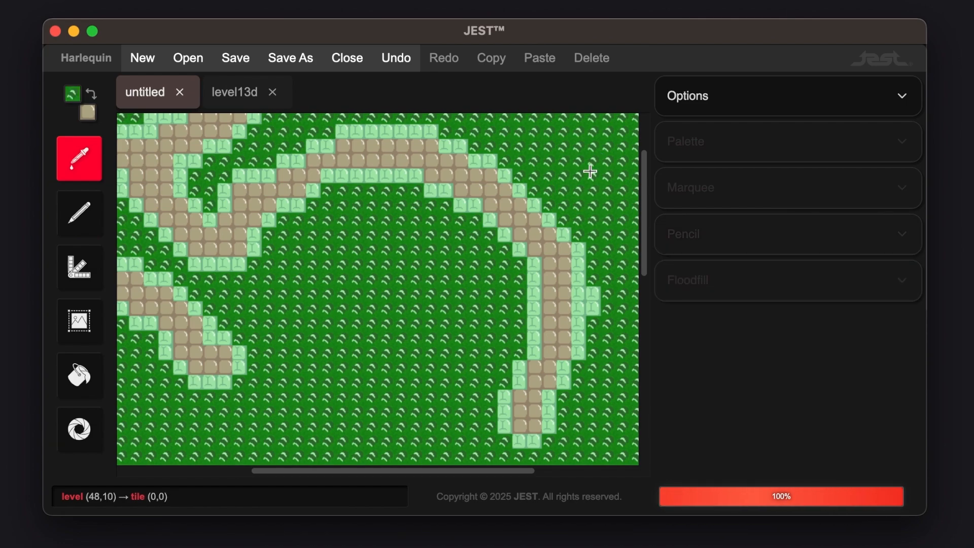
pyautogui.press('b')
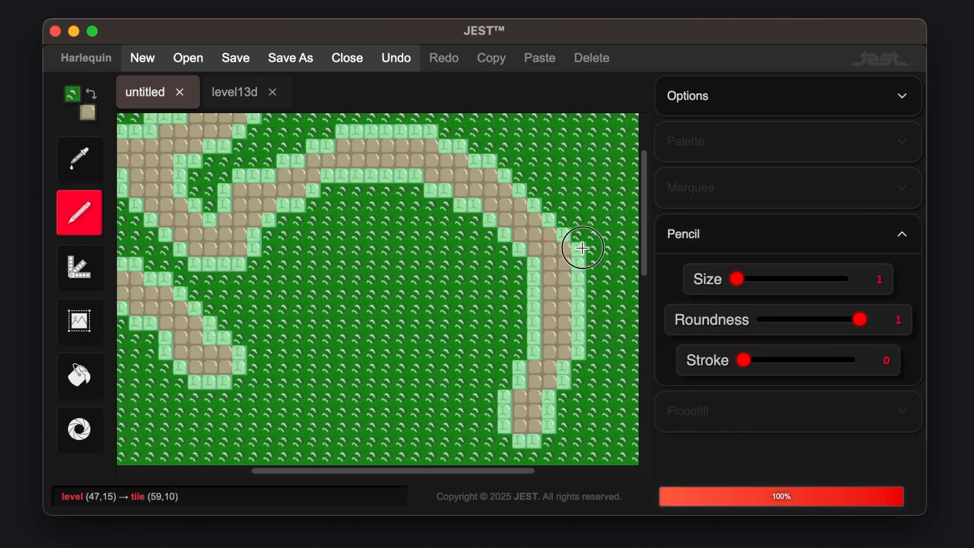
pyautogui.press('i')
pyautogui.click(578, 264)
pyautogui.press('b')
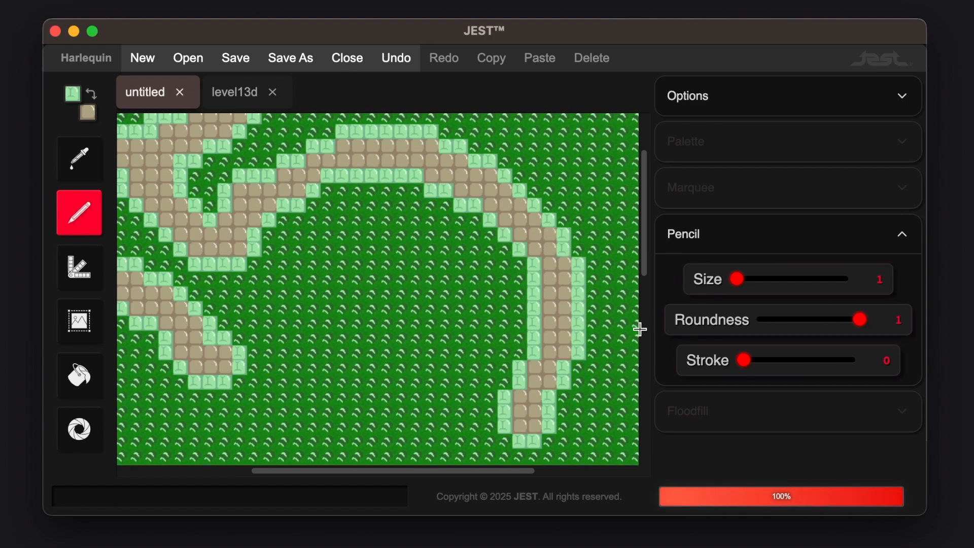
# Smooth the western edge of the southwest path with sampled border and stone tiles.
pyautogui.hscroll(-10, 500, 354)
pyautogui.scroll(5, 501, 355)
pyautogui.press('i')
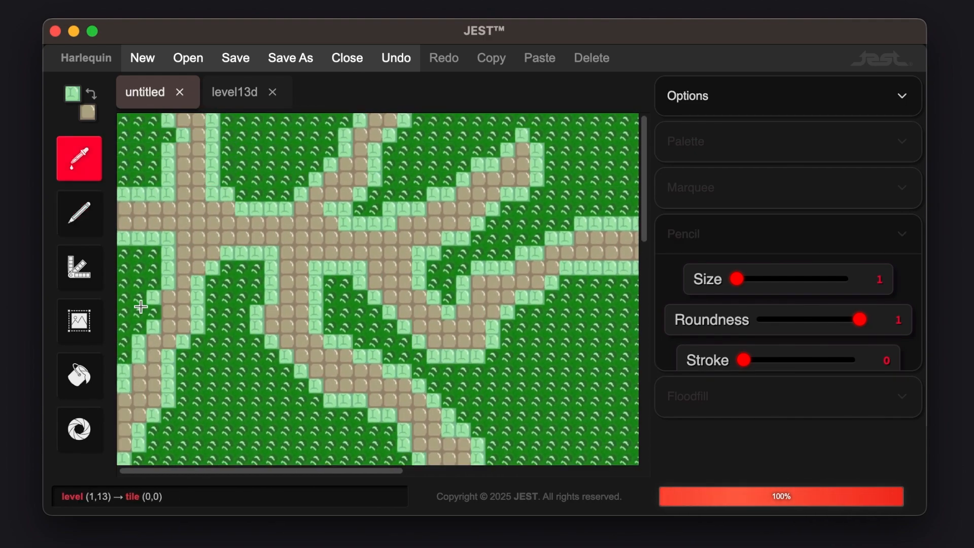
pyautogui.press('b')
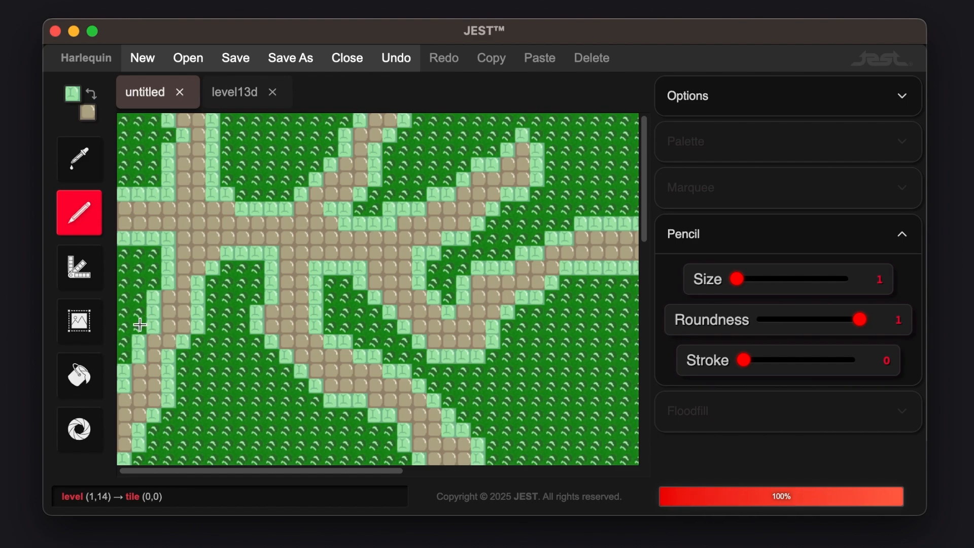
pyautogui.press('i')
pyautogui.click(165, 322)
pyautogui.press('b')
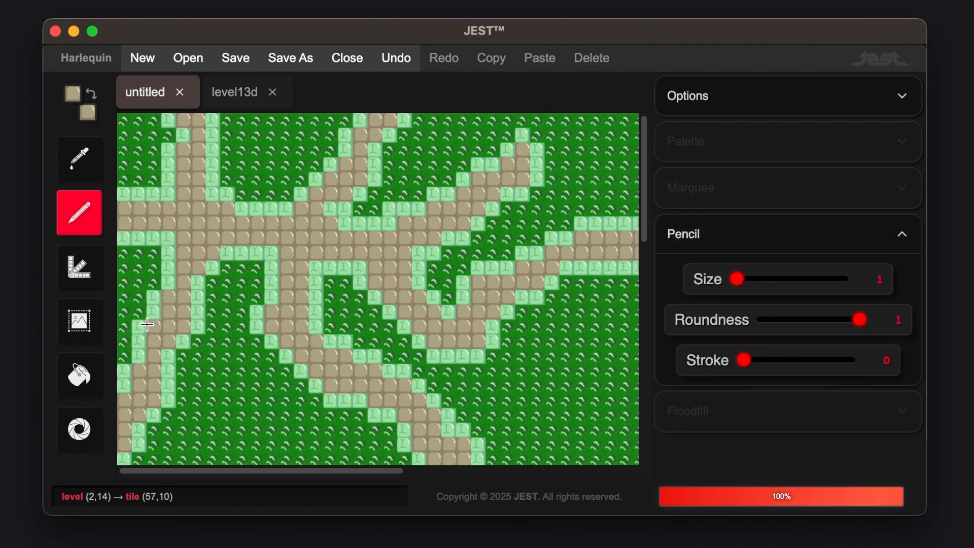
# Sample the light green border tile and tidy the southwest path's eastern edge down to the level's west boundary.
pyautogui.scroll(-2, 144, 343)
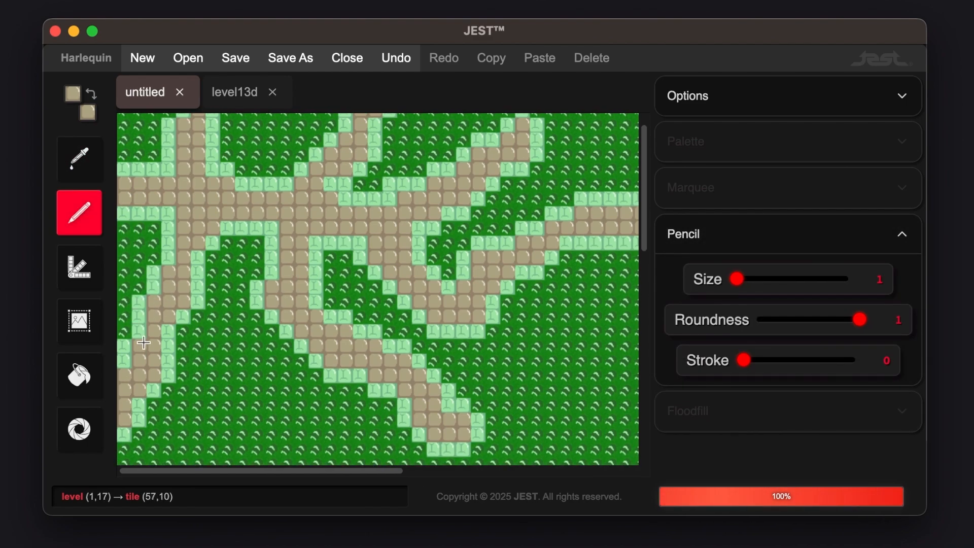
pyautogui.press('i')
pyautogui.click(180, 317)
pyautogui.press('b')
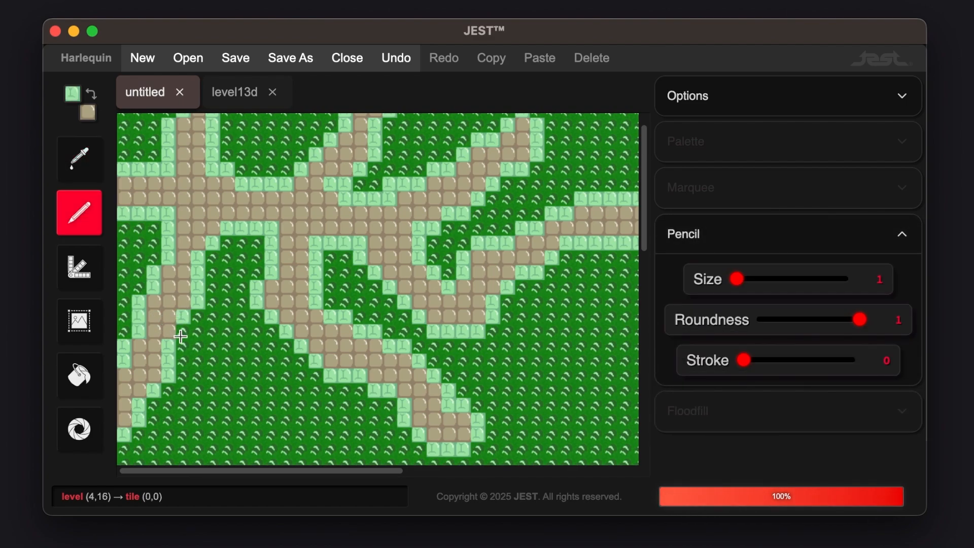
pyautogui.scroll(2, 245, 409)
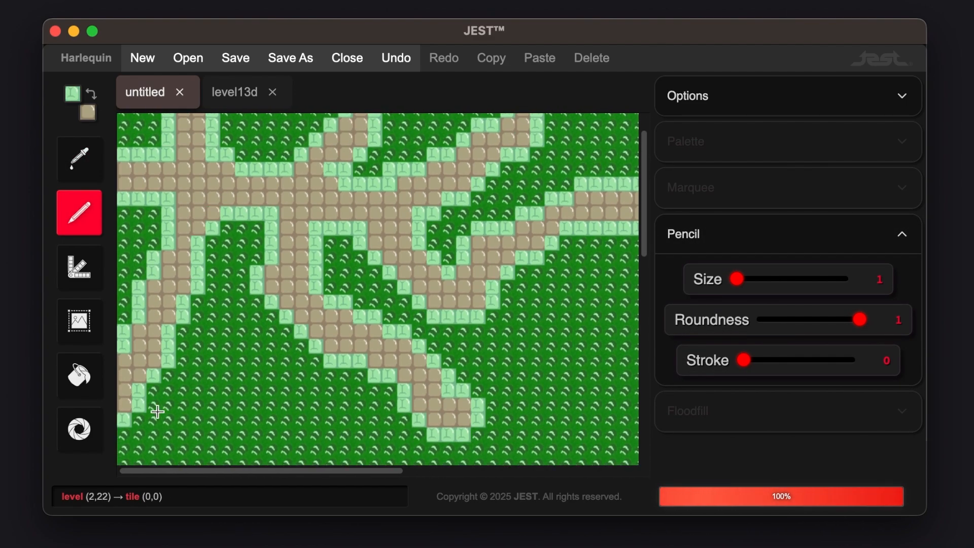
pyautogui.scroll(-4, 173, 365)
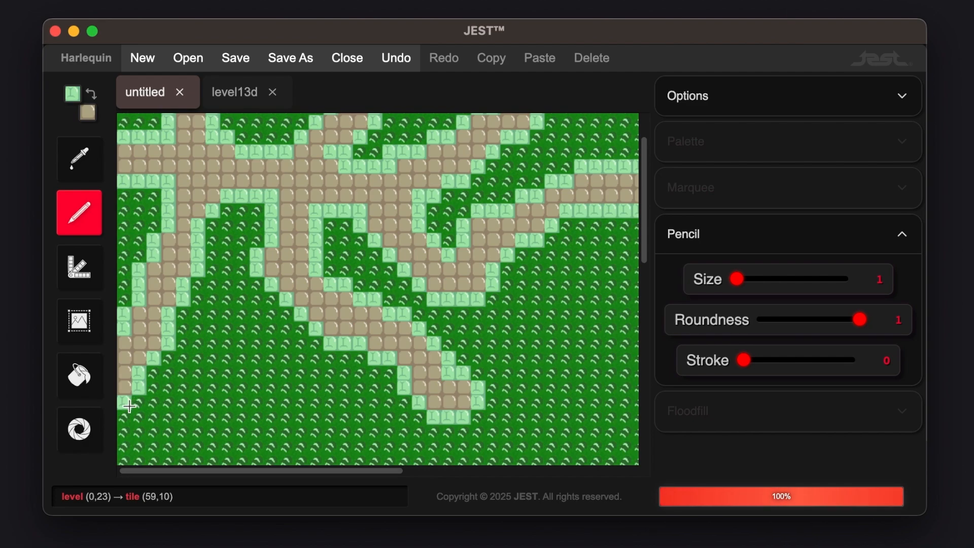
# Sample the stone tile and even out the borders along the top of the arching path and around the central junction.
pyautogui.scroll(4, 166, 346)
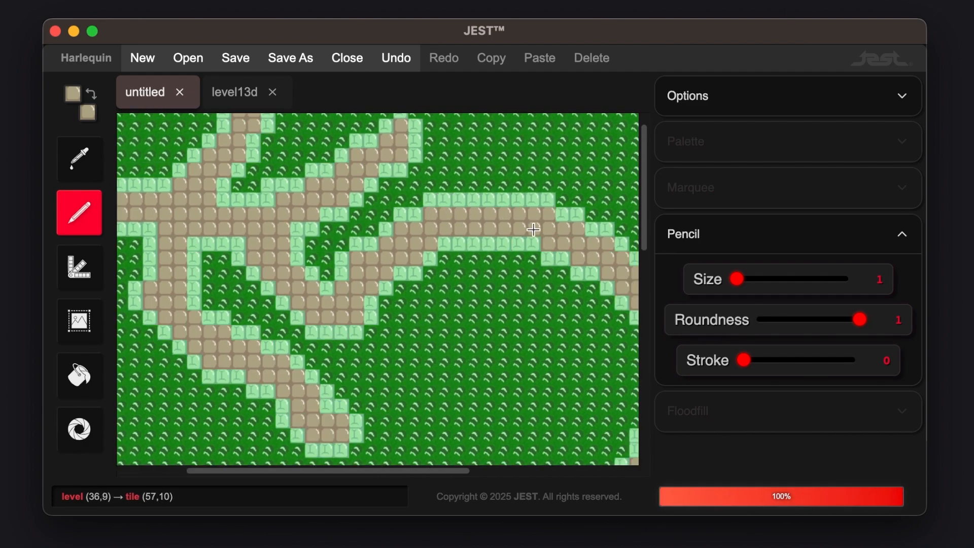
pyautogui.hscroll(8, 532, 230)
pyautogui.scroll(-7, 532, 229)
pyautogui.hscroll(-10, 533, 230)
pyautogui.scroll(8, 533, 229)
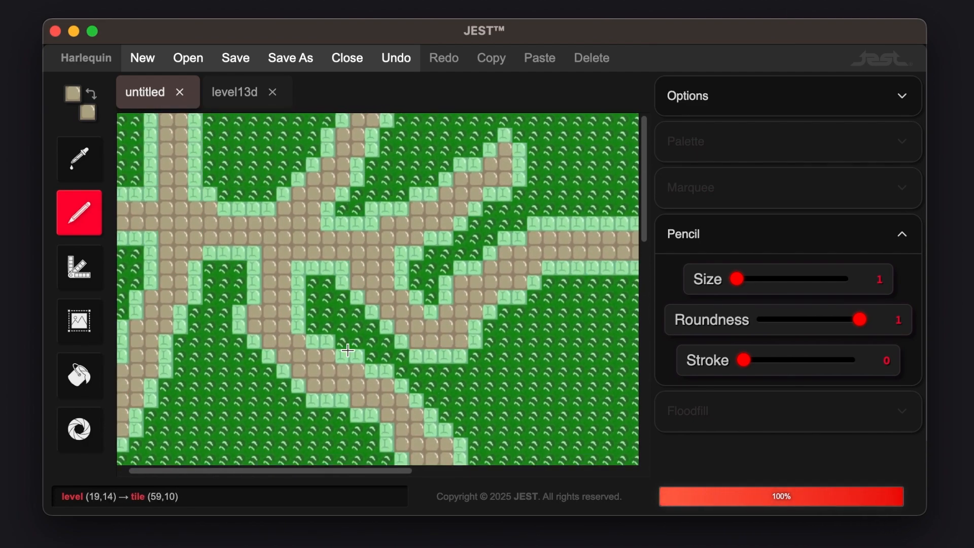
pyautogui.scroll(-6, 348, 348)
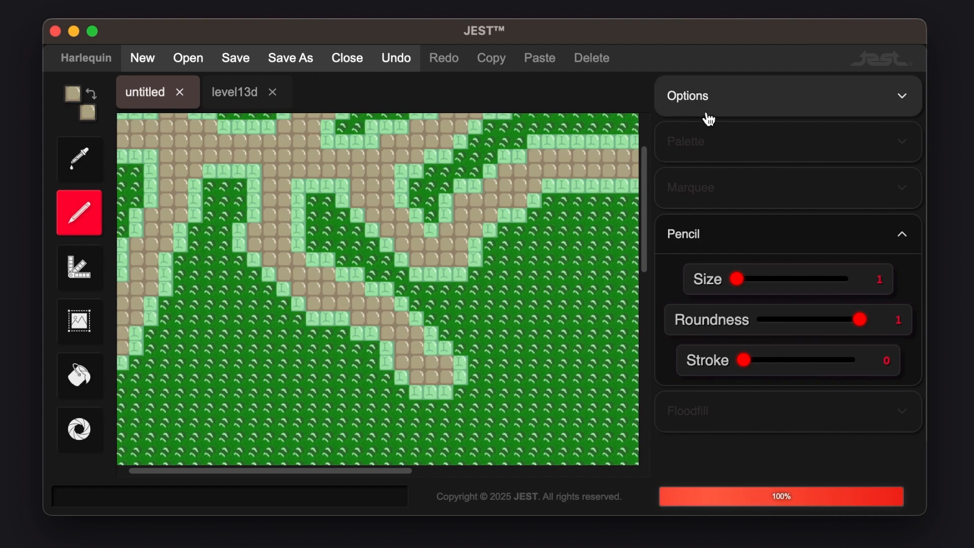
# Sample the leafy tile bordering the stone path in level13d and return to the untitled level with the Pencil.
pyautogui.press('s')
pyautogui.scroll(3, 769, 212)
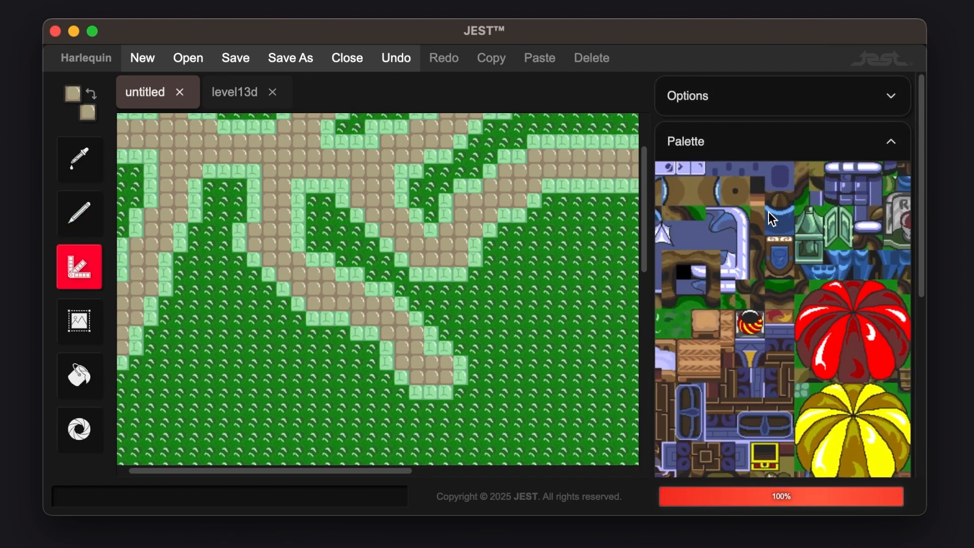
pyautogui.scroll(-10, 769, 212)
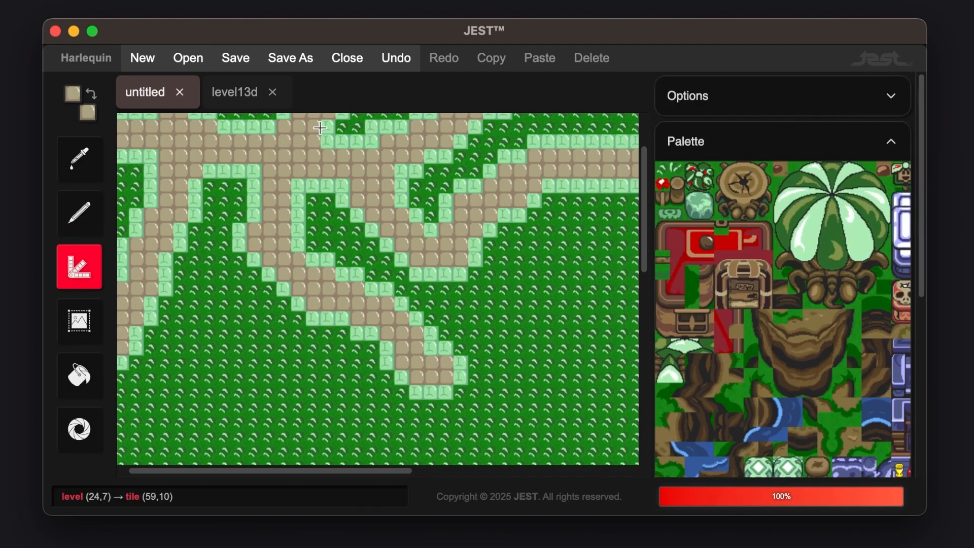
pyautogui.click(221, 93)
pyautogui.scroll(2, 280, 180)
pyautogui.scroll(-5, 707, 306)
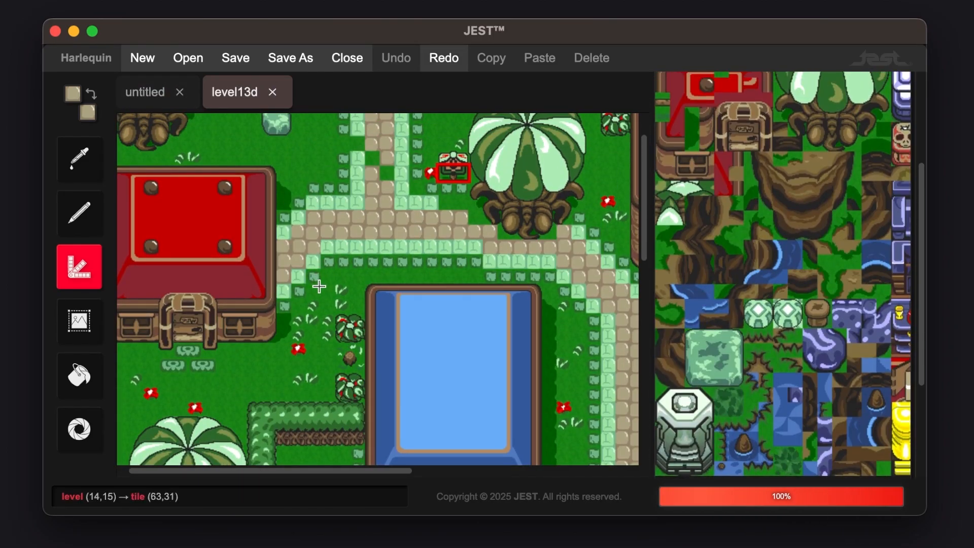
pyautogui.click(330, 259)
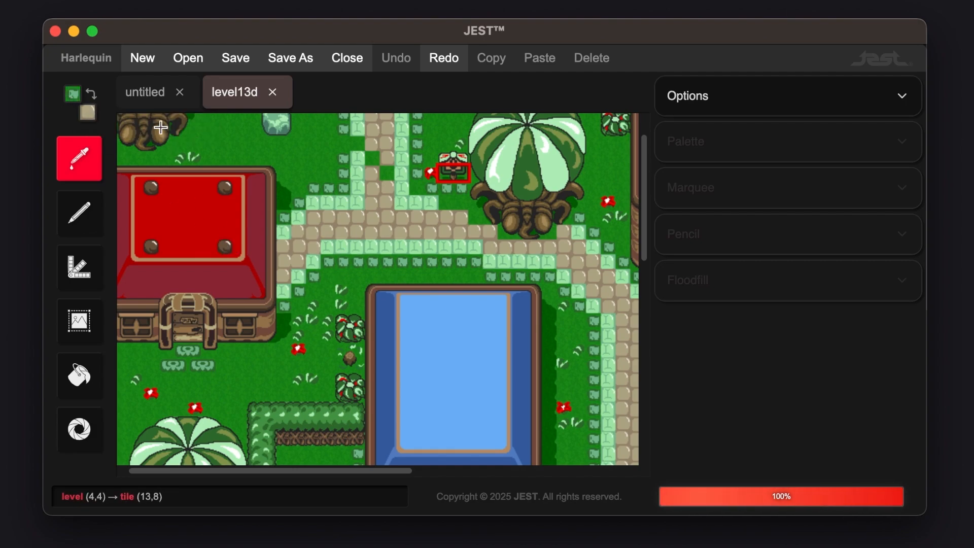
pyautogui.press('p')
pyautogui.click(130, 92)
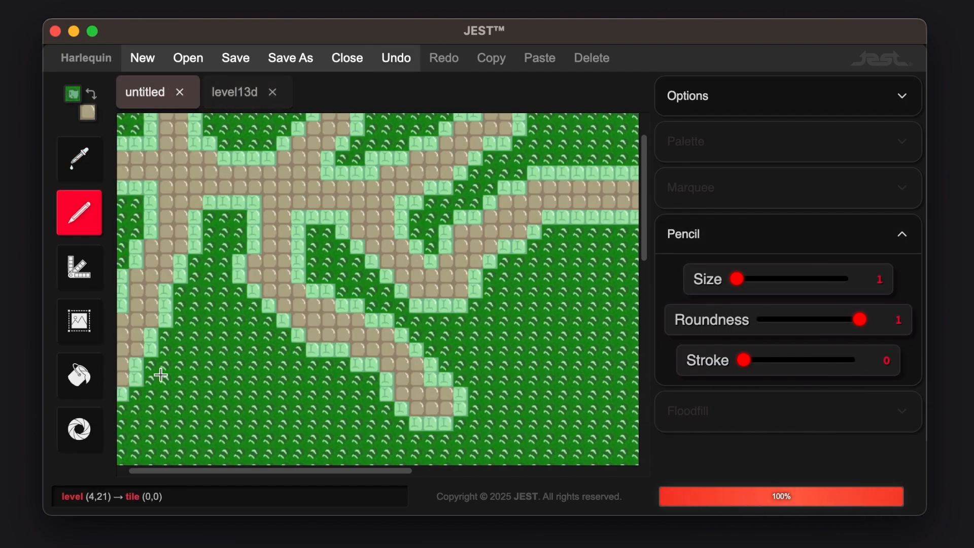
# Paint leafy tiles along the southwest path's eastern edge and around the grass gap between it and the southeast path.
pyautogui.moveTo(142, 381); pyautogui.dragTo(180, 292)
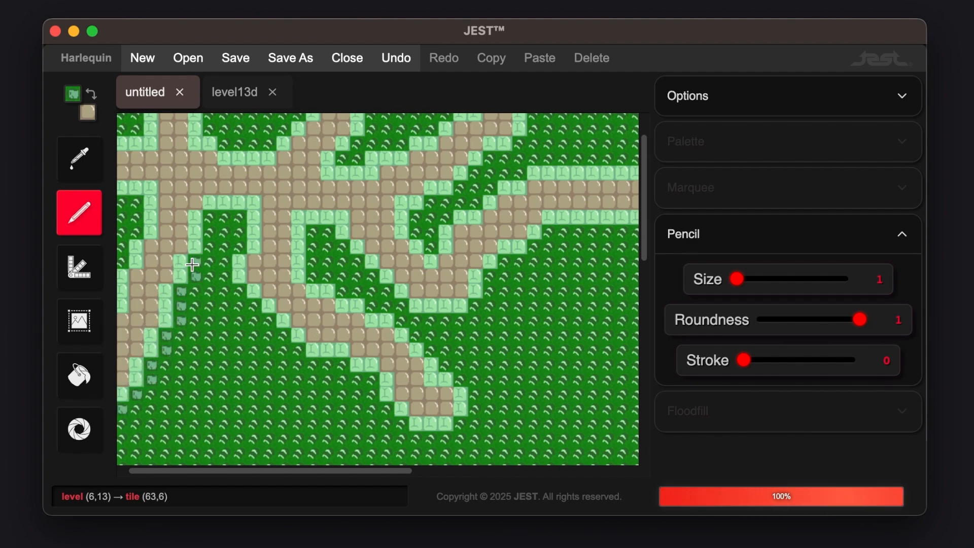
pyautogui.moveTo(209, 248)
pyautogui.mouseDown()
pyautogui.moveTo(217, 220)
pyautogui.moveTo(237, 248)
pyautogui.mouseUp()
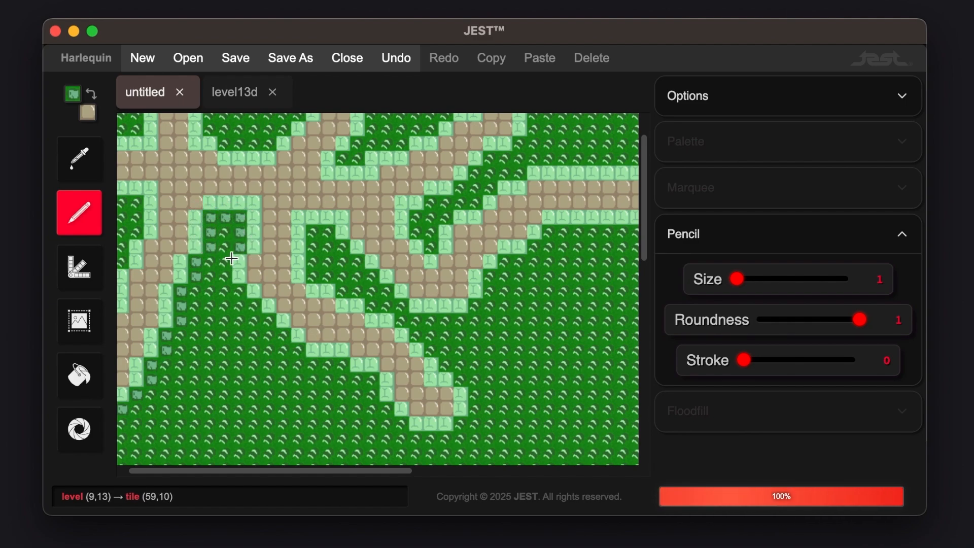
pyautogui.click(229, 267)
pyautogui.click(252, 302)
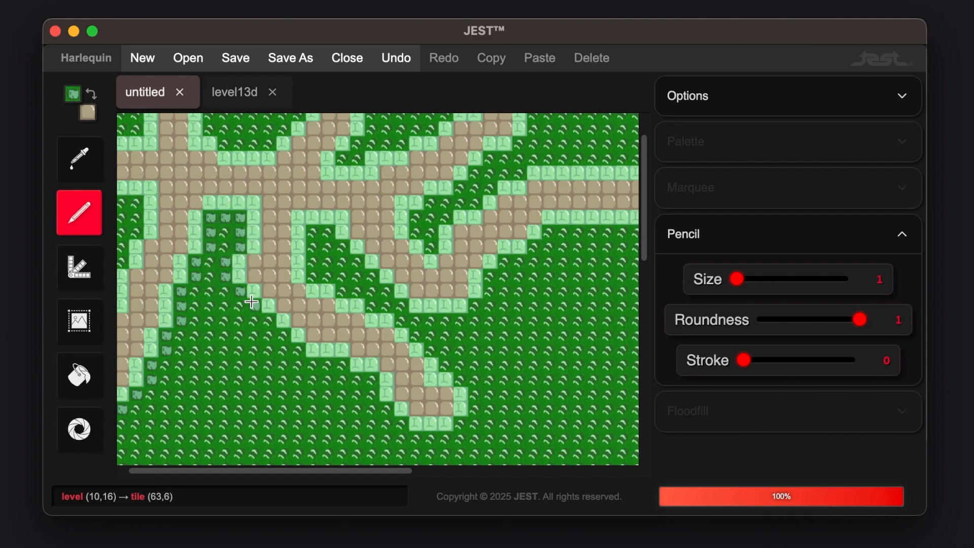
# Paint leafy tiles around the southeast path, beneath the small patch and inside the enclosed grass pockets.
pyautogui.moveTo(287, 337); pyautogui.dragTo(428, 287)
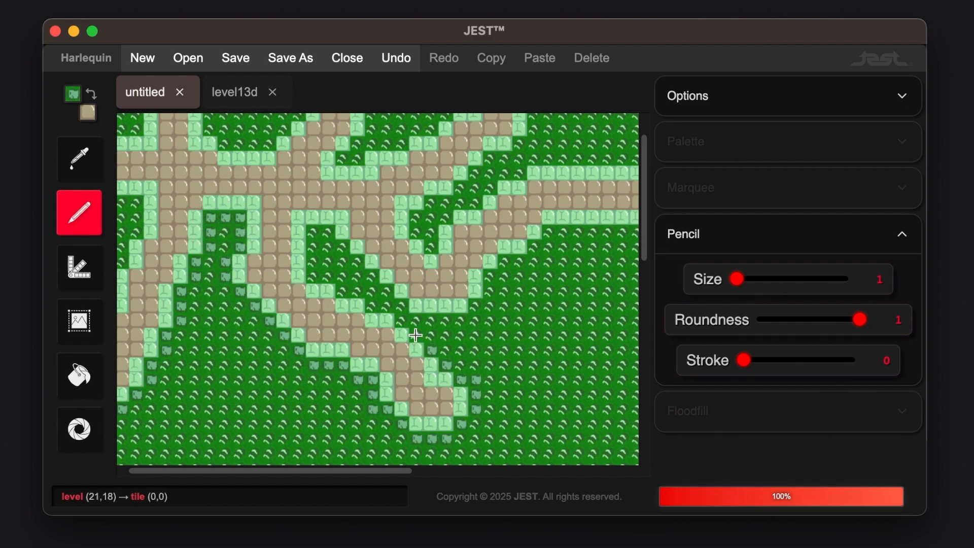
pyautogui.moveTo(431, 322); pyautogui.dragTo(456, 321)
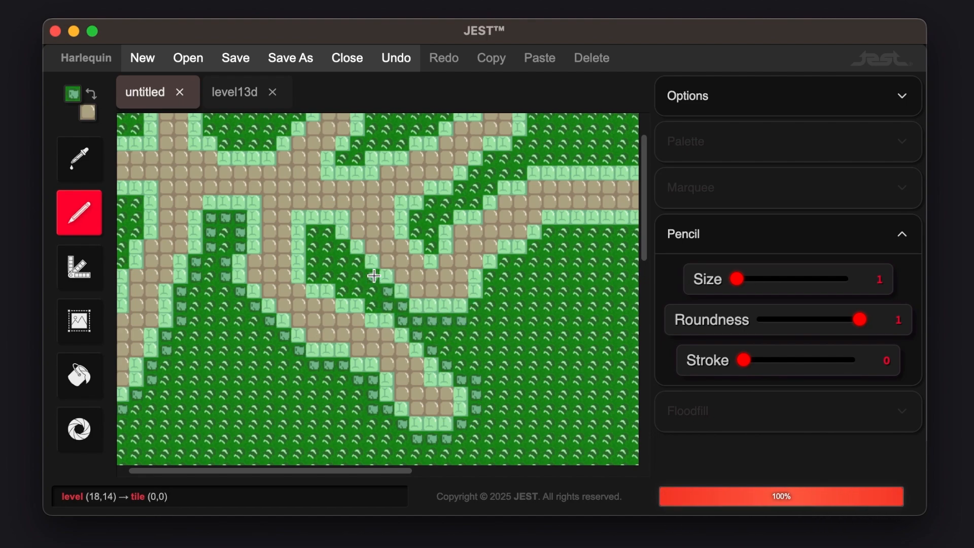
pyautogui.scroll(2, 386, 360)
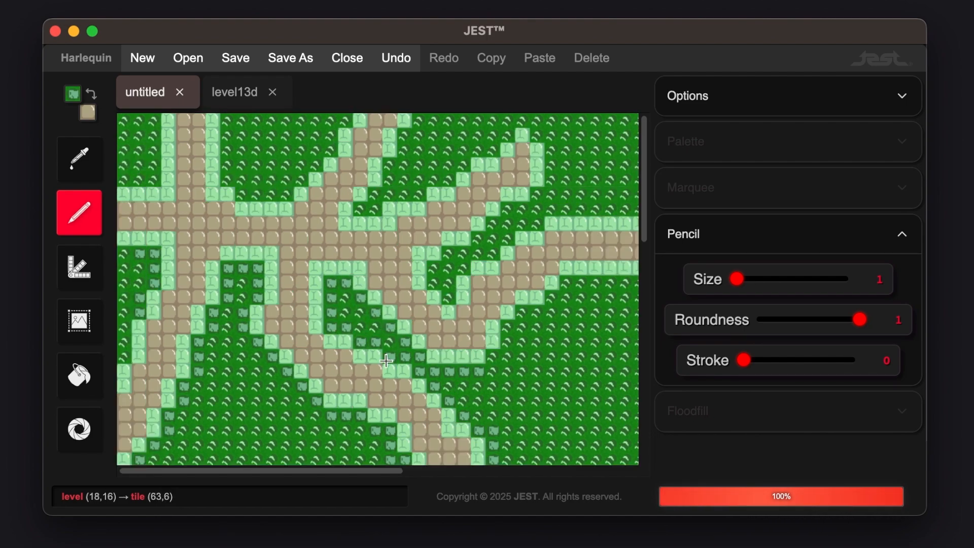
# Switch to the Floodfill tool and turn off its Contiguous option.
pyautogui.scroll(-4, 266, 281)
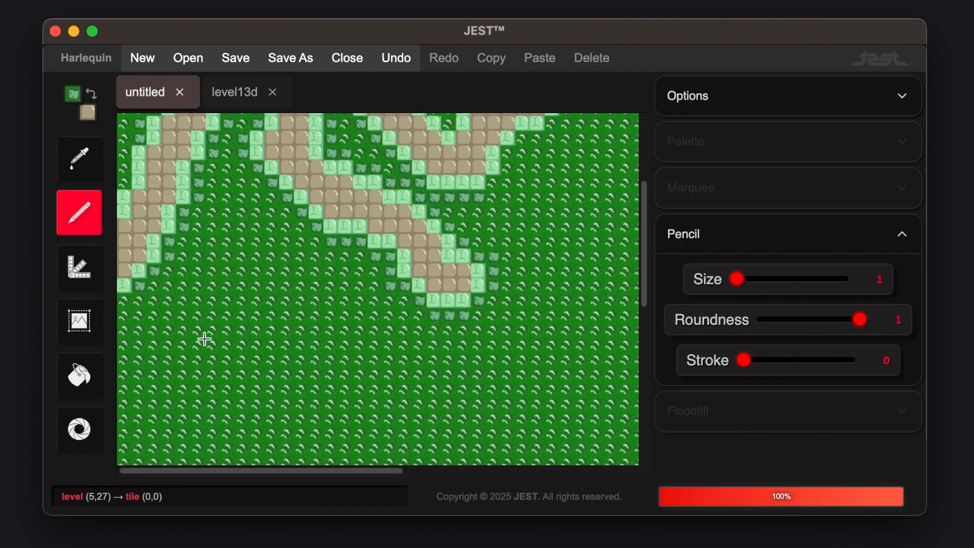
pyautogui.press('f')
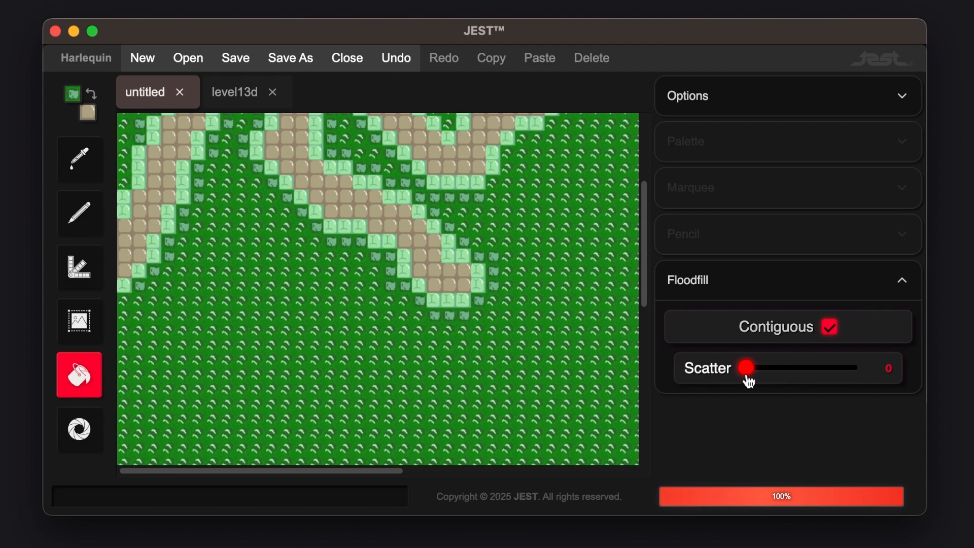
pyautogui.moveTo(749, 381); pyautogui.dragTo(644, 372)
pyautogui.click(760, 331)
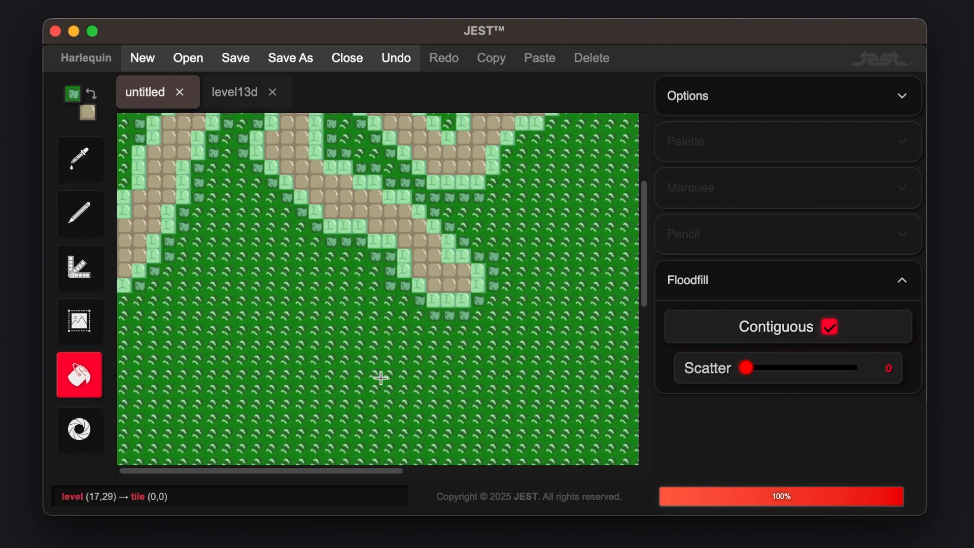
pyautogui.scroll(2, 380, 378)
pyautogui.scroll(5, 381, 378)
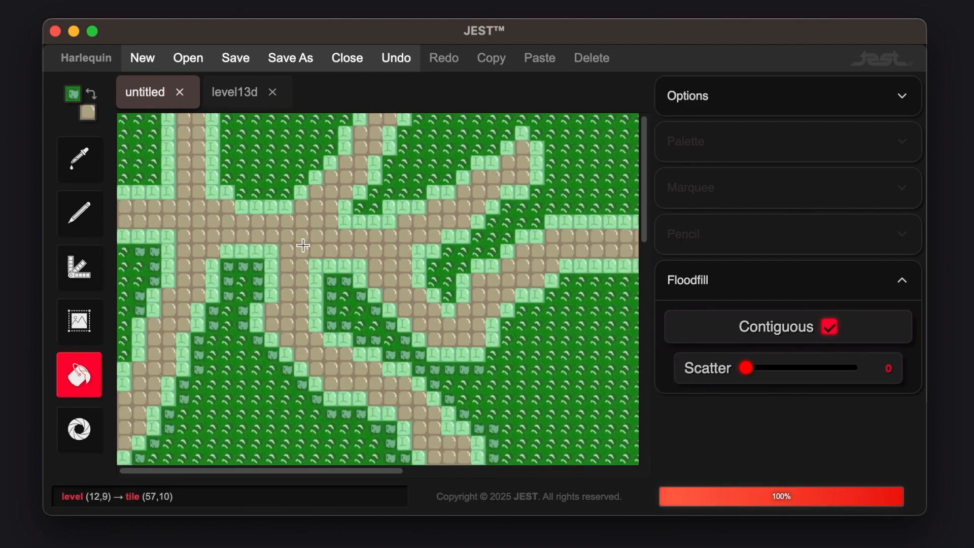
pyautogui.click(796, 332)
pyautogui.scroll(-1, 467, 291)
pyautogui.scroll(-5, 468, 291)
pyautogui.hscroll(9, 468, 291)
pyautogui.hscroll(-9, 467, 291)
pyautogui.scroll(5, 467, 291)
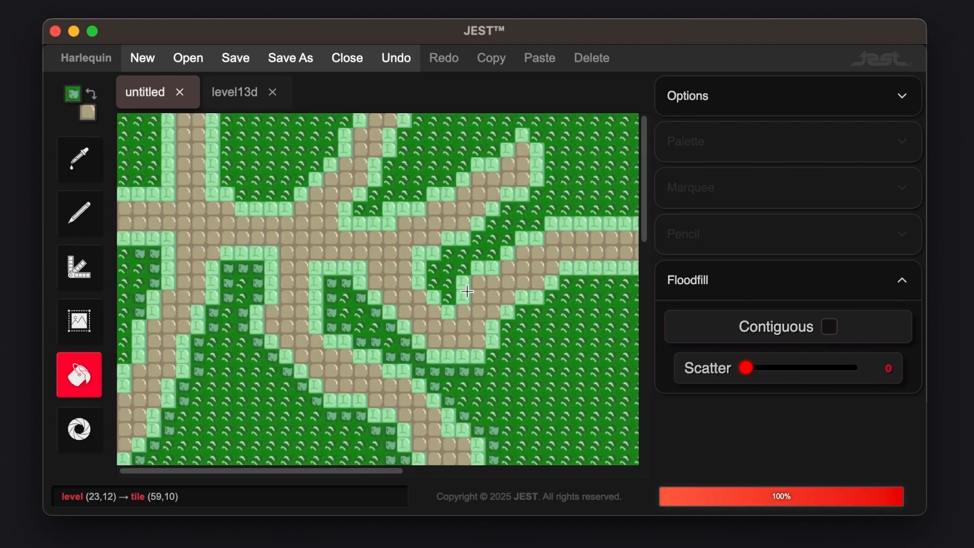
# Go to level13d, sample the red roof tile and floodfill all the light blue roof panels with it.
pyautogui.click(233, 97)
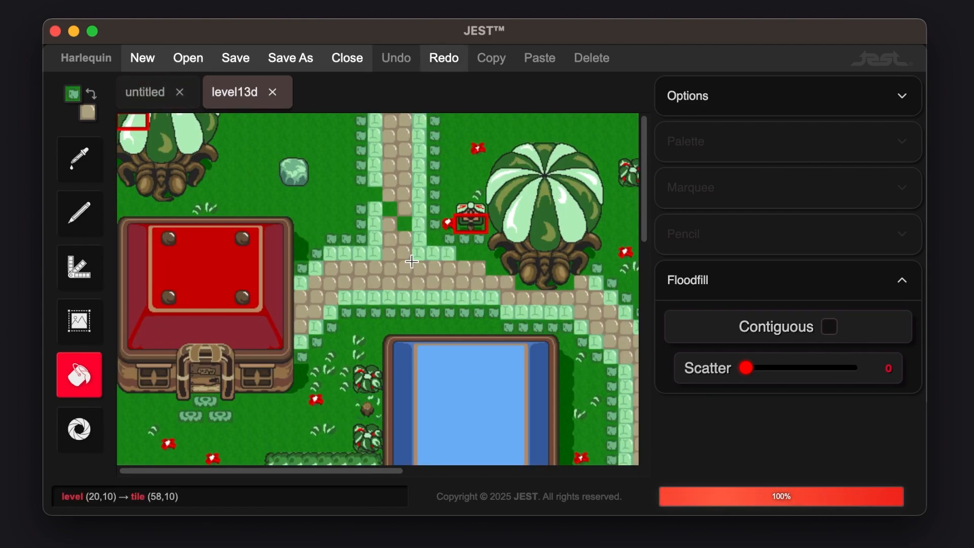
pyautogui.keyDown('alt'); pyautogui.click(206, 250); pyautogui.keyUp('alt')
pyautogui.scroll(-2, 436, 215)
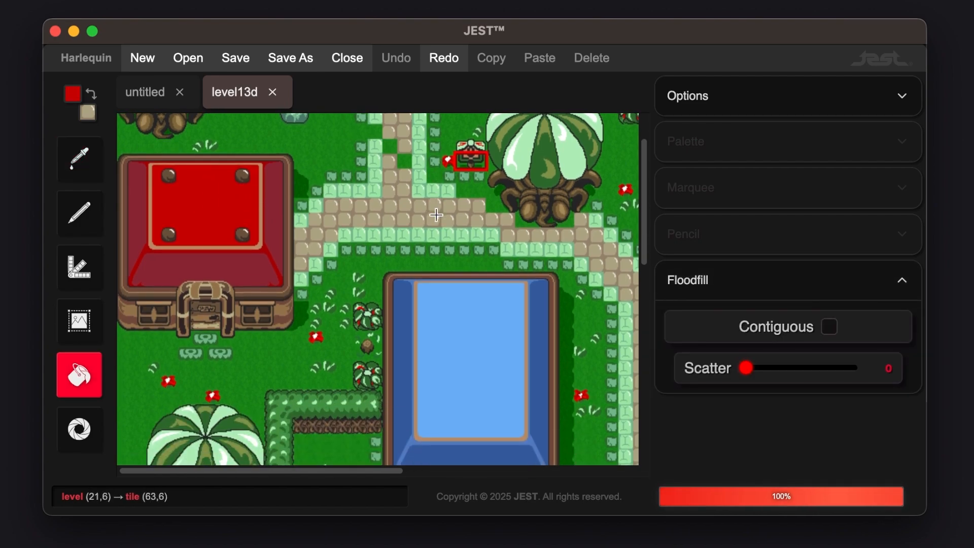
pyautogui.click(456, 338)
pyautogui.hscroll(8, 456, 339)
pyautogui.scroll(2, 455, 339)
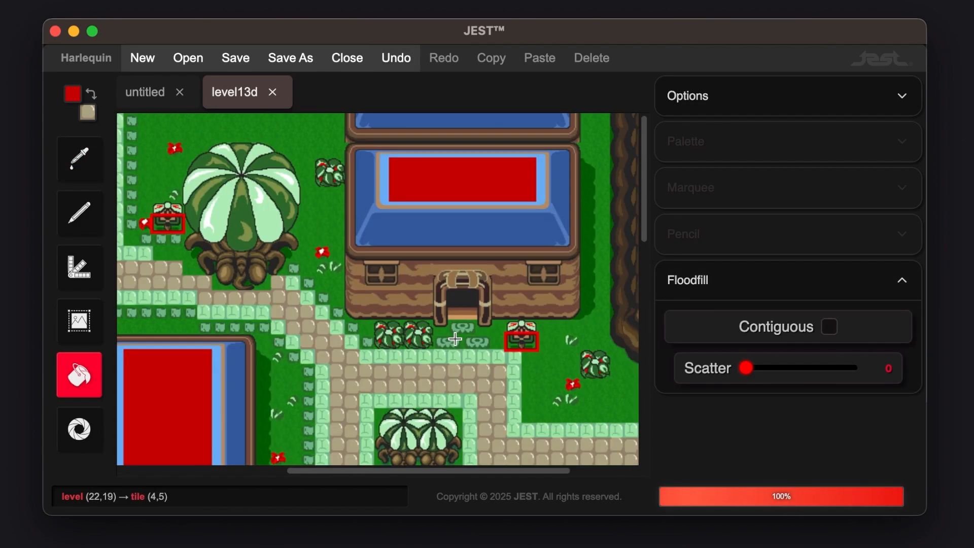
pyautogui.scroll(-7, 445, 246)
pyautogui.hscroll(-2, 445, 246)
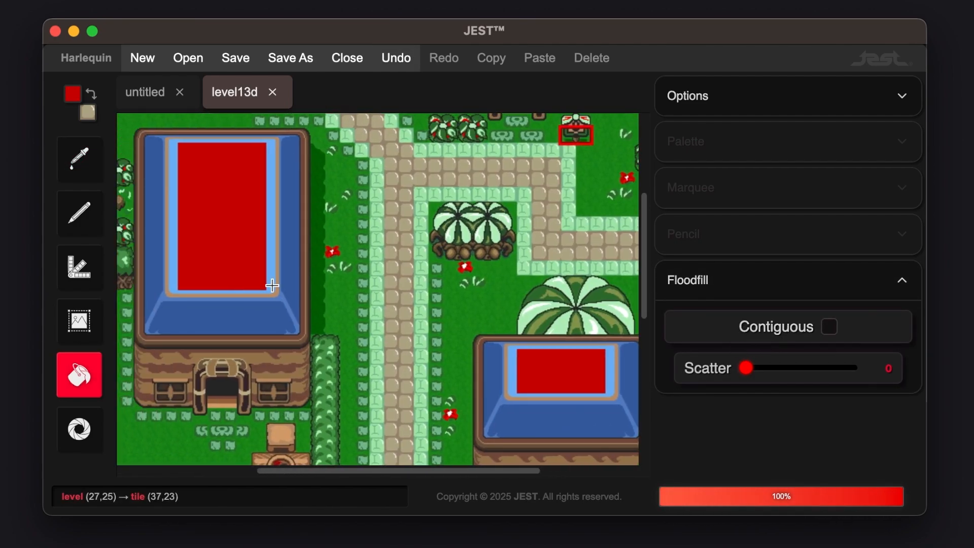
# Floodfill only the large house's roof panel with the sampled dark blue tile in Contiguous mode, and turn Contiguous off again.
pyautogui.scroll(6, 549, 383)
pyautogui.scroll(-4, 549, 382)
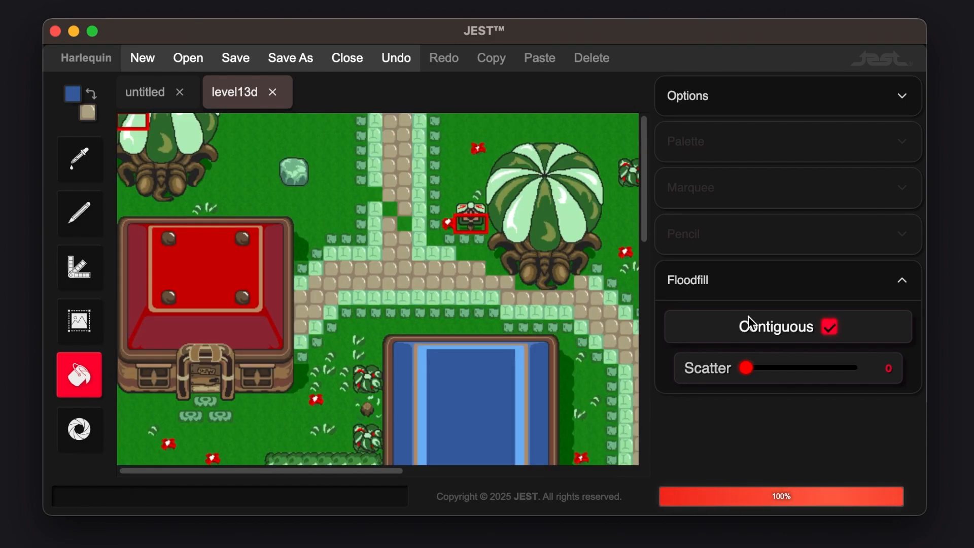
pyautogui.hscroll(3, 414, 302)
pyautogui.scroll(-5, 414, 302)
pyautogui.hscroll(4, 414, 303)
pyautogui.hscroll(-1, 413, 302)
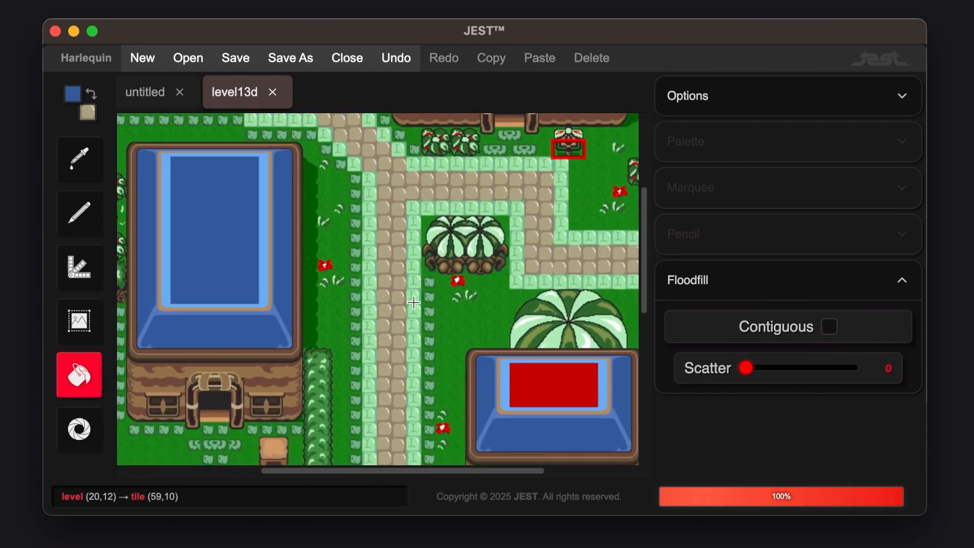
# Undo the dark blue and red roof fills in level13d.
pyautogui.press('super+z')
pyautogui.press('super+z')
pyautogui.scroll(2, 414, 302)
pyautogui.hscroll(-7, 413, 302)
pyautogui.scroll(2, 414, 302)
pyautogui.hscroll(2, 414, 303)
pyautogui.scroll(-2, 413, 303)
pyautogui.scroll(2, 414, 303)
pyautogui.hscroll(-2, 413, 302)
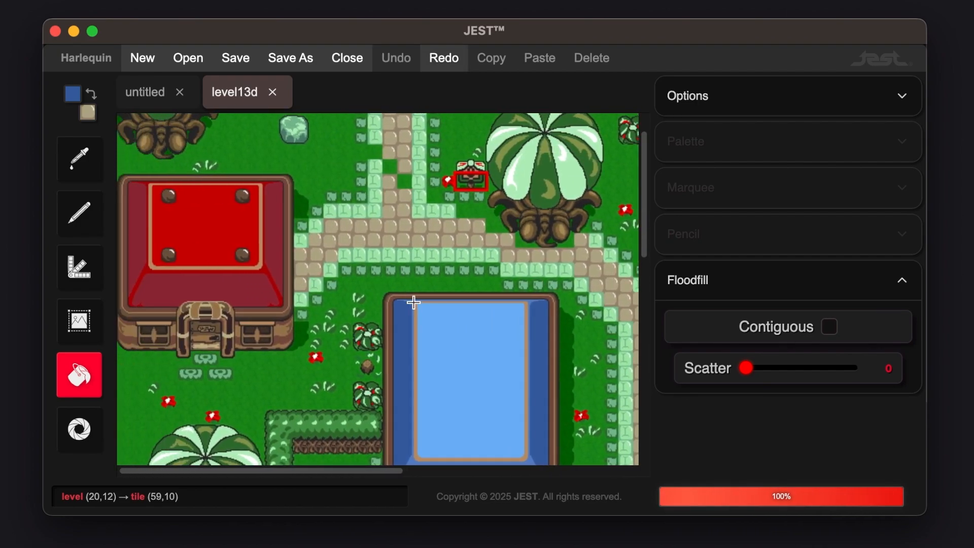
pyautogui.scroll(-1, 413, 302)
pyautogui.scroll(-1, 413, 302)
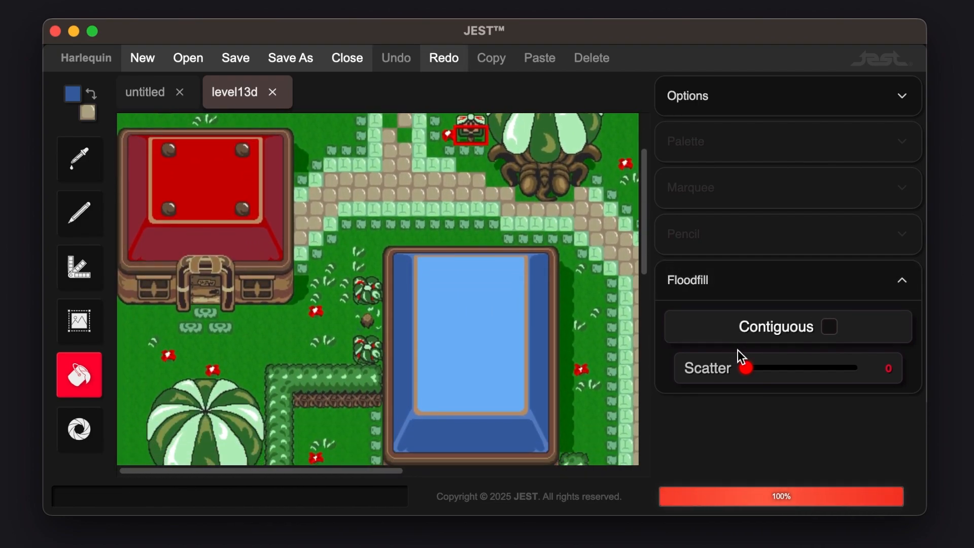
# Set the Floodfill Scatter to 43, sample the light blue roof tile and scatter it over the level's grass.
pyautogui.moveTo(755, 382); pyautogui.dragTo(793, 402)
pyautogui.keyDown('alt'); pyautogui.click(511, 317); pyautogui.keyUp('alt')
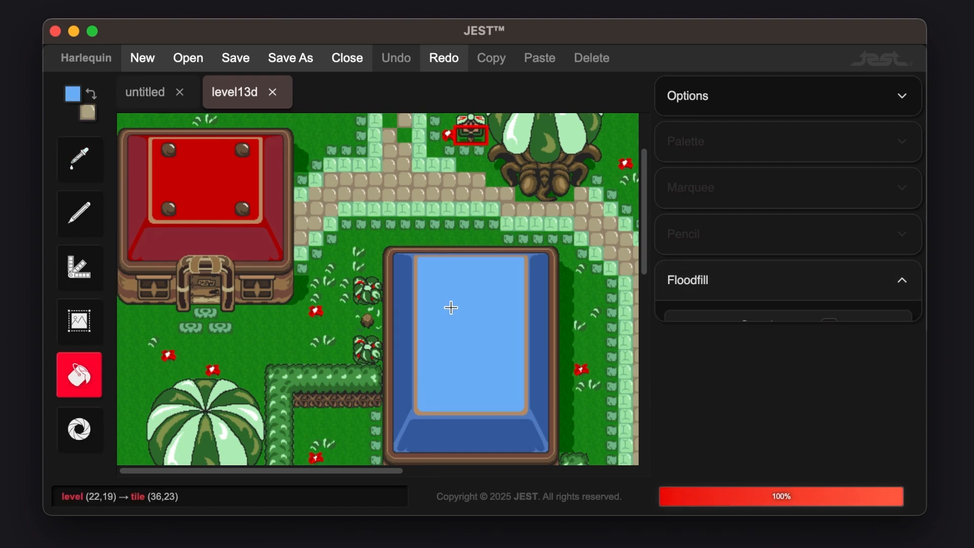
pyautogui.click(227, 328)
pyautogui.click(268, 332)
pyautogui.scroll(2, 268, 439)
pyautogui.hscroll(8, 269, 439)
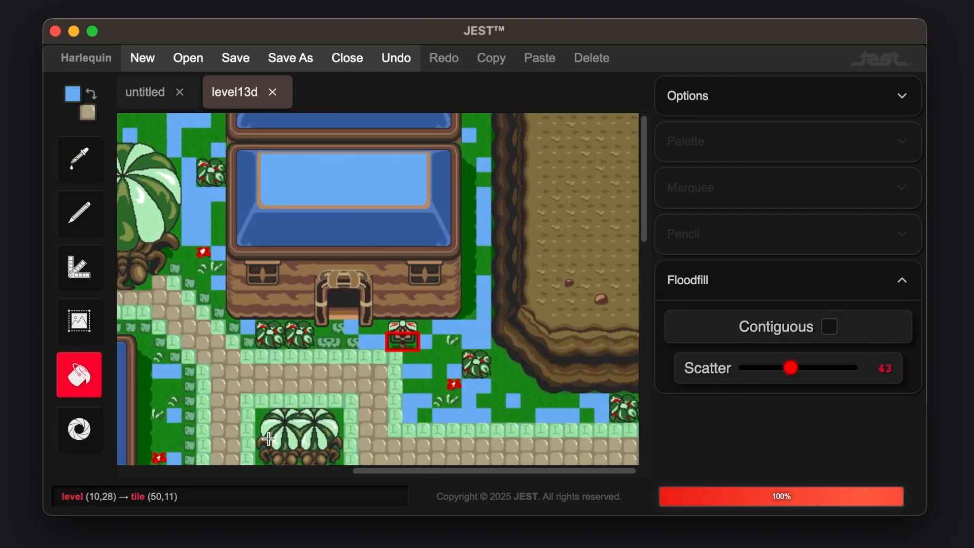
# Undo the scattered light blue fill on the grass.
pyautogui.scroll(-12, 269, 439)
pyautogui.hscroll(-8, 268, 439)
pyautogui.scroll(6, 311, 406)
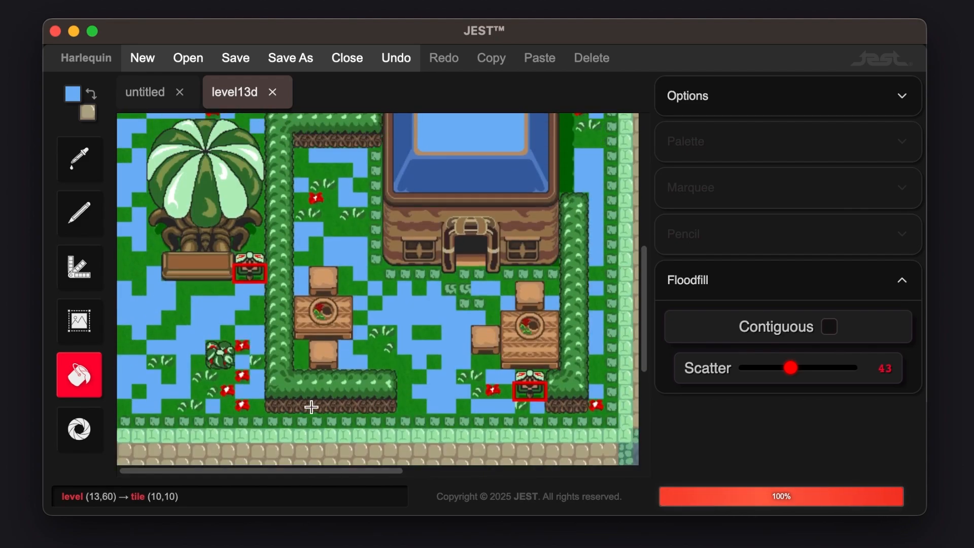
pyautogui.press('super+z')
pyautogui.scroll(4, 312, 407)
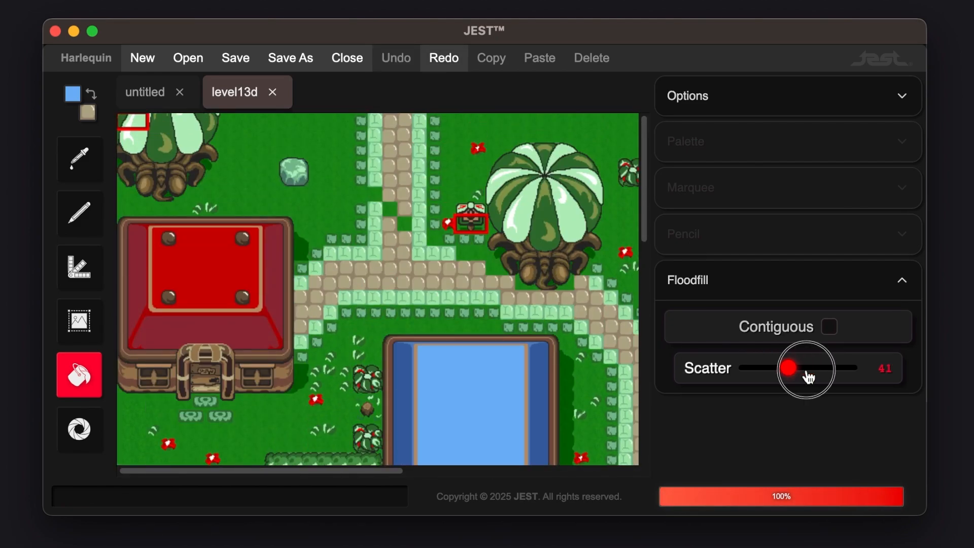
# Try flood filling the grass in level13d with blue tiles at a Scatter of 91, and undo the fill.
pyautogui.moveTo(792, 370); pyautogui.dragTo(840, 367)
pyautogui.click(238, 153)
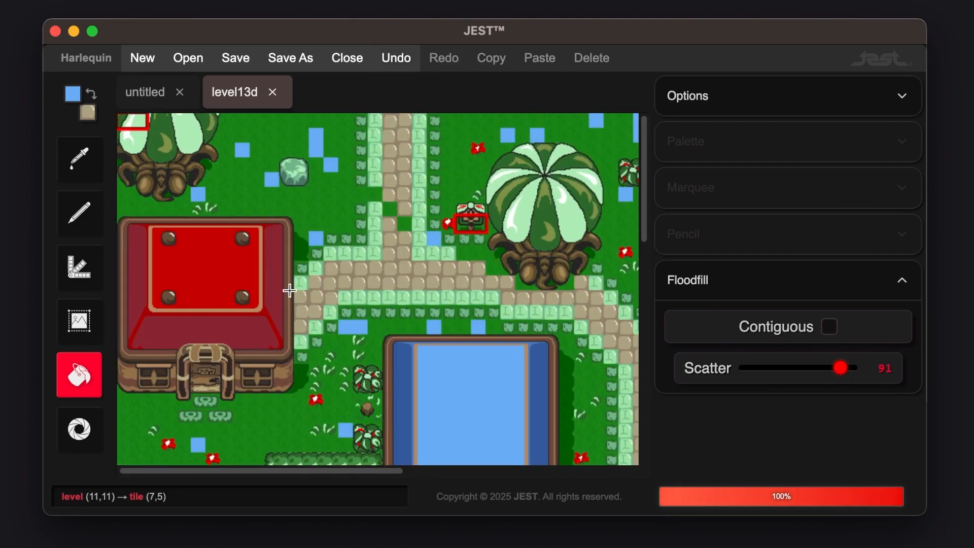
pyautogui.scroll(-12, 306, 219)
pyautogui.hscroll(8, 307, 219)
pyautogui.scroll(10, 307, 219)
pyautogui.hscroll(-8, 307, 218)
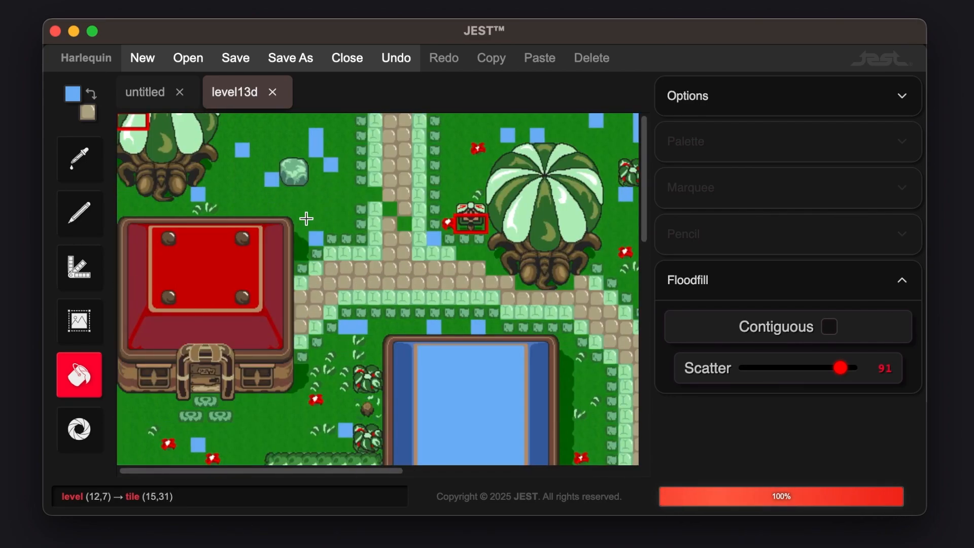
pyautogui.press('super+z')
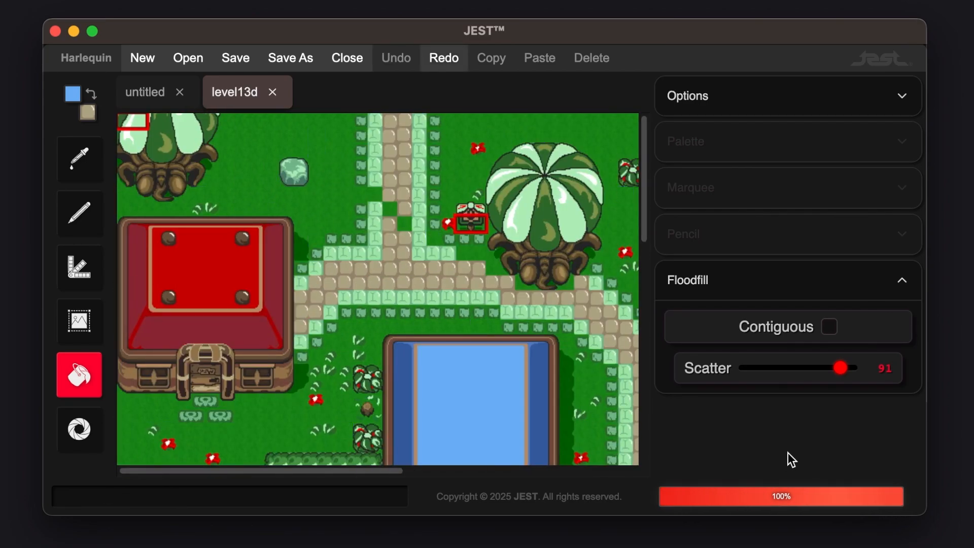
# Pick the plain grass tile from level13d and flood fill the untitled level's background with it at Scatter 0.
pyautogui.press('i')
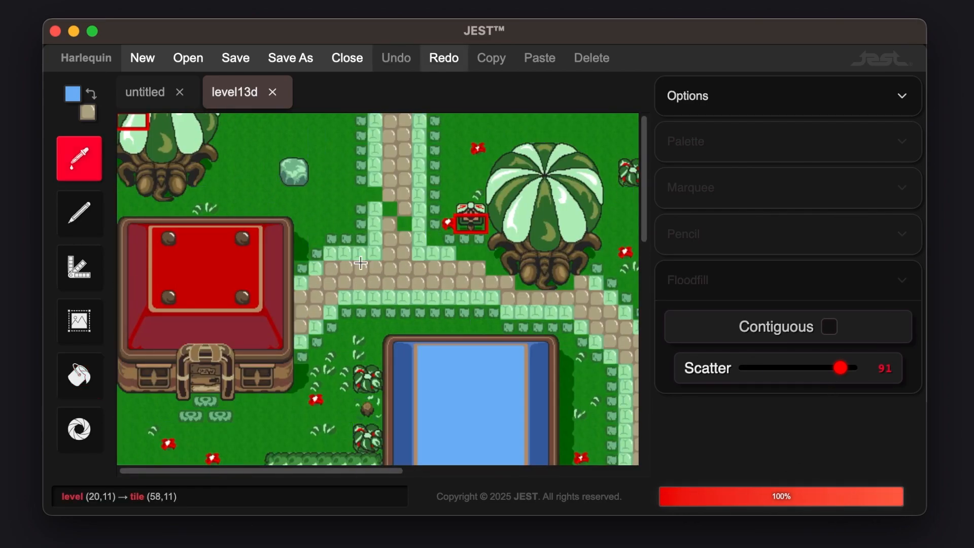
pyautogui.click(266, 144)
pyautogui.press('g')
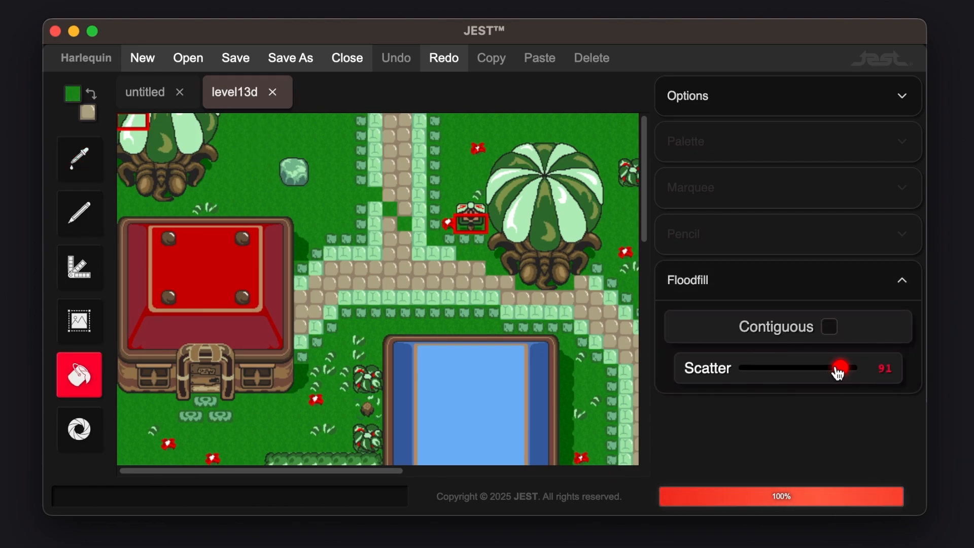
pyautogui.moveTo(843, 370); pyautogui.dragTo(535, 399)
pyautogui.click(135, 93)
pyautogui.click(212, 359)
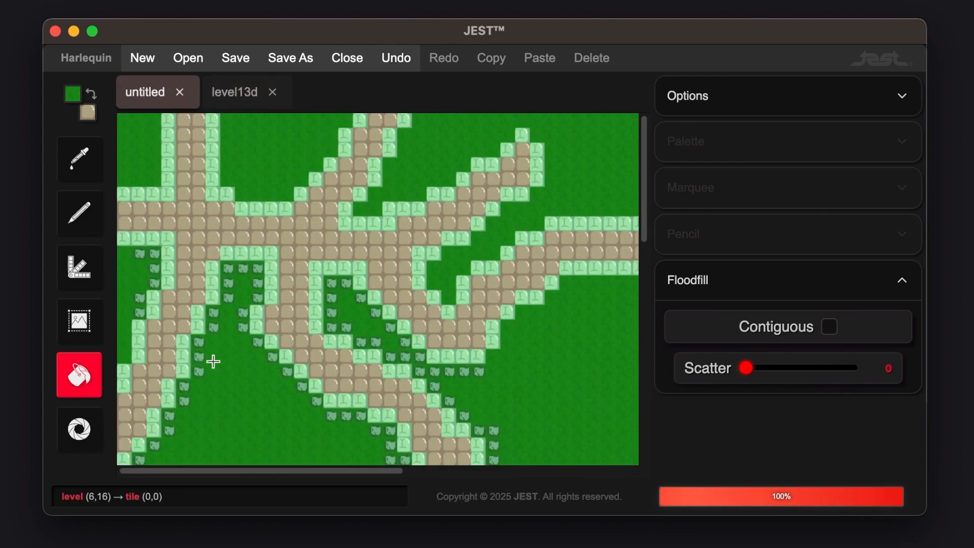
pyautogui.scroll(-3, 213, 361)
pyautogui.scroll(3, 214, 361)
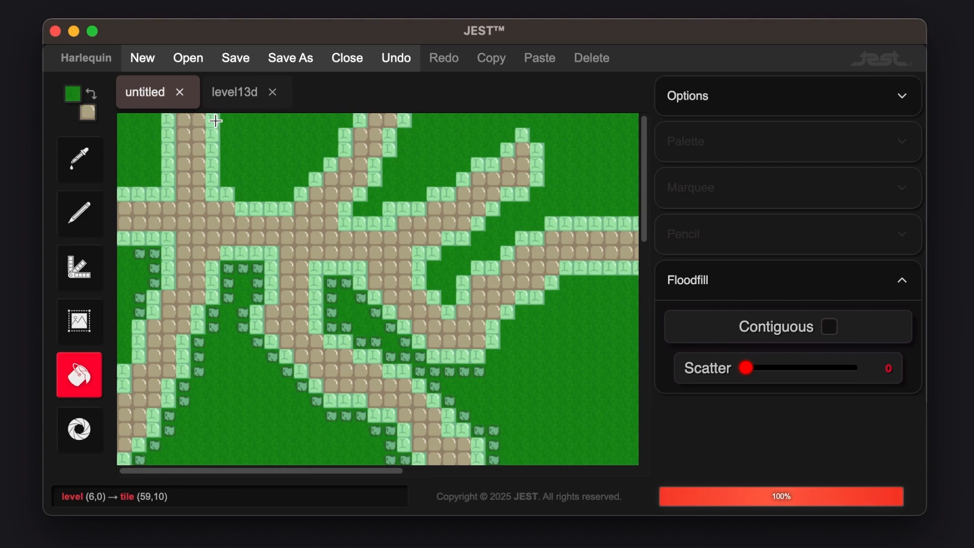
# Flood fill the untitled level's grass with the red flower tile sampled from level13d, using Scatter 99.
pyautogui.click(227, 89)
pyautogui.moveTo(749, 369); pyautogui.dragTo(852, 381)
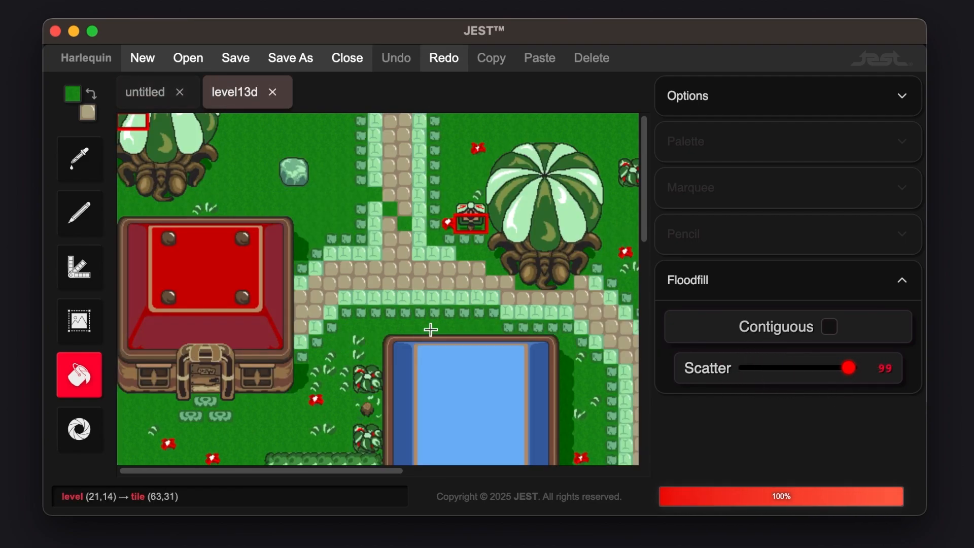
pyautogui.press('i')
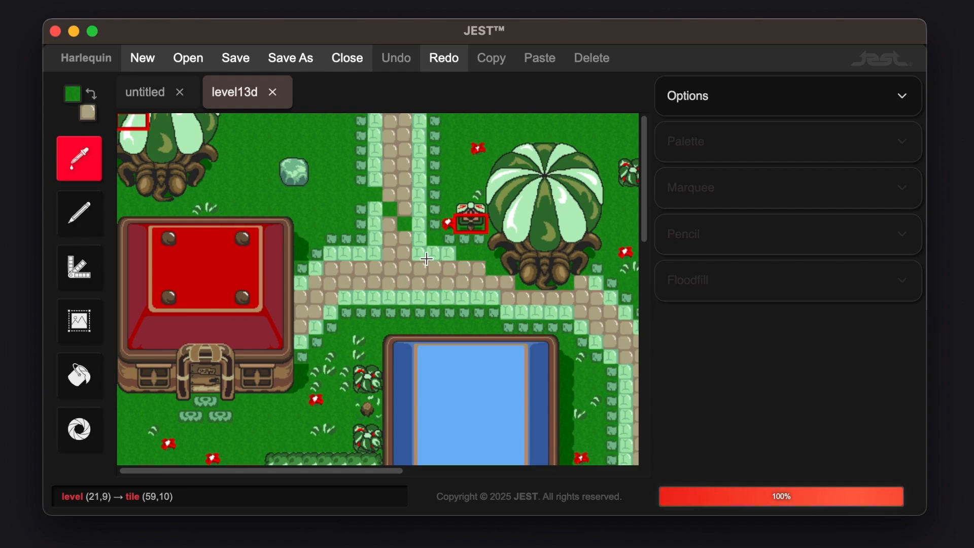
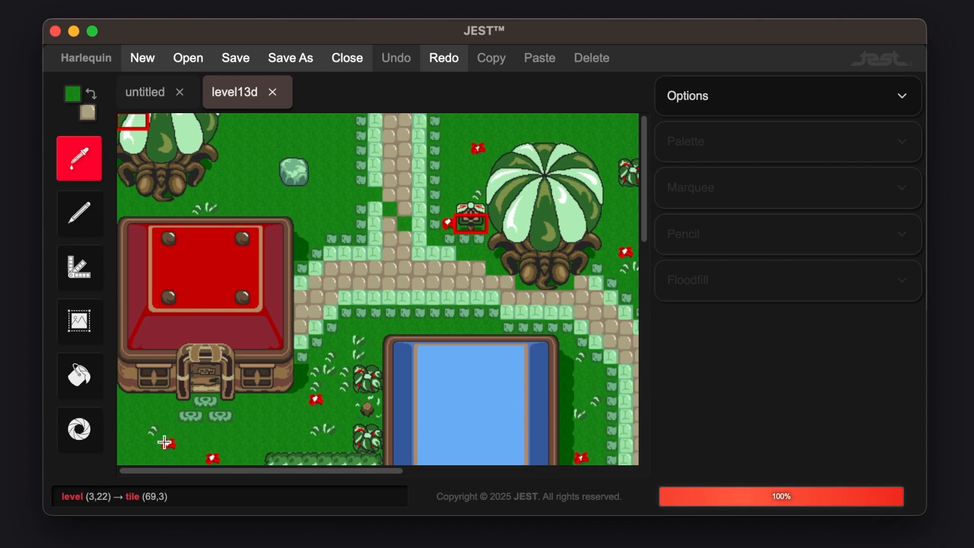
pyautogui.press('f')
pyautogui.click(146, 86)
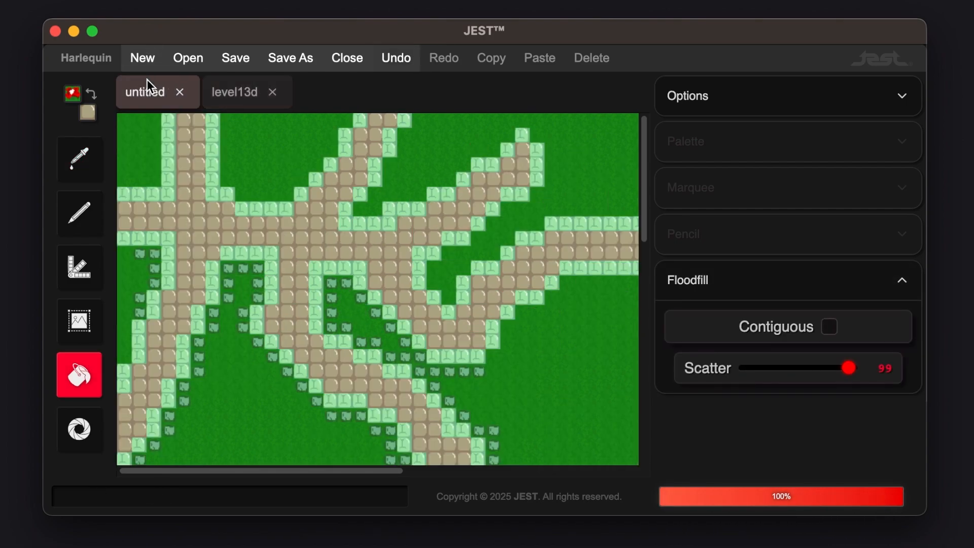
pyautogui.click(602, 364)
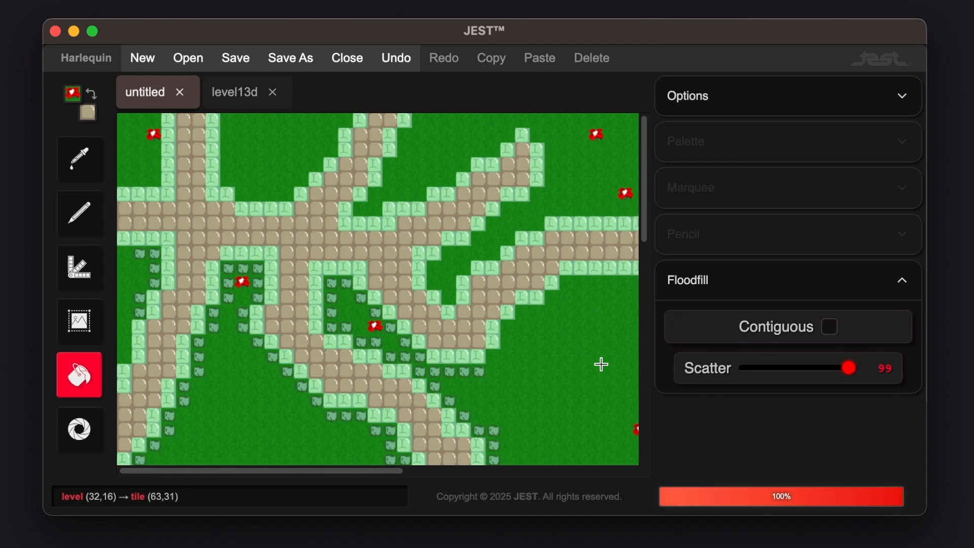
# Replace the upper of the two vertically adjacent red flowers in the untitled level with a plain grass tile, using the pencil.
pyautogui.scroll(-15, 601, 365)
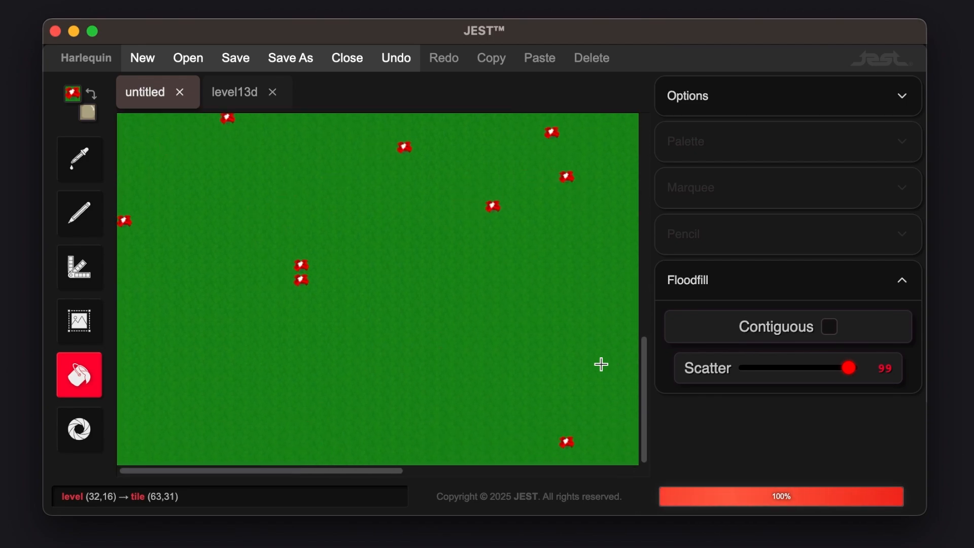
pyautogui.scroll(15, 602, 365)
pyautogui.scroll(-15, 602, 365)
pyautogui.scroll(7, 601, 364)
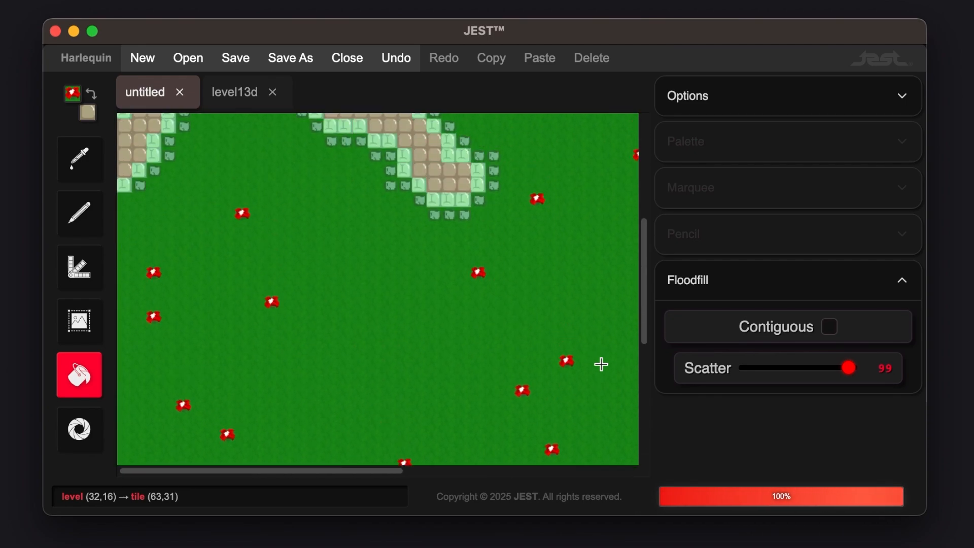
pyautogui.scroll(-7, 602, 364)
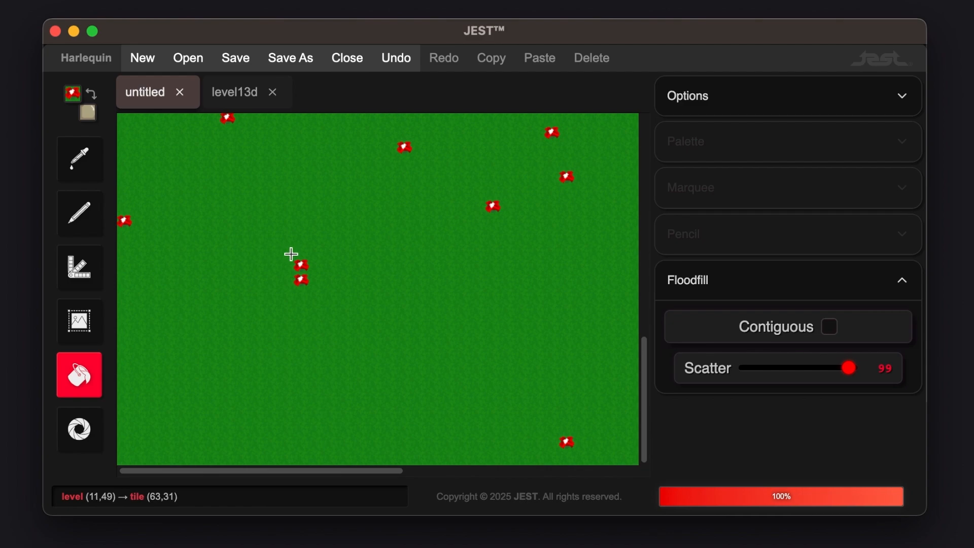
pyautogui.press('b')
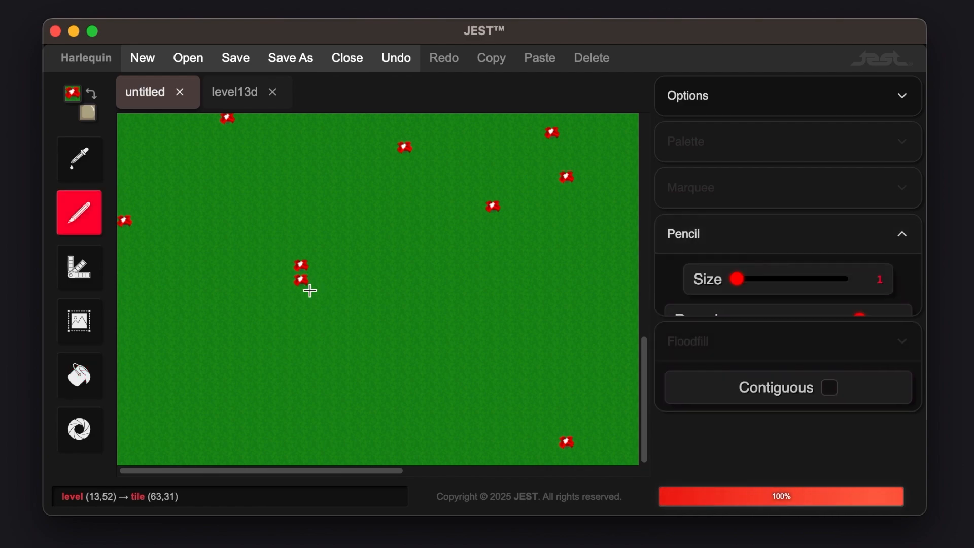
pyautogui.press('i')
pyautogui.click(355, 256)
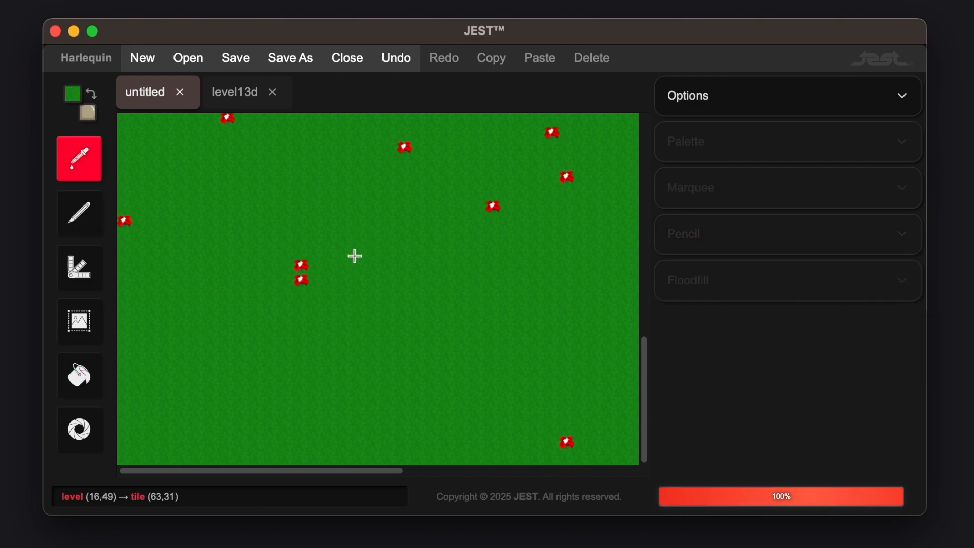
pyautogui.press('b')
pyautogui.click(307, 268)
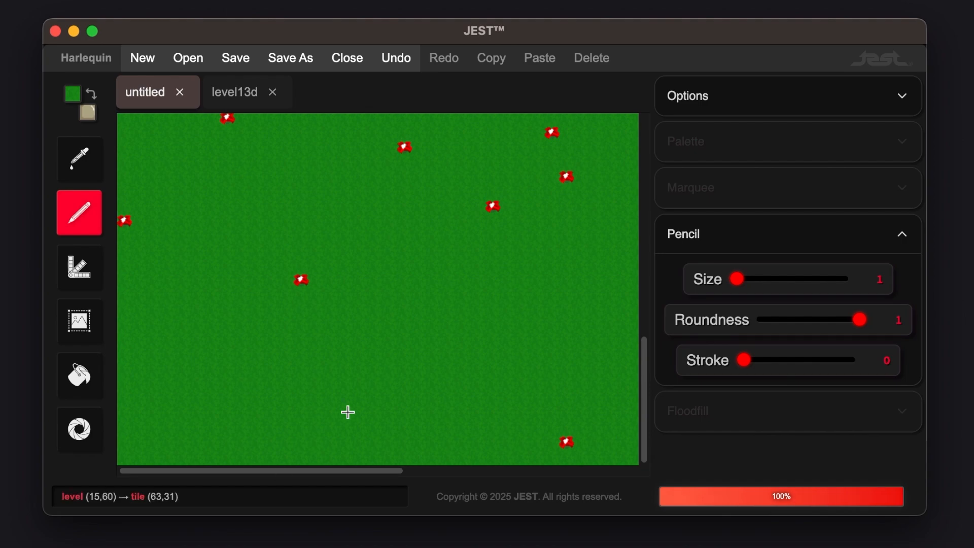
# Pick the red flower tile and pencil a single flower onto the lower grass at level position (6,60).
pyautogui.scroll(6, 348, 411)
pyautogui.scroll(-10, 349, 411)
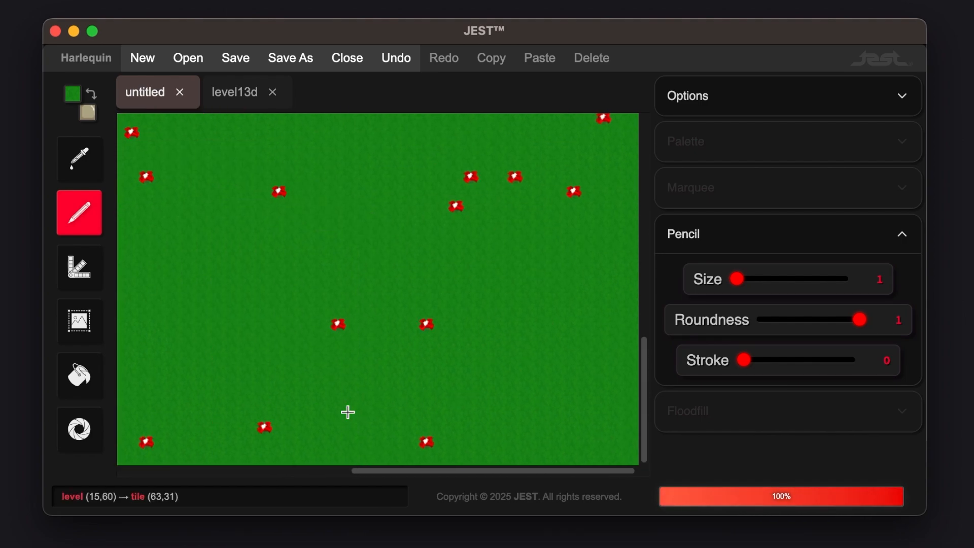
pyautogui.press('i')
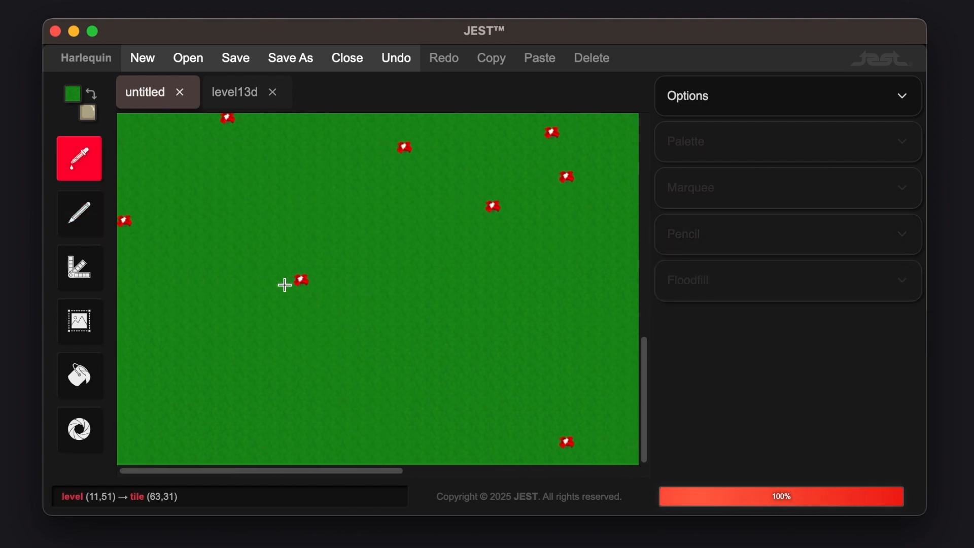
pyautogui.press('p')
pyautogui.click(211, 409)
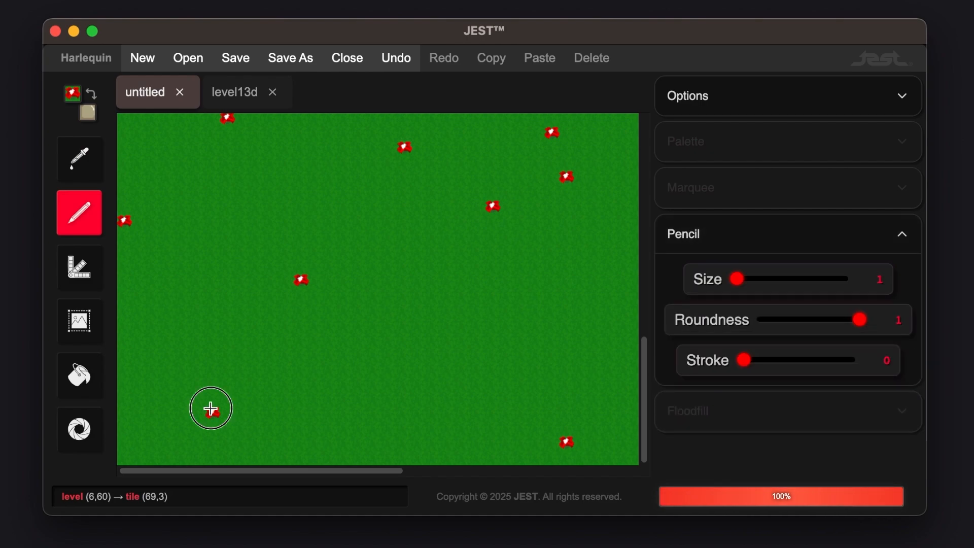
# Pencil one more red flower onto the grass just below the curved stone path in the upper part of the level.
pyautogui.hscroll(10, 450, 359)
pyautogui.scroll(10, 452, 359)
pyautogui.scroll(-10, 452, 359)
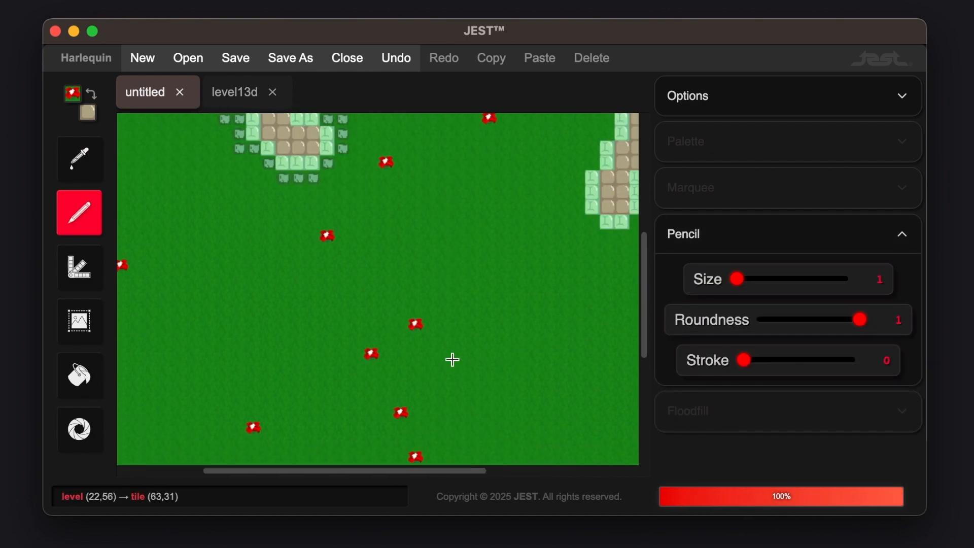
pyautogui.scroll(10, 291, 442)
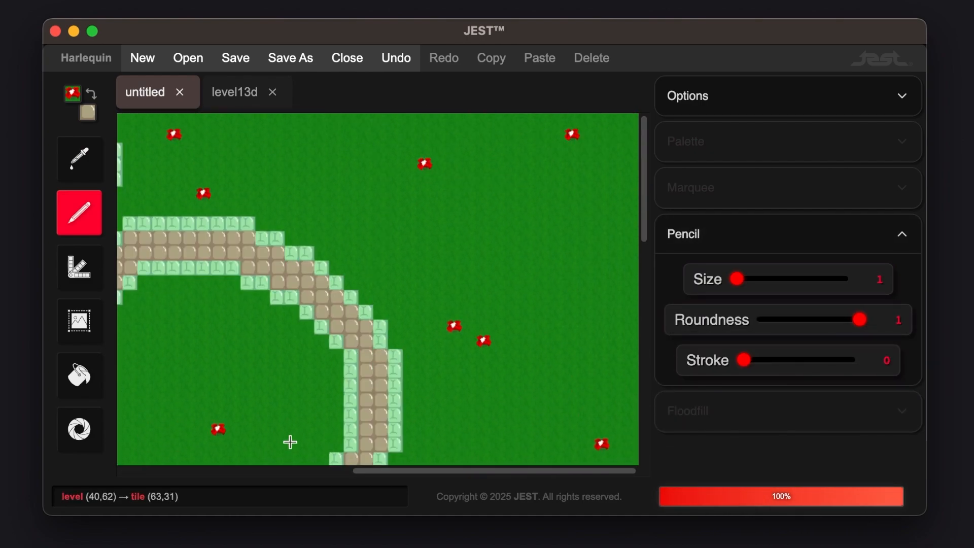
pyautogui.hscroll(-10, 442, 195)
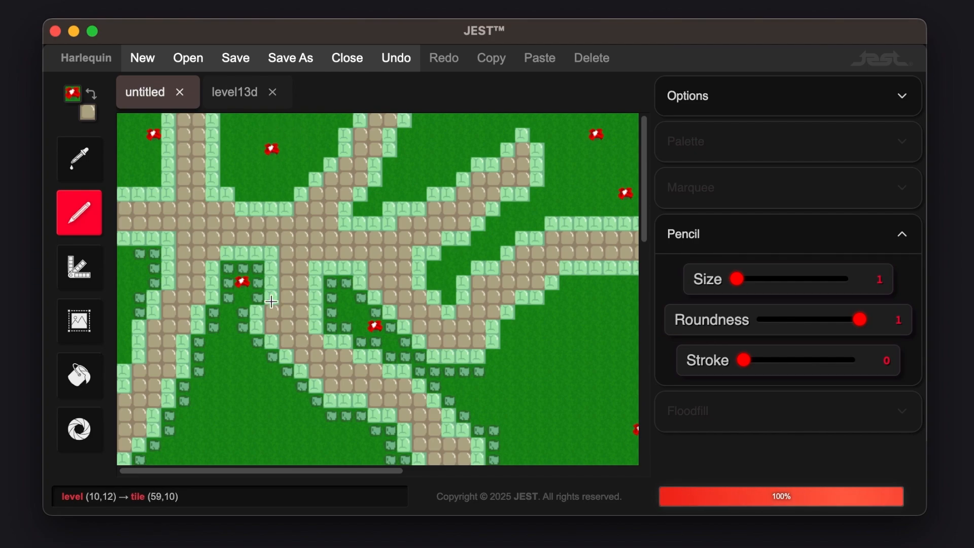
pyautogui.scroll(-5, 272, 282)
pyautogui.hscroll(2, 555, 311)
pyautogui.scroll(3, 555, 311)
pyautogui.click(458, 242)
pyautogui.scroll(1, 474, 403)
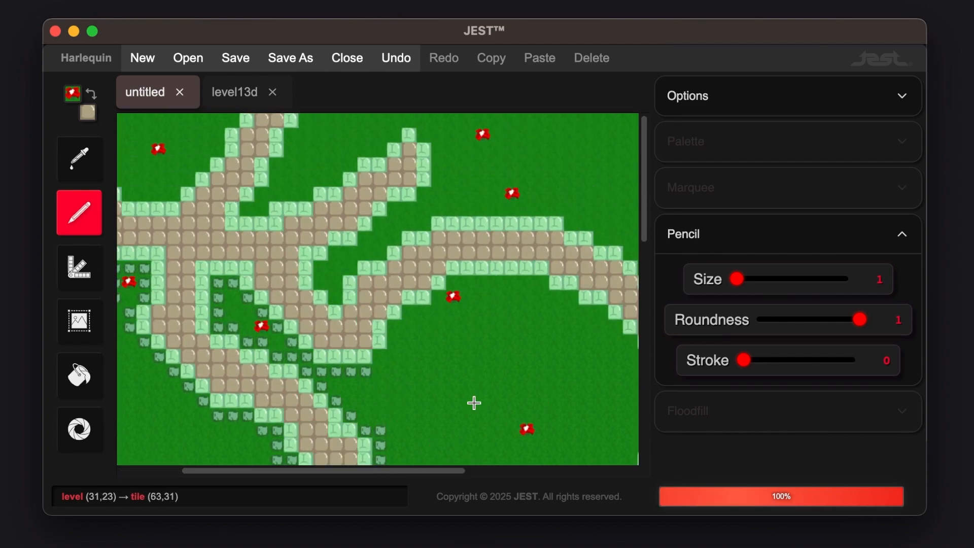
# Examine how the red flowers are distributed across the whole untitled level.
pyautogui.hscroll(6, 474, 403)
pyautogui.scroll(-3, 474, 403)
pyautogui.scroll(-5, 474, 403)
pyautogui.hscroll(-8, 474, 403)
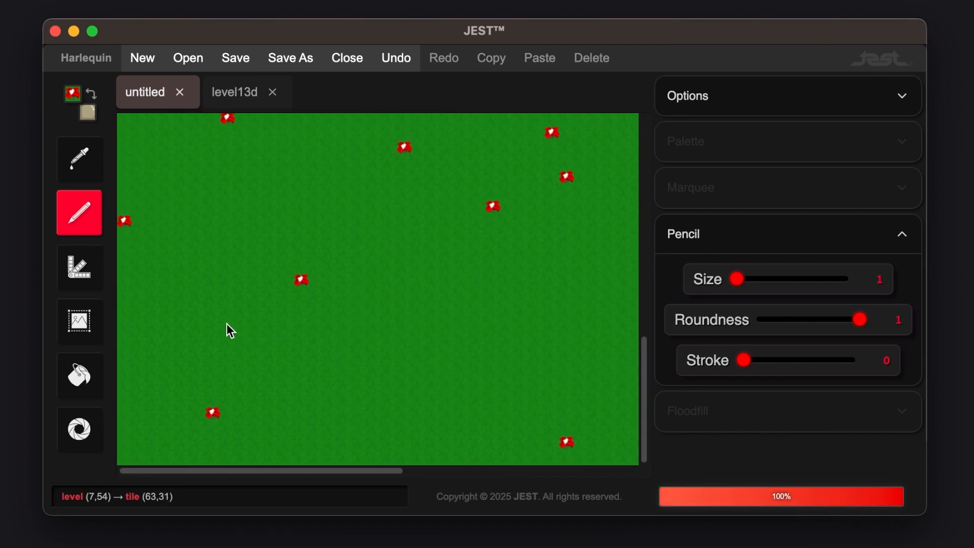
pyautogui.scroll(5, 333, 433)
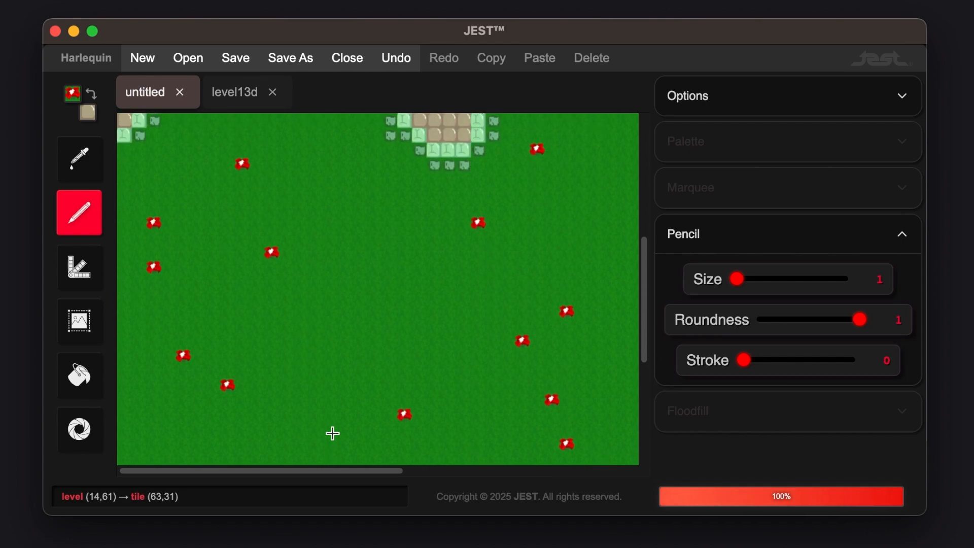
pyautogui.scroll(-5, 332, 433)
pyautogui.hscroll(3, 333, 433)
pyautogui.hscroll(-3, 333, 433)
pyautogui.scroll(10, 332, 433)
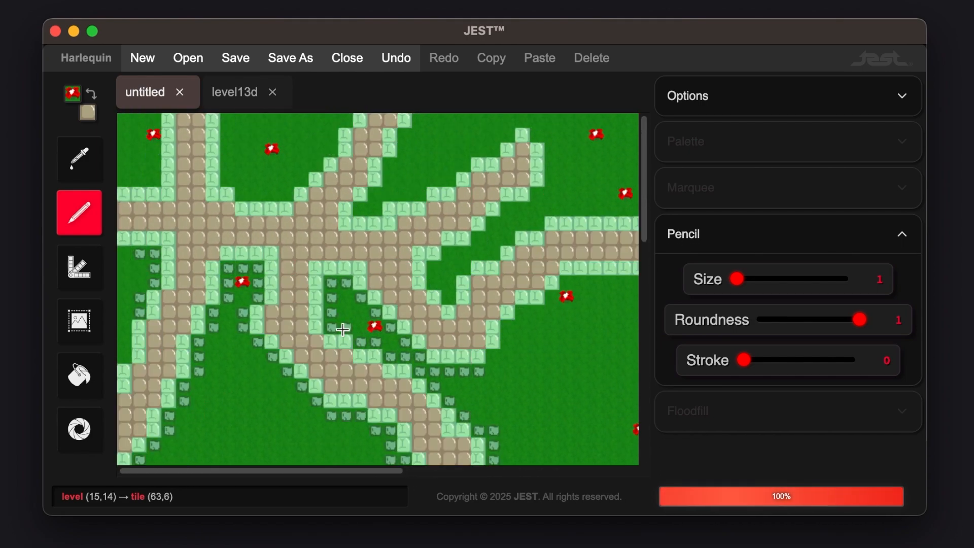
pyautogui.scroll(-10, 343, 329)
pyautogui.hscroll(6, 343, 329)
pyautogui.scroll(10, 343, 330)
pyautogui.hscroll(-6, 343, 329)
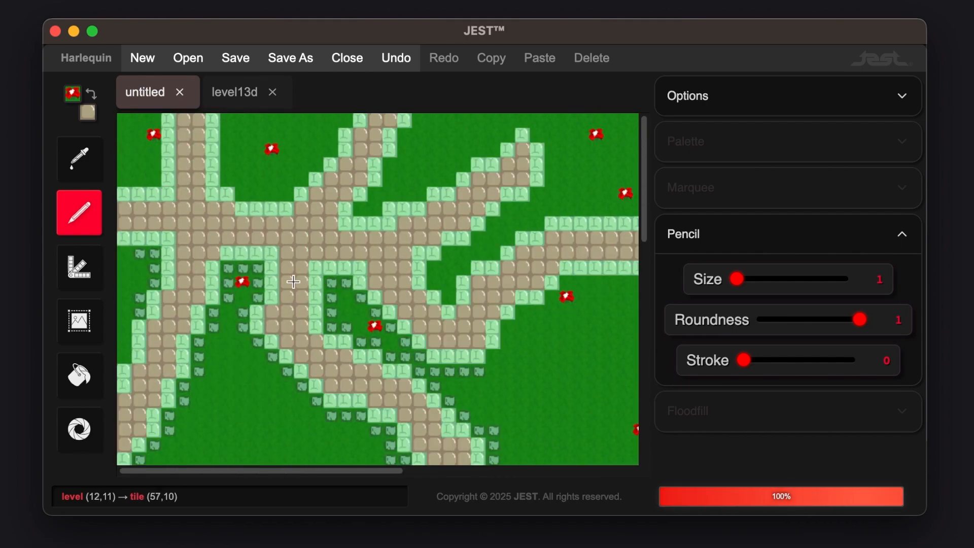
pyautogui.scroll(-5, 293, 281)
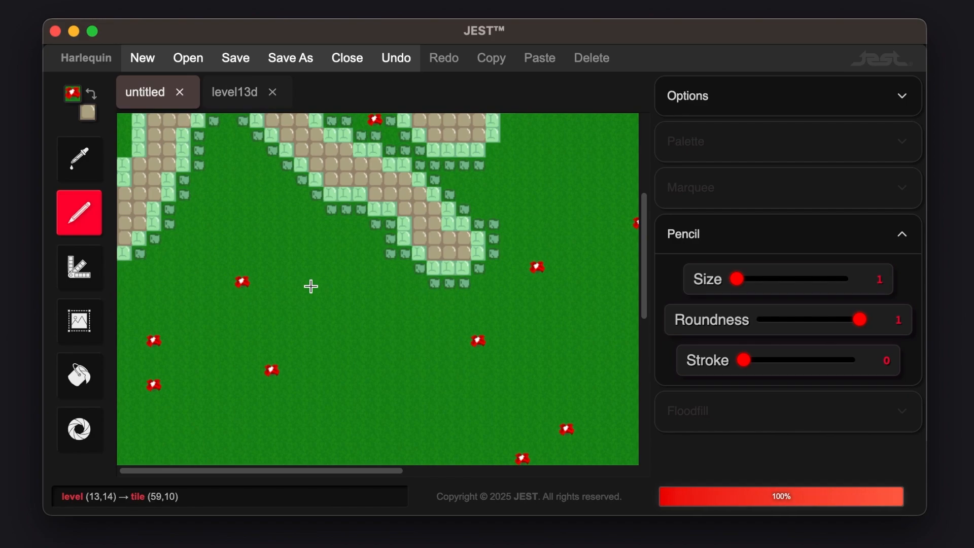
pyautogui.scroll(5, 311, 287)
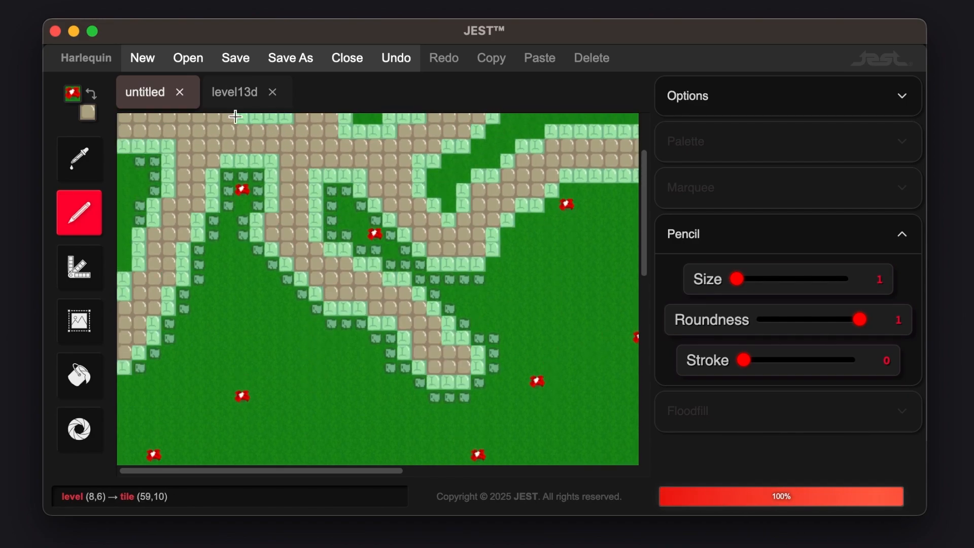
# Sample the left-half grass-blade tile (0,0) from level13d and return to the untitled level.
pyautogui.click(234, 91)
pyautogui.press('i')
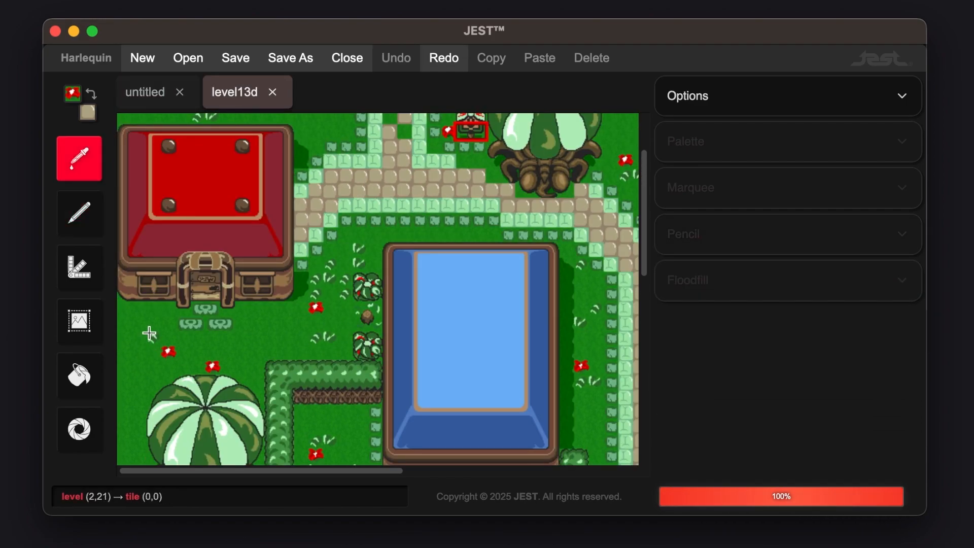
pyautogui.click(387, 344)
pyautogui.press('p')
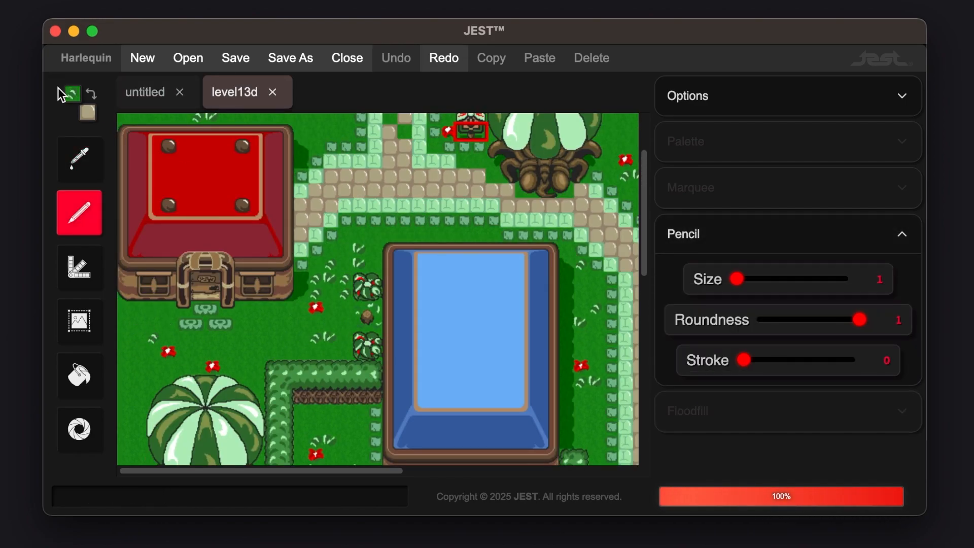
pyautogui.click(146, 91)
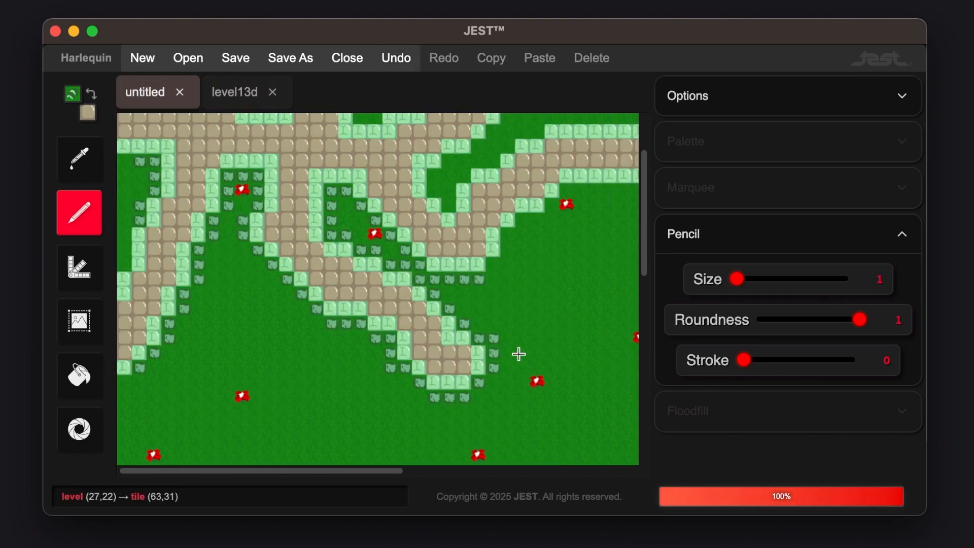
# Scatter the left-half grass-blade tile over the untitled level's plain grass with a non-contiguous flood fill at scatter 99.
pyautogui.press('f')
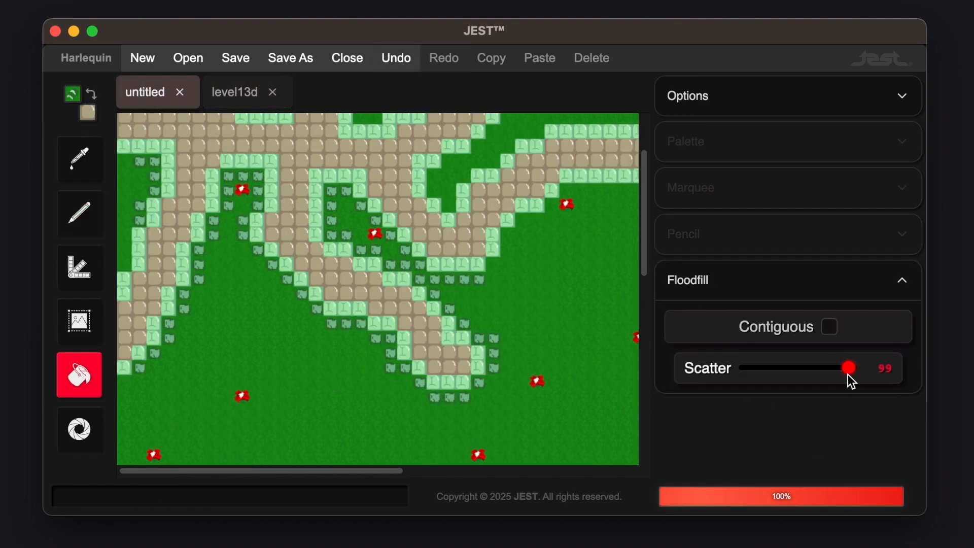
pyautogui.click(286, 396)
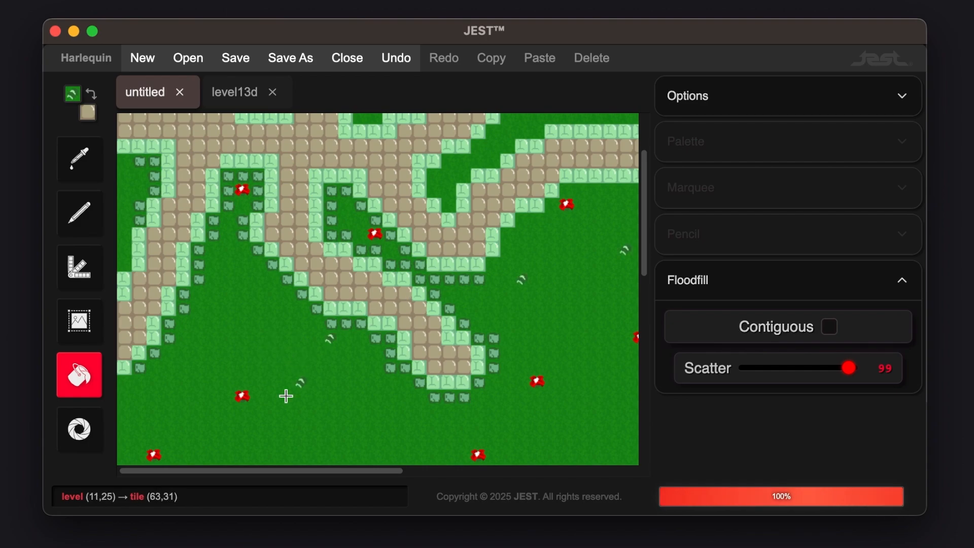
pyautogui.scroll(-10, 286, 396)
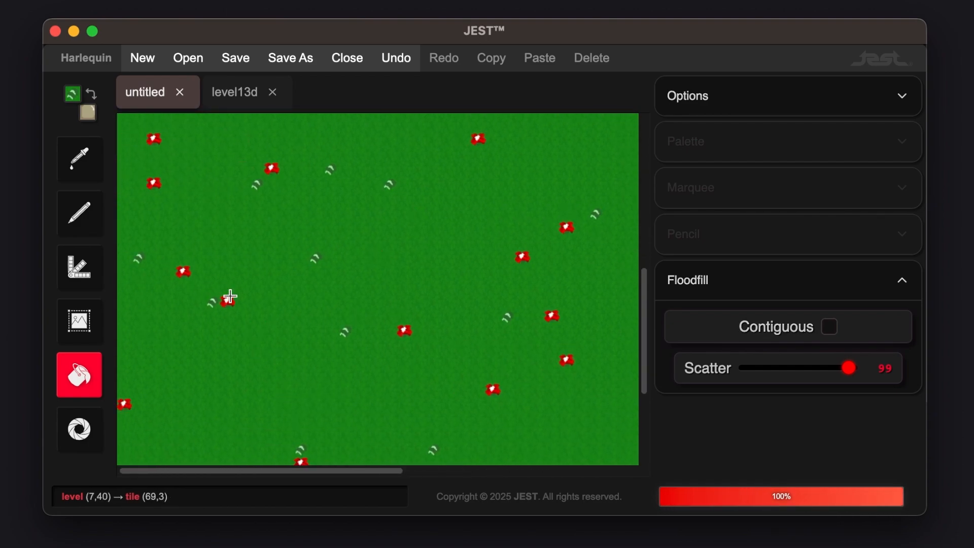
pyautogui.hscroll(10, 511, 290)
pyautogui.scroll(10, 511, 289)
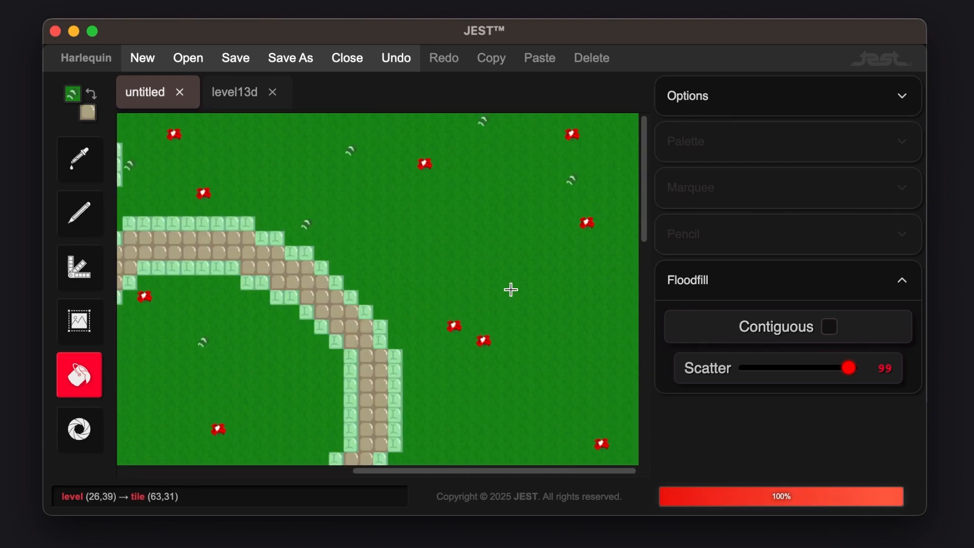
pyautogui.hscroll(-10, 511, 289)
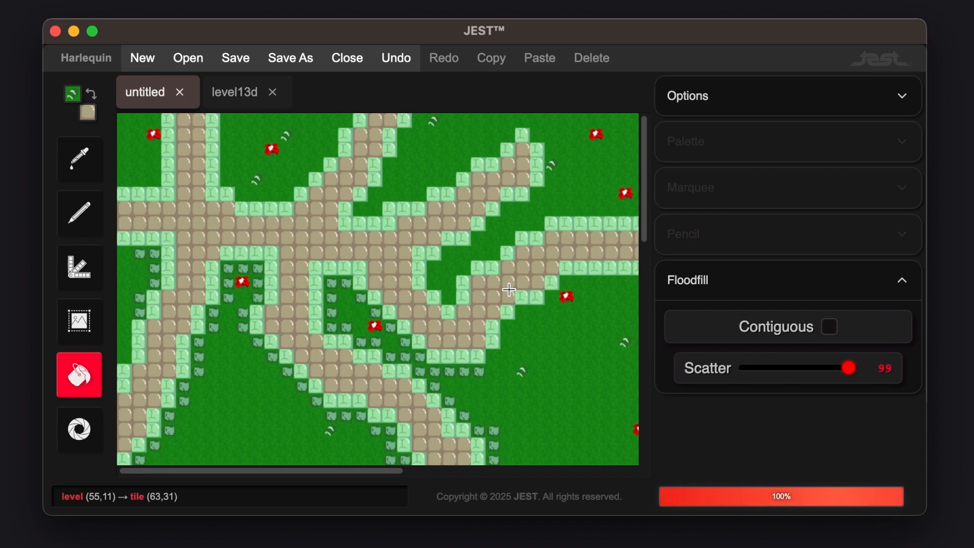
pyautogui.scroll(-10, 389, 323)
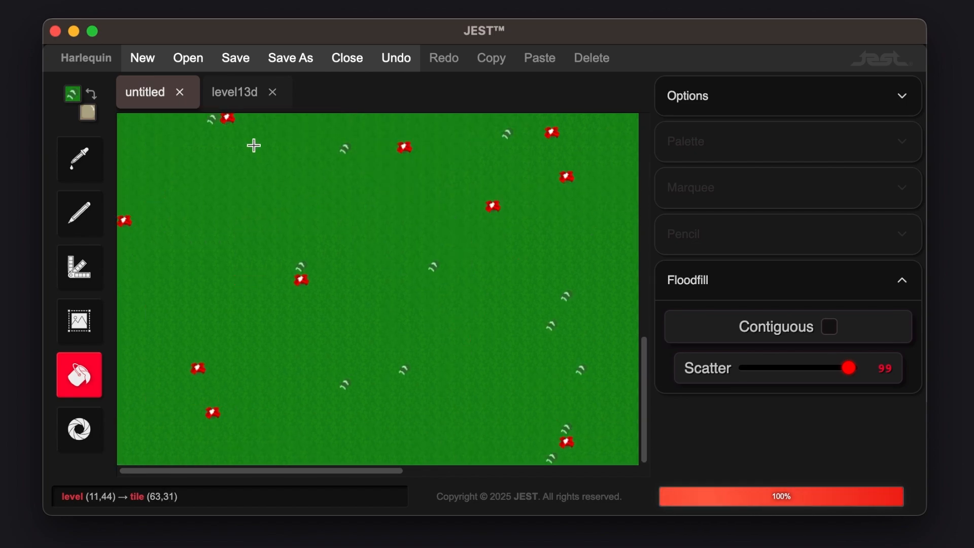
# Sample the matching right-half grass-blade tile (1,0) from level13d and return to the untitled level with the pencil.
pyautogui.click(233, 94)
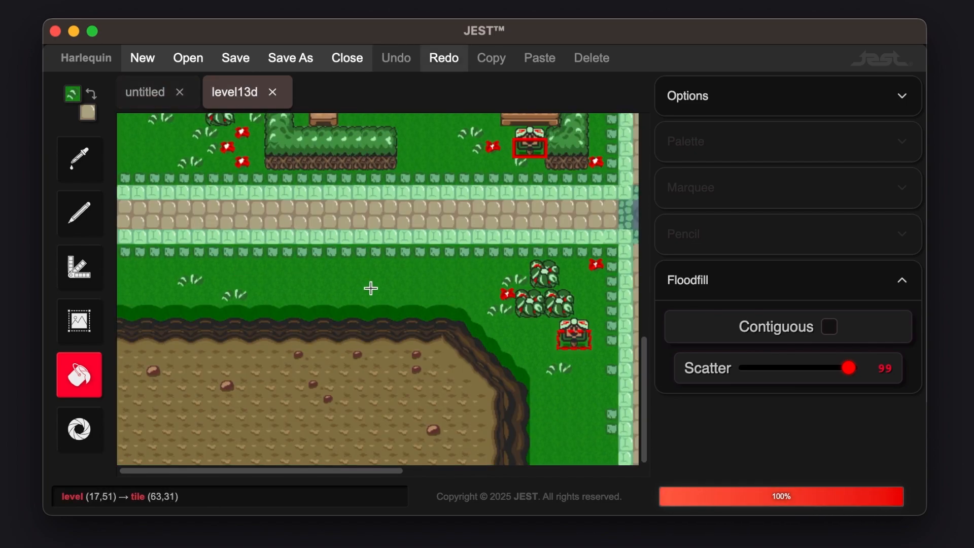
pyautogui.press('p')
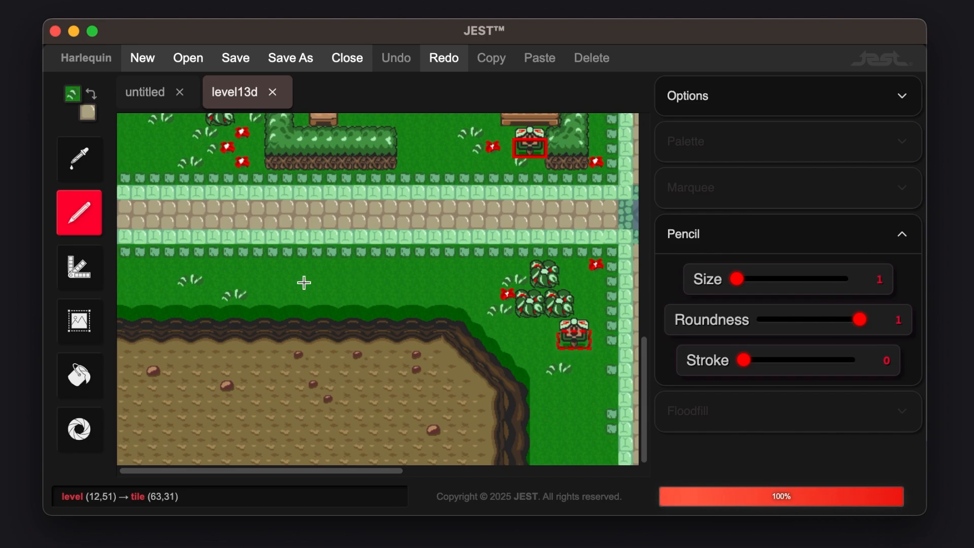
pyautogui.press('i')
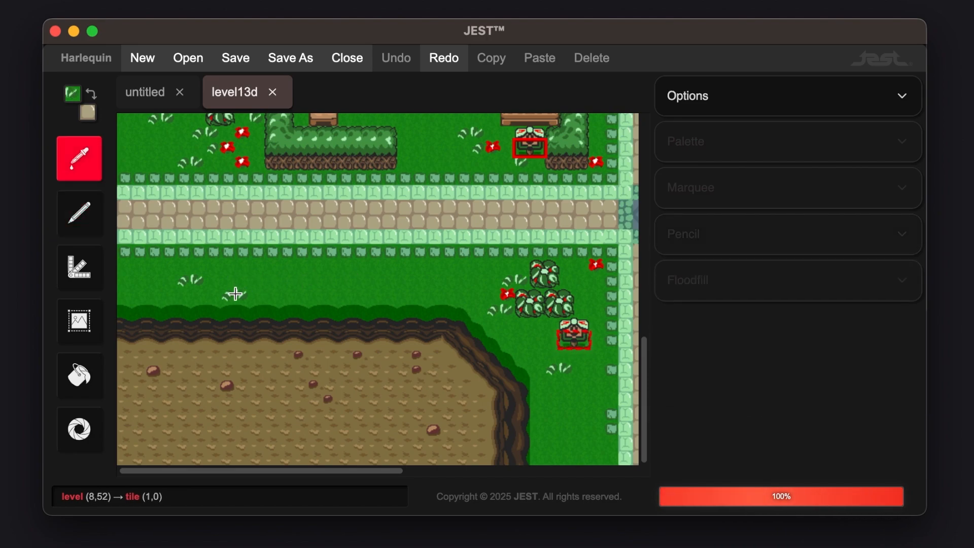
pyautogui.press('p')
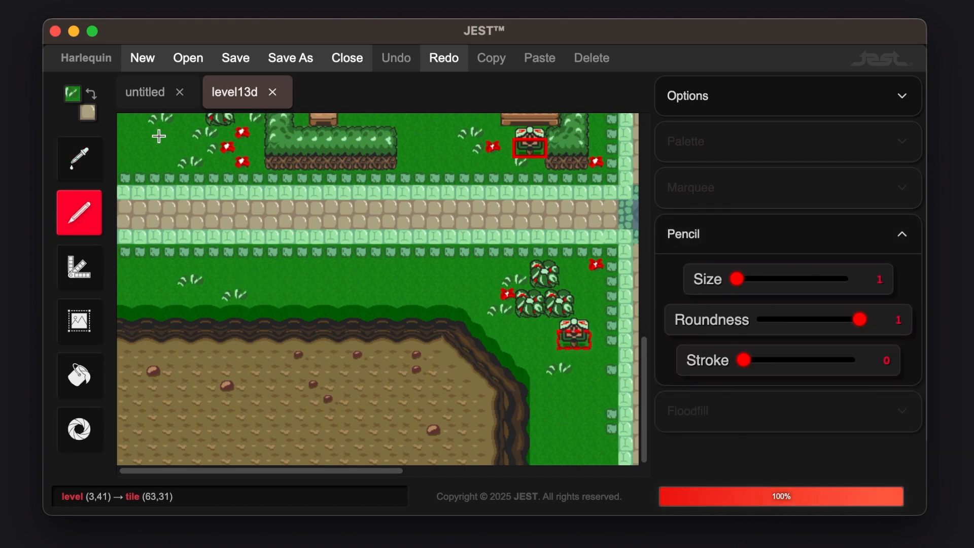
pyautogui.click(141, 90)
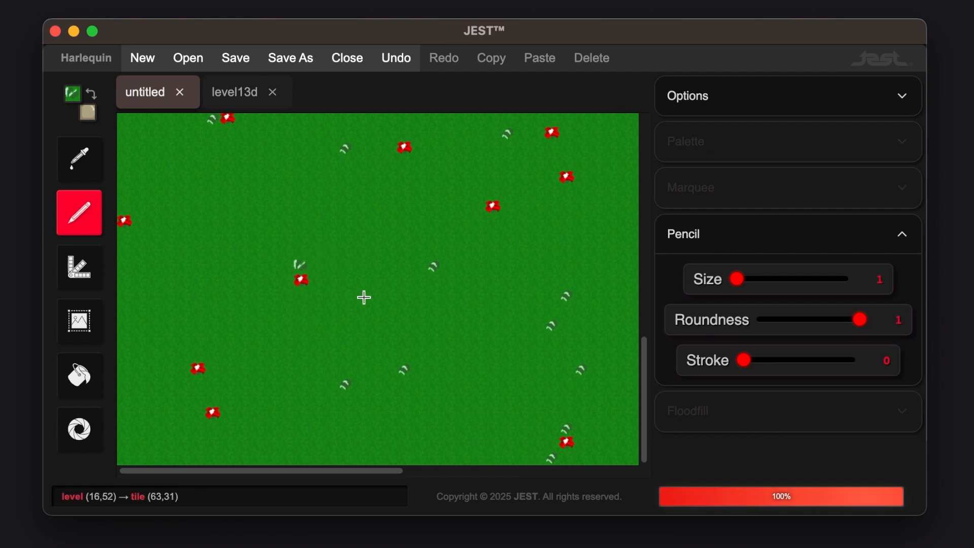
# Pencil right-half grass blades directly beside the scattered left halves in the lower part of the level.
pyautogui.click(310, 260)
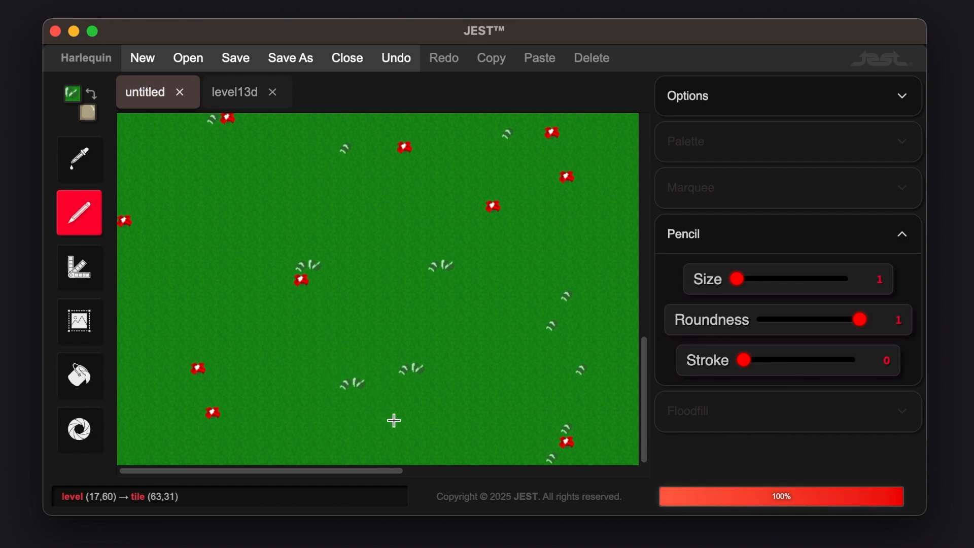
pyautogui.hscroll(5, 391, 420)
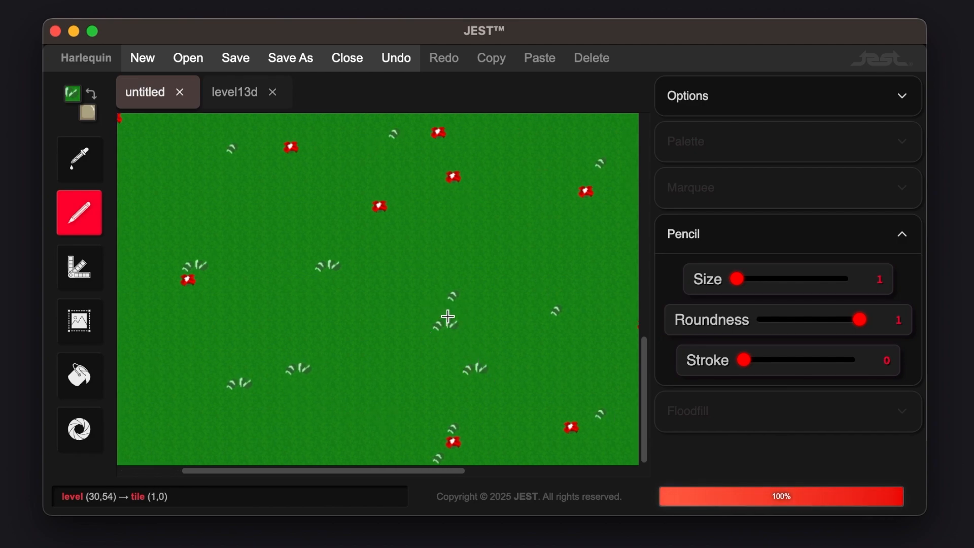
pyautogui.hscroll(5, 462, 315)
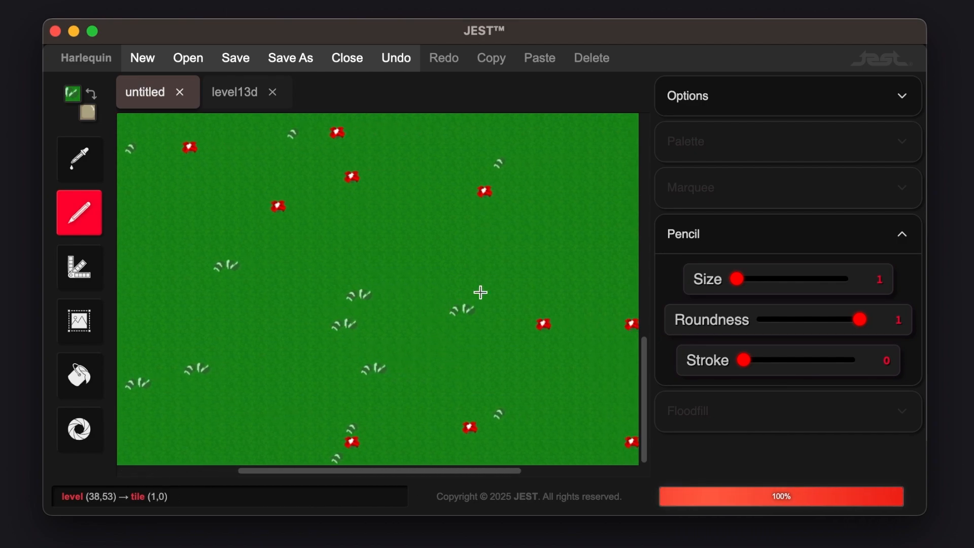
pyautogui.hscroll(-8, 481, 293)
pyautogui.scroll(3, 482, 194)
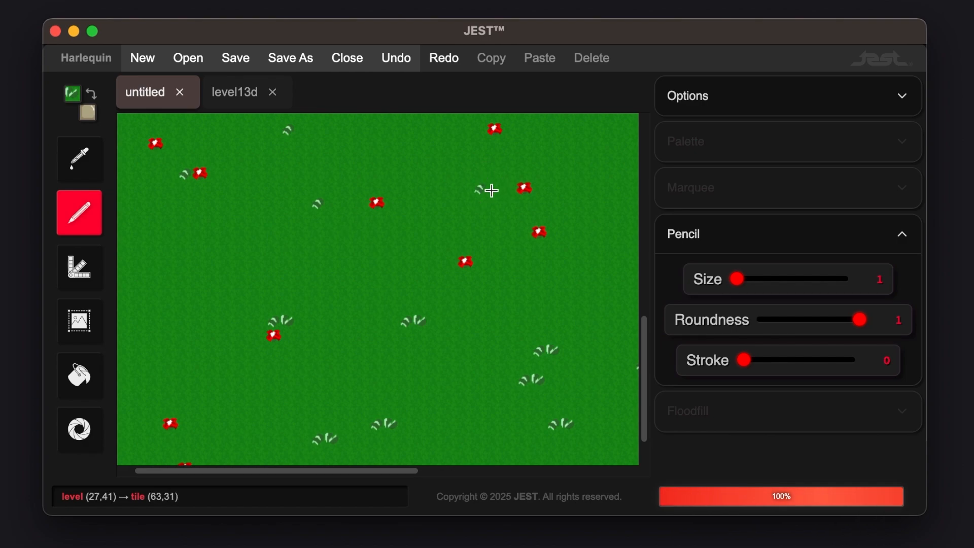
# Complete the grass tufts across the middle of the level and just below the stone paths with right-half blades.
pyautogui.click(492, 191)
pyautogui.scroll(10, 269, 284)
pyautogui.hscroll(5, 269, 284)
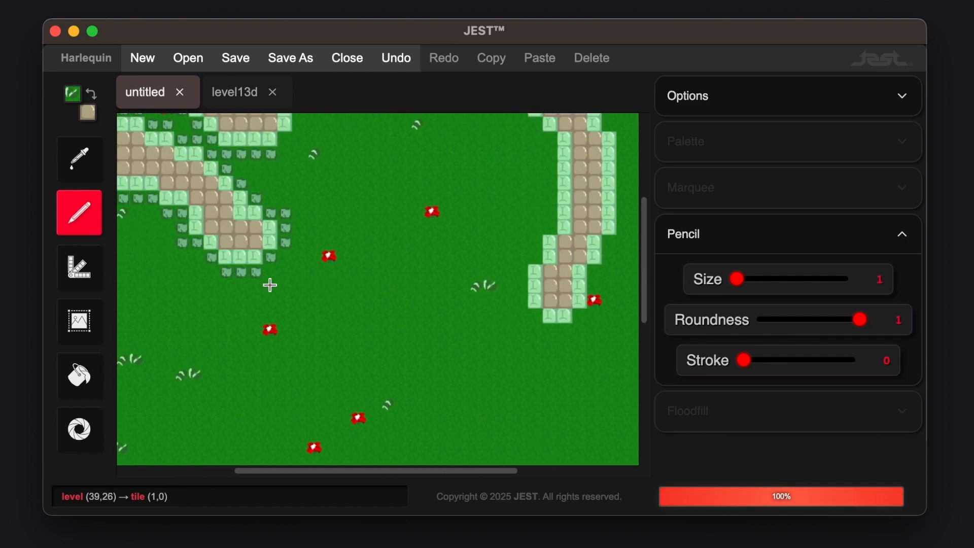
pyautogui.hscroll(-5, 364, 255)
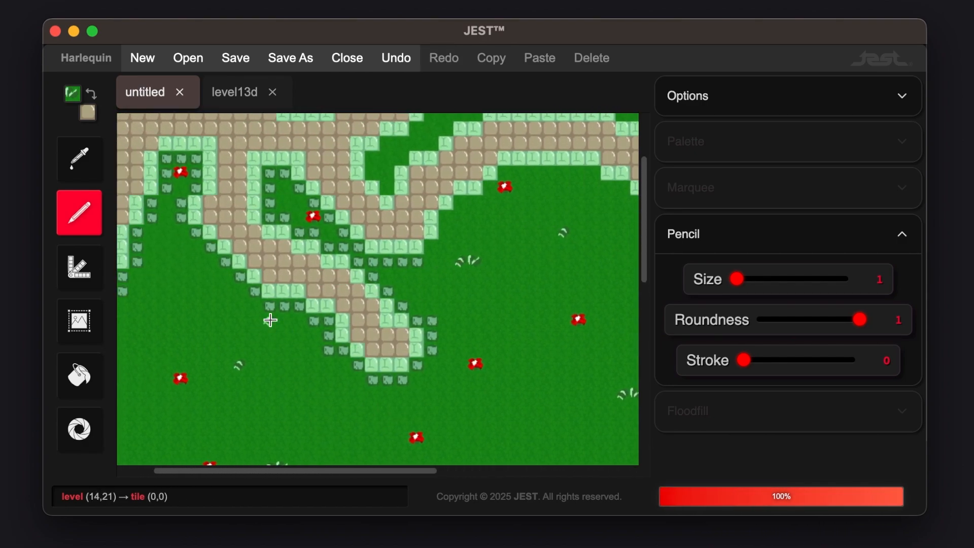
pyautogui.scroll(-5, 271, 409)
pyautogui.scroll(8, 271, 409)
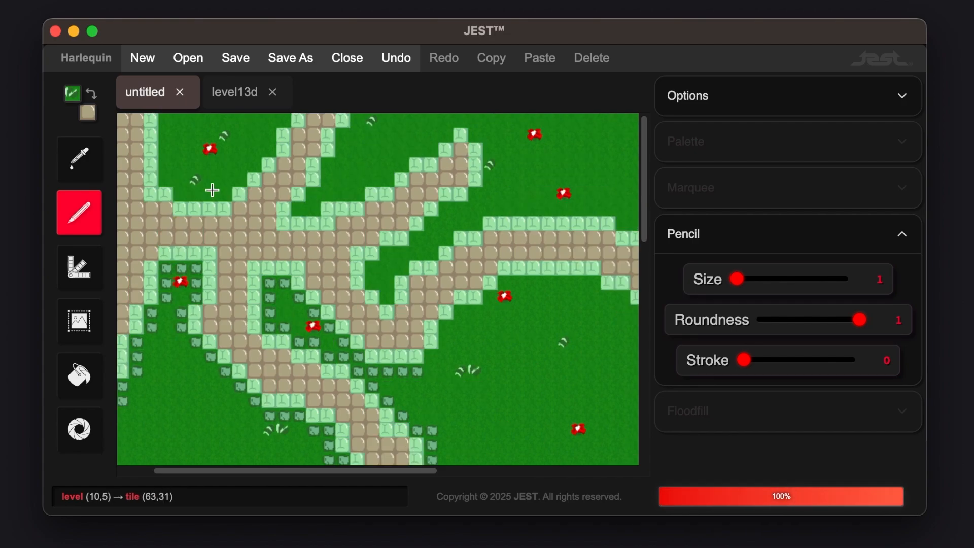
# Pencil right-half blades next to the left halves on the upper grass, around the curved path and between the path branches.
pyautogui.hscroll(8, 561, 170)
pyautogui.scroll(-12, 560, 170)
pyautogui.hscroll(-9, 560, 170)
pyautogui.scroll(8, 560, 170)
pyautogui.scroll(5, 560, 170)
pyautogui.hscroll(9, 560, 170)
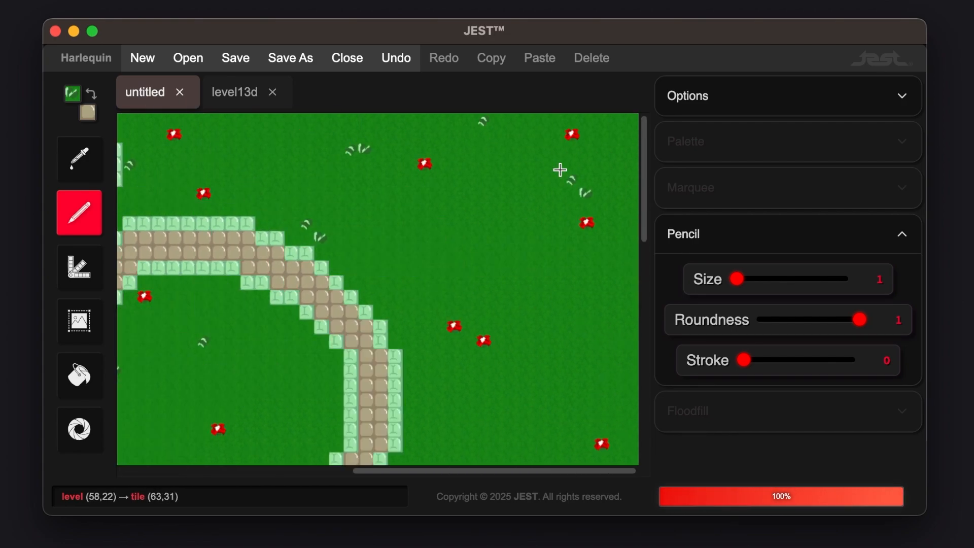
pyautogui.scroll(-12, 560, 170)
pyautogui.hscroll(-9, 560, 170)
pyautogui.scroll(4, 560, 170)
pyautogui.hscroll(6, 560, 170)
pyautogui.scroll(8, 560, 170)
pyautogui.hscroll(-6, 560, 170)
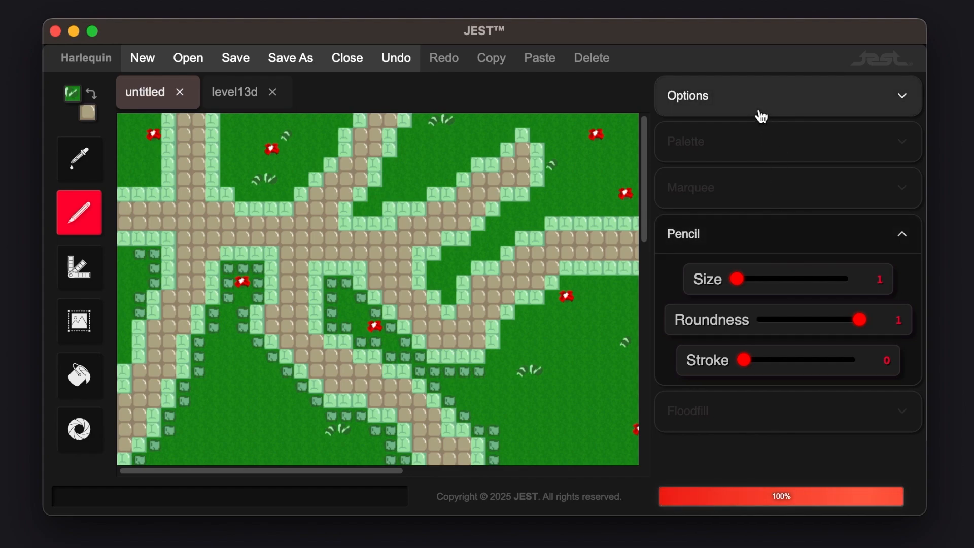
# Choose the small brown stone on grass from the tile palette as the drawing tile.
pyautogui.press('p')
pyautogui.scroll(-4, 819, 400)
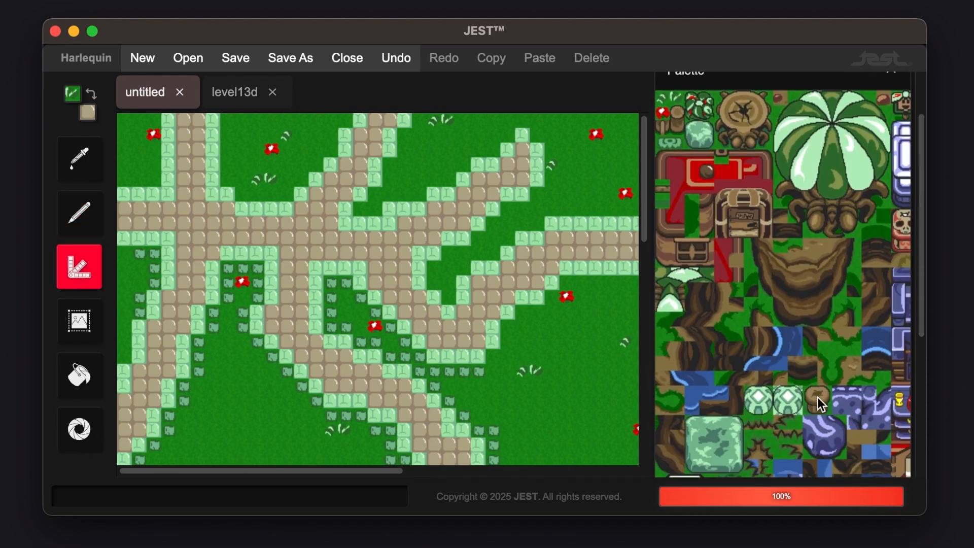
pyautogui.scroll(-2, 802, 401)
pyautogui.scroll(5, 802, 401)
pyautogui.hscroll(2, 802, 401)
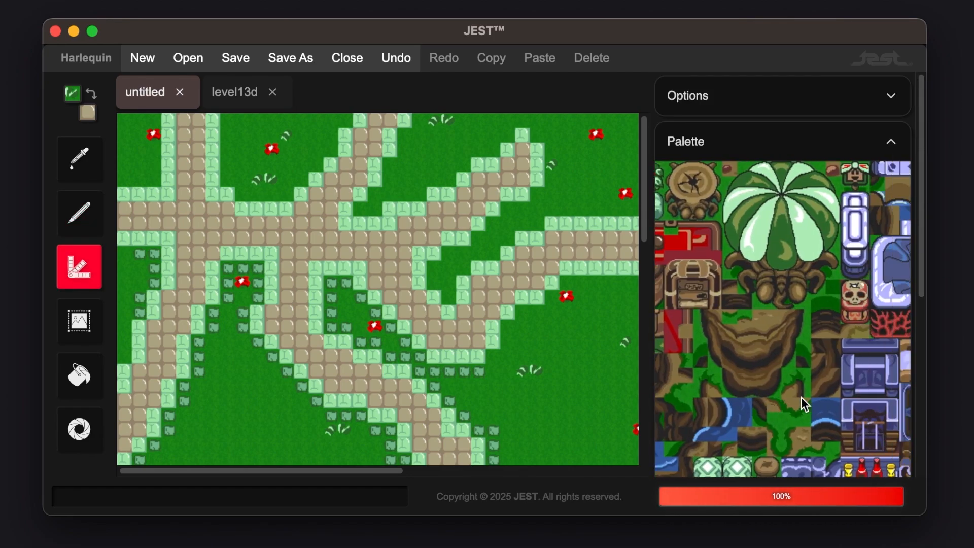
pyautogui.scroll(-6, 802, 401)
# Scatter the small brown stone tile over the plain grass with flood fill at scatter 99 and check its distribution.
pyautogui.press('f')
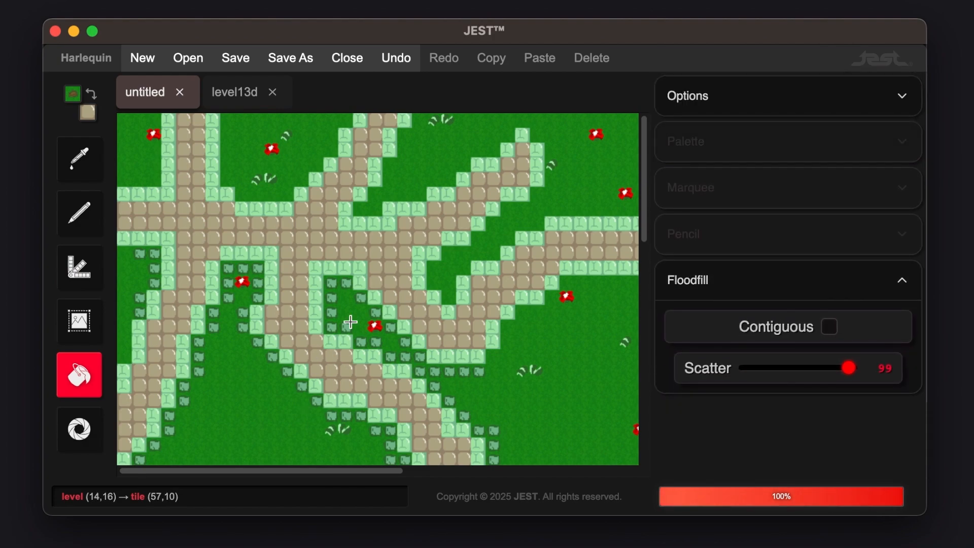
pyautogui.hscroll(5, 426, 305)
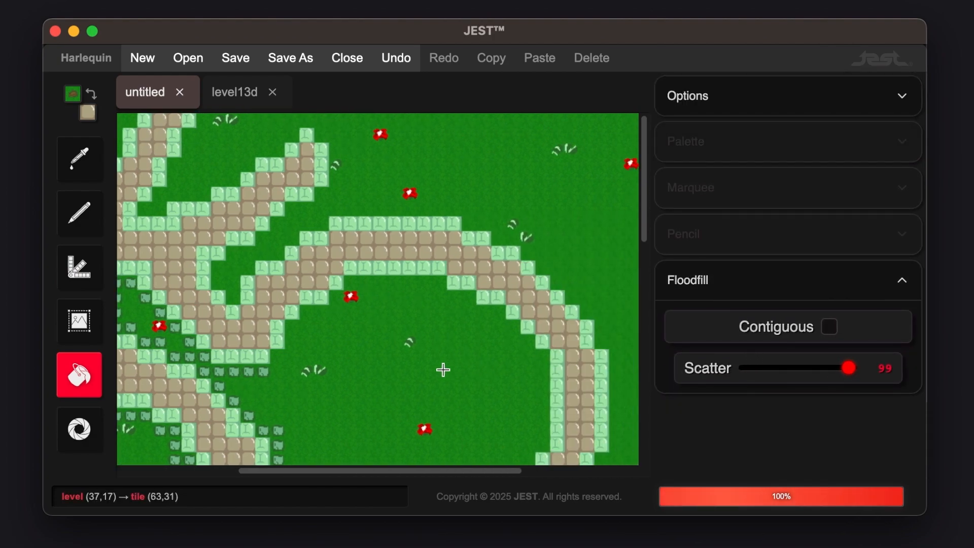
pyautogui.hscroll(-5, 482, 369)
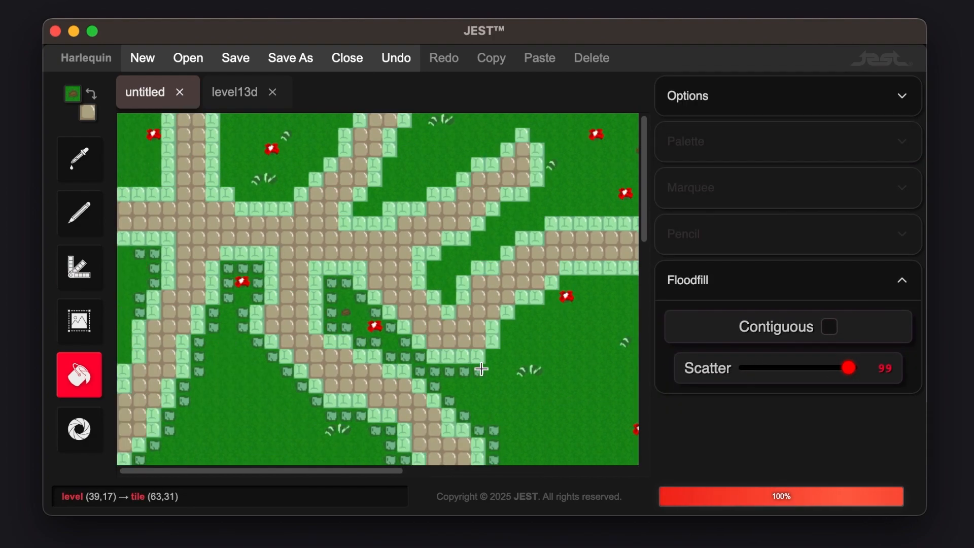
pyautogui.scroll(-10, 409, 304)
pyautogui.hscroll(8, 409, 305)
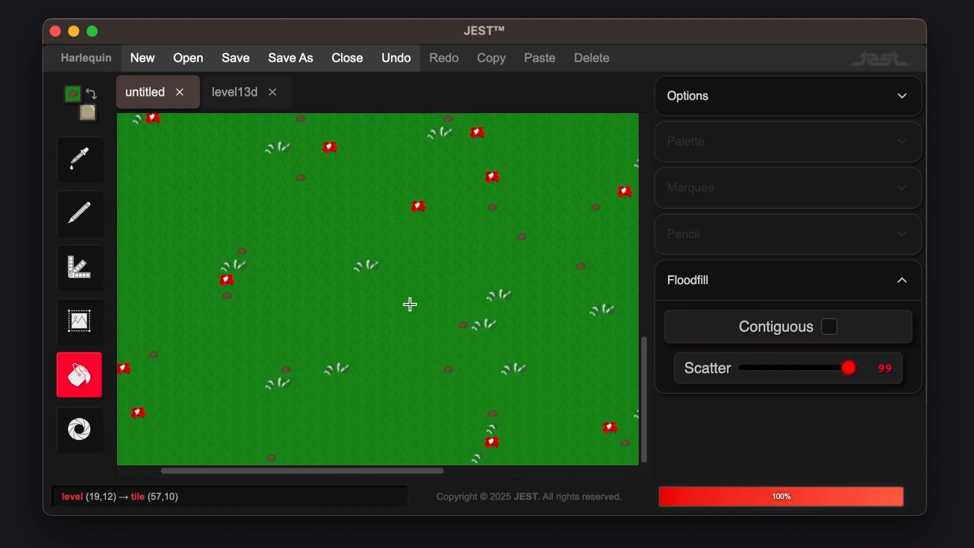
pyautogui.scroll(5, 410, 304)
pyautogui.scroll(5, 410, 305)
pyautogui.scroll(-10, 410, 305)
pyautogui.hscroll(-8, 410, 305)
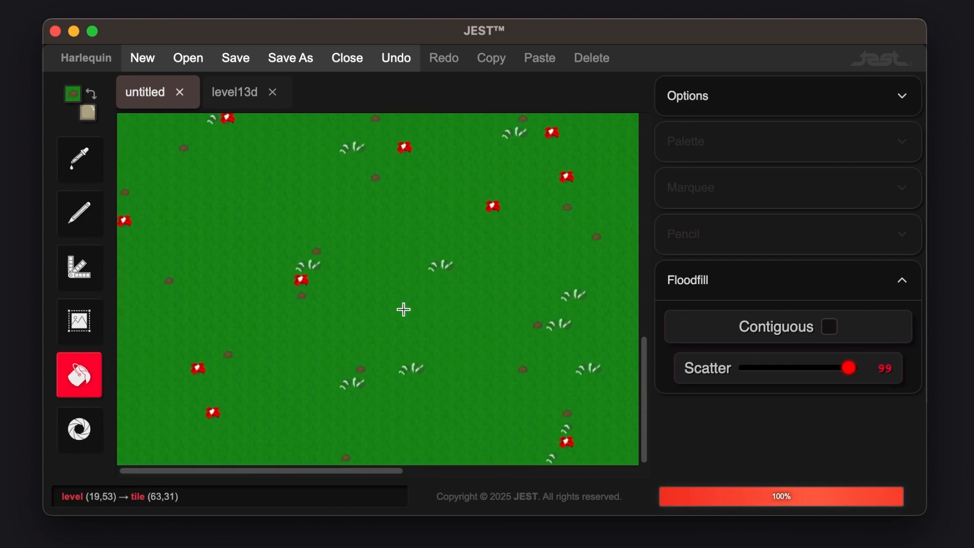
# Undo the brown stone scatter and flood fill the plain grass again with the same tile at scatter 99.
pyautogui.press('p')
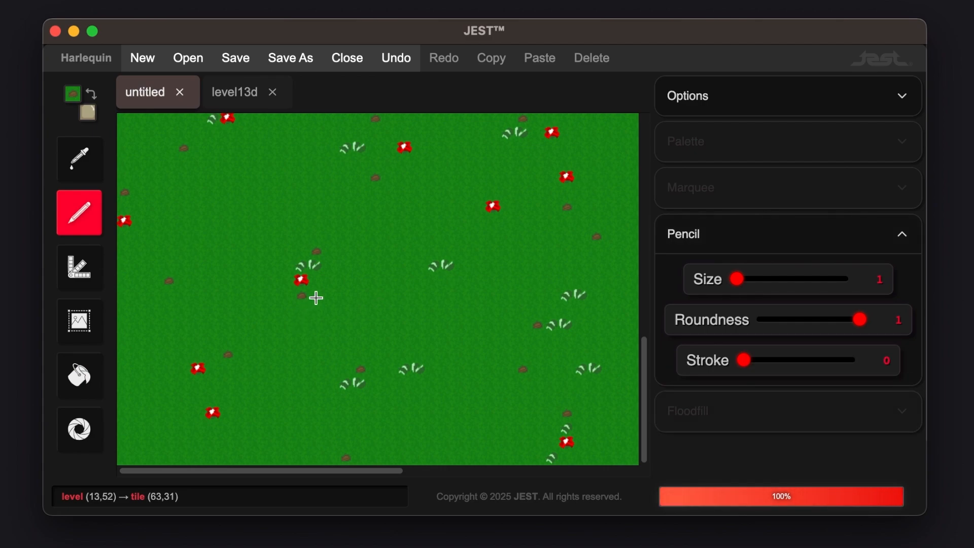
pyautogui.click(395, 60)
pyautogui.press('f')
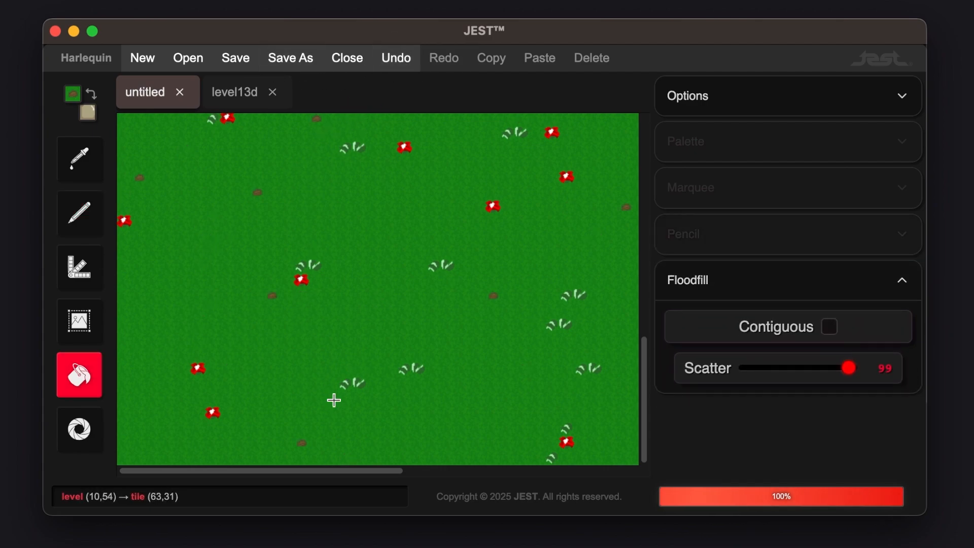
pyautogui.hscroll(10, 418, 321)
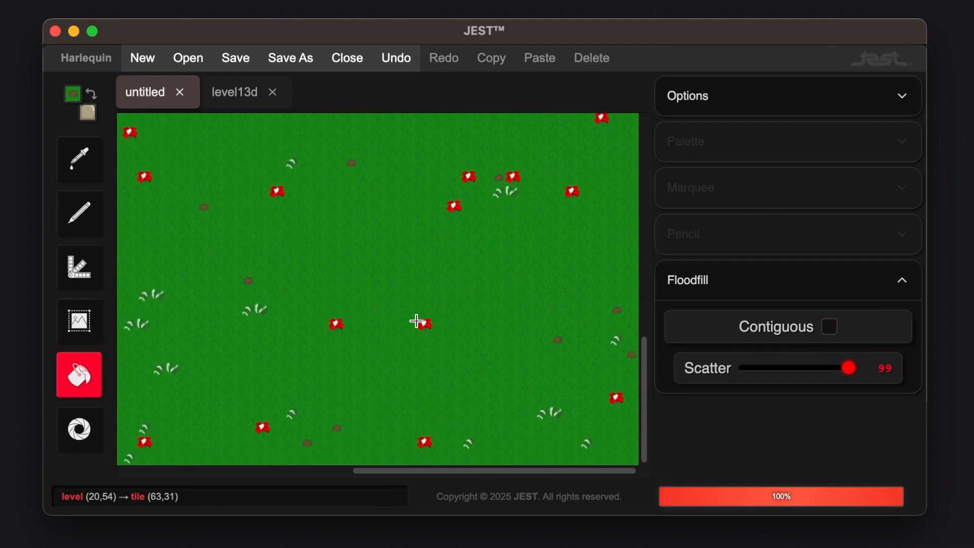
pyautogui.scroll(5, 417, 321)
pyautogui.hscroll(-15, 417, 321)
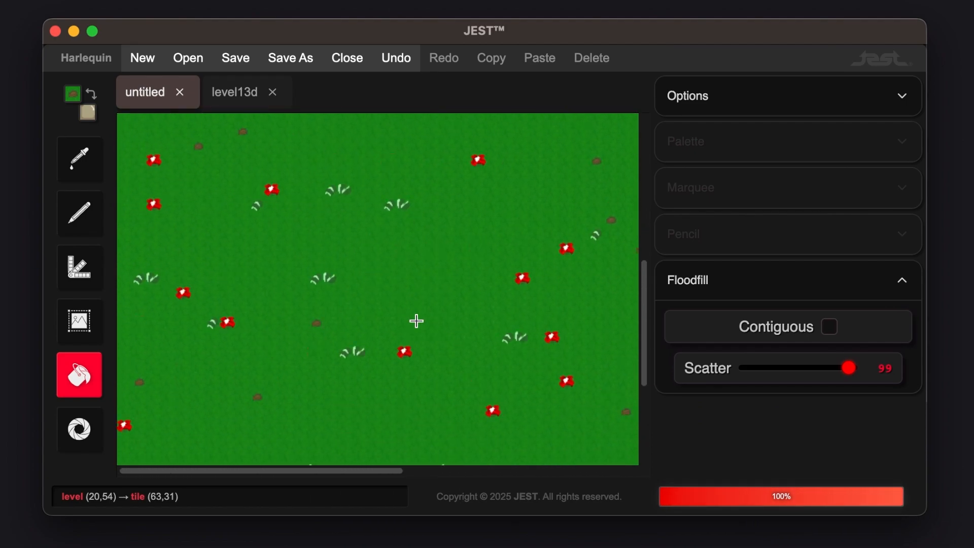
pyautogui.press('p')
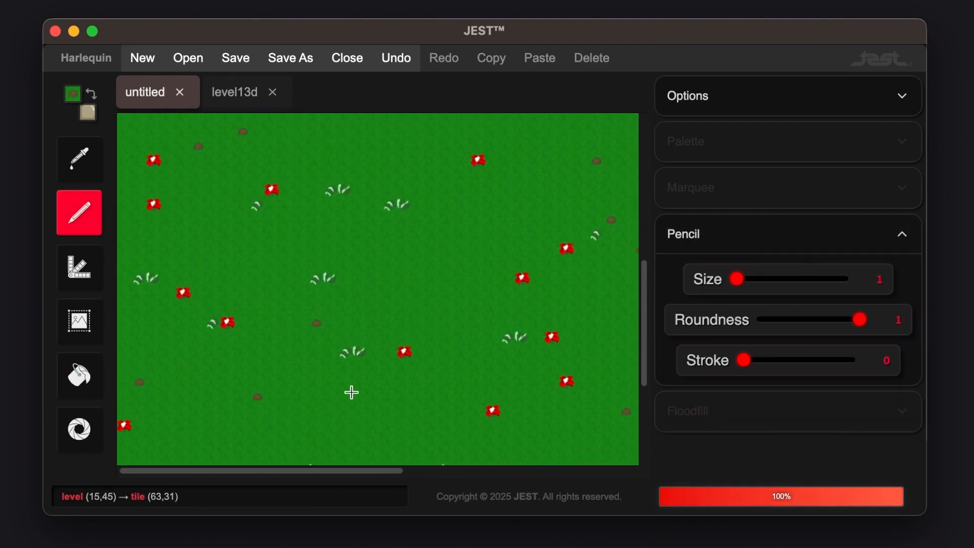
# Sample the plain grass tile and pencil it over stray brown stones, undoing one stroke along the way.
pyautogui.press('i')
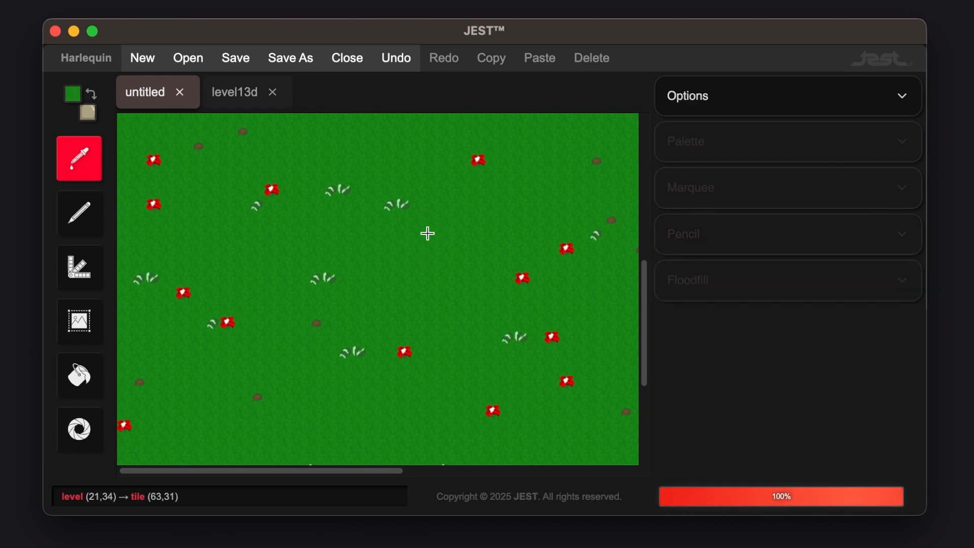
pyautogui.press('p')
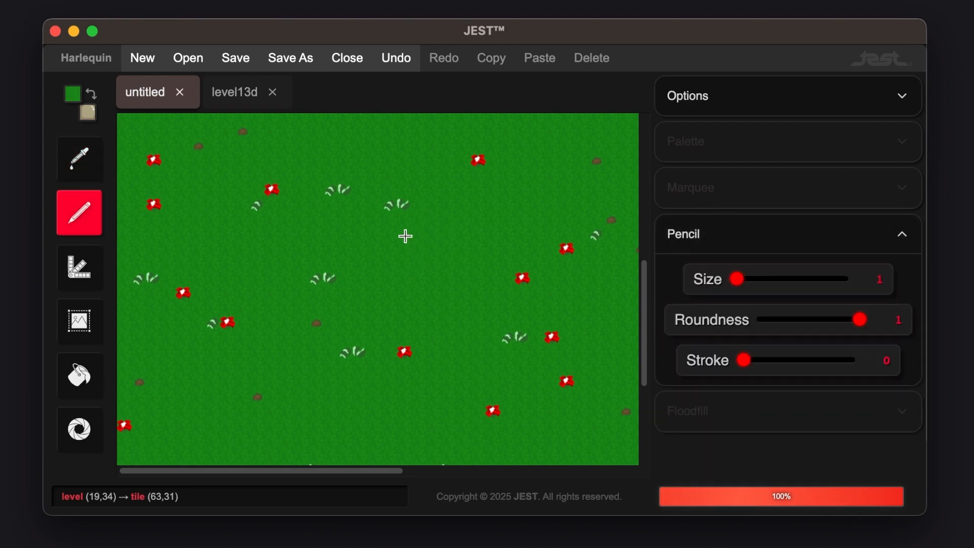
pyautogui.scroll(1, 359, 296)
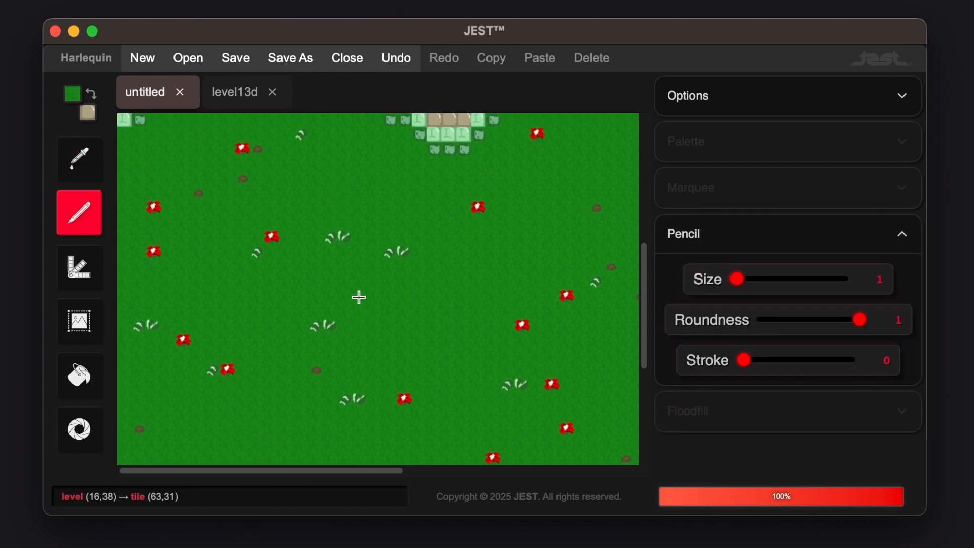
pyautogui.scroll(3, 241, 298)
pyautogui.press('super+z')
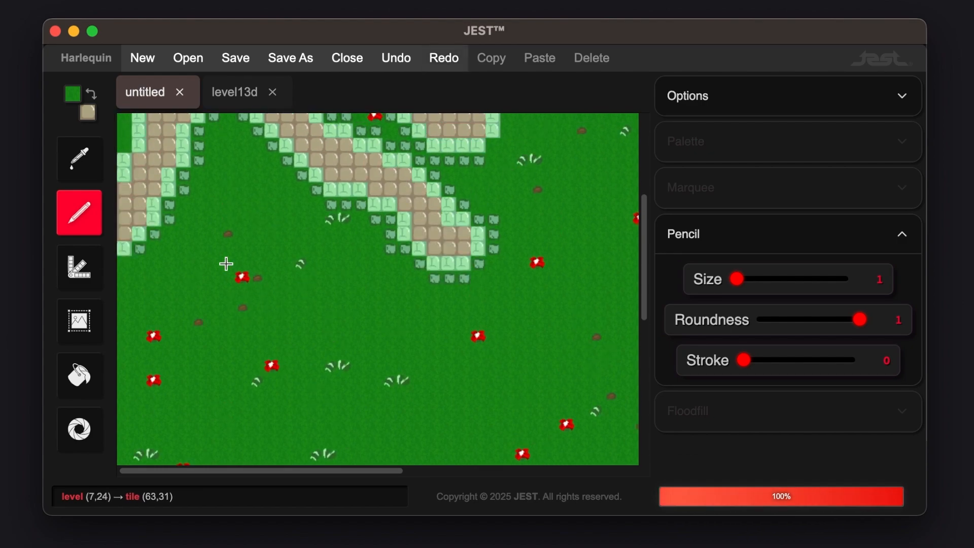
pyautogui.scroll(3, 224, 264)
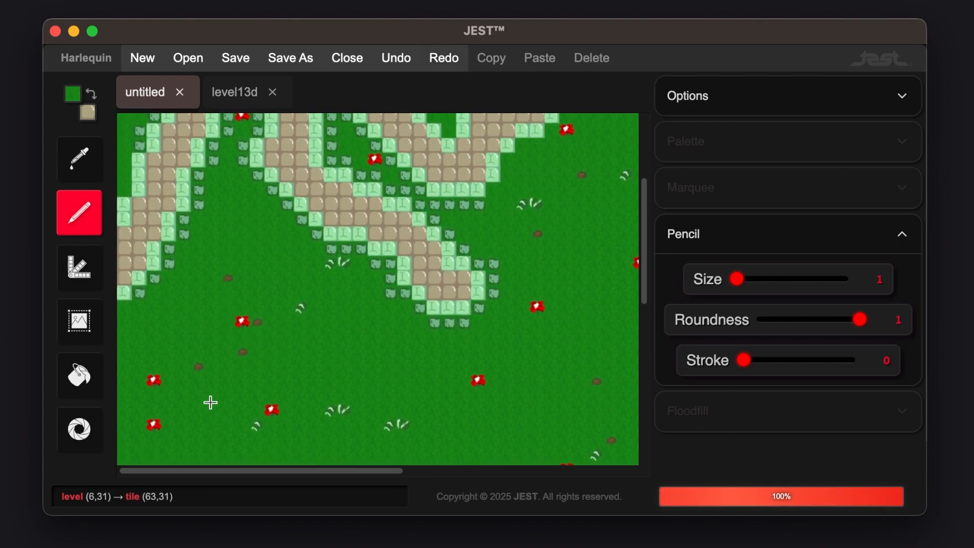
pyautogui.hscroll(5, 211, 402)
pyautogui.scroll(-3, 398, 306)
pyautogui.click(404, 326)
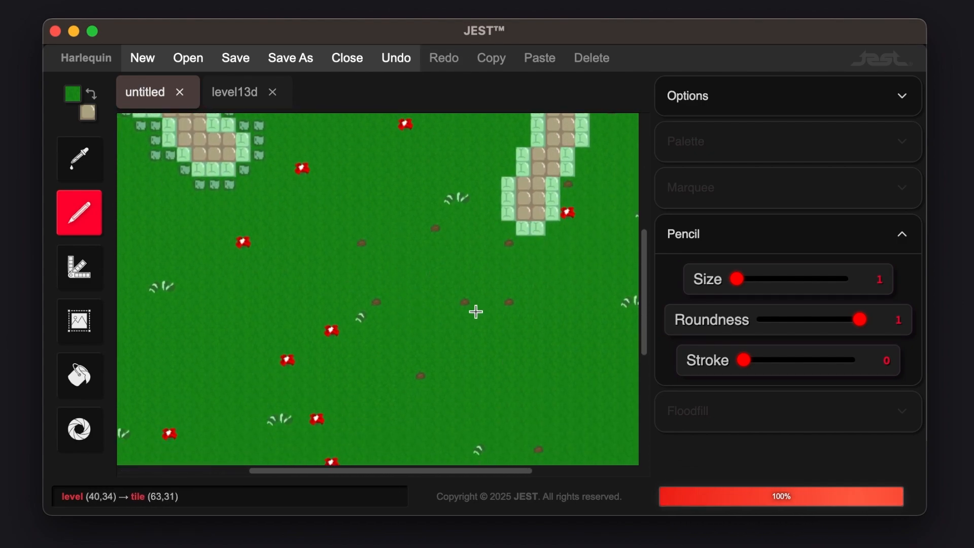
# Examine how flowers, grass tufts and stones are distributed across the whole level.
pyautogui.scroll(6, 496, 227)
pyautogui.hscroll(2, 496, 227)
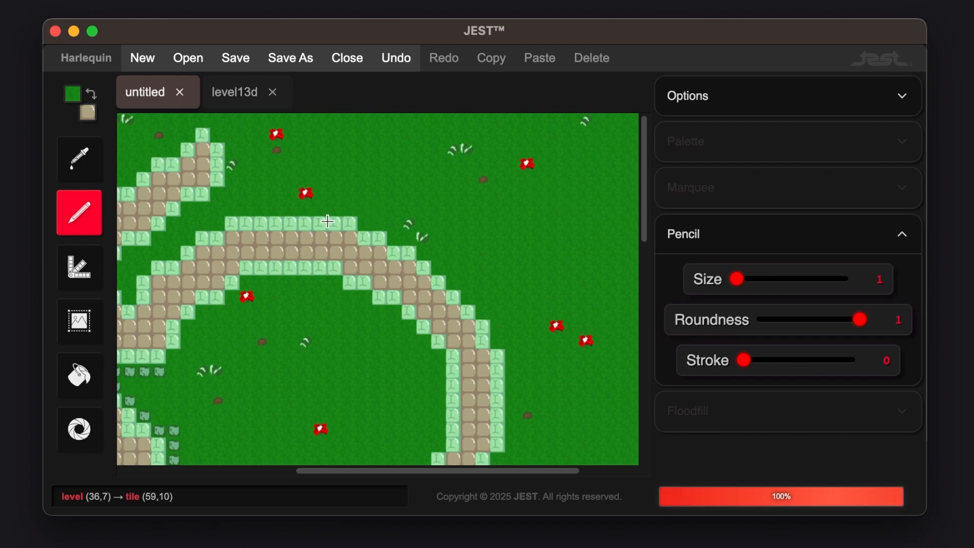
pyautogui.scroll(-7, 328, 222)
pyautogui.hscroll(-6, 328, 221)
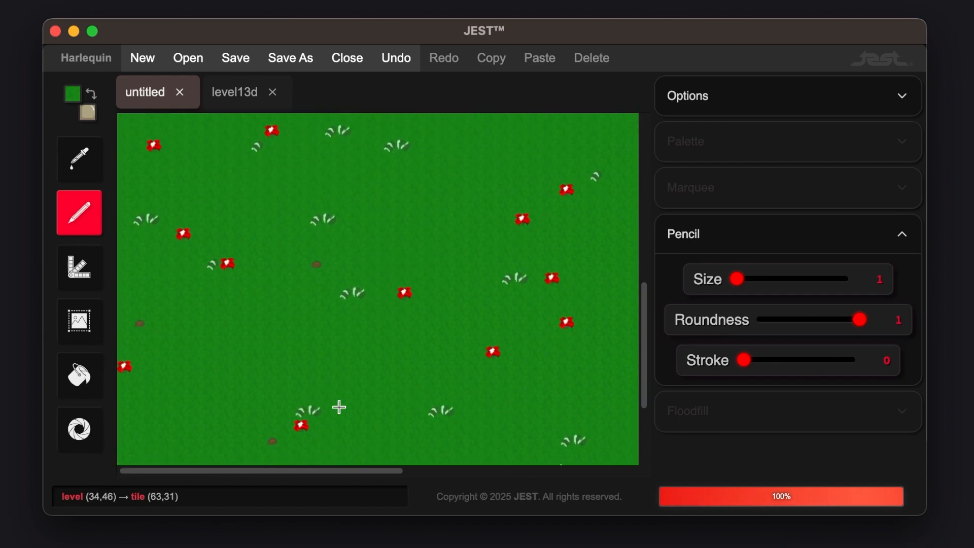
pyautogui.scroll(6, 339, 407)
pyautogui.hscroll(3, 339, 407)
pyautogui.scroll(-8, 339, 407)
pyautogui.hscroll(-3, 339, 407)
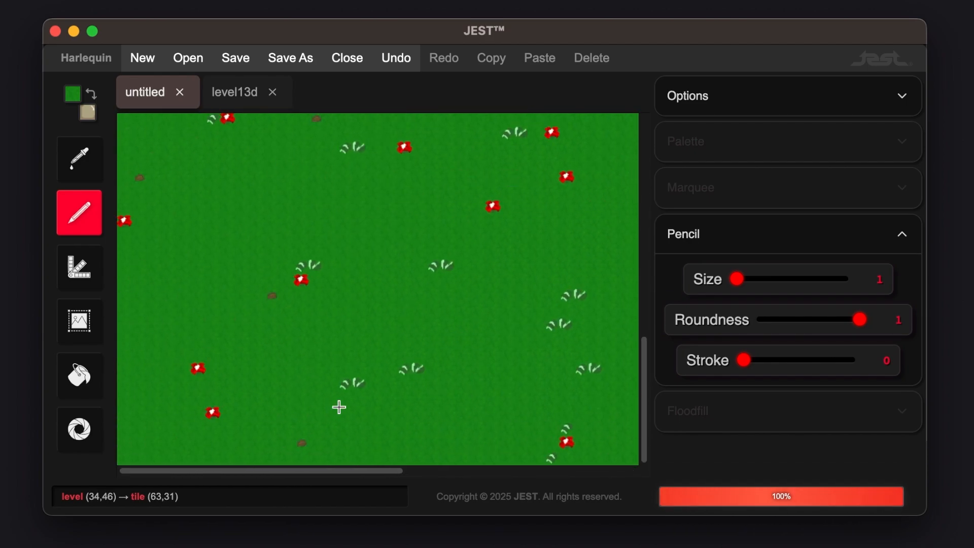
pyautogui.scroll(6, 331, 225)
pyautogui.scroll(-6, 331, 225)
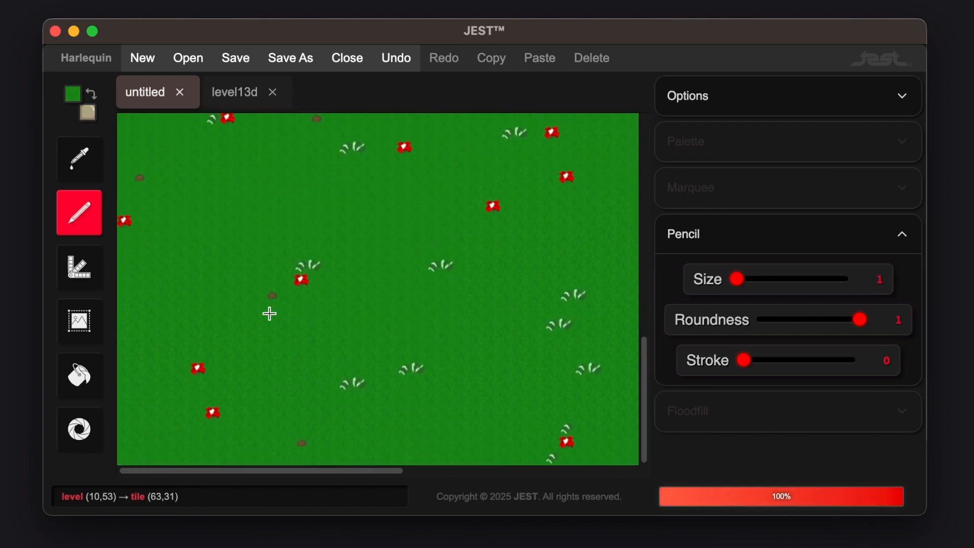
pyautogui.scroll(6, 271, 312)
pyautogui.hscroll(3, 272, 312)
pyautogui.scroll(-6, 272, 312)
pyautogui.hscroll(-3, 273, 313)
pyautogui.scroll(1, 273, 314)
# Marquee a 13 x 14 tile area of the lower grass and flood fill the 5 x 5 path-stone test block with plain grass.
pyautogui.press('m')
pyautogui.moveTo(250, 150); pyautogui.dragTo(443, 355)
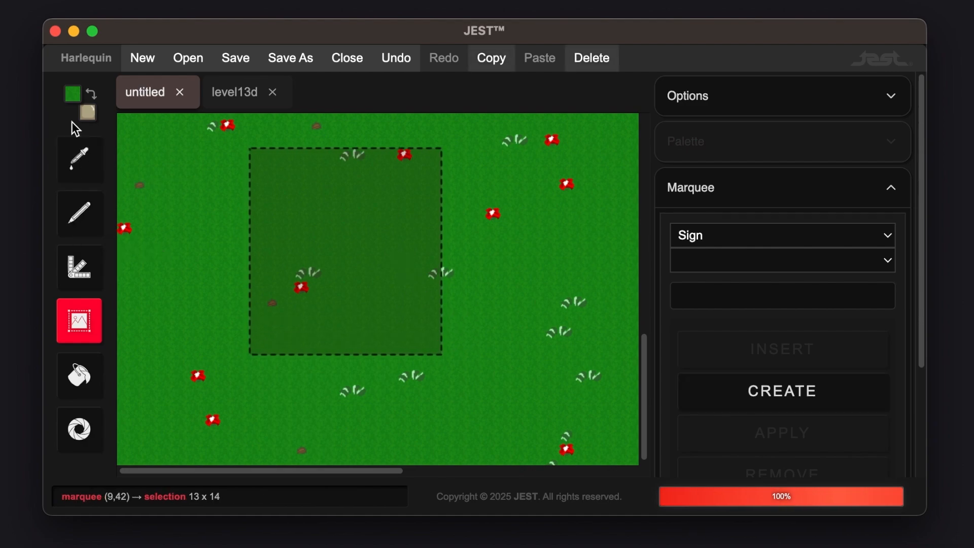
pyautogui.moveTo(354, 272)
pyautogui.mouseDown()
pyautogui.moveTo(618, 288)
pyautogui.moveTo(498, 472)
pyautogui.moveTo(505, 466)
pyautogui.moveTo(363, 242)
pyautogui.moveTo(356, 274)
pyautogui.mouseUp()
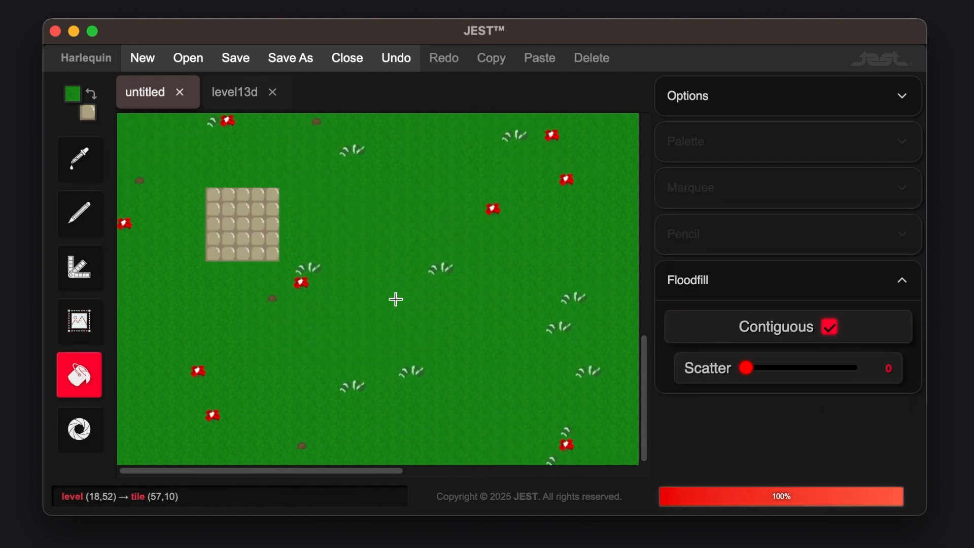
pyautogui.click(225, 222)
# Set the Marquee insert type to Mosaic with Bush as the object, viewing the level's upper path network.
pyautogui.scroll(9, 518, 442)
pyautogui.hscroll(9, 517, 442)
pyautogui.scroll(-9, 518, 442)
pyautogui.hscroll(-9, 518, 442)
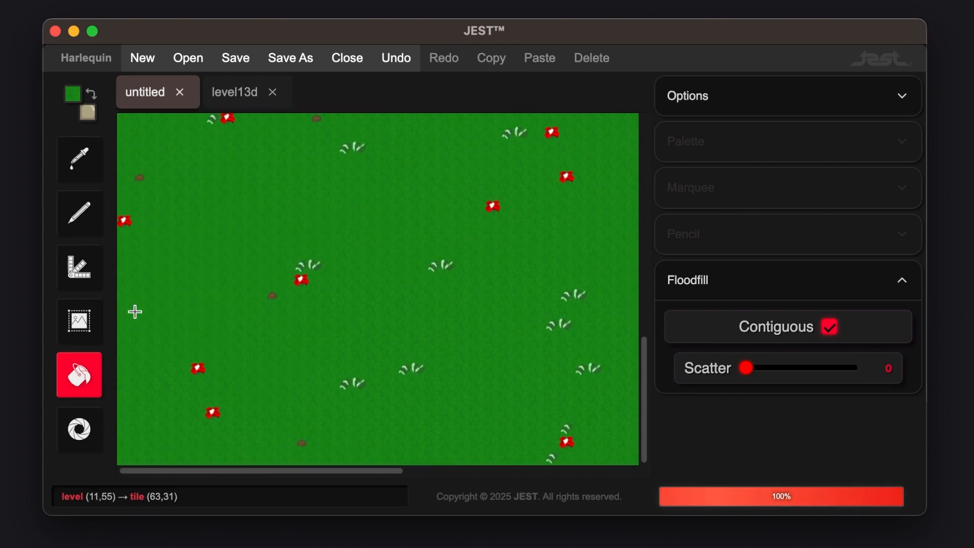
pyautogui.click(80, 322)
pyautogui.hscroll(9, 357, 296)
pyautogui.scroll(11, 359, 296)
pyautogui.hscroll(-9, 365, 293)
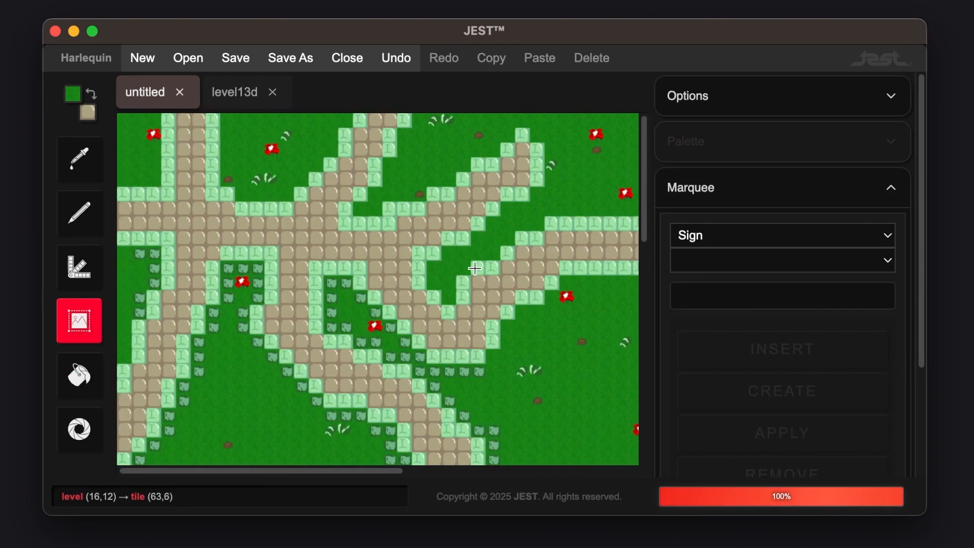
pyautogui.click(760, 235)
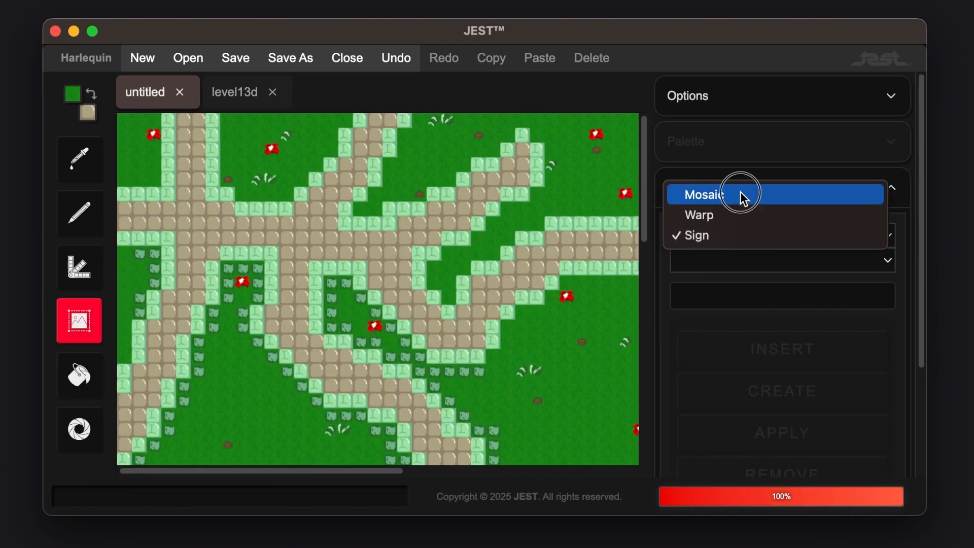
pyautogui.click(740, 194)
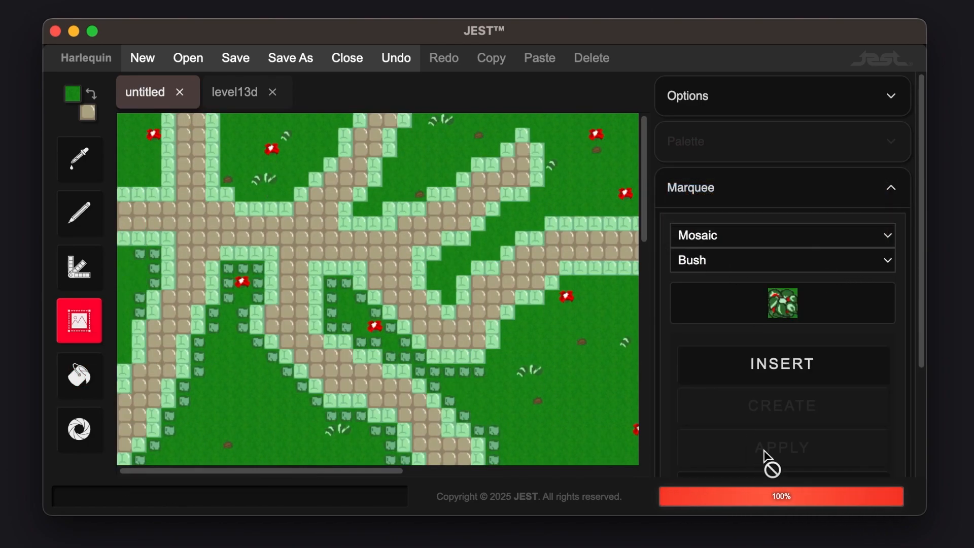
# Insert a bush and place it on the grass between the two lower path branches on the level's west side.
pyautogui.click(772, 367)
pyautogui.click(253, 383)
pyautogui.scroll(-5, 415, 346)
pyautogui.scroll(5, 416, 346)
pyautogui.scroll(-3, 760, 374)
pyautogui.scroll(2, 760, 374)
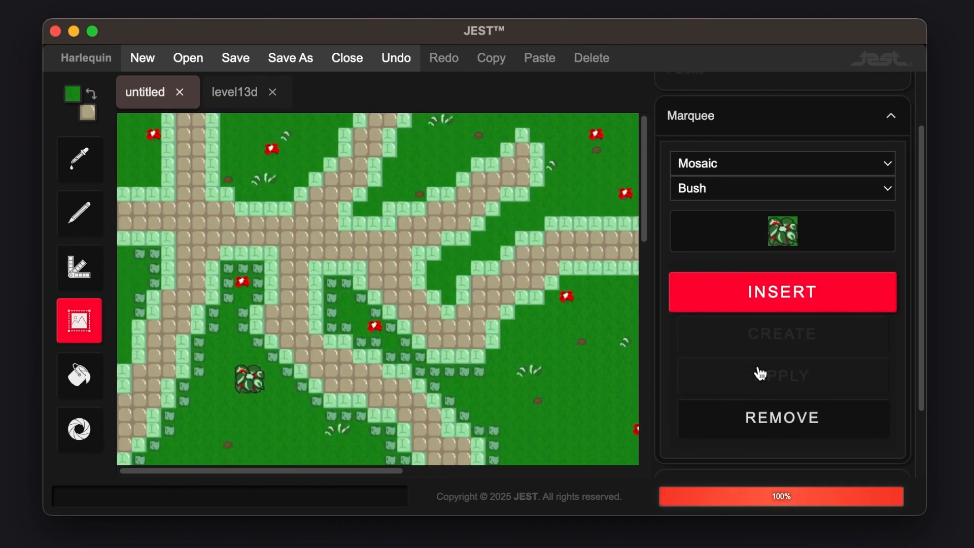
# Insert another bush and reposition it on the open grass south of the curved path.
pyautogui.scroll(-10, 468, 245)
pyautogui.hscroll(10, 468, 245)
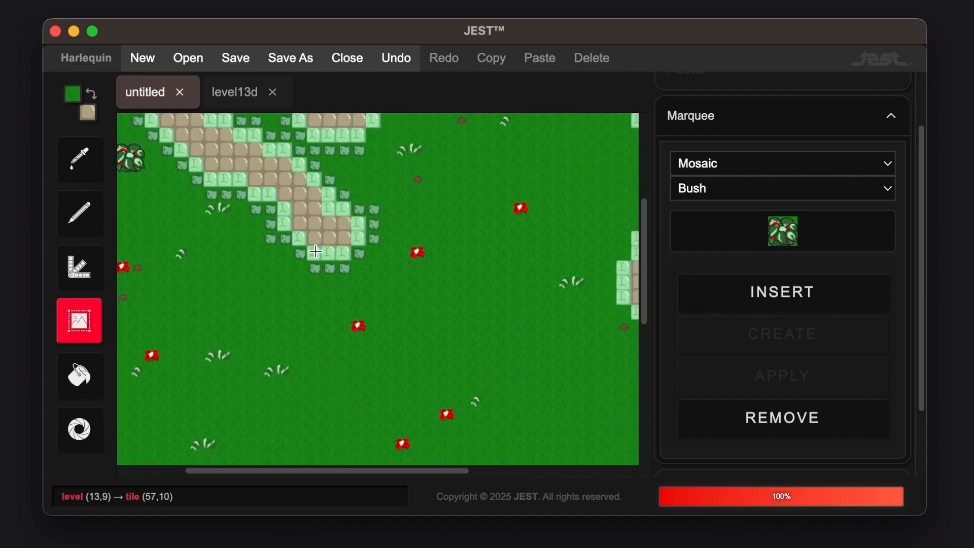
pyautogui.click(809, 285)
pyautogui.scroll(4, 388, 239)
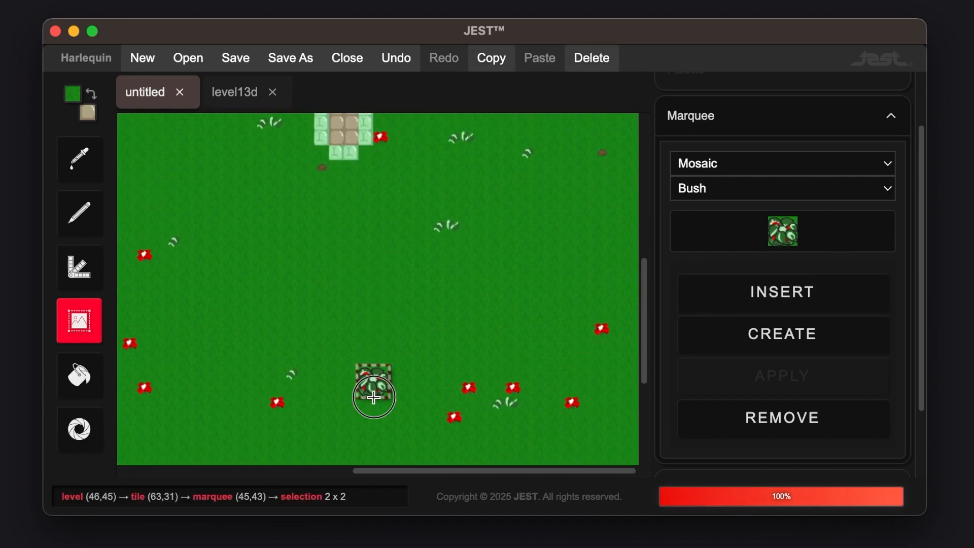
pyautogui.moveTo(374, 398); pyautogui.dragTo(272, 204)
pyautogui.click(402, 289)
# Insert three bushes just inside the top of the curved path, two side by side and one centred below them.
pyautogui.hscroll(-8, 403, 291)
pyautogui.scroll(6, 403, 290)
pyautogui.hscroll(4, 403, 290)
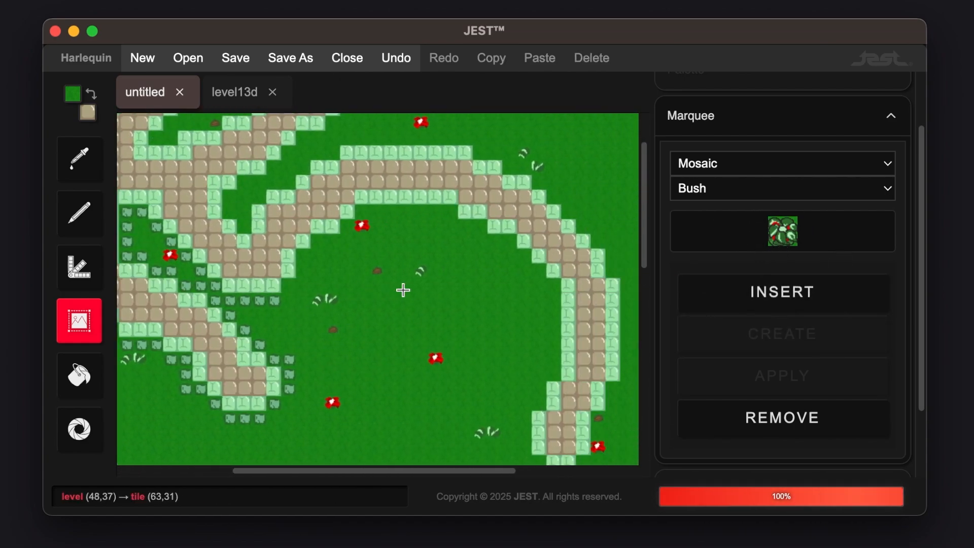
pyautogui.click(796, 292)
pyautogui.moveTo(370, 279); pyautogui.dragTo(383, 225)
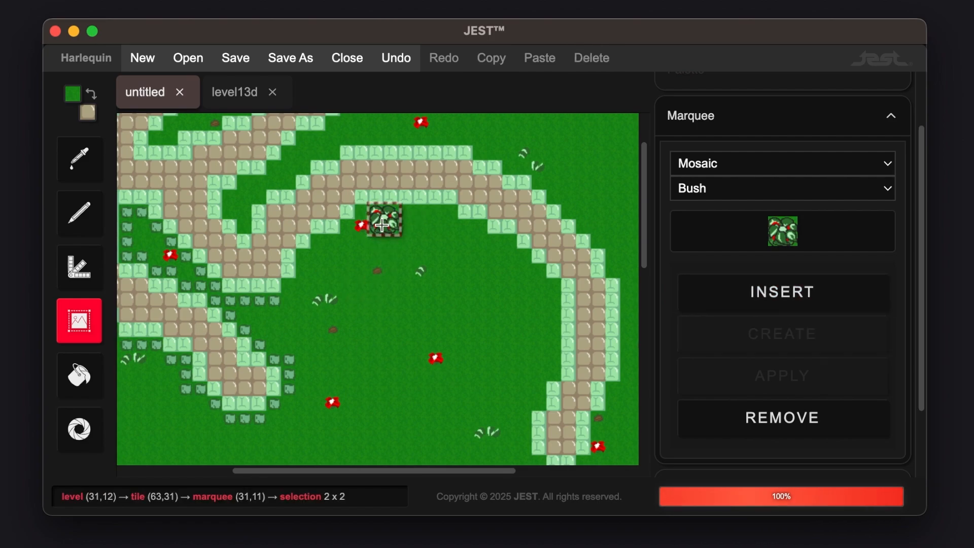
pyautogui.click(738, 297)
pyautogui.moveTo(371, 272); pyautogui.dragTo(413, 214)
pyautogui.click(705, 291)
pyautogui.moveTo(355, 294); pyautogui.dragTo(384, 264)
pyautogui.click(463, 255)
pyautogui.scroll(3, 469, 283)
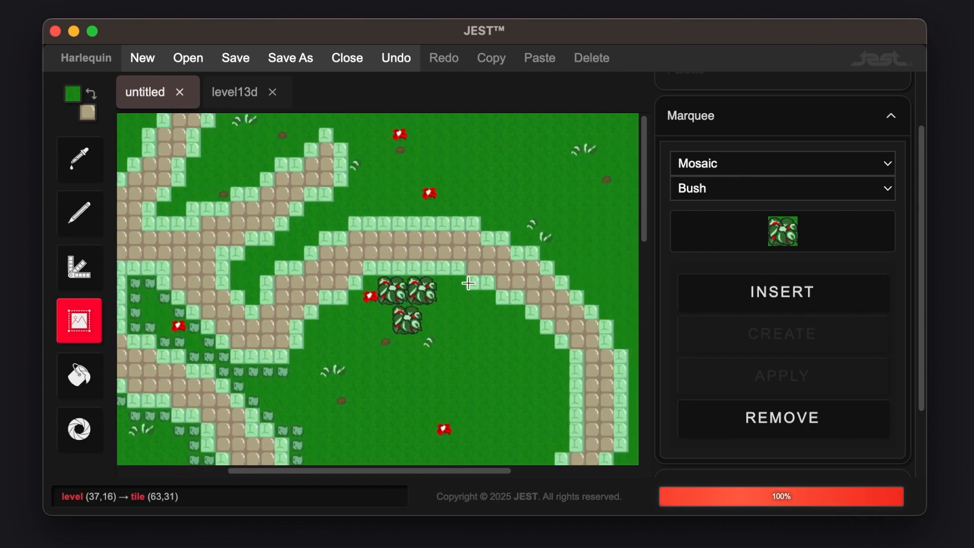
# Choose the Sign mosaic and place one on the grass just above the start of the curved path.
pyautogui.hscroll(-5, 469, 283)
pyautogui.click(741, 188)
pyautogui.click(734, 210)
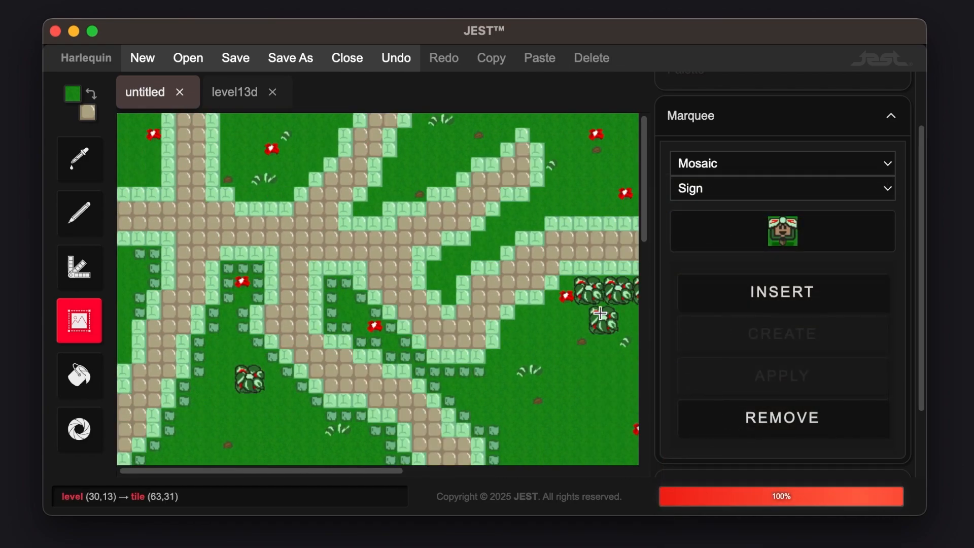
pyautogui.click(765, 301)
pyautogui.moveTo(369, 288); pyautogui.dragTo(576, 208)
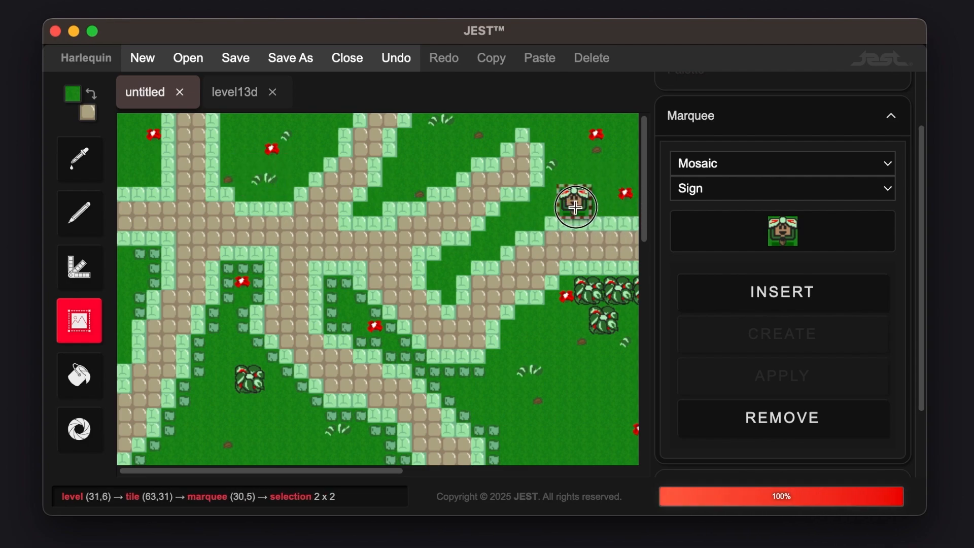
# Choose the Stone mosaic and place one on the grass beside the end of the lower diagonal path.
pyautogui.hscroll(3, 576, 207)
pyautogui.click(731, 164)
pyautogui.click(713, 166)
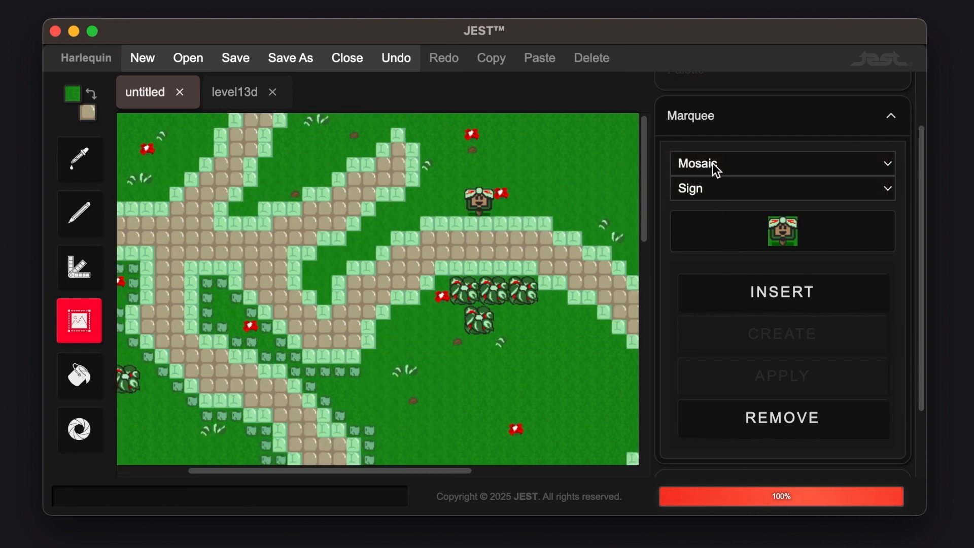
pyautogui.click(712, 187)
pyautogui.press('Escape')
pyautogui.press('Down')
pyautogui.click(726, 292)
pyautogui.hotkey('ctrl', 'z')
pyautogui.click(755, 294)
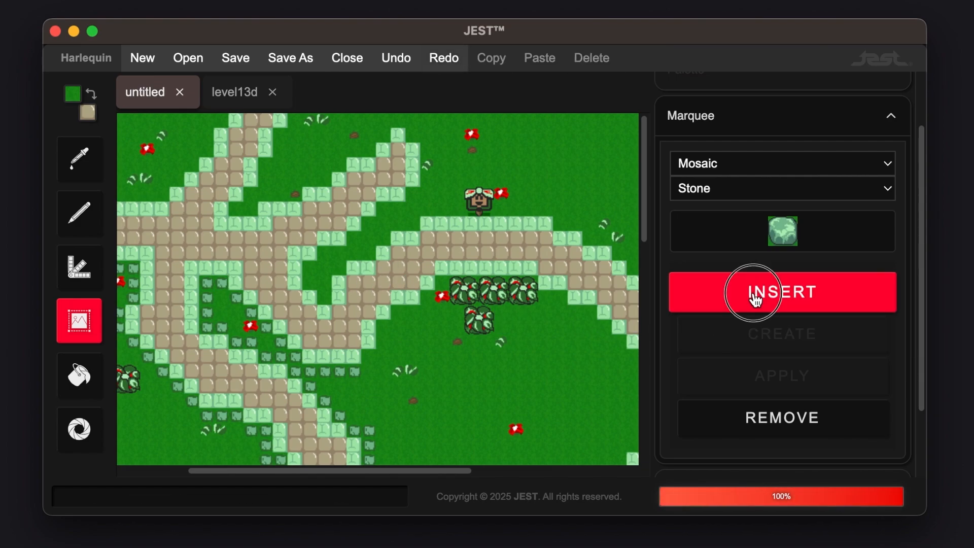
pyautogui.moveTo(374, 276); pyautogui.dragTo(357, 404)
pyautogui.hscroll(5, 358, 401)
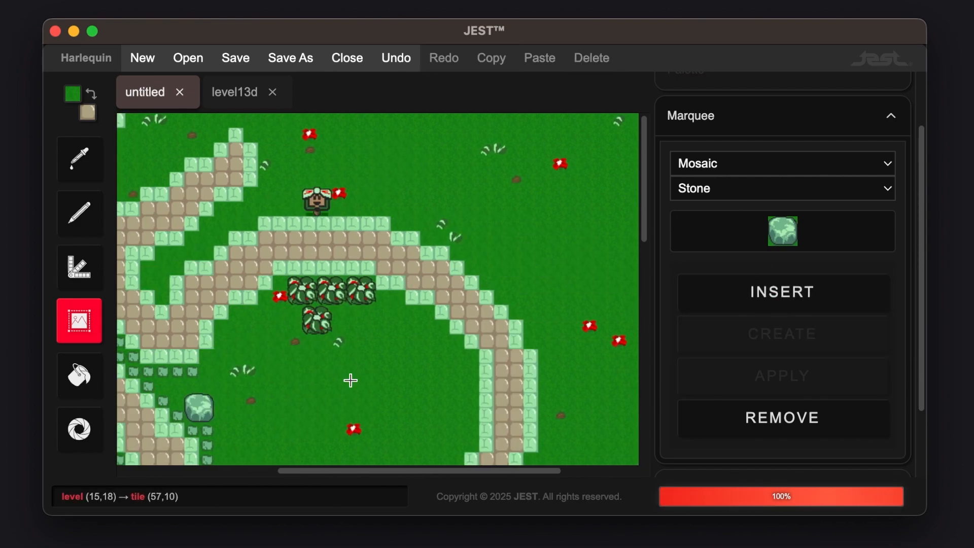
# Choose the Tree mosaic and insert one into the level.
pyautogui.click(725, 188)
pyautogui.click(730, 251)
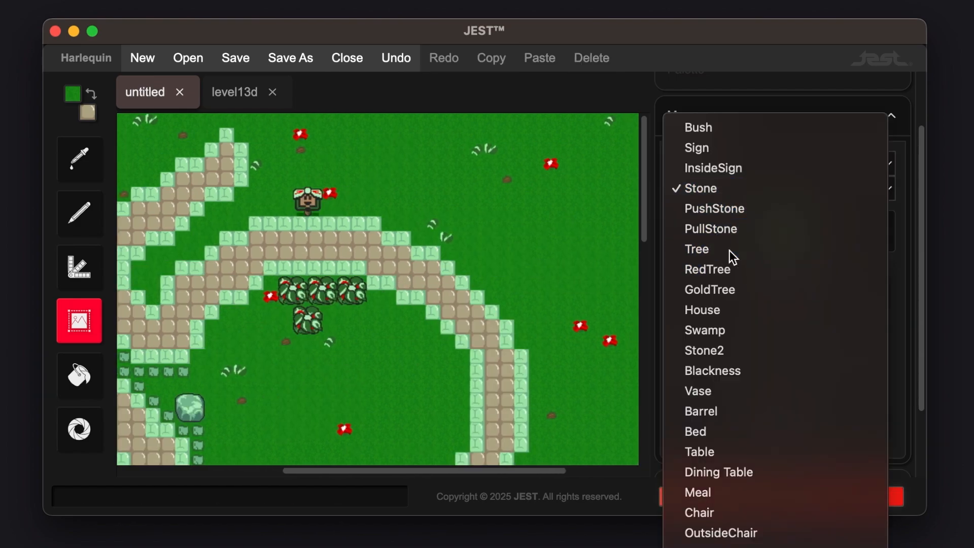
pyautogui.click(740, 413)
pyautogui.hscroll(3, 337, 302)
pyautogui.click(274, 276)
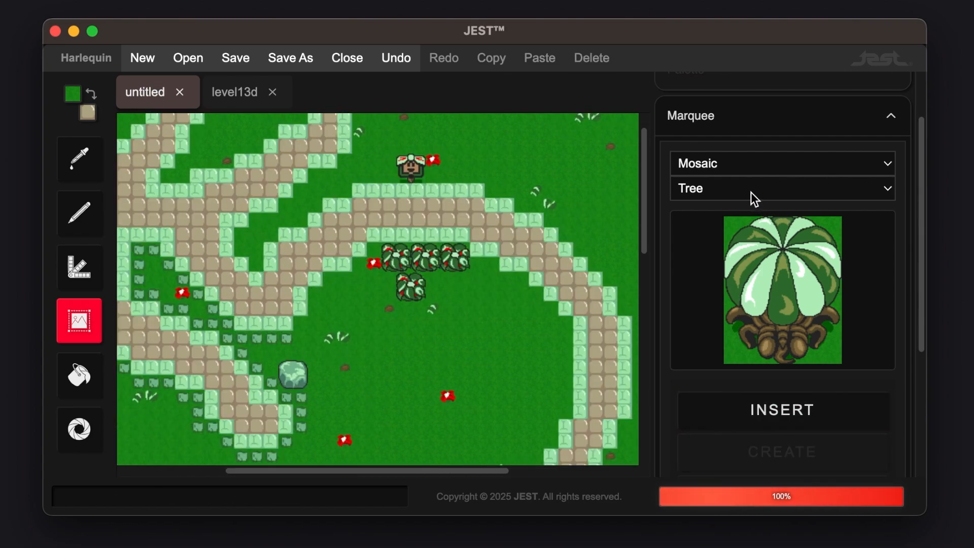
# Choose the House mosaic and place the red-roofed house on the grass enclosed by the curved path.
pyautogui.click(747, 197)
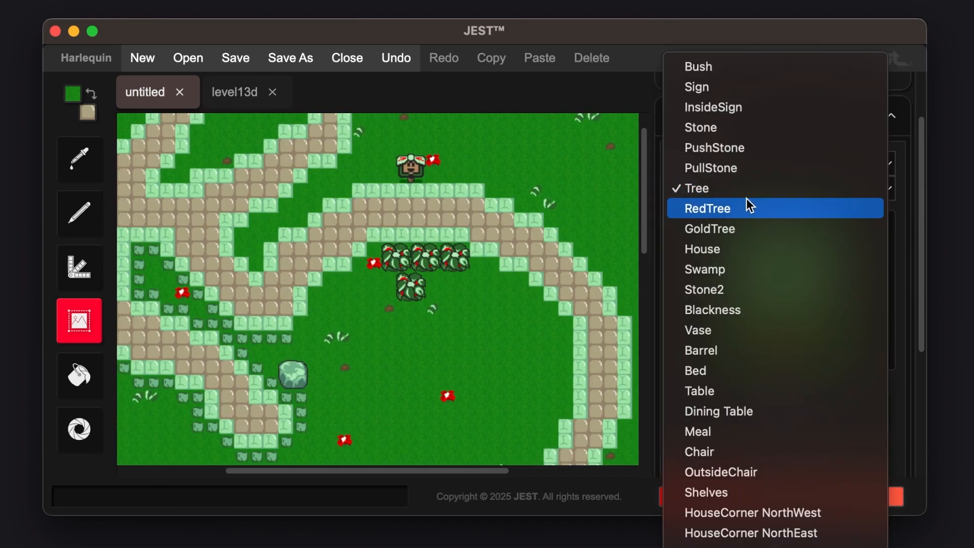
pyautogui.click(738, 253)
pyautogui.click(782, 467)
pyautogui.moveTo(396, 302); pyautogui.dragTo(344, 316)
pyautogui.click(562, 365)
# Examine the placement of the house, bushes, sign and stone around the paths.
pyautogui.scroll(5, 520, 352)
pyautogui.hscroll(-10, 520, 352)
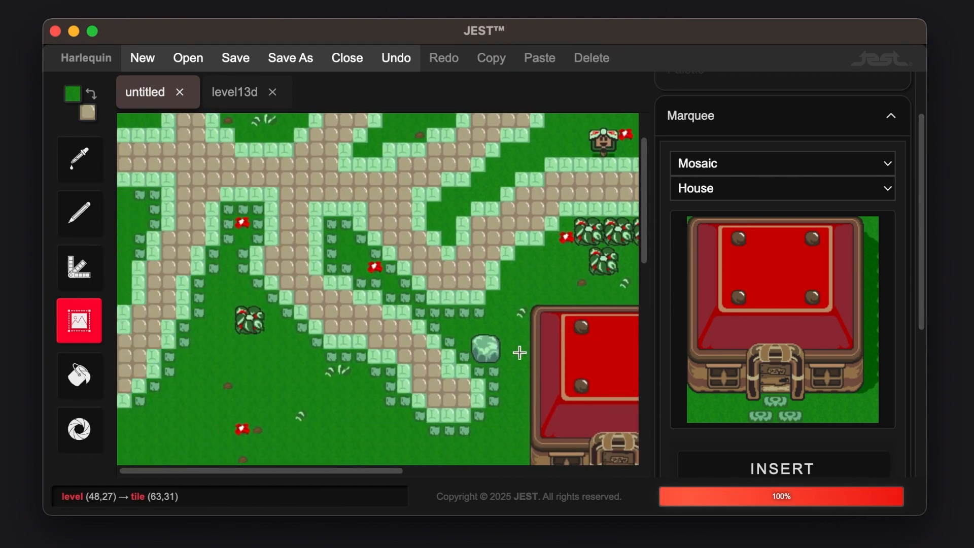
pyautogui.hscroll(8, 520, 353)
pyautogui.scroll(-4, 521, 352)
pyautogui.hscroll(-7, 520, 352)
pyautogui.scroll(6, 520, 352)
pyautogui.scroll(-7, 521, 352)
pyautogui.hscroll(8, 521, 352)
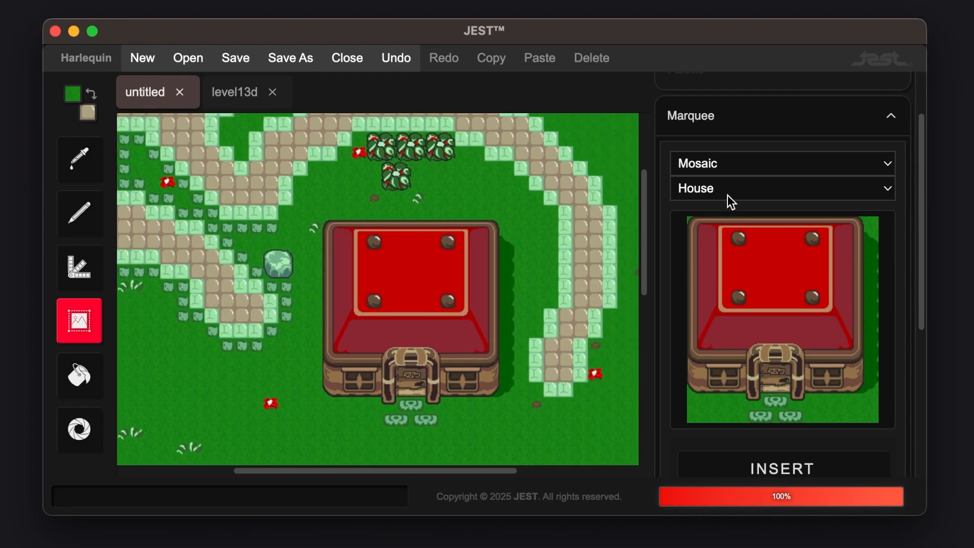
# Place two stacked fence posts from the palette on the grass beside the house's front-left corner.
pyautogui.press('p')
pyautogui.hscroll(-10, 724, 287)
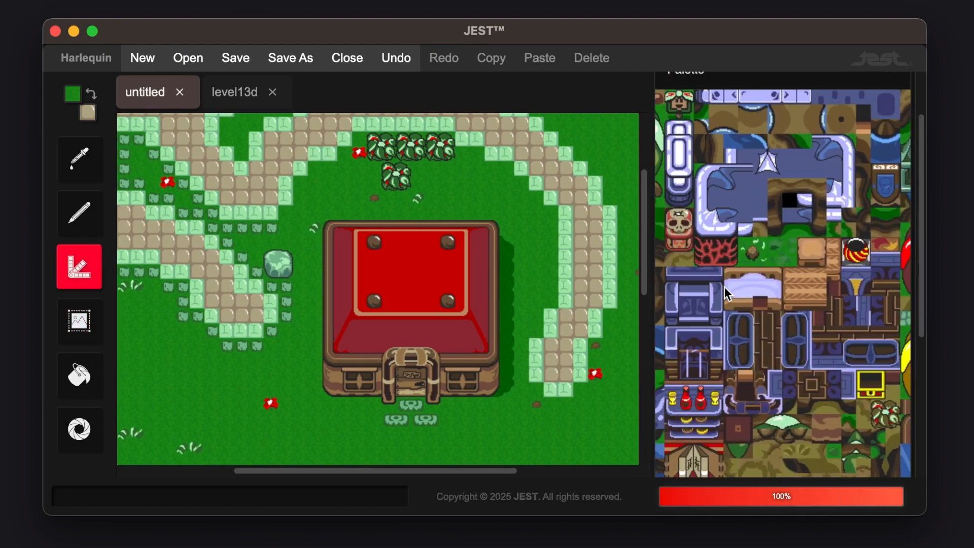
pyautogui.scroll(3, 724, 288)
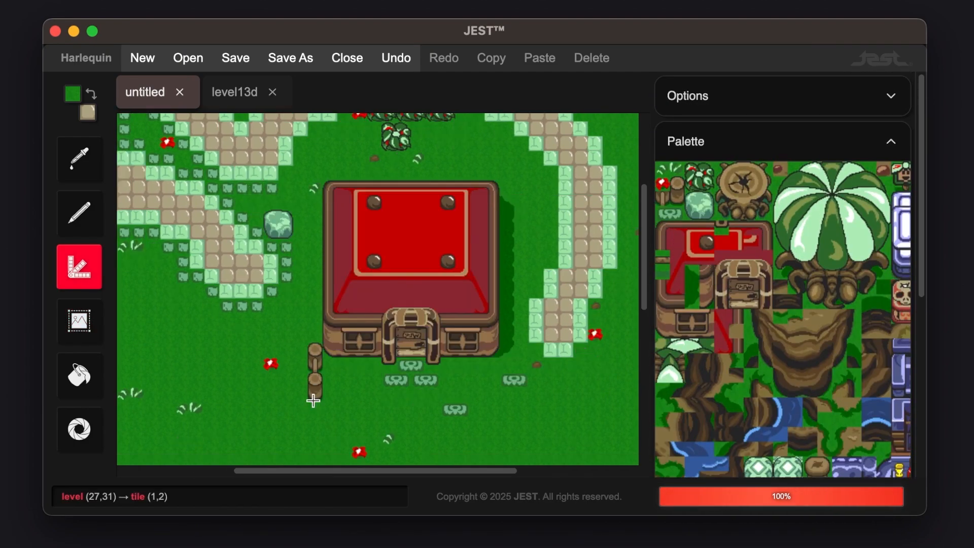
# Copy the 1 x 4 tile fence section and paste the copy directly above the original to lengthen the vertical fence.
pyautogui.press('m')
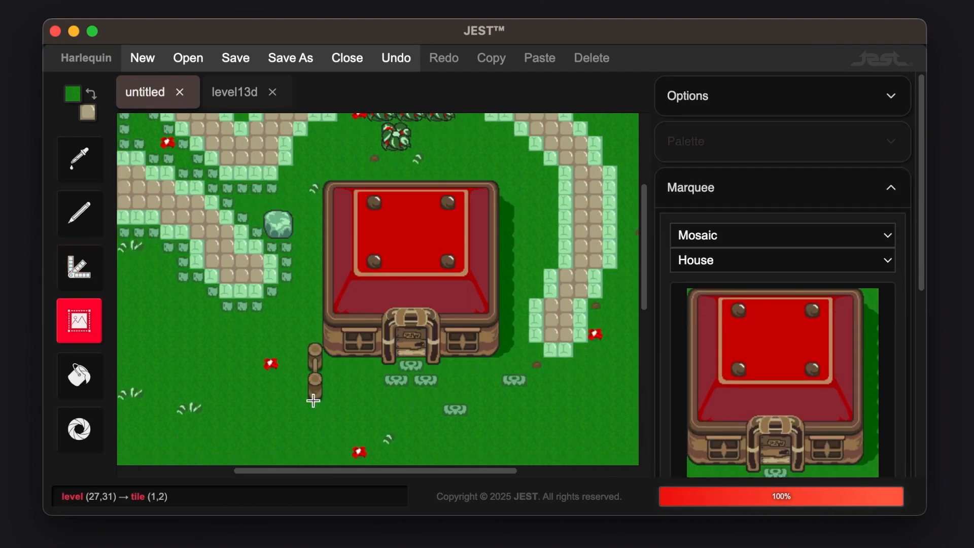
pyautogui.click(322, 348)
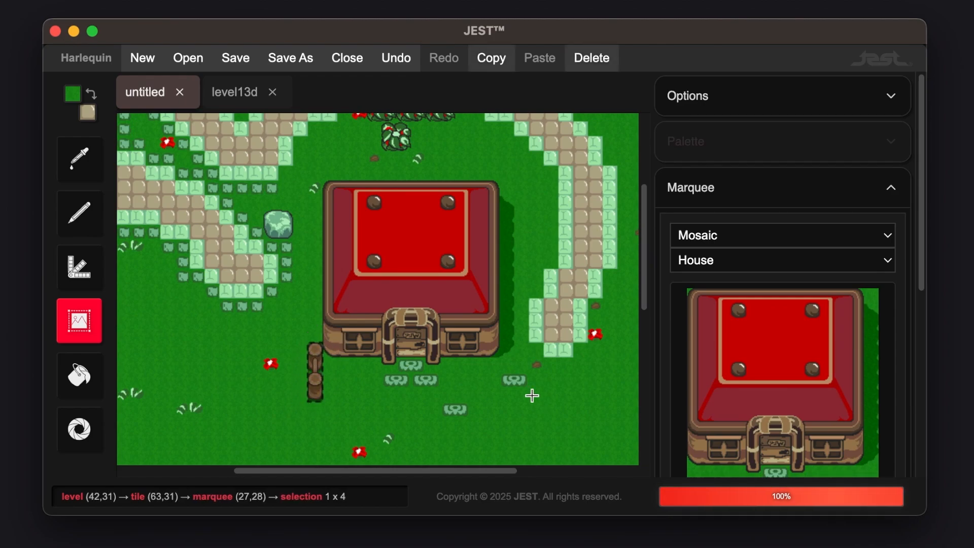
pyautogui.press('super+c')
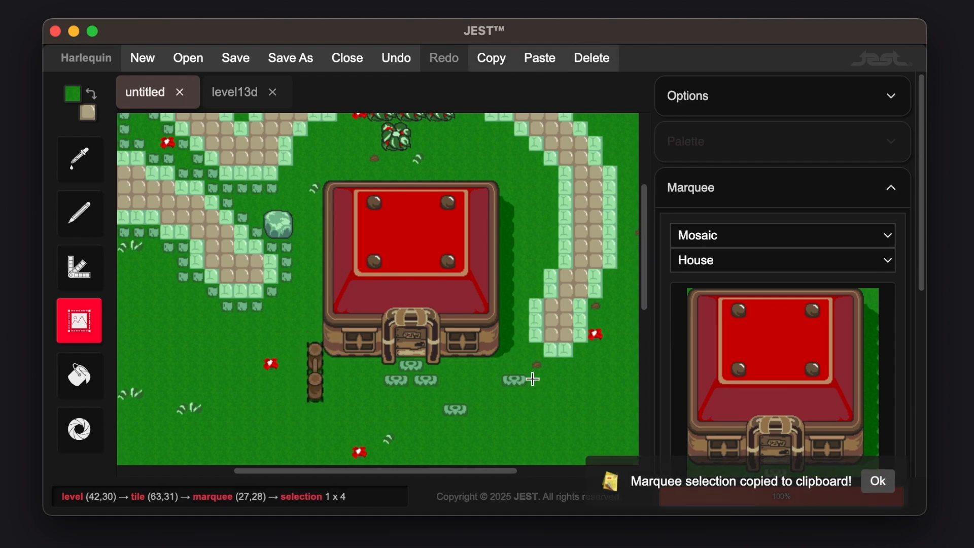
pyautogui.press('super+v')
pyautogui.click(511, 378)
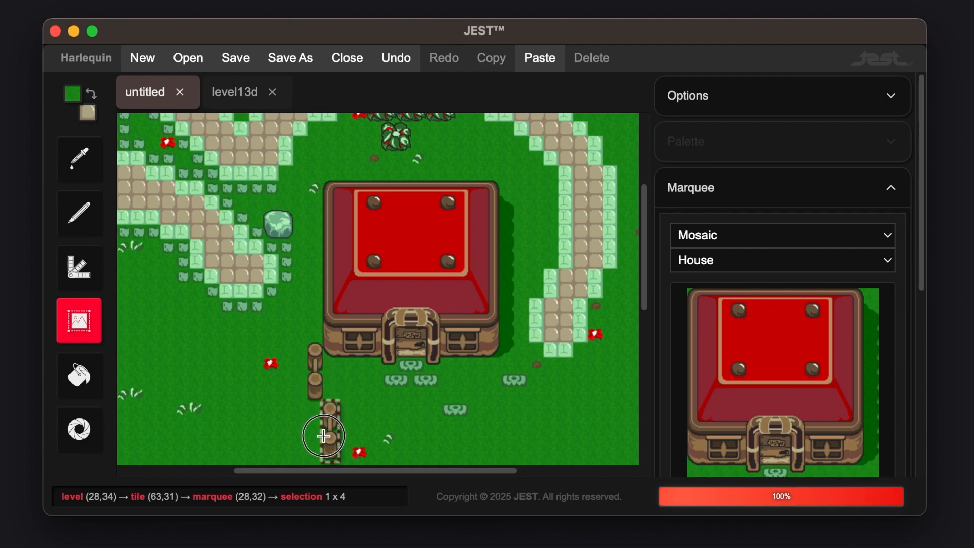
pyautogui.click(315, 315)
pyautogui.scroll(1, 512, 352)
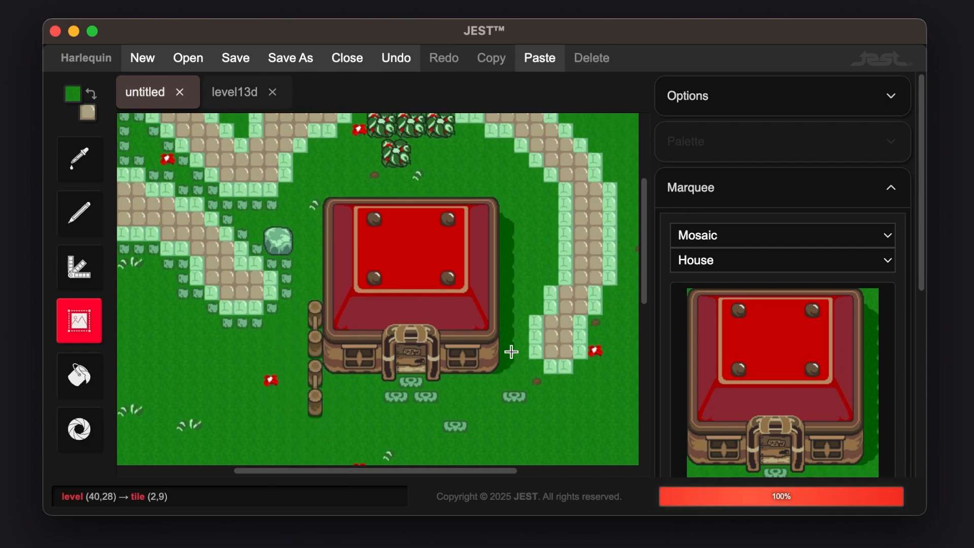
# Pick the round wooden stump tiles from the palette and place the stump on the grass behind the house.
pyautogui.scroll(4, 511, 352)
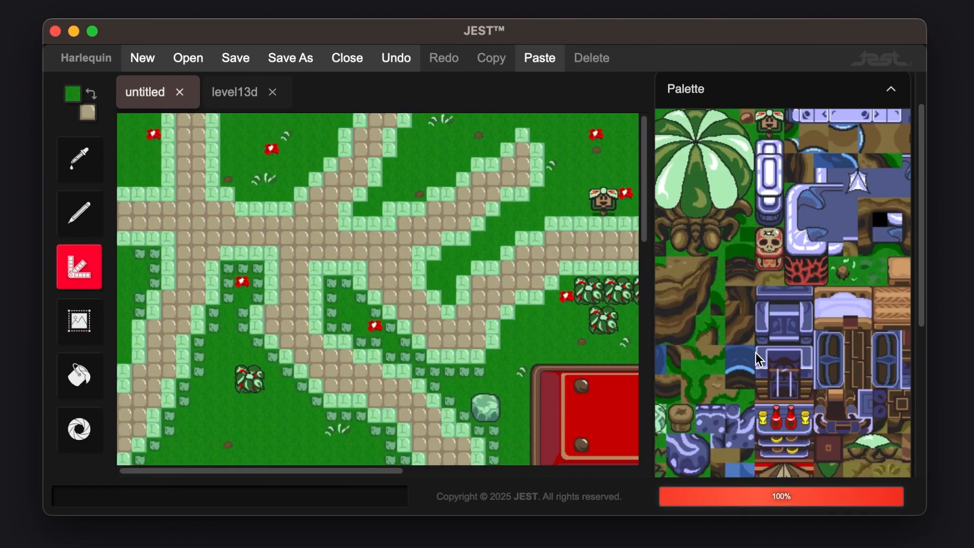
pyautogui.scroll(-4, 753, 329)
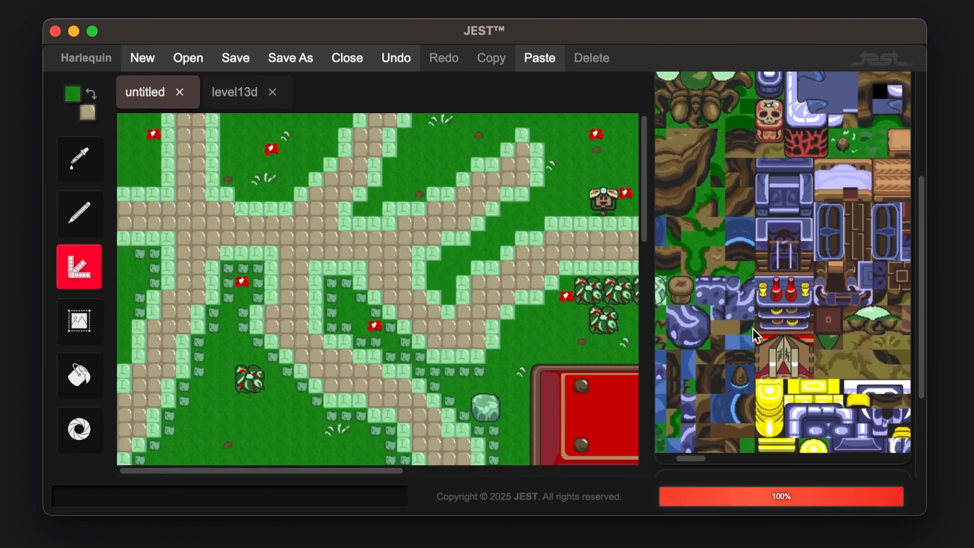
pyautogui.hscroll(3, 489, 320)
pyautogui.scroll(-4, 489, 320)
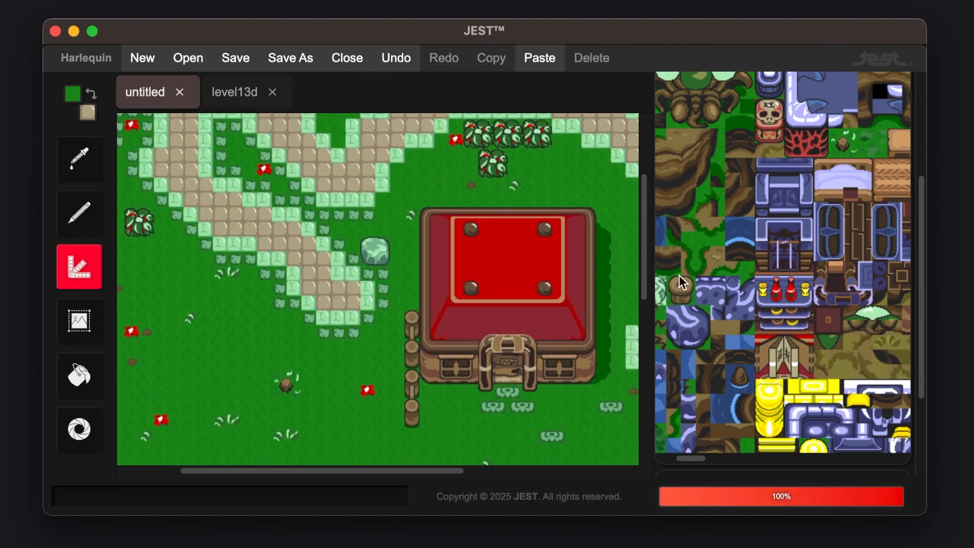
pyautogui.moveTo(668, 310); pyautogui.dragTo(668, 310)
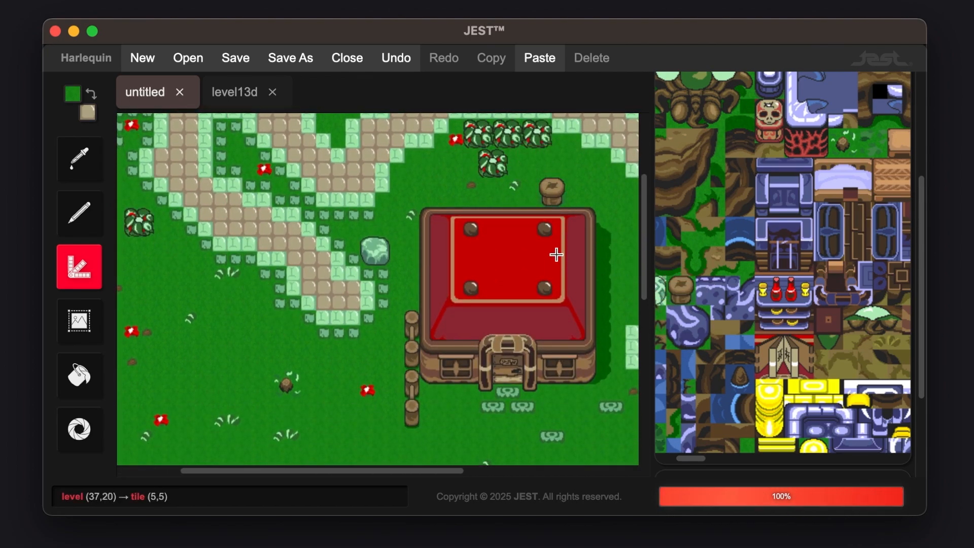
# Add a horizontal fence section from the lowest post towards the house front and delete the topmost post of the vertical fence.
pyautogui.scroll(4, 556, 255)
pyautogui.hscroll(3, 557, 255)
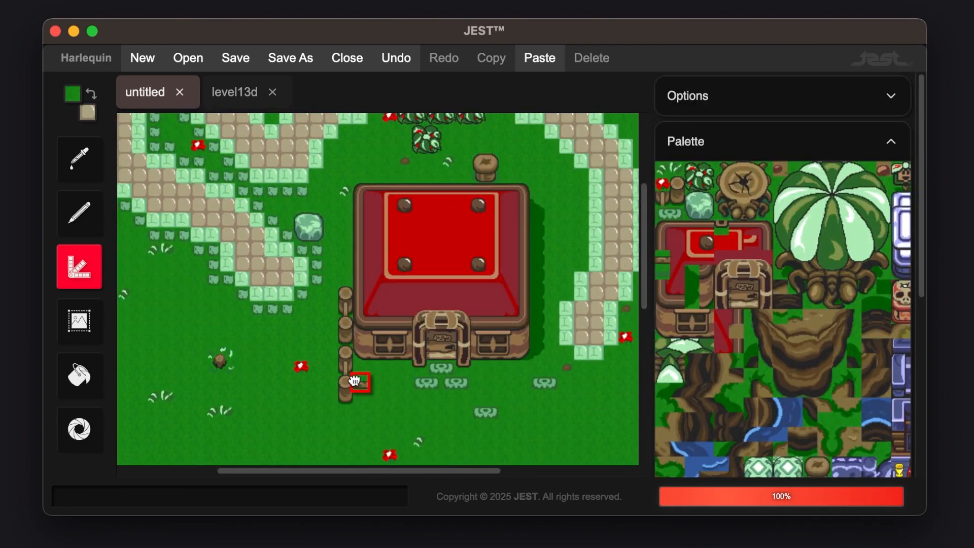
pyautogui.click(360, 381)
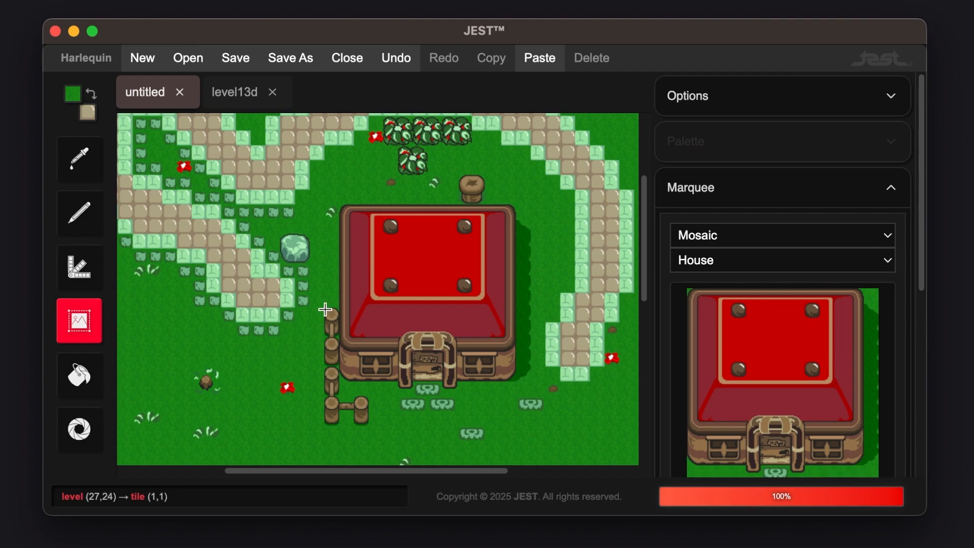
pyautogui.moveTo(332, 313); pyautogui.dragTo(334, 329)
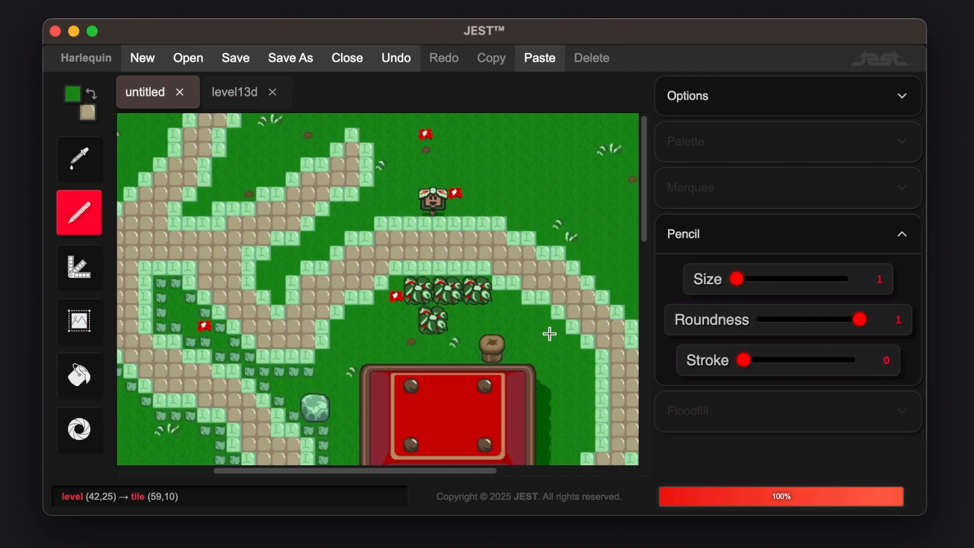
# Choose the Swamp mosaic, insert one and move it onto the grass below the fence.
pyautogui.hscroll(5, 550, 334)
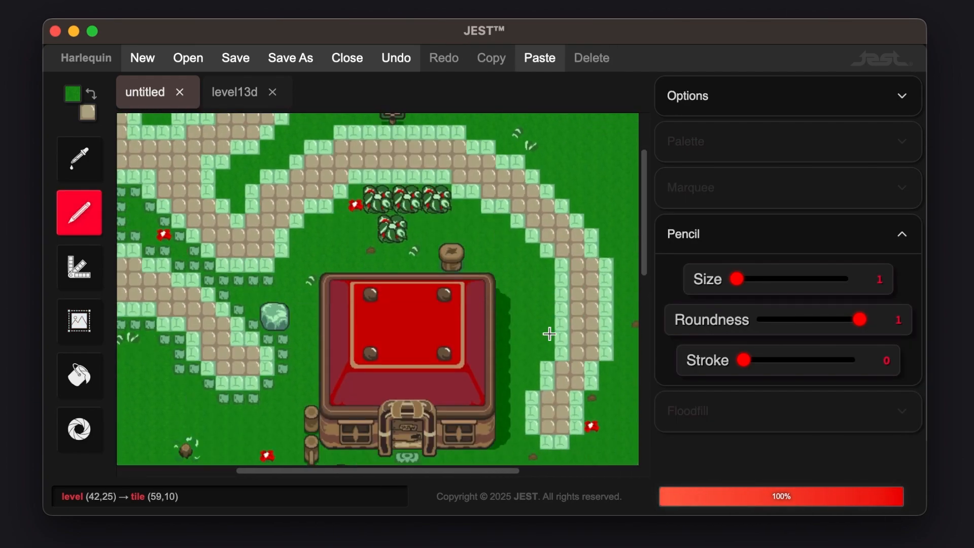
pyautogui.scroll(-3, 550, 333)
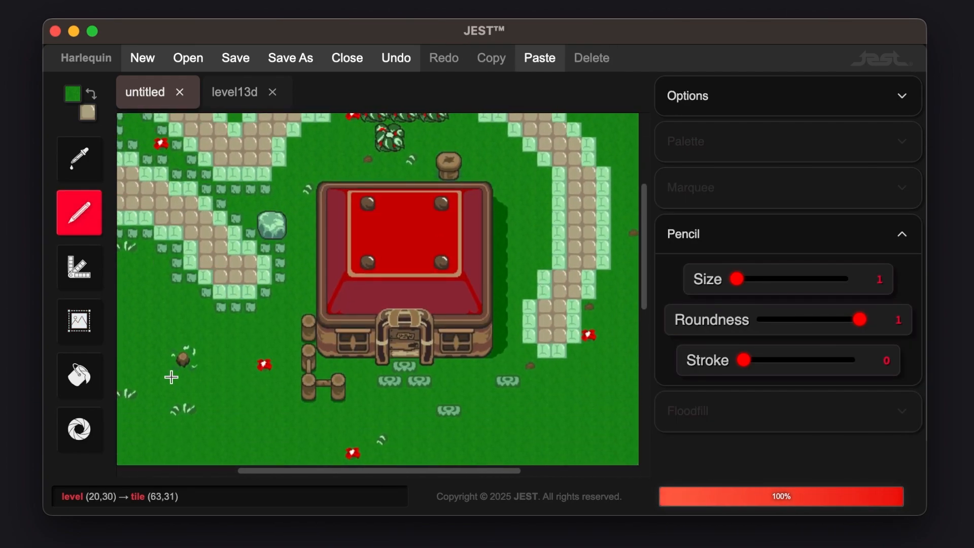
pyautogui.click(80, 332)
pyautogui.click(715, 261)
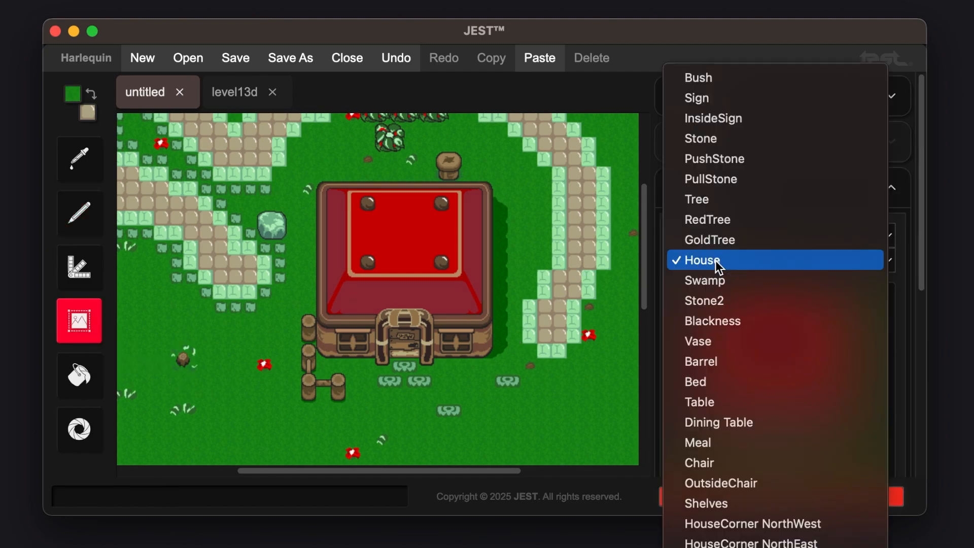
pyautogui.click(593, 248)
pyautogui.click(725, 262)
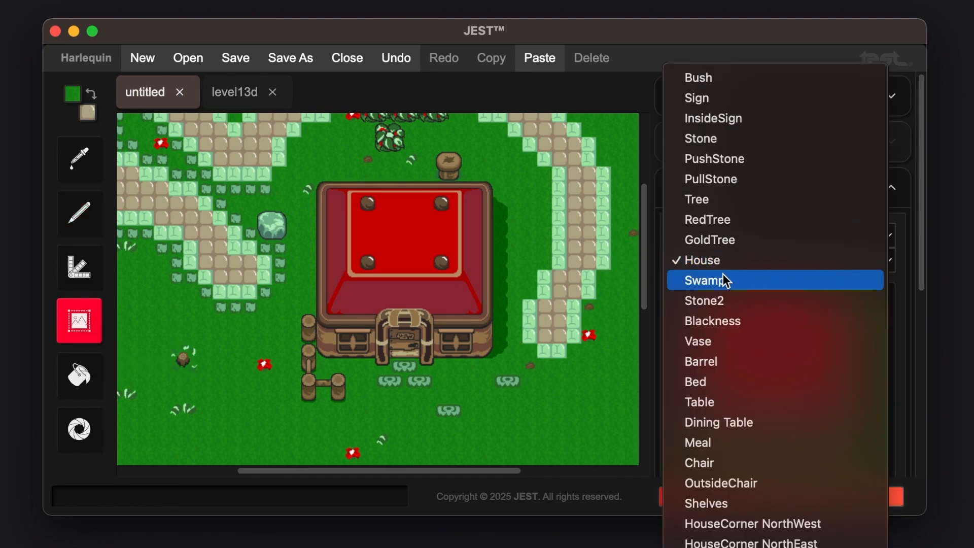
pyautogui.click(725, 280)
pyautogui.click(780, 355)
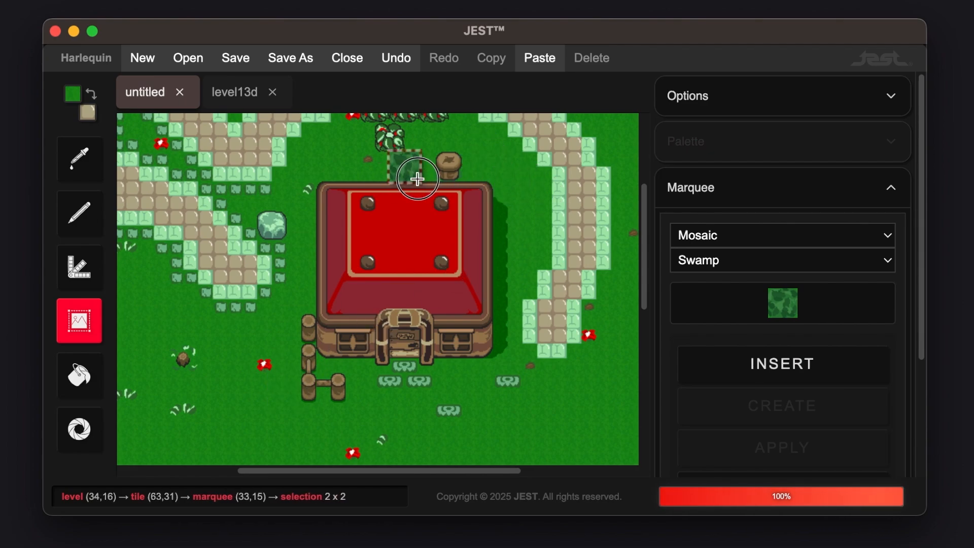
pyautogui.moveTo(280, 433); pyautogui.dragTo(226, 428)
pyautogui.click(328, 420)
# Select the 2 x 1 tiles at the base of the sign above the curved path and set the marquee type to Sign.
pyautogui.hscroll(-4, 383, 397)
pyautogui.scroll(-1, 383, 398)
pyautogui.scroll(4, 382, 398)
pyautogui.hscroll(6, 525, 411)
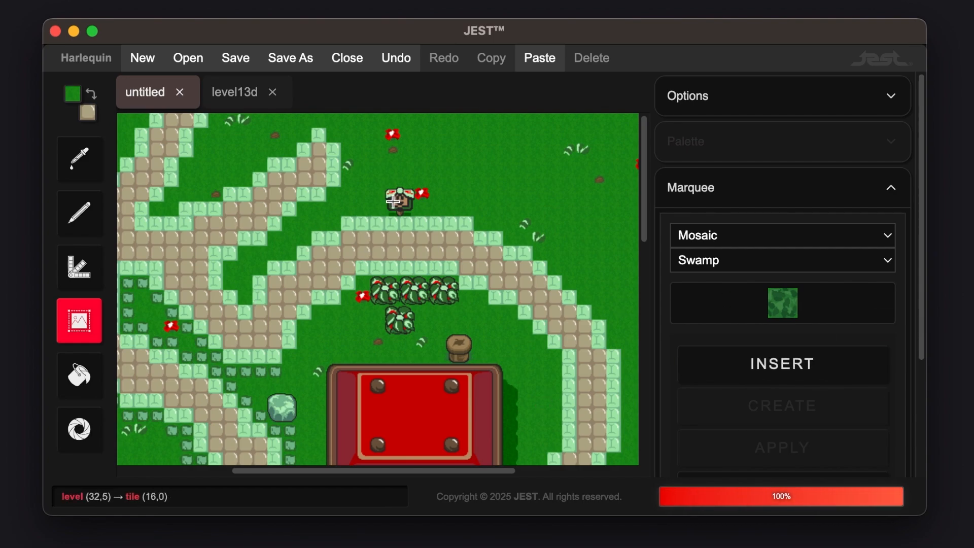
pyautogui.moveTo(388, 203); pyautogui.dragTo(422, 224)
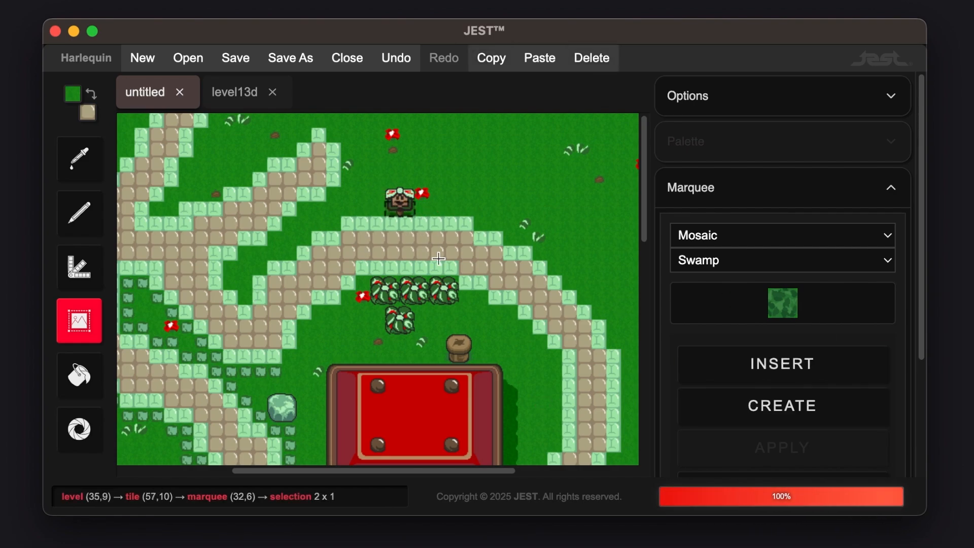
pyautogui.click(700, 262)
pyautogui.click(649, 253)
pyautogui.click(706, 235)
pyautogui.click(707, 275)
pyautogui.click(758, 245)
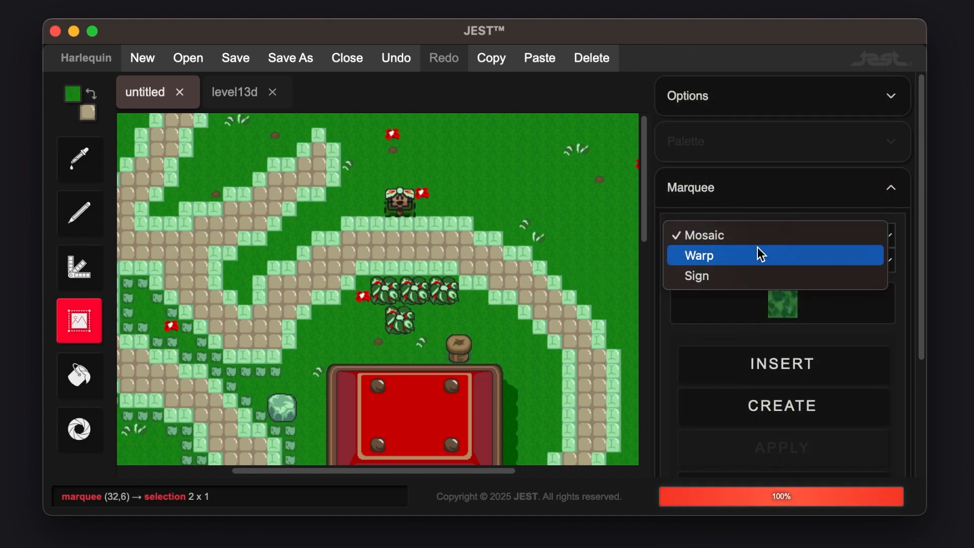
pyautogui.click(742, 276)
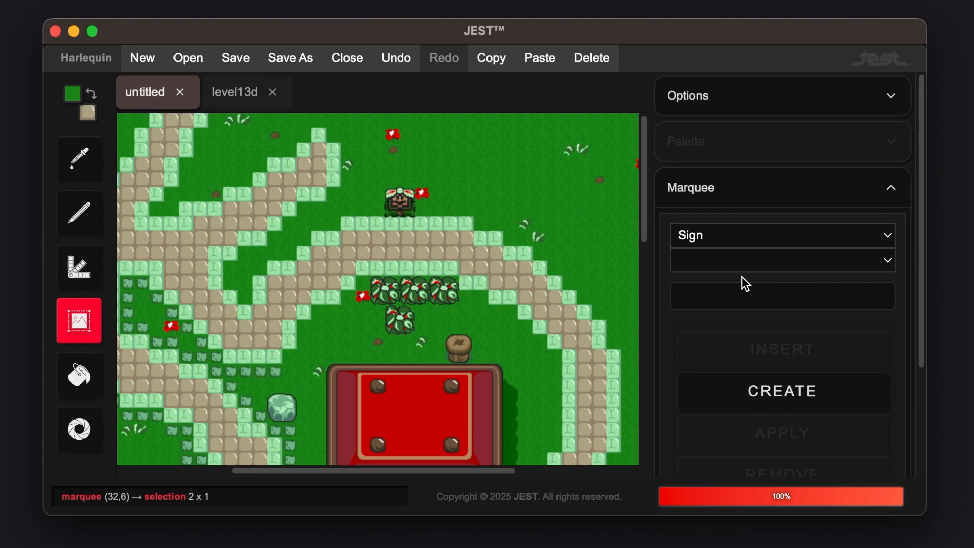
# Create the sign "Backdoor Walkway Signage" with the dialogue "This walkway is a cascading park made to honor the spirits of long forgotten past.".
pyautogui.scroll(-3, 759, 318)
pyautogui.click(755, 339)
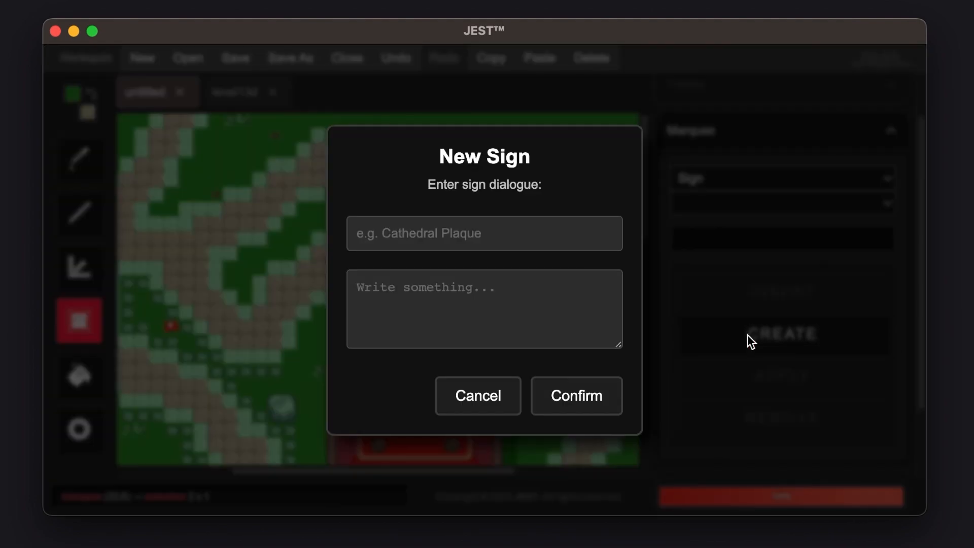
pyautogui.click(476, 236)
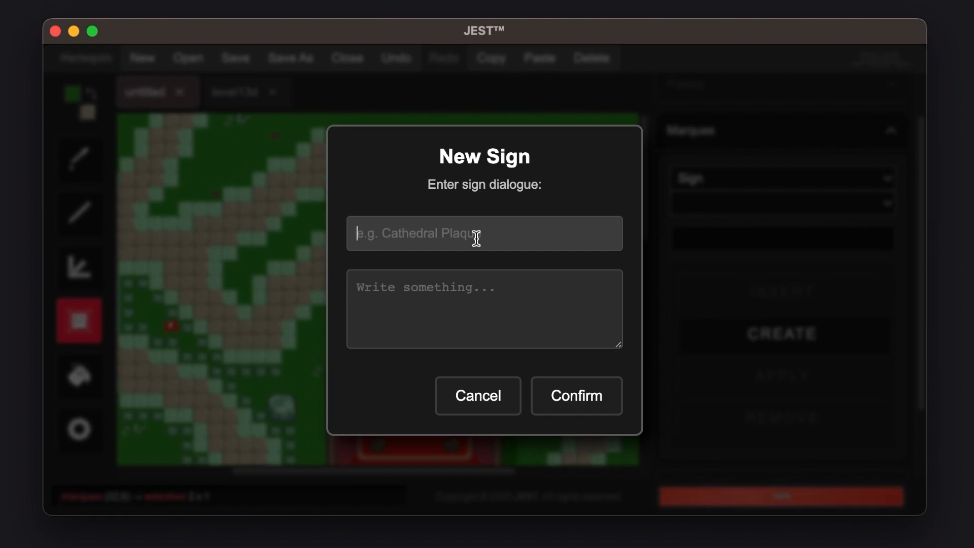
pyautogui.write('kdoor Walkway ')
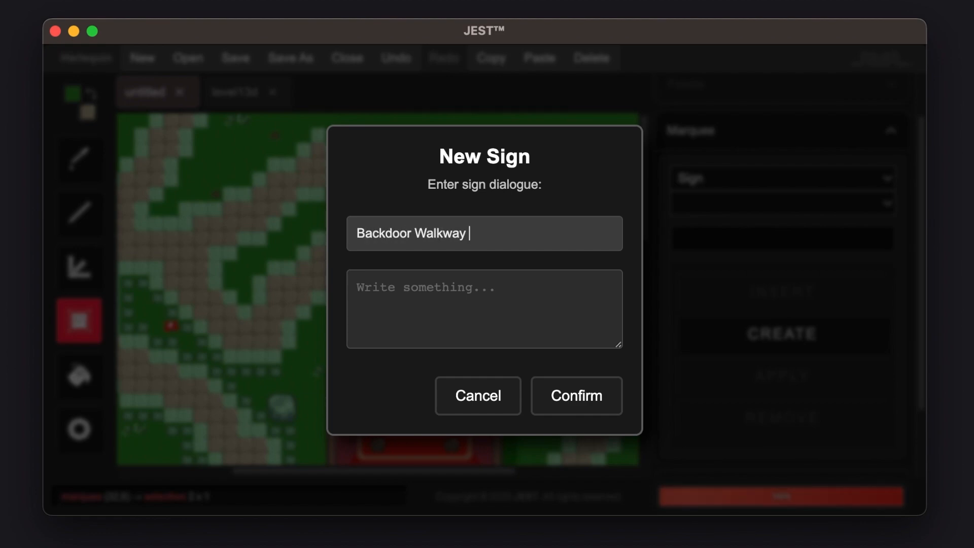
pyautogui.write('Signage')
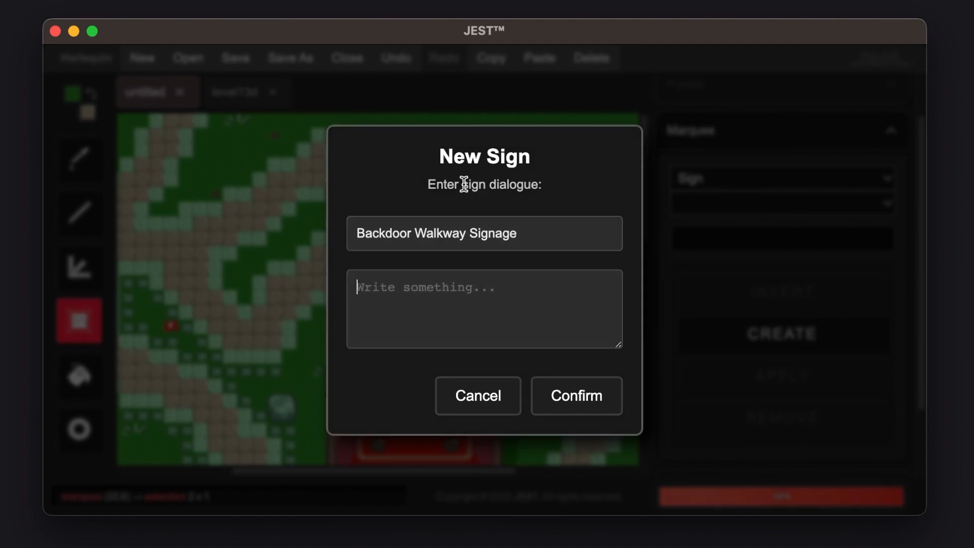
pyautogui.click(489, 318)
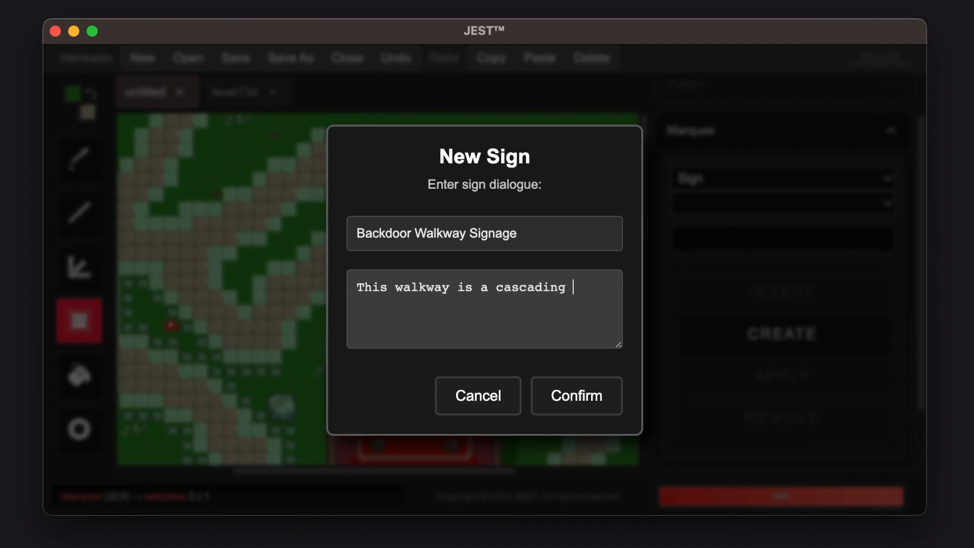
pyautogui.write('This walkway is a cascading park made to honor the spirits of long forgotten past.')
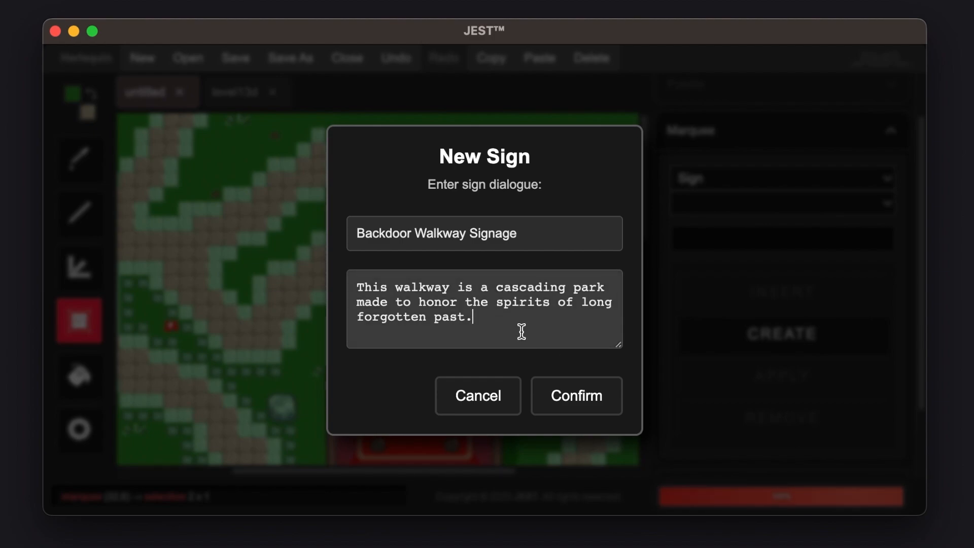
pyautogui.click(562, 394)
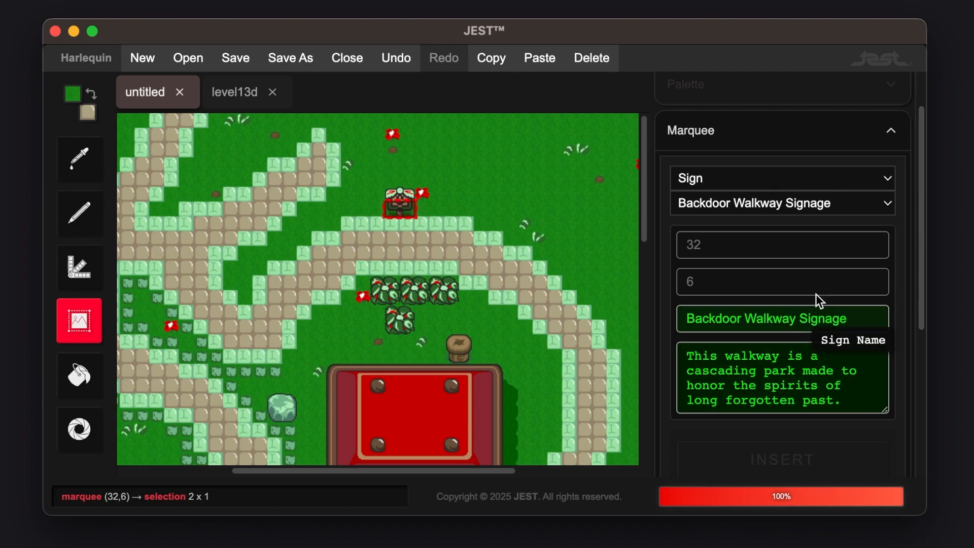
# Review the new sign's coordinates, name and dialogue fields and the actions available for it.
pyautogui.scroll(-5, 822, 254)
pyautogui.scroll(-1, 824, 244)
pyautogui.click(529, 211)
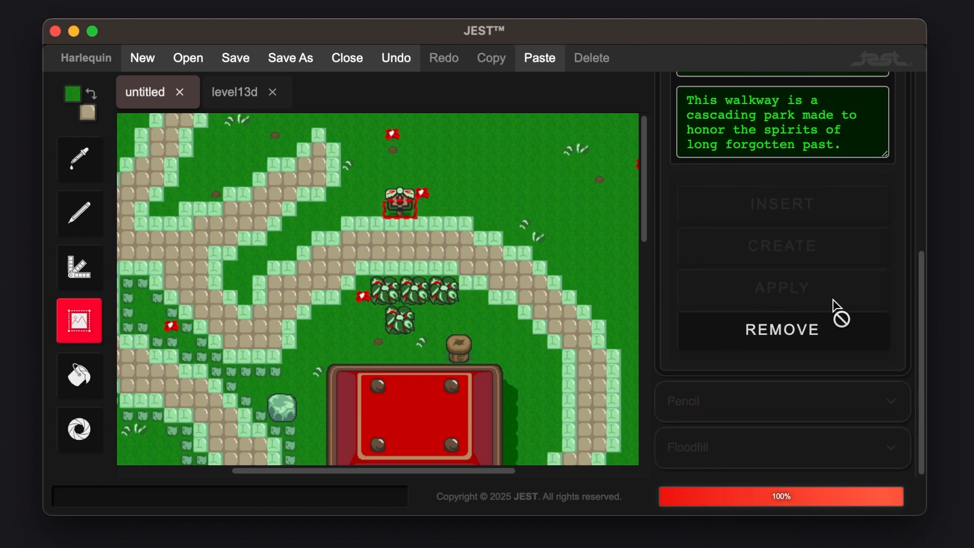
pyautogui.scroll(6, 823, 300)
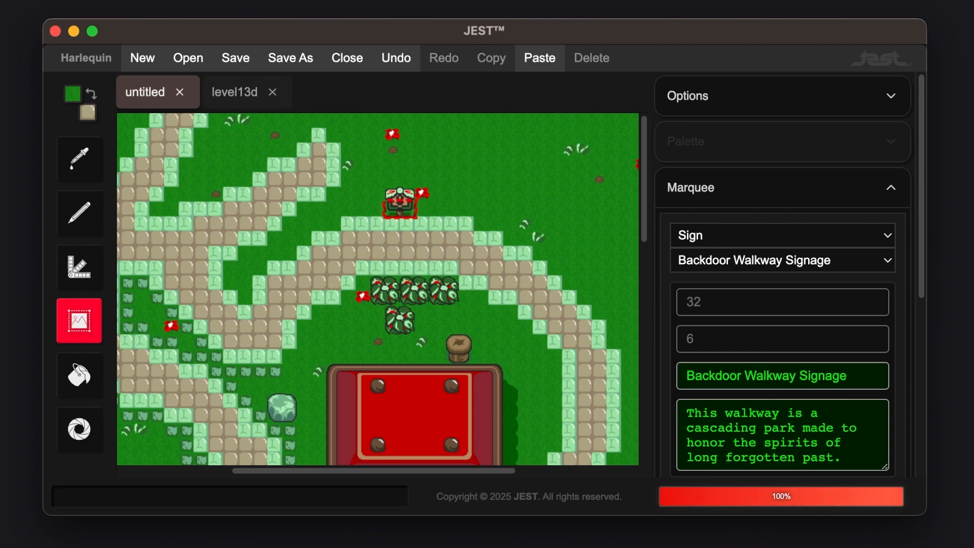
pyautogui.click(779, 264)
pyautogui.click(744, 307)
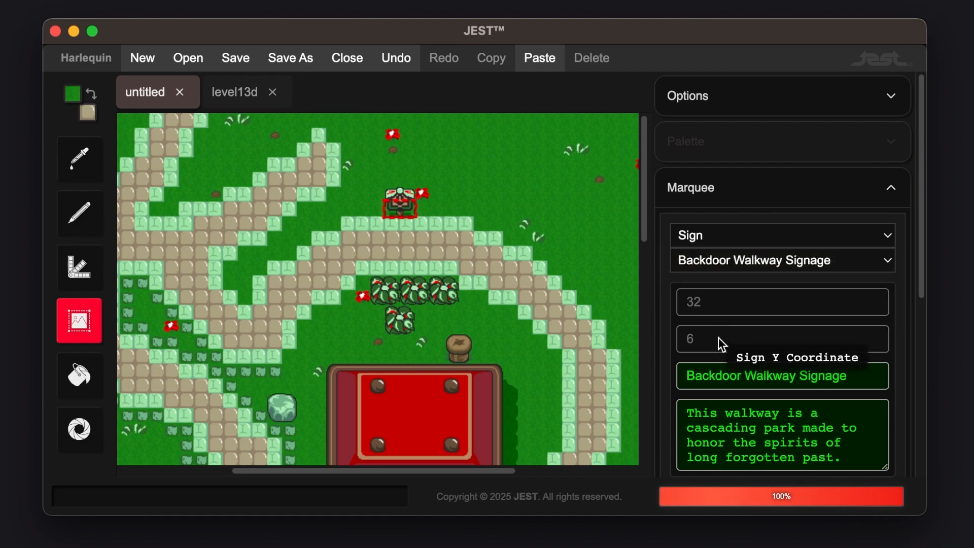
pyautogui.scroll(-1, 715, 309)
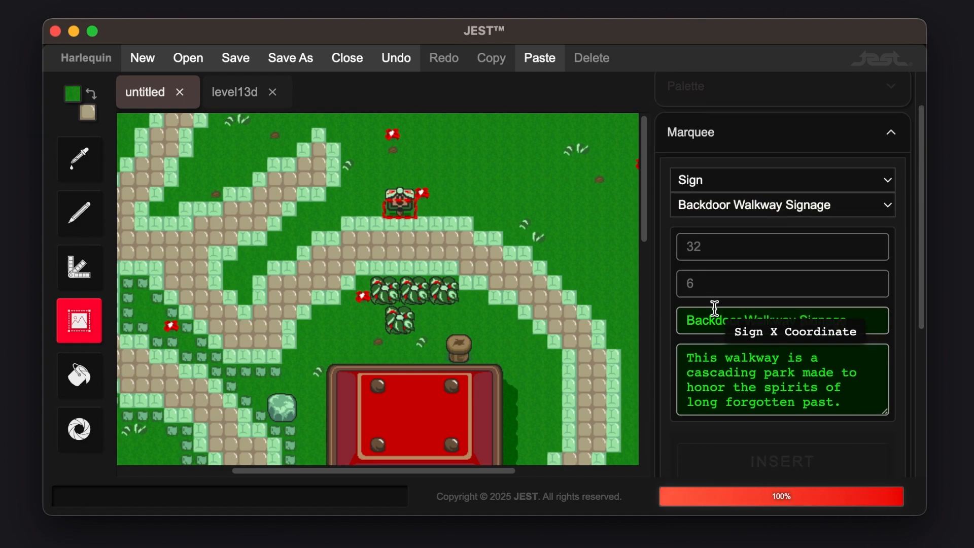
pyautogui.click(884, 410)
pyautogui.scroll(-1, 883, 409)
pyautogui.scroll(1, 883, 409)
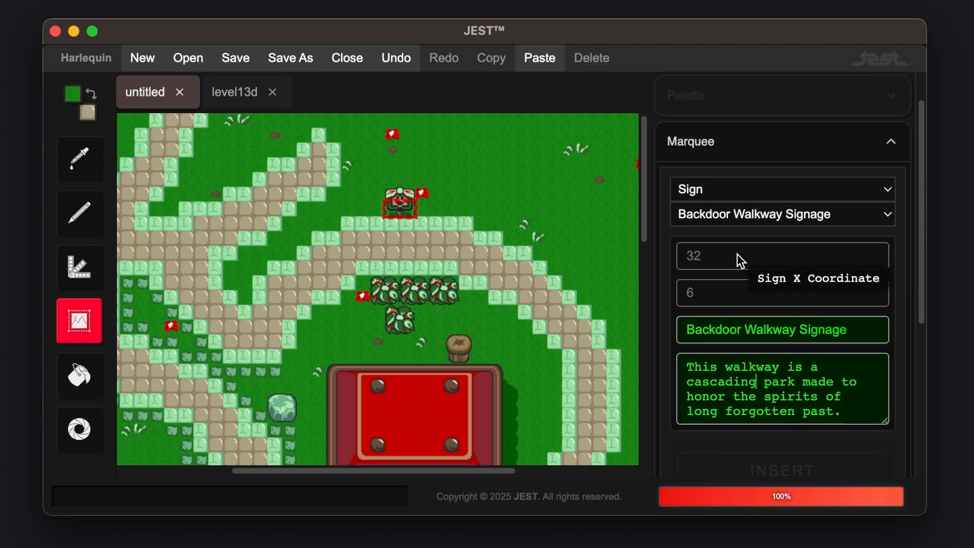
# Check the sign list of the untitled level, switch to the level13d level and look over the sign markers on its map.
pyautogui.click(753, 218)
pyautogui.click(753, 229)
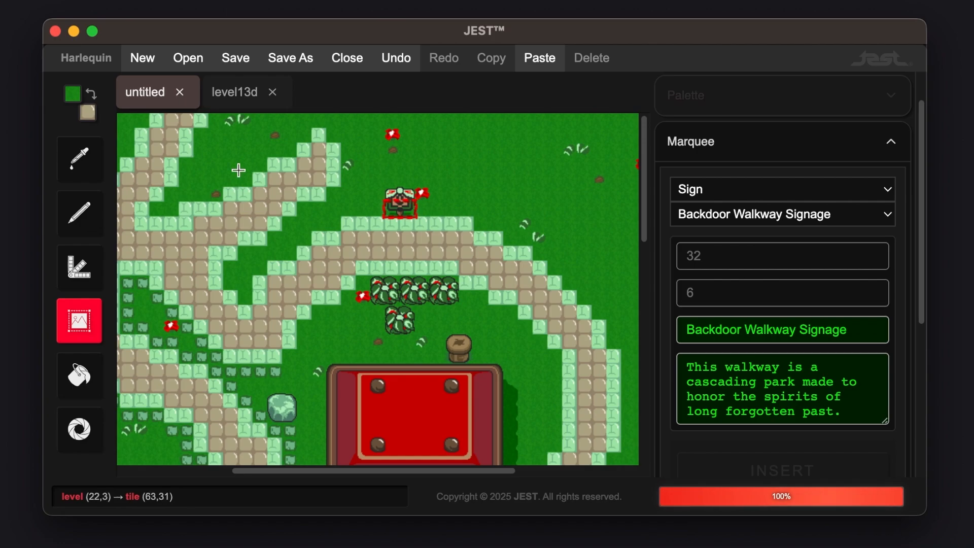
pyautogui.click(238, 97)
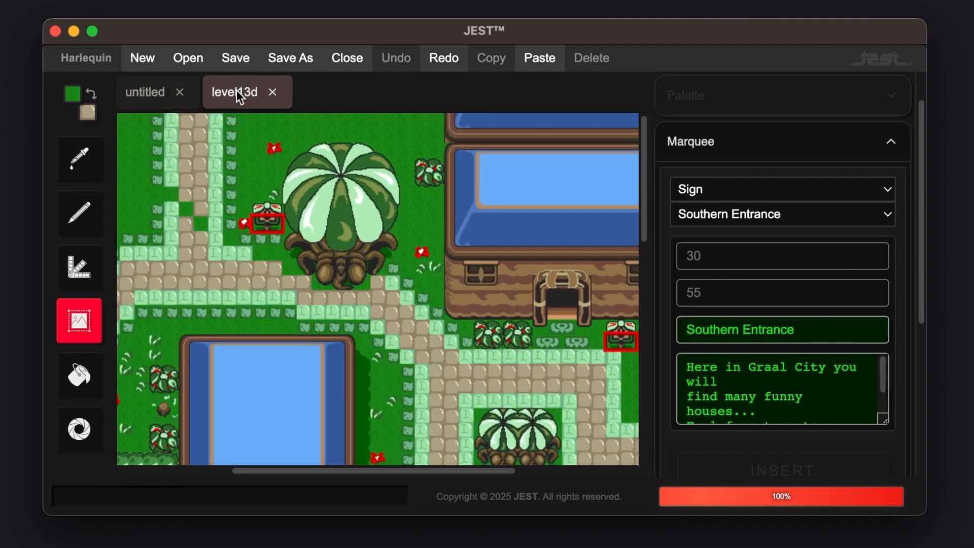
pyautogui.scroll(-15, 383, 282)
pyautogui.hscroll(-10, 384, 282)
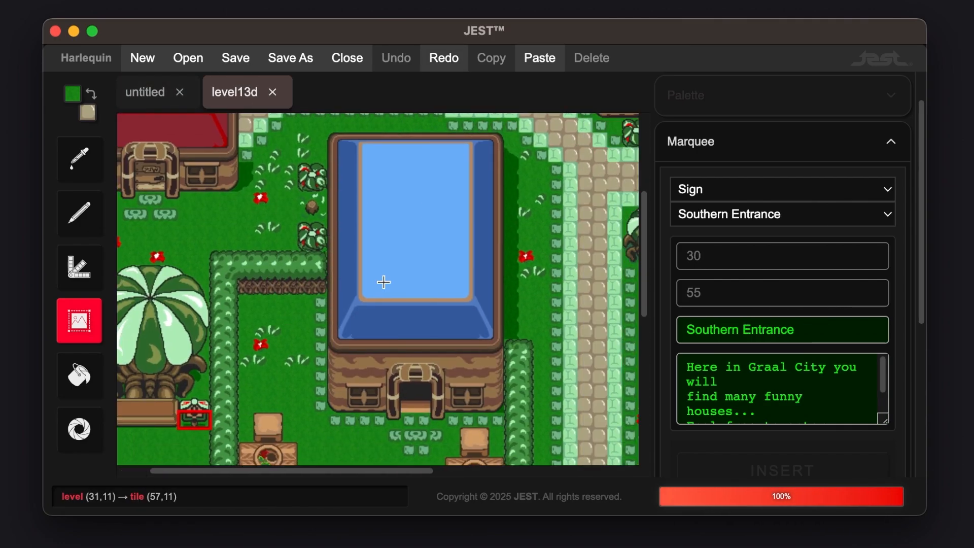
pyautogui.scroll(10, 383, 282)
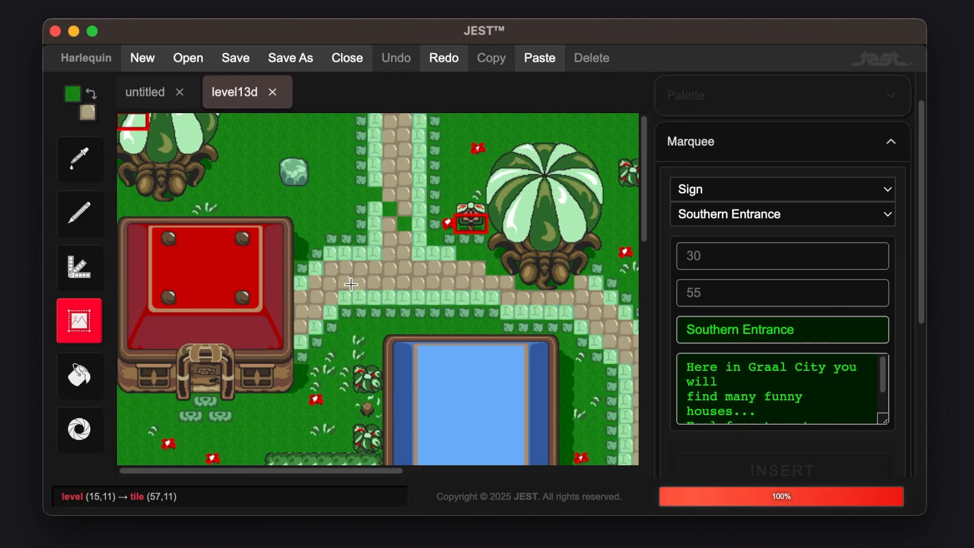
pyautogui.hscroll(5, 351, 284)
pyautogui.hscroll(3, 350, 284)
pyautogui.hscroll(-8, 351, 284)
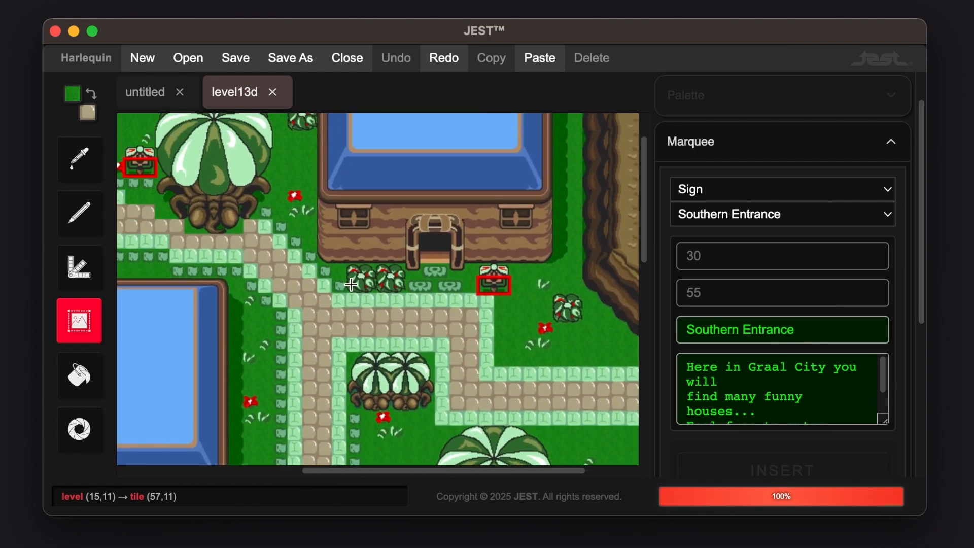
# Examine the list of signs in level13d and compare it with the sign markers around the houses and the southern crossroads.
pyautogui.click(734, 223)
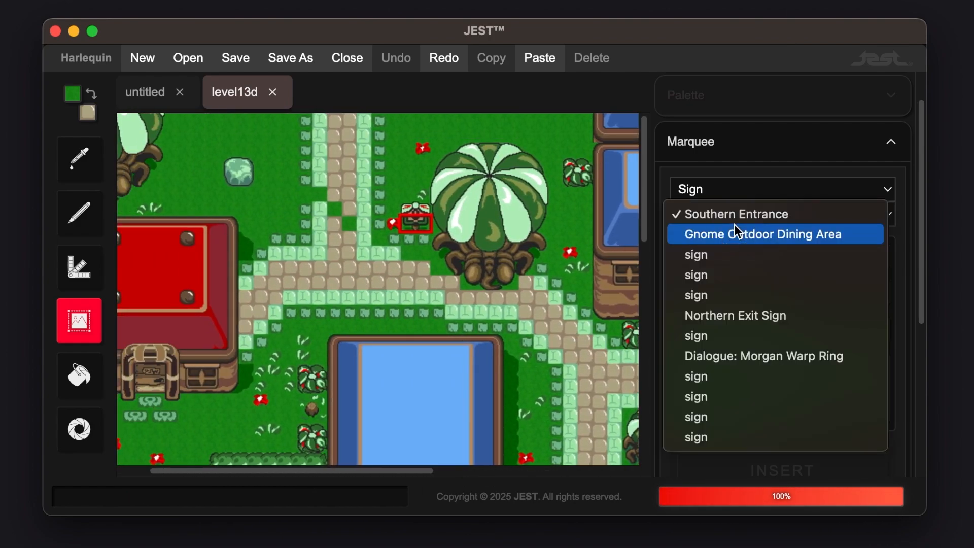
pyautogui.click(759, 236)
pyautogui.click(755, 217)
pyautogui.click(753, 198)
pyautogui.hscroll(3, 455, 245)
pyautogui.scroll(-12, 456, 245)
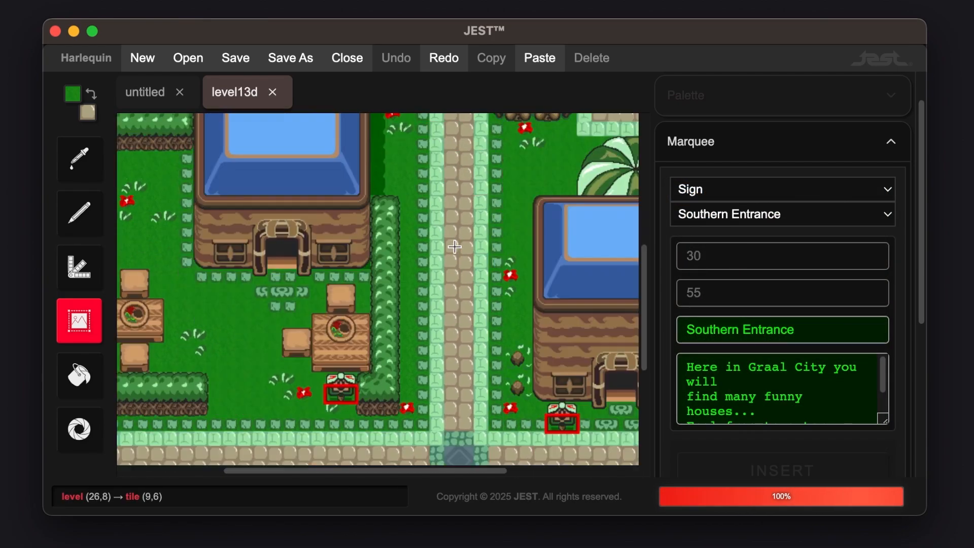
pyautogui.click(774, 214)
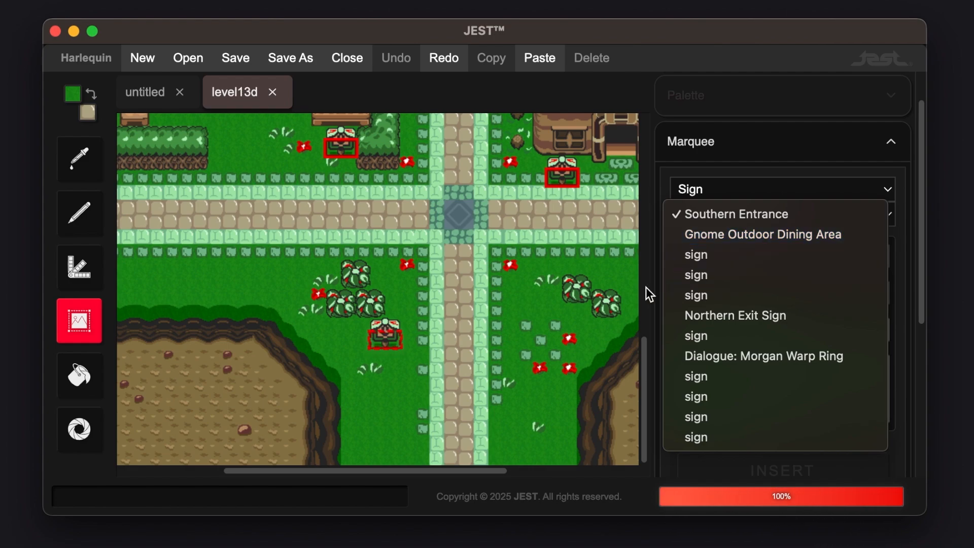
pyautogui.click(638, 275)
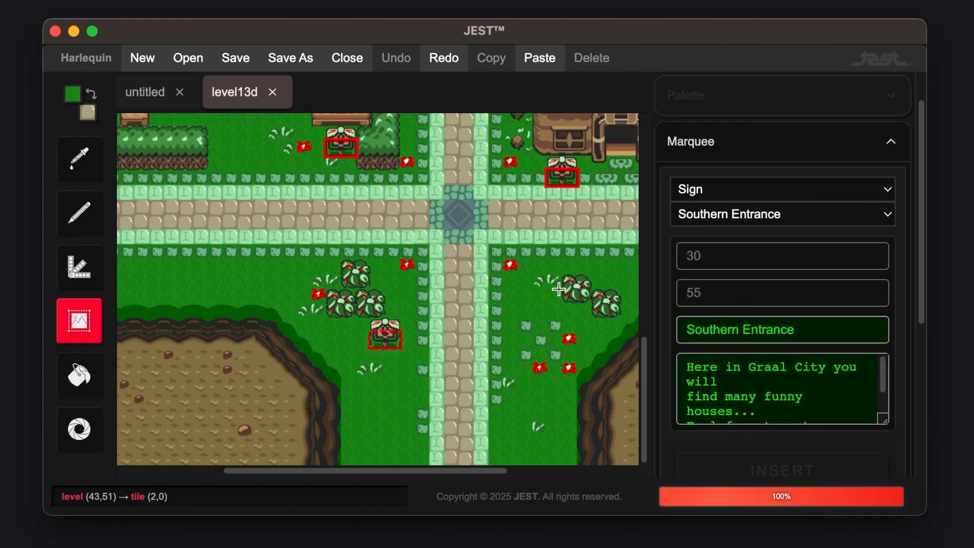
pyautogui.hscroll(5, 559, 289)
pyautogui.scroll(3, 560, 289)
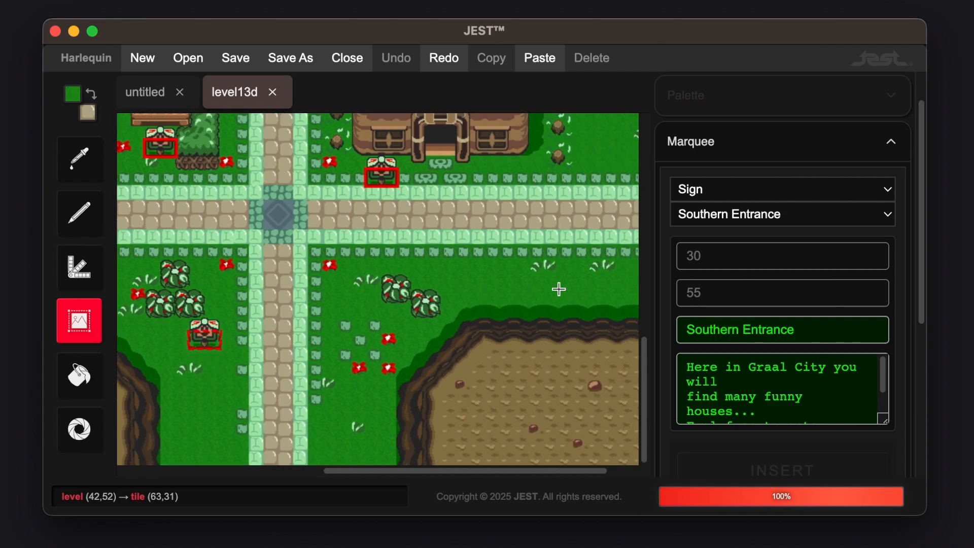
pyautogui.scroll(8, 559, 289)
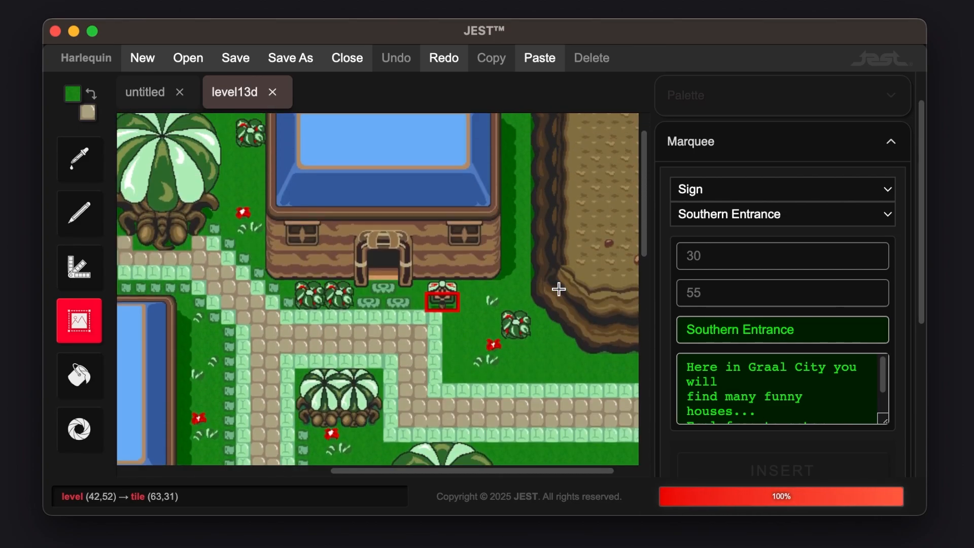
pyautogui.scroll(2, 559, 289)
pyautogui.hscroll(-10, 560, 289)
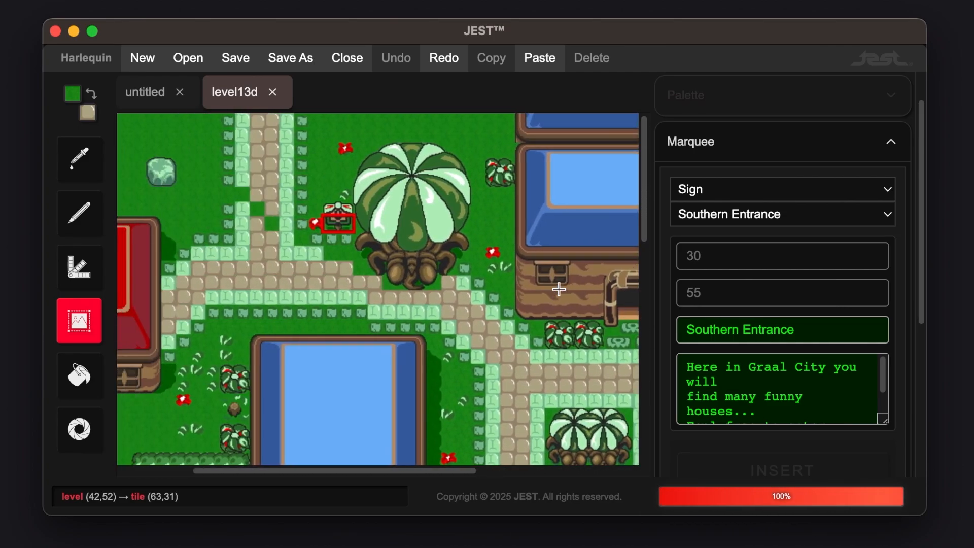
pyautogui.scroll(-10, 468, 298)
pyautogui.hscroll(6, 467, 298)
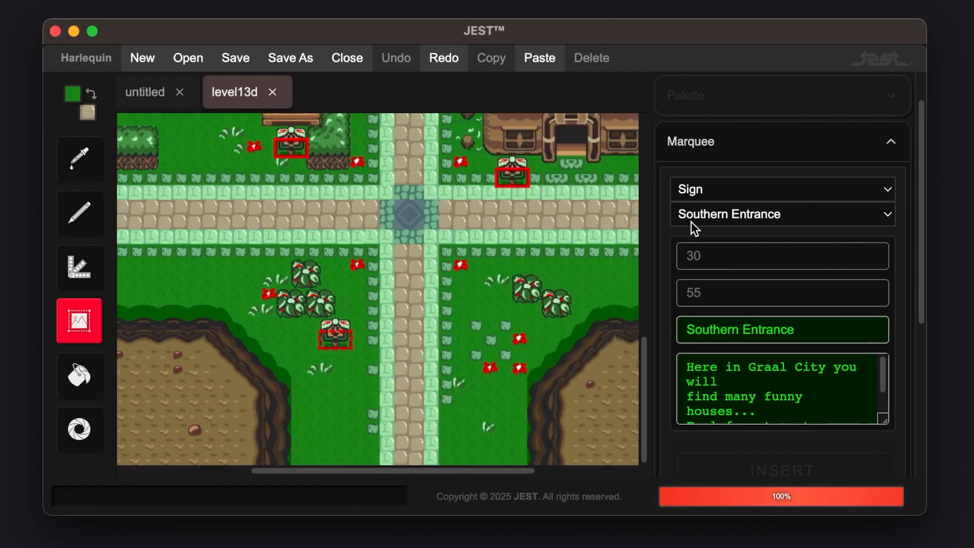
# Select the unnamed sign with the dialogue "Zol's Pub" and locate it on the map below the blue-roofed house.
pyautogui.click(691, 221)
pyautogui.click(702, 254)
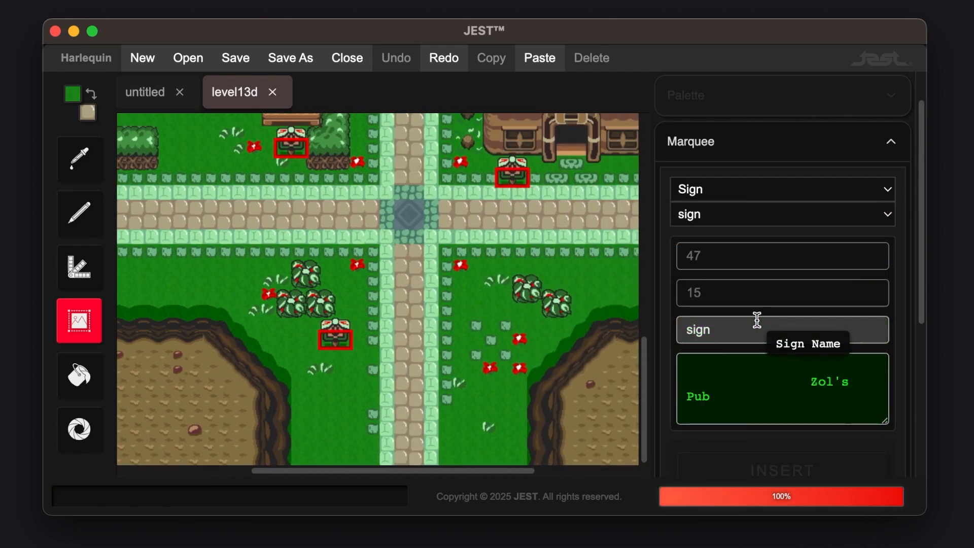
pyautogui.click(812, 408)
pyautogui.scroll(12, 452, 309)
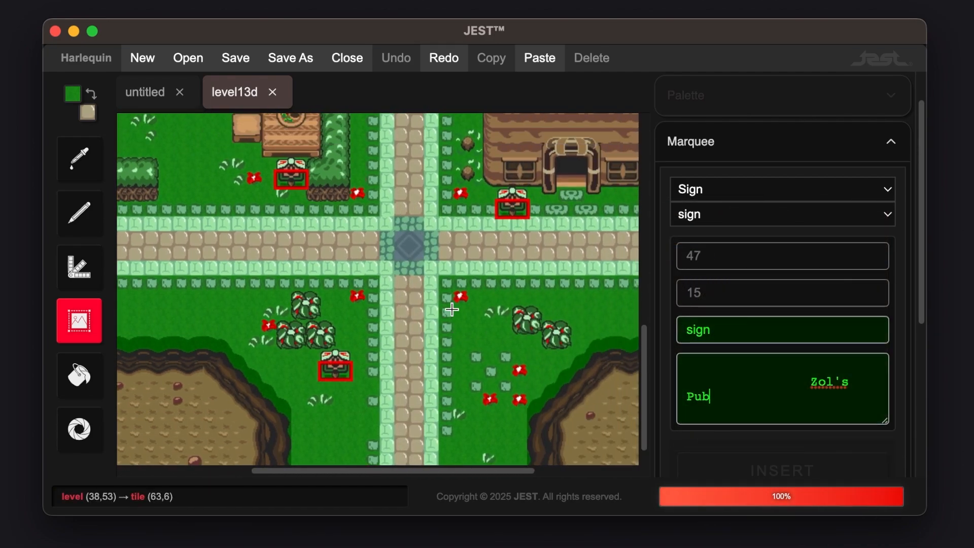
pyautogui.hscroll(2, 452, 310)
pyautogui.scroll(-2, 451, 308)
pyautogui.hscroll(2, 452, 309)
# Enter "Zol's Pub Sign" as the name of the selected pub sign.
pyautogui.doubleClick(754, 339)
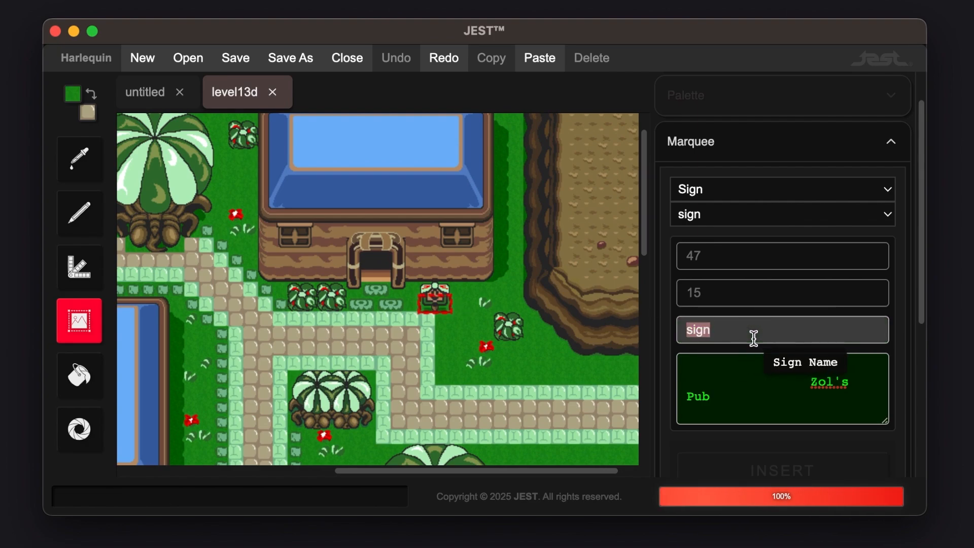
pyautogui.write("Zol's Pub Sign")
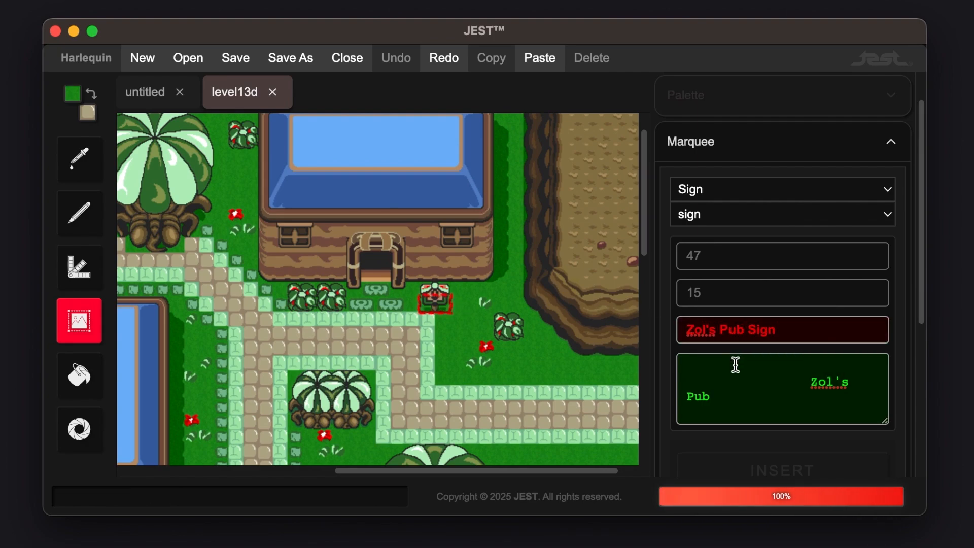
pyautogui.scroll(-3, 751, 380)
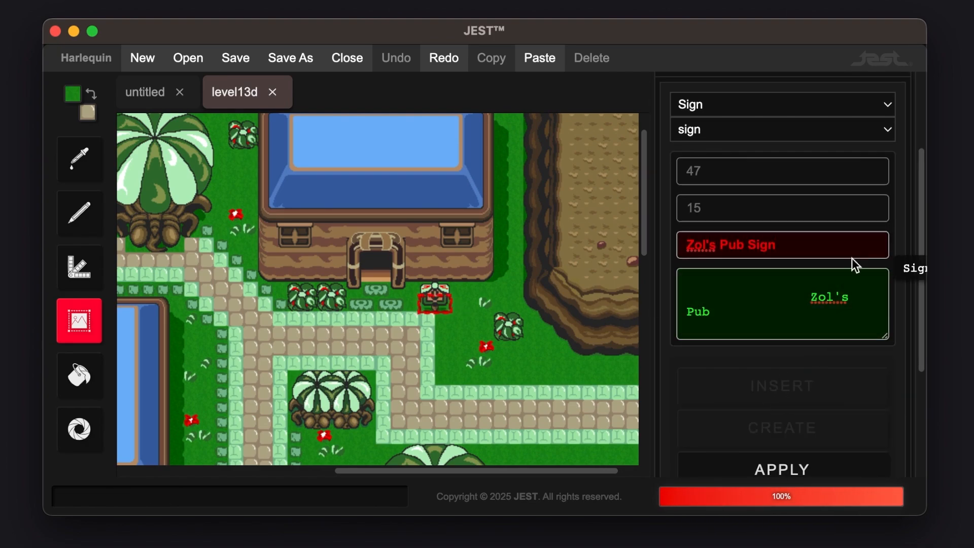
pyautogui.scroll(-2, 858, 397)
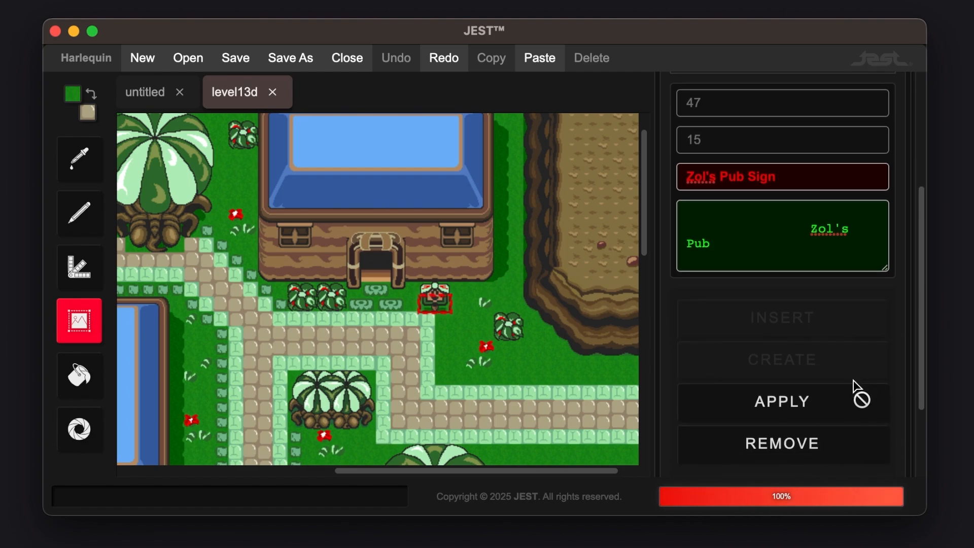
pyautogui.click(831, 419)
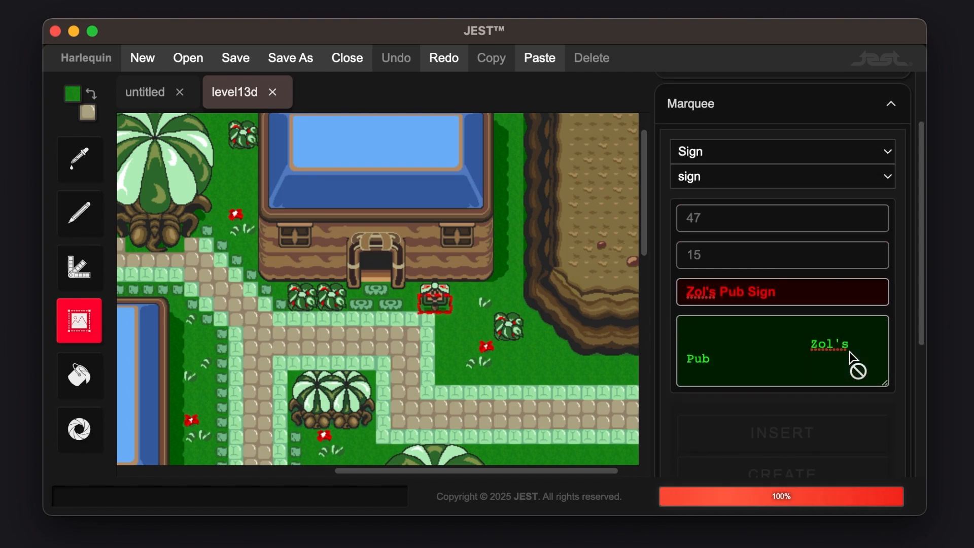
# Examine how the edited name field, the sign list and the available actions look before the name change is applied.
pyautogui.scroll(-5, 852, 355)
pyautogui.scroll(1, 852, 352)
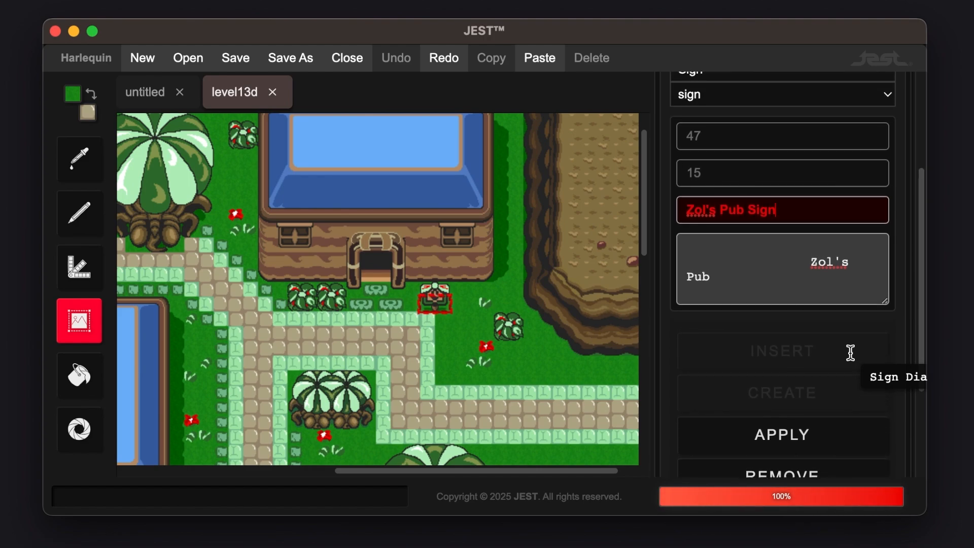
pyautogui.scroll(1, 851, 353)
pyautogui.scroll(-1, 851, 353)
pyautogui.click(845, 353)
pyautogui.moveTo(793, 209); pyautogui.dragTo(679, 207)
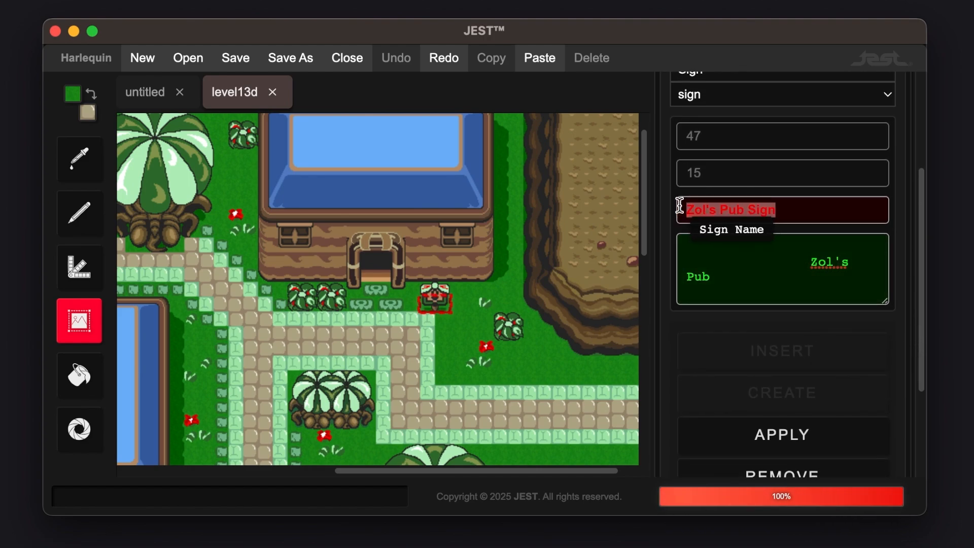
pyautogui.click(803, 212)
pyautogui.scroll(1, 851, 387)
pyautogui.scroll(-1, 848, 384)
pyautogui.scroll(1, 845, 381)
pyautogui.scroll(2, 812, 305)
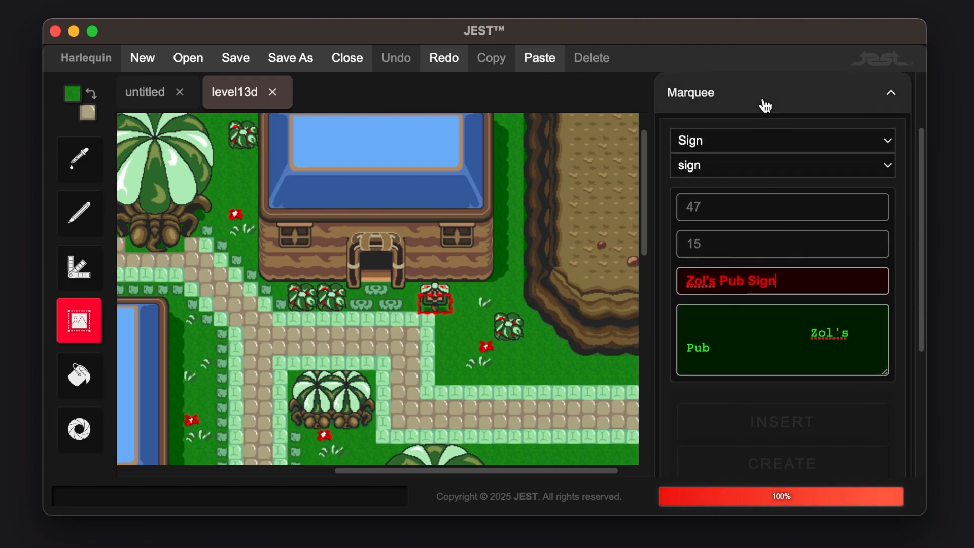
pyautogui.click(733, 147)
pyautogui.click(730, 184)
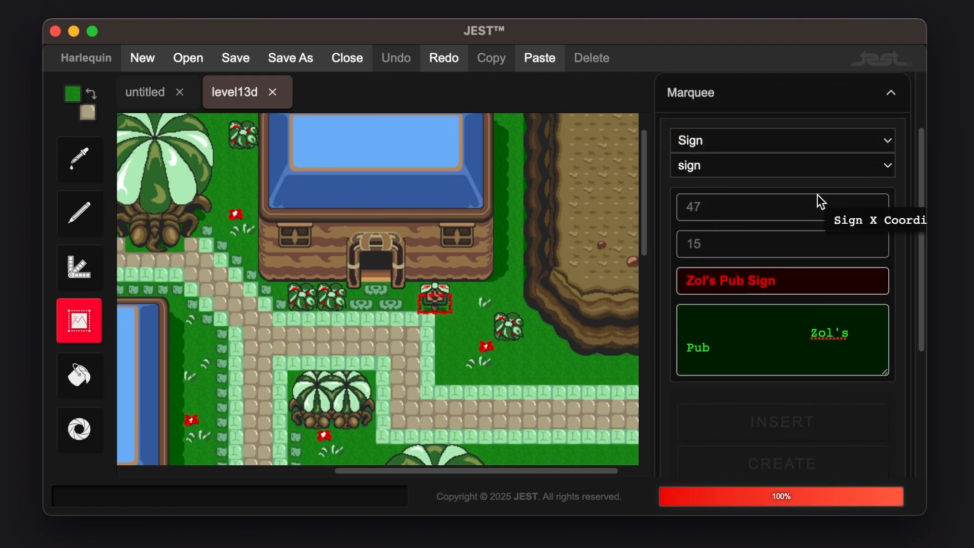
# Apply the new name to the pub sign.
pyautogui.scroll(-1, 820, 194)
pyautogui.scroll(-2, 803, 242)
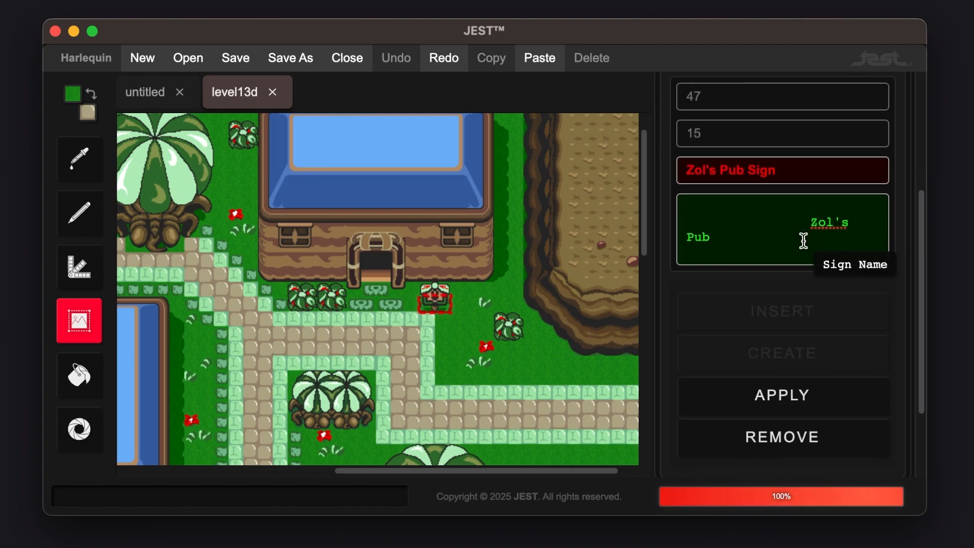
pyautogui.click(844, 404)
pyautogui.scroll(3, 843, 401)
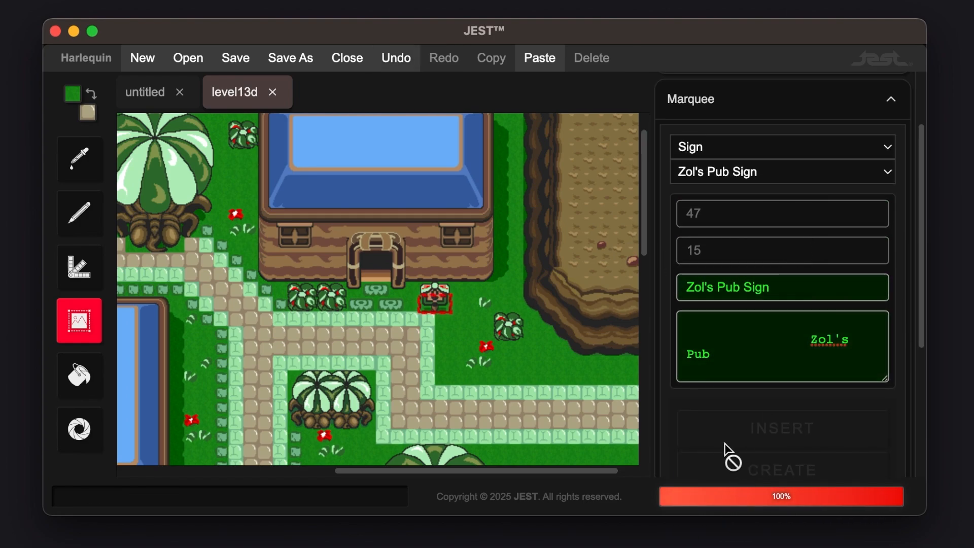
# Check the sign list of level13d for the renamed pub sign, keeping it selected.
pyautogui.click(780, 180)
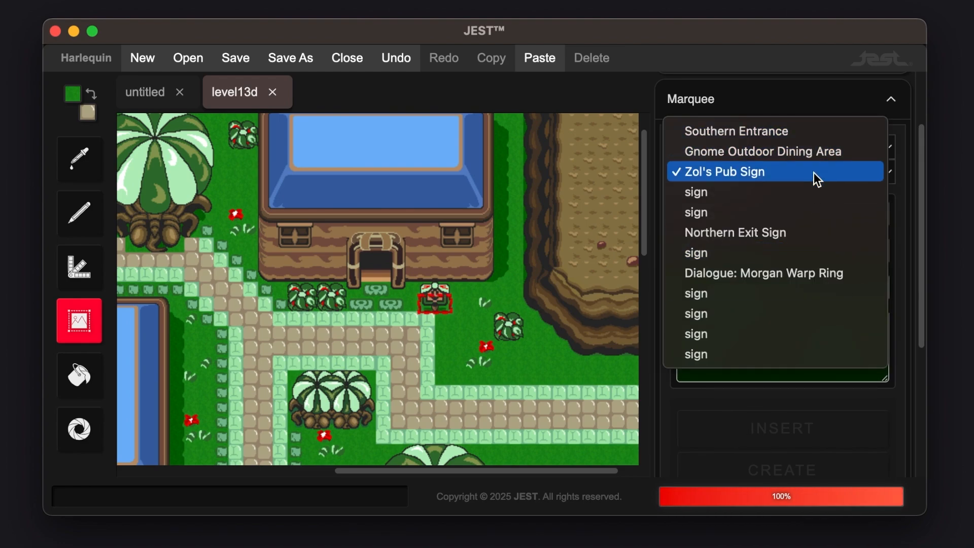
pyautogui.click(720, 406)
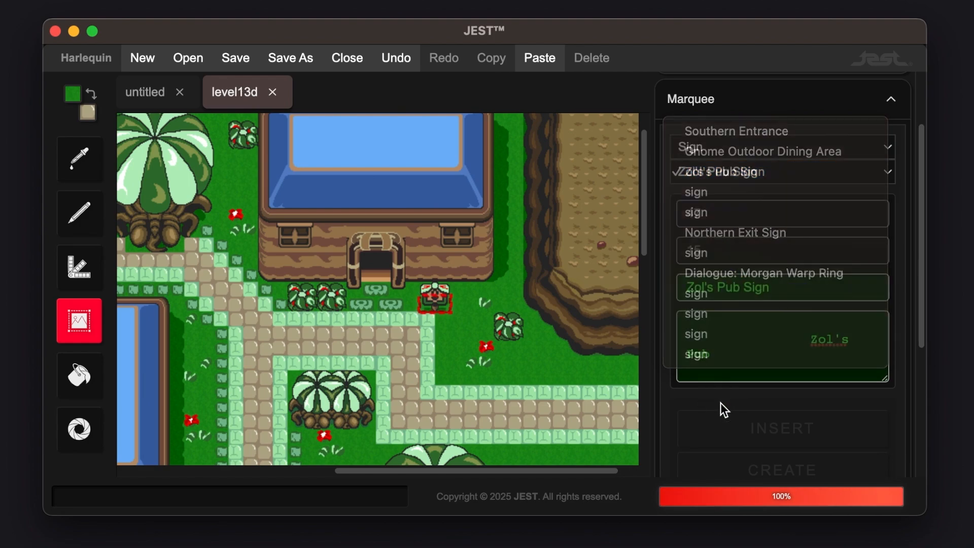
pyautogui.click(773, 164)
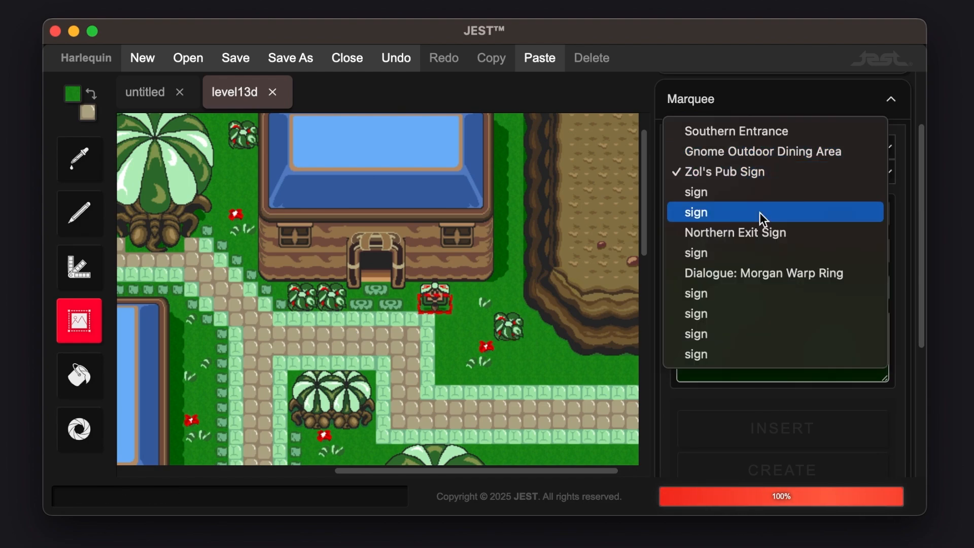
pyautogui.click(785, 169)
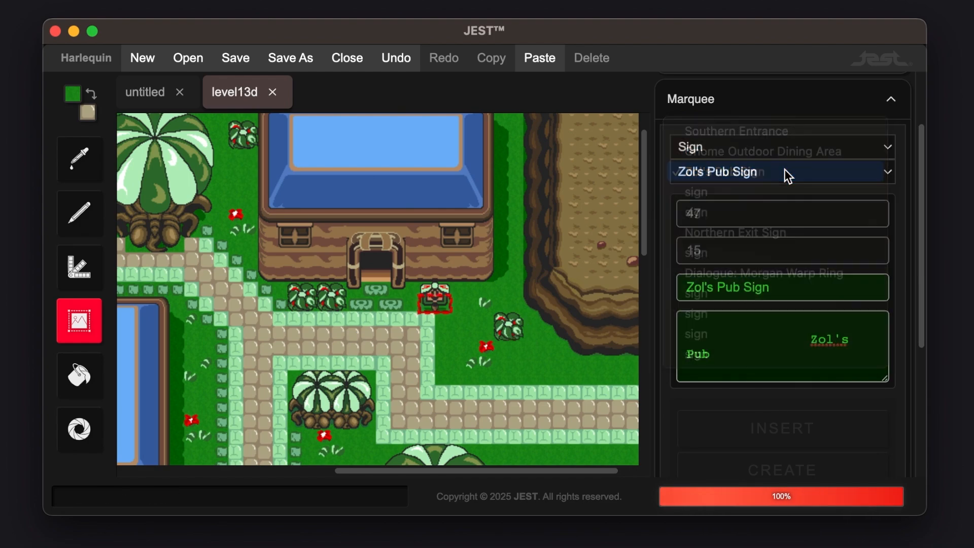
# Append "... Since 1998" to the pub sign's dialogue and apply the change.
pyautogui.click(800, 358)
pyautogui.write('... ')
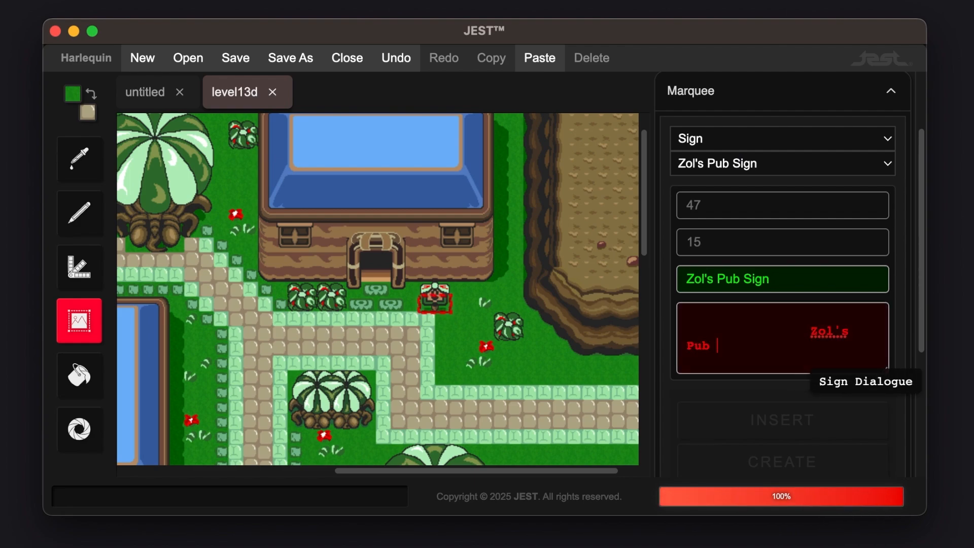
pyautogui.write('Since 1998')
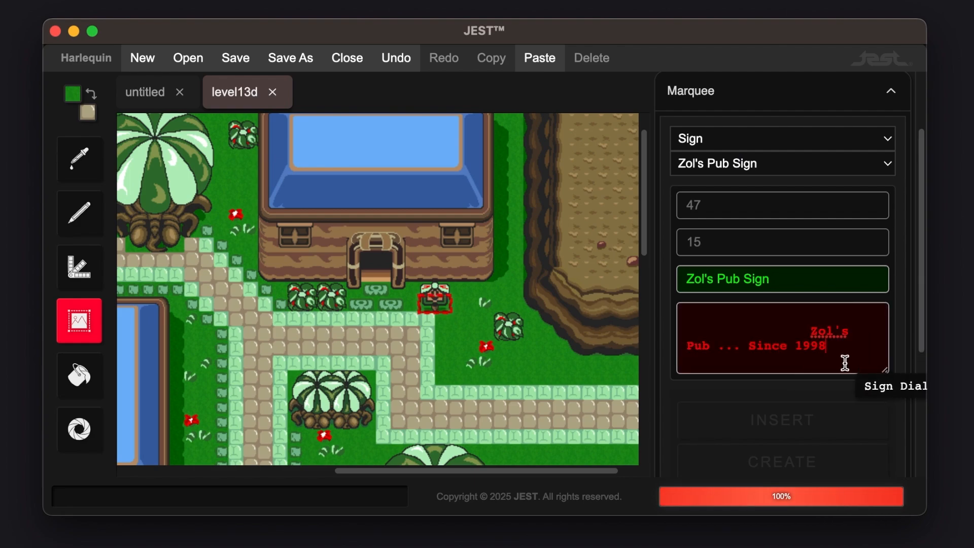
pyautogui.scroll(-3, 811, 441)
pyautogui.click(807, 440)
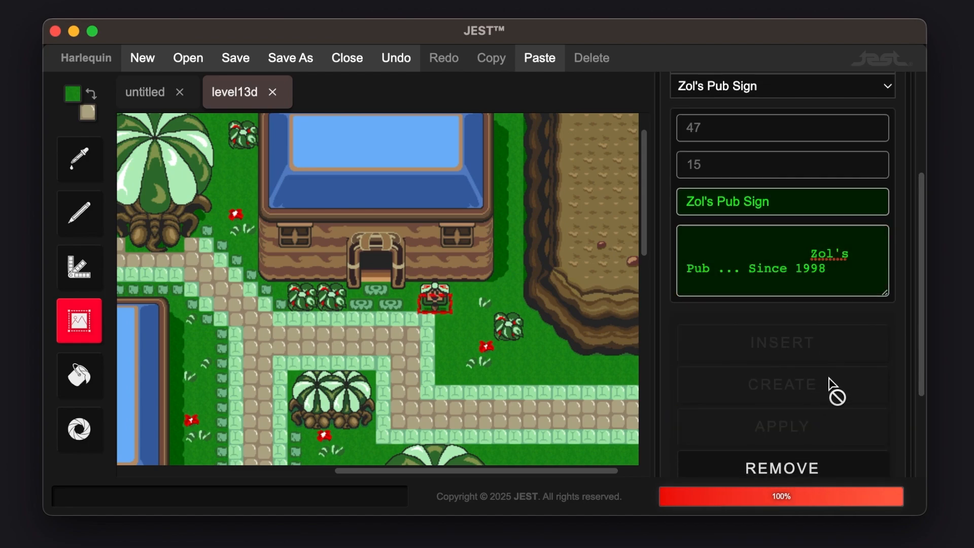
# Save the level13d level file.
pyautogui.scroll(5, 833, 394)
pyautogui.scroll(-1, 830, 381)
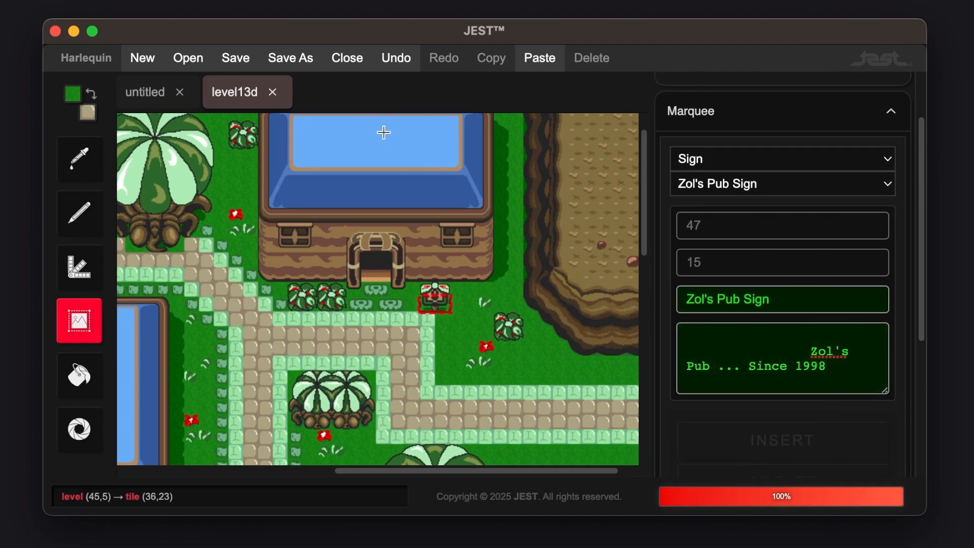
pyautogui.click(249, 61)
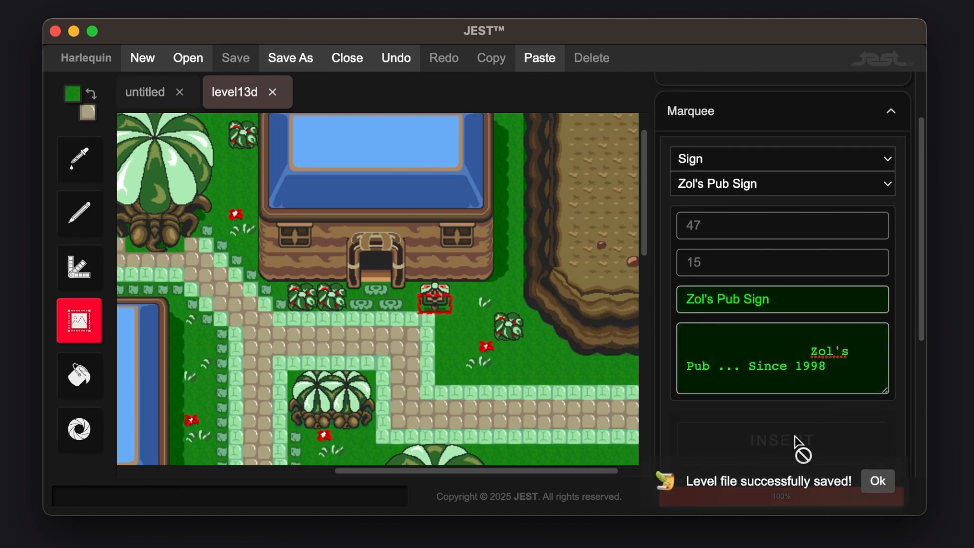
# Dismiss the save notice, switch the marquee to the Warp objects of level13d and examine the list of linked levels.
pyautogui.click(877, 483)
pyautogui.scroll(-3, 518, 363)
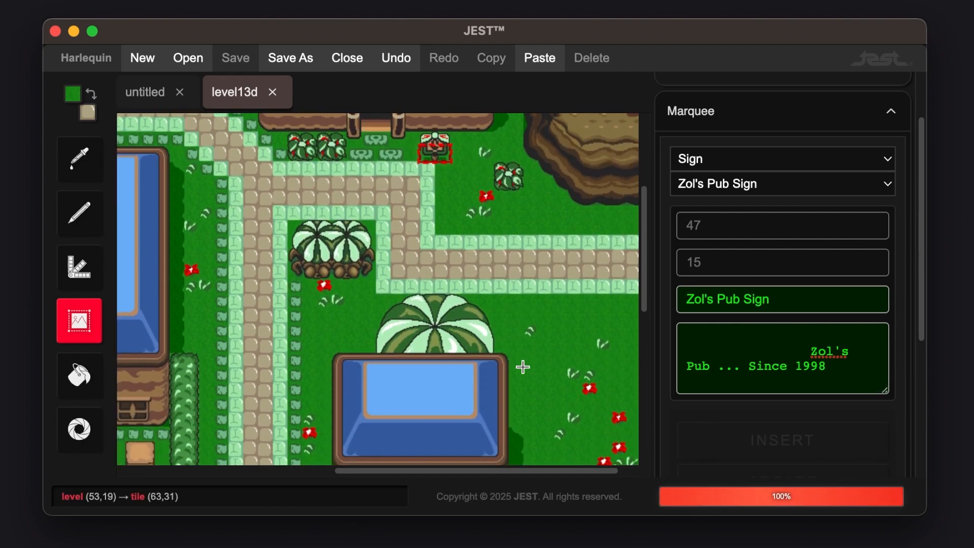
pyautogui.click(516, 360)
pyautogui.click(749, 159)
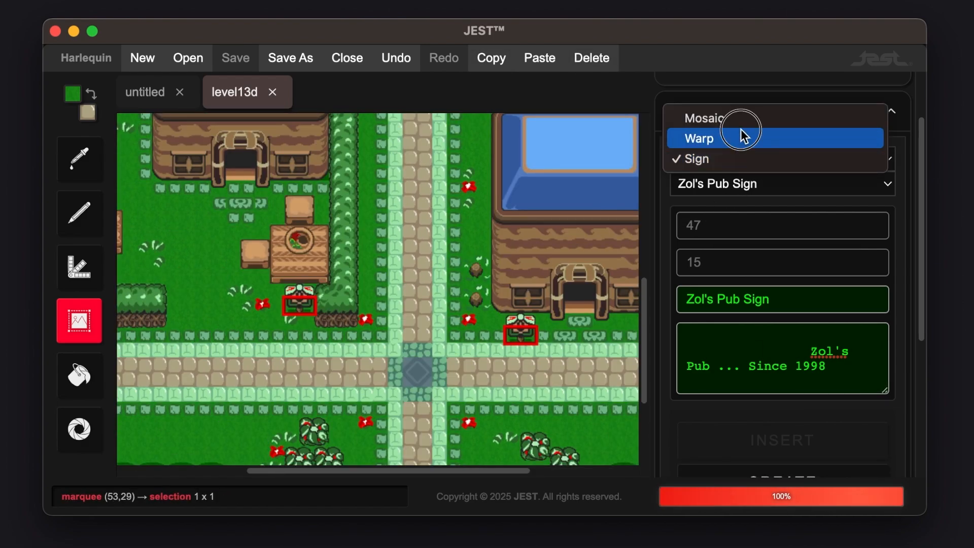
pyautogui.click(741, 134)
pyautogui.hscroll(3, 488, 263)
pyautogui.scroll(-3, 488, 264)
pyautogui.click(706, 184)
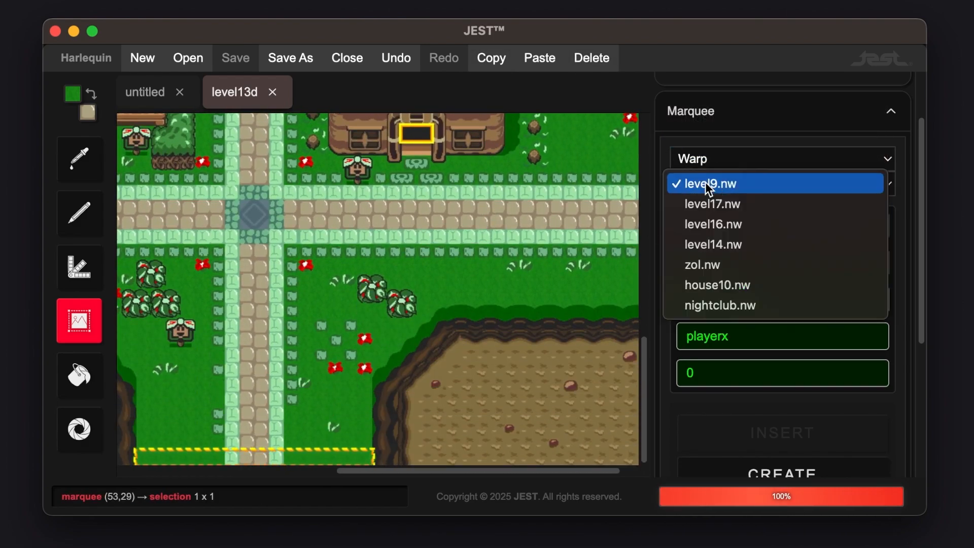
pyautogui.click(626, 250)
pyautogui.click(772, 187)
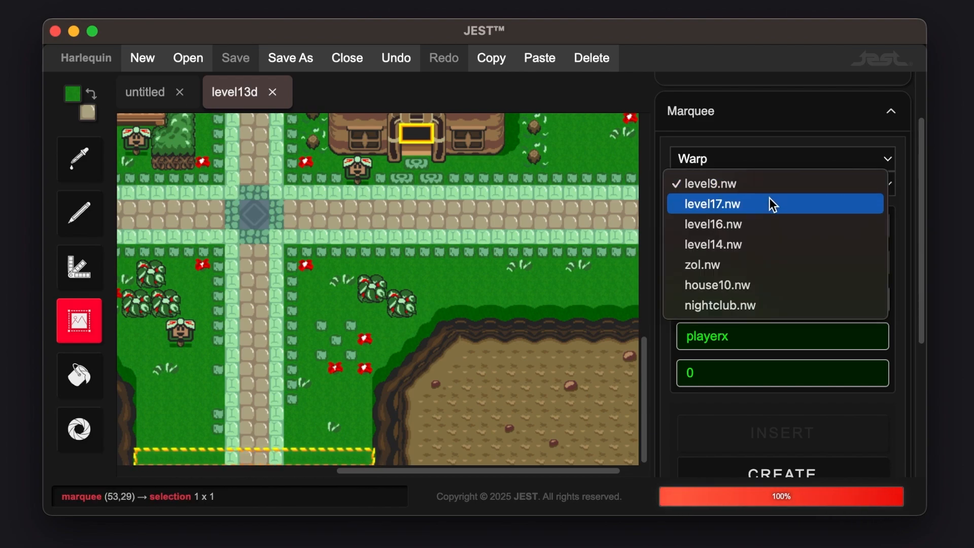
# Switch the marquee between Sign and Warp objects and examine the warp areas along level13d's edges and house doors.
pyautogui.click(753, 159)
pyautogui.click(753, 160)
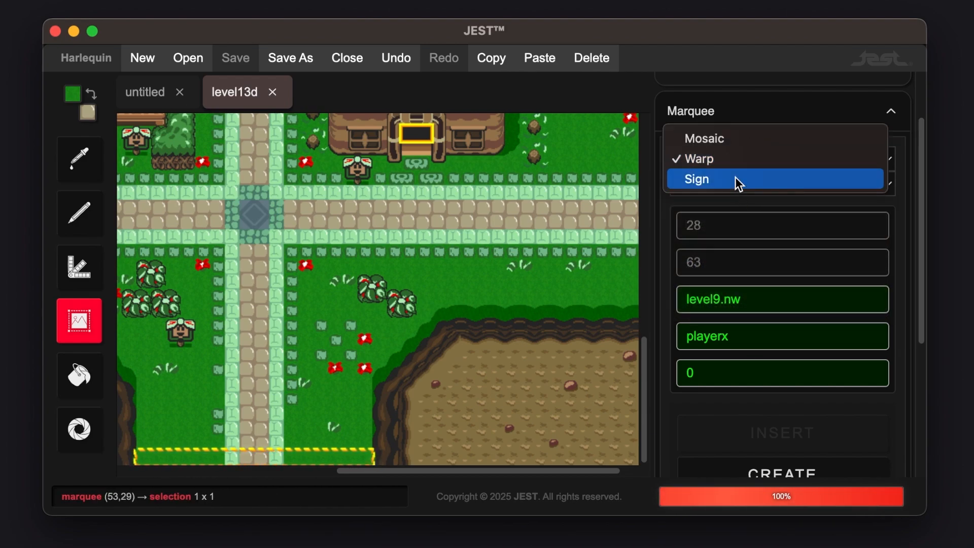
pyautogui.click(734, 178)
pyautogui.click(727, 161)
pyautogui.click(727, 141)
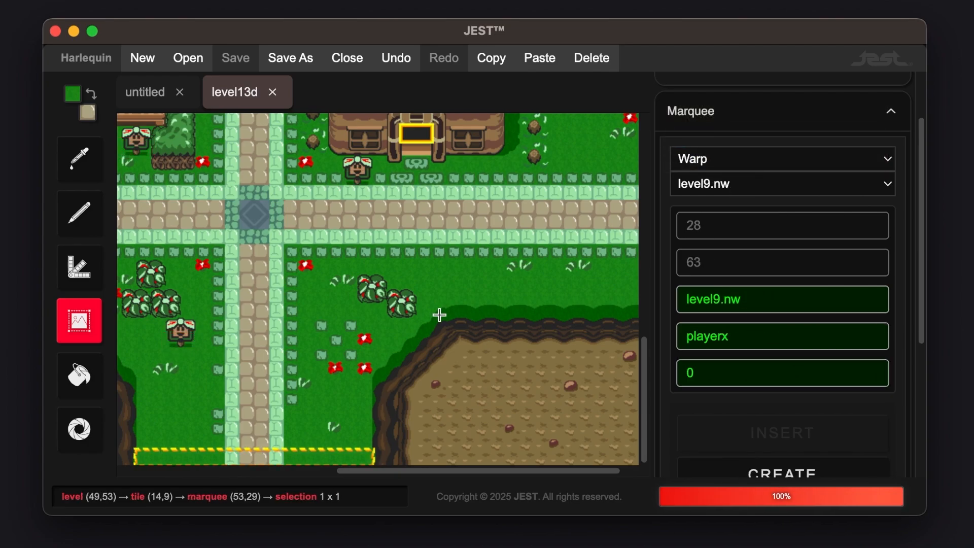
pyautogui.scroll(3, 440, 315)
pyautogui.scroll(-3, 440, 315)
pyautogui.hscroll(-2, 255, 392)
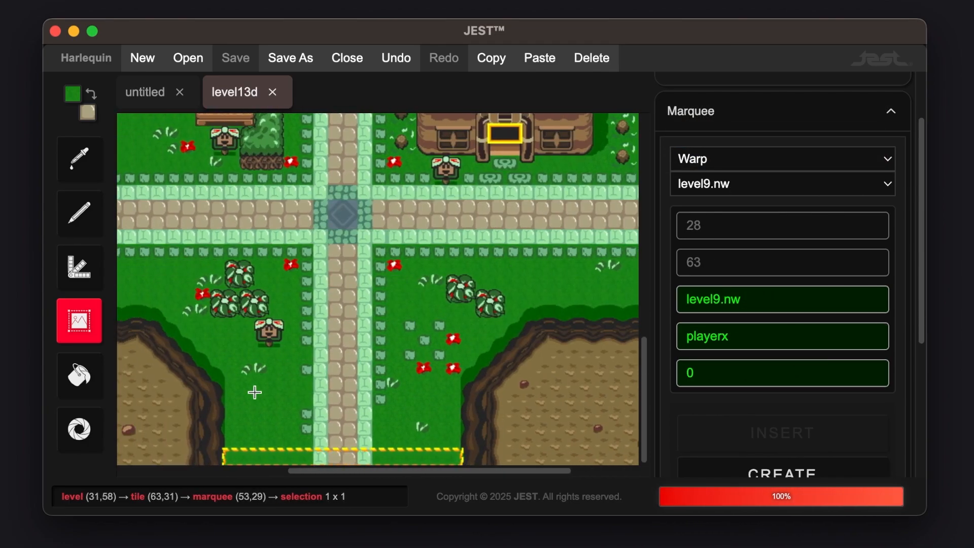
pyautogui.scroll(3, 496, 337)
pyautogui.hscroll(-6, 456, 336)
pyautogui.scroll(3, 170, 348)
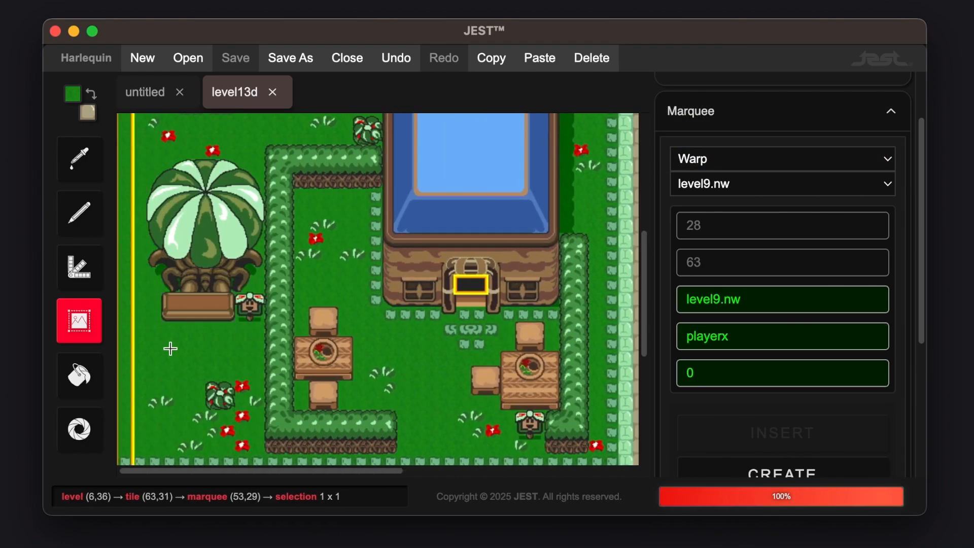
pyautogui.scroll(1, 166, 349)
pyautogui.scroll(5, 166, 350)
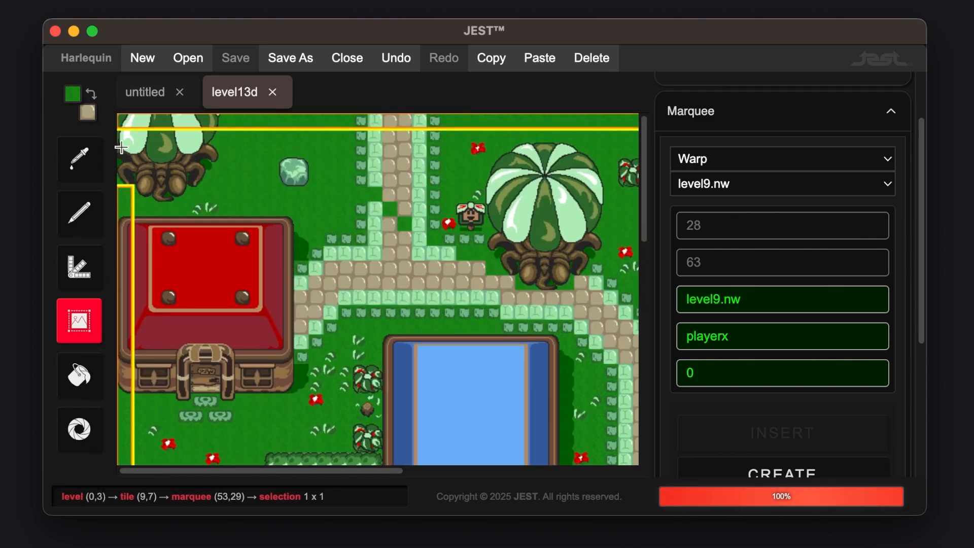
# Show the Warp objects of level13d and export a snapshot to Downloads as level13_warpzone_editing.png, replacing the existing file.
pyautogui.click(729, 202)
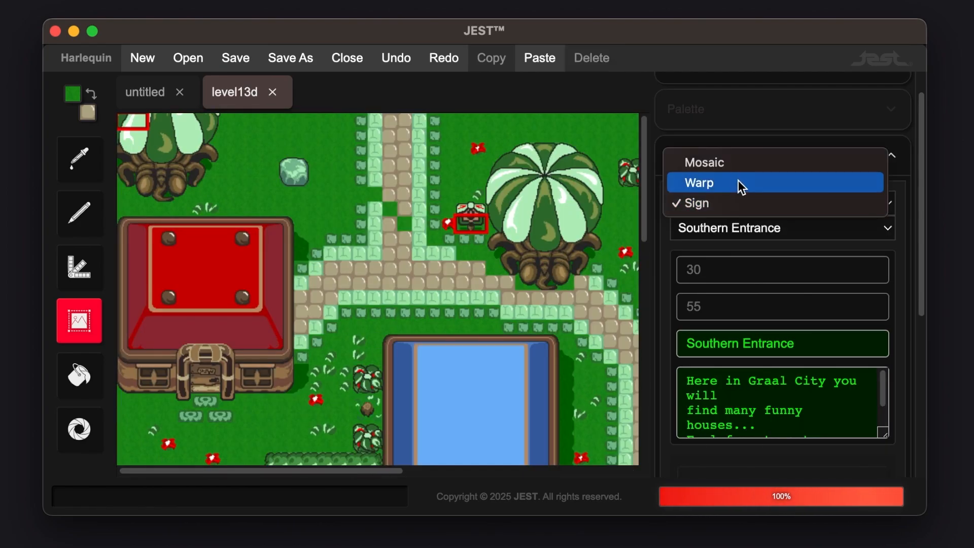
pyautogui.press('Escape')
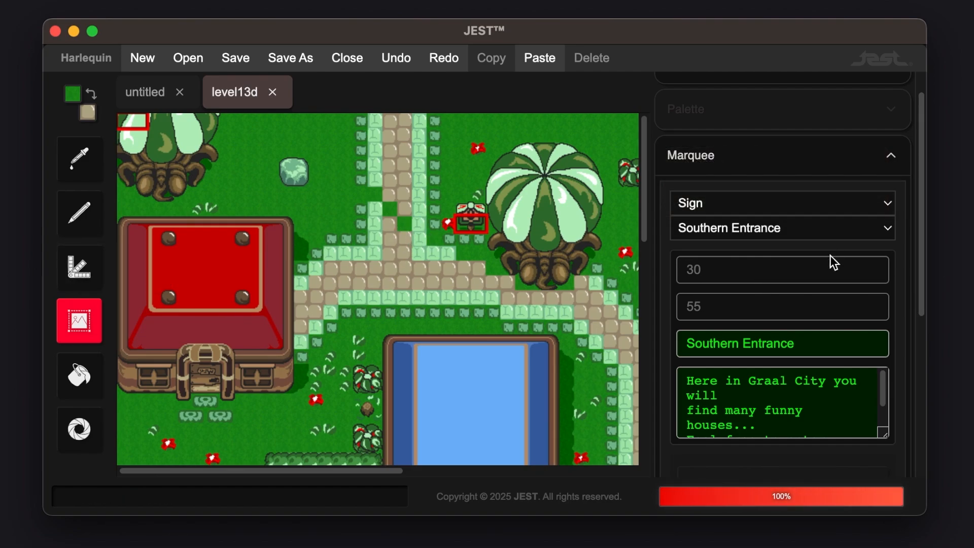
pyautogui.click(760, 202)
pyautogui.click(757, 182)
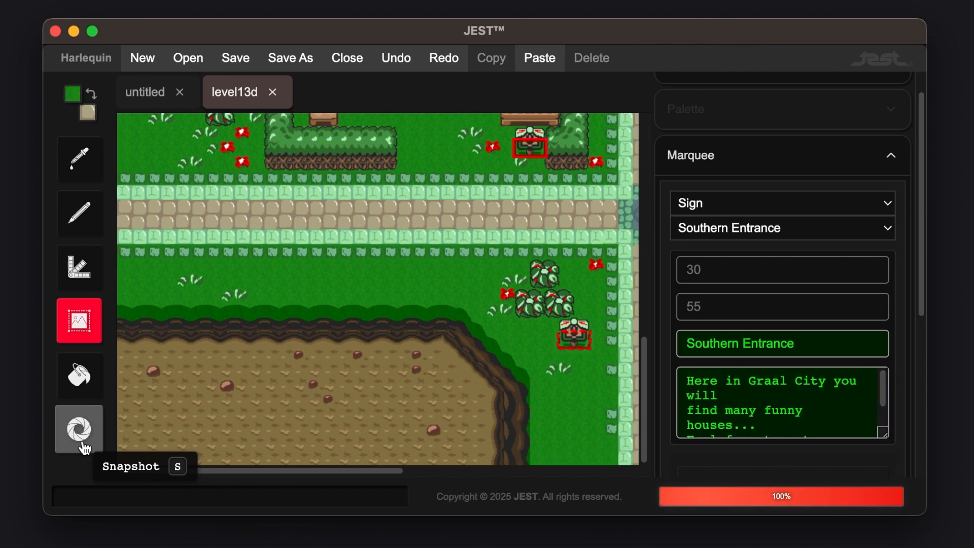
pyautogui.click(80, 441)
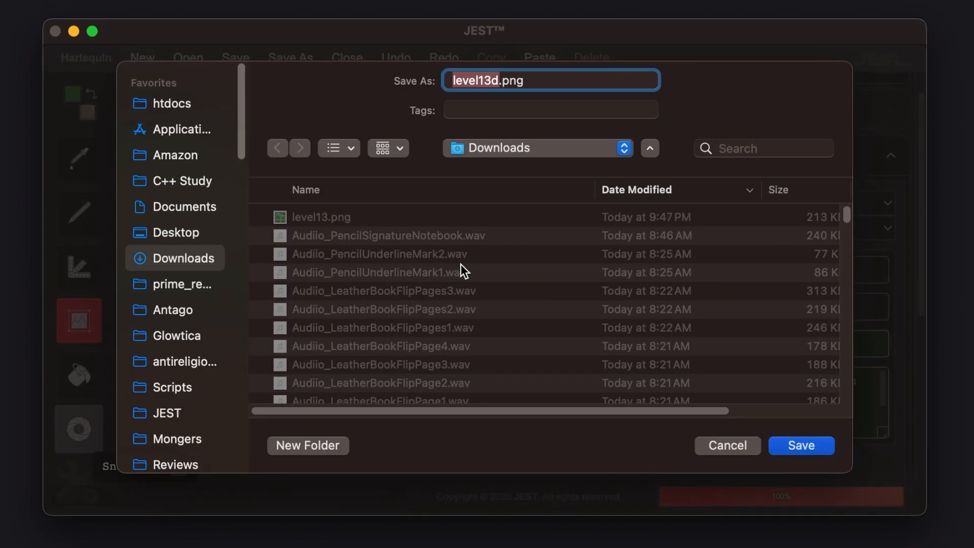
pyautogui.press('Right')
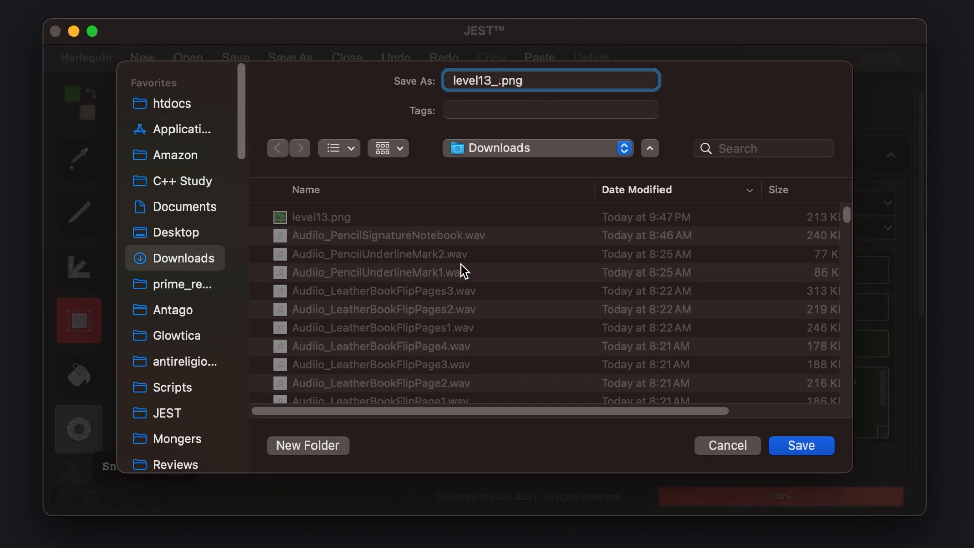
pyautogui.write('_warpzone_editing')
pyautogui.press('Return')
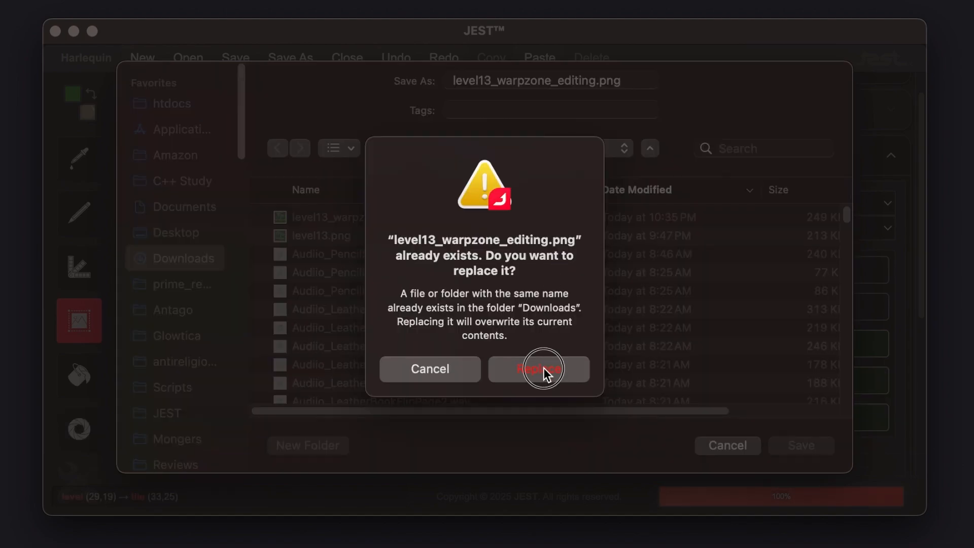
pyautogui.click(543, 368)
# Examine the warp areas in the eastern part of level13d, and inspect the Sign markers across the level.
pyautogui.scroll(-10, 574, 336)
pyautogui.hscroll(10, 573, 336)
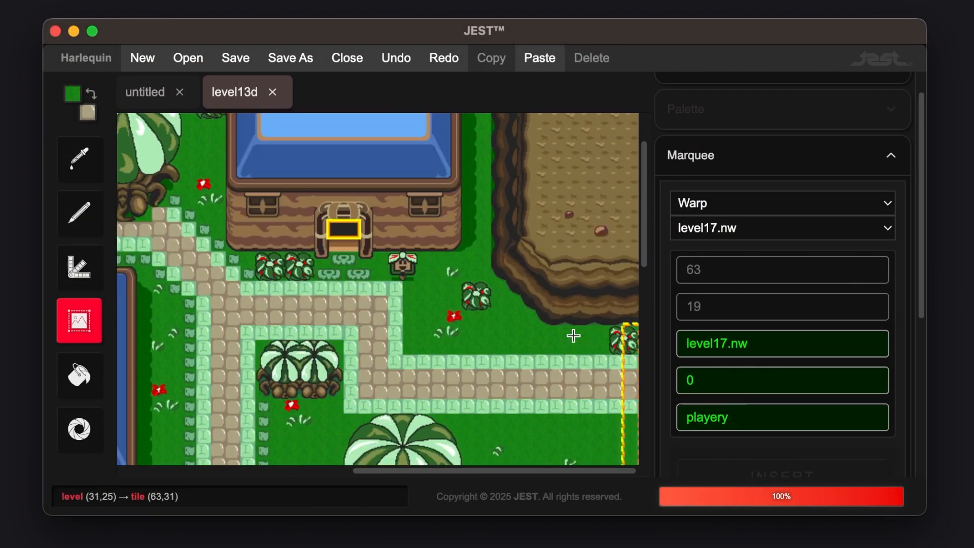
pyautogui.click(740, 193)
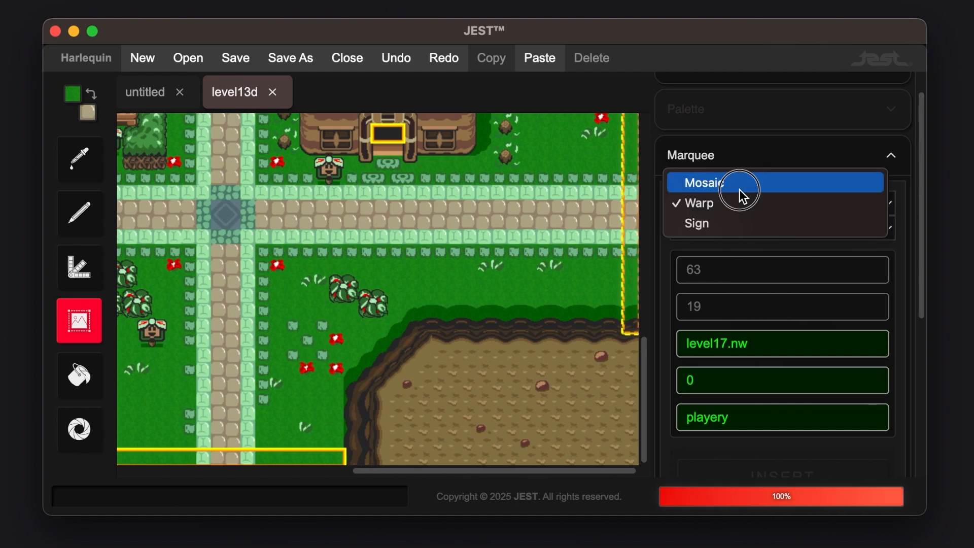
pyautogui.click(719, 221)
pyautogui.scroll(10, 536, 290)
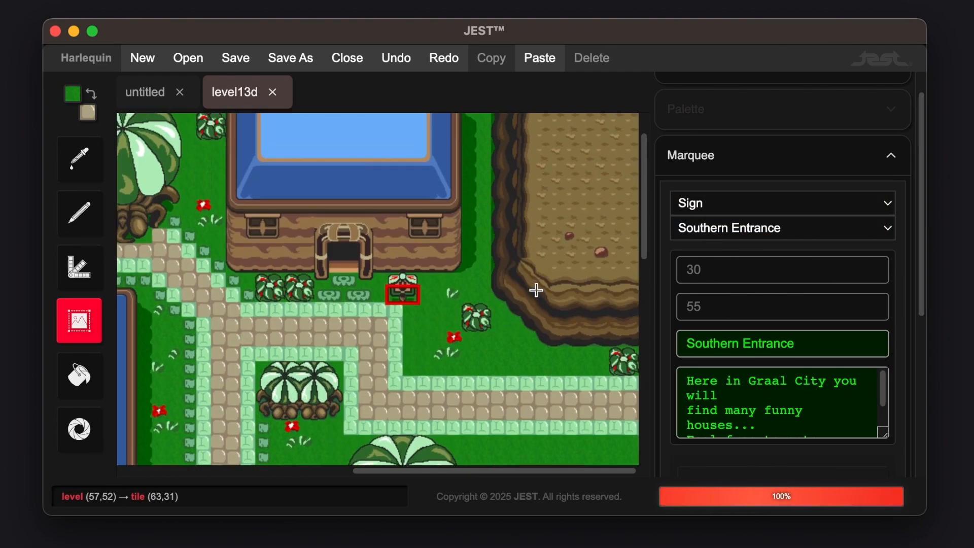
pyautogui.hscroll(-10, 537, 290)
pyautogui.scroll(-10, 472, 160)
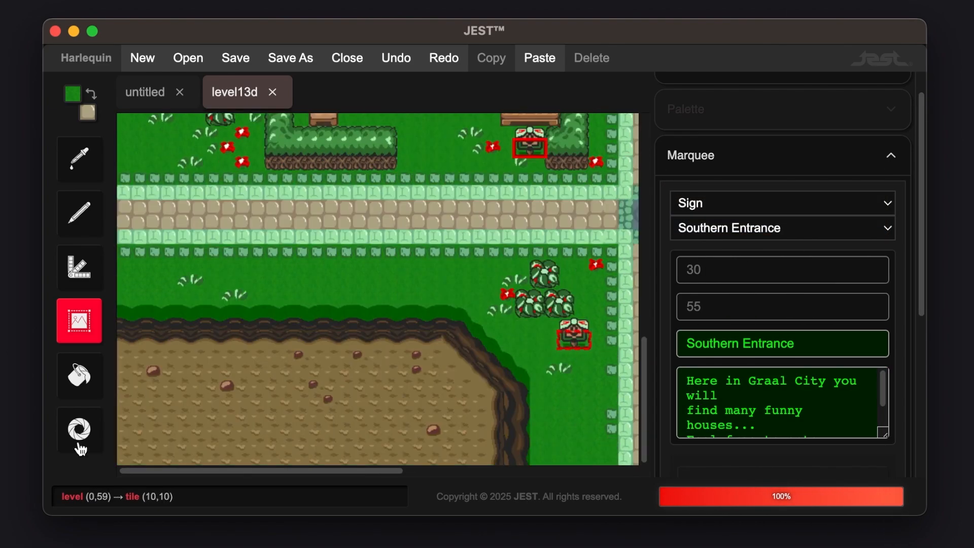
pyautogui.click(437, 360)
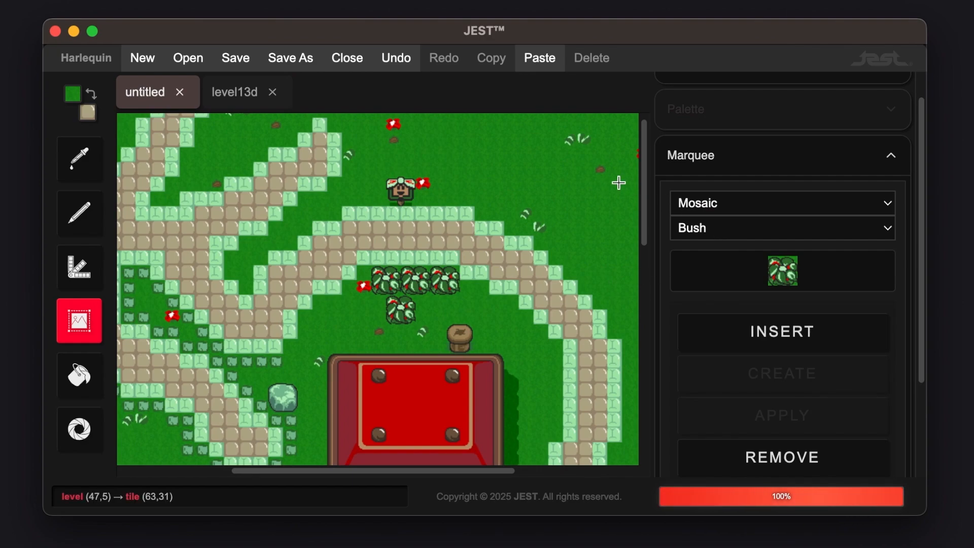
# Show the Sign objects of the untitled level and check the Backdoor Walkway Signage entry.
pyautogui.click(714, 218)
pyautogui.click(716, 211)
pyautogui.click(716, 210)
pyautogui.click(705, 242)
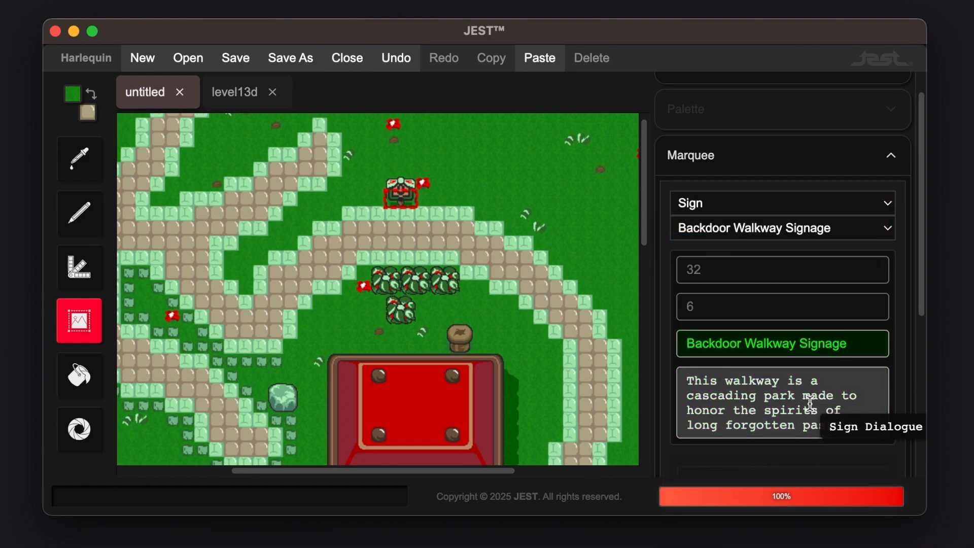
# Create a 2 x 1 warp at the red-roofed house's door, targeting house_interior1.nw at X 45, Y 10.
pyautogui.click(722, 200)
pyautogui.click(722, 186)
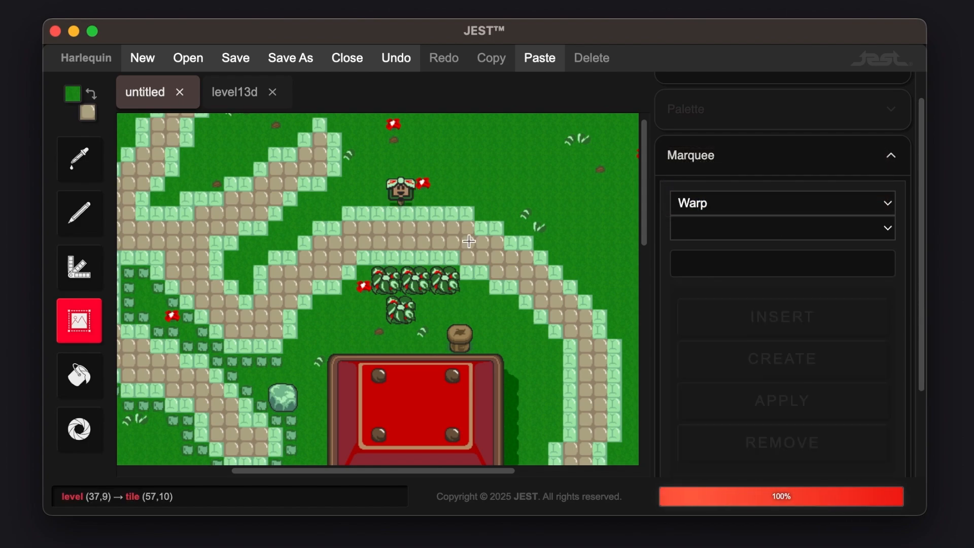
pyautogui.scroll(-5, 468, 240)
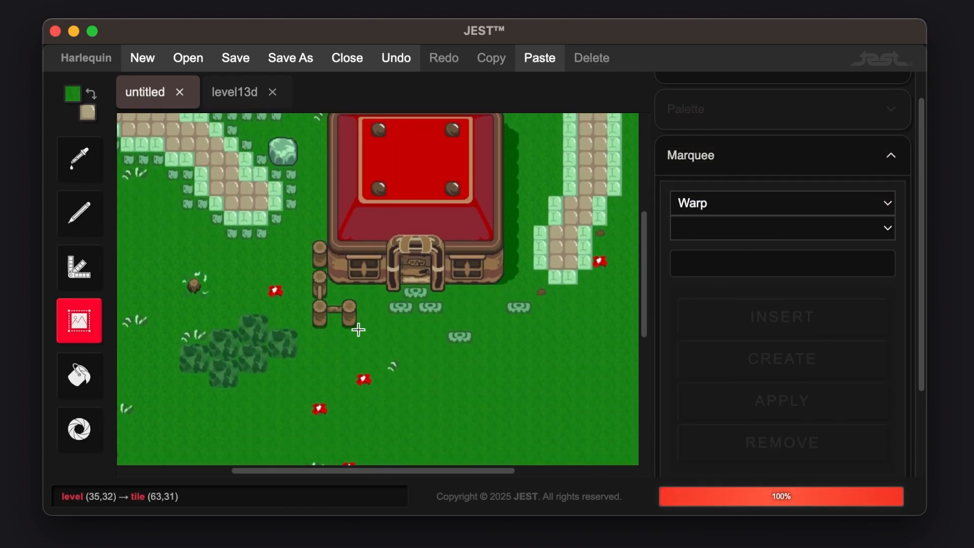
pyautogui.moveTo(403, 269); pyautogui.dragTo(432, 277)
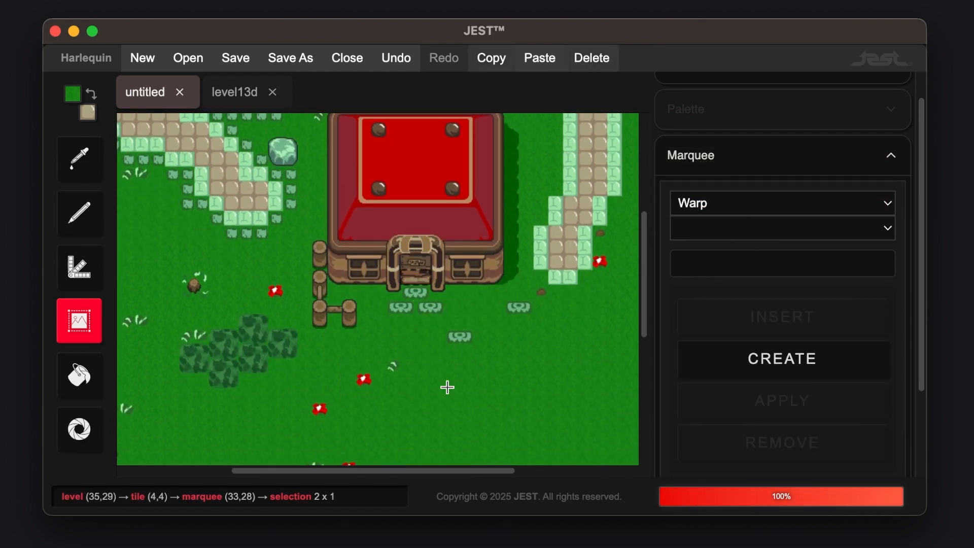
pyautogui.click(768, 363)
pyautogui.click(472, 226)
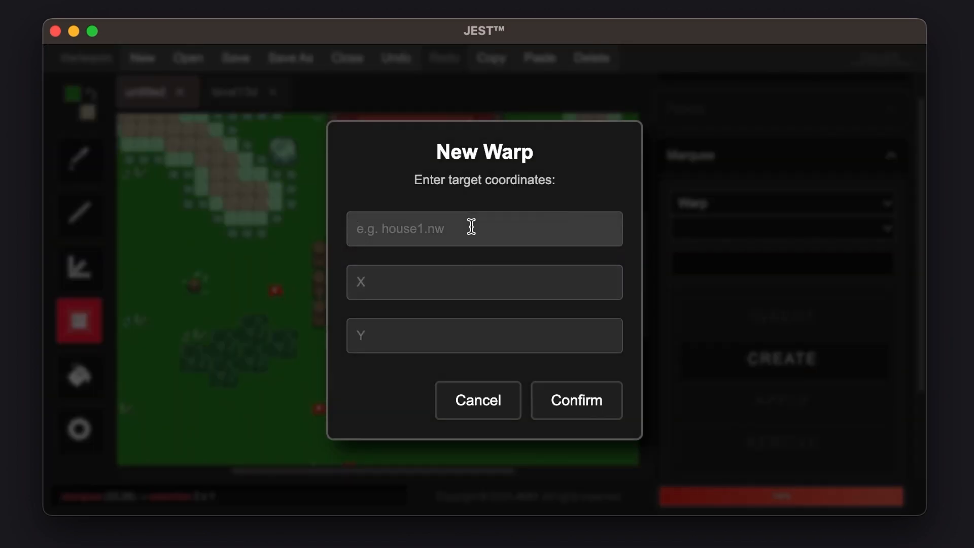
pyautogui.write('house_interior1.nw')
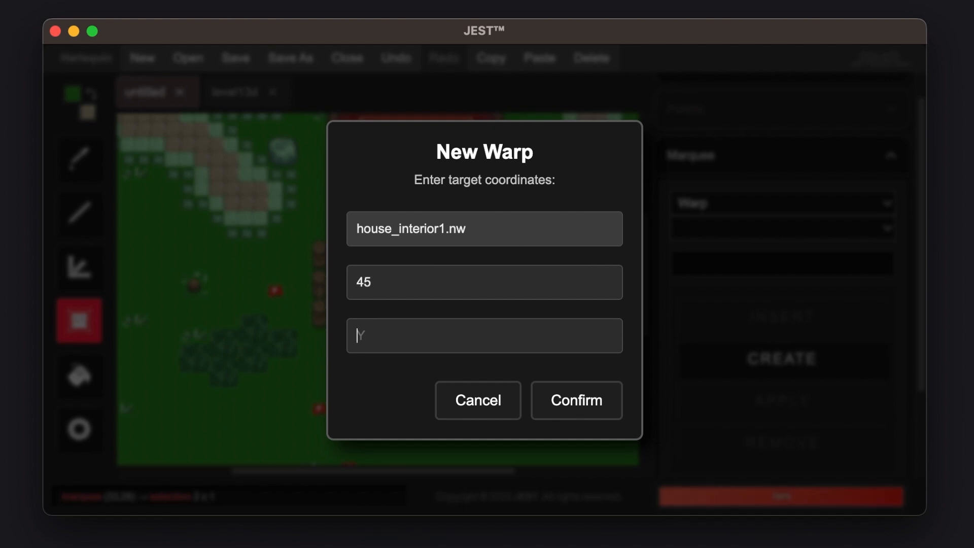
pyautogui.write('10')
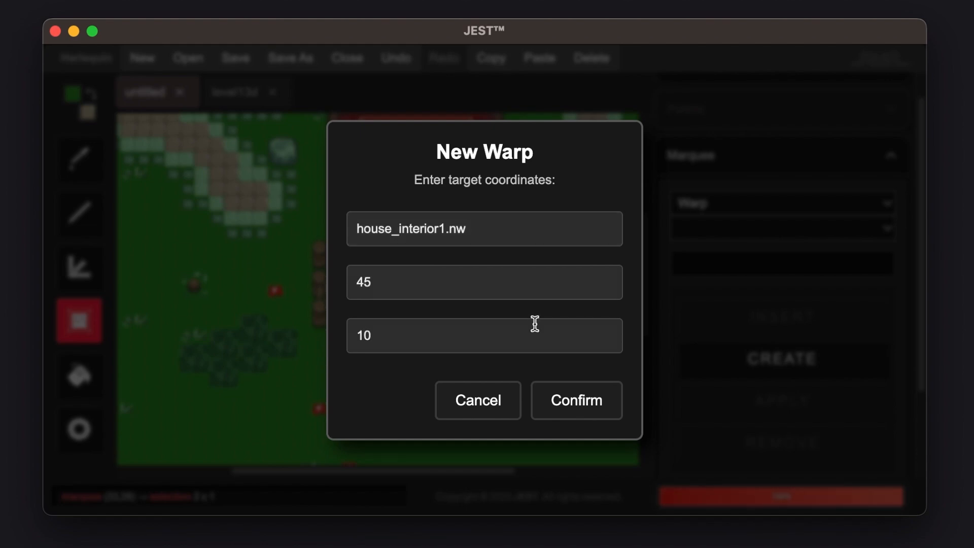
pyautogui.click(585, 415)
pyautogui.scroll(-4, 746, 405)
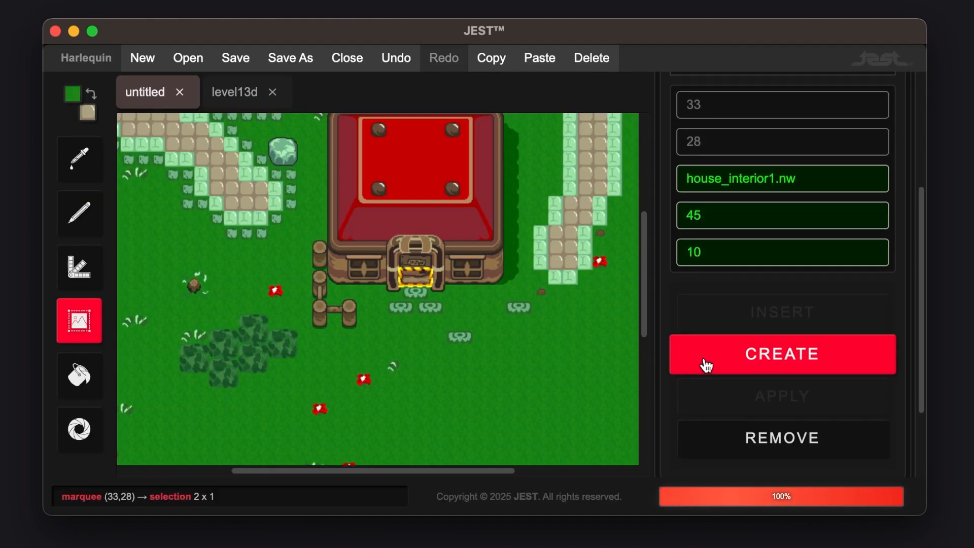
pyautogui.click(707, 364)
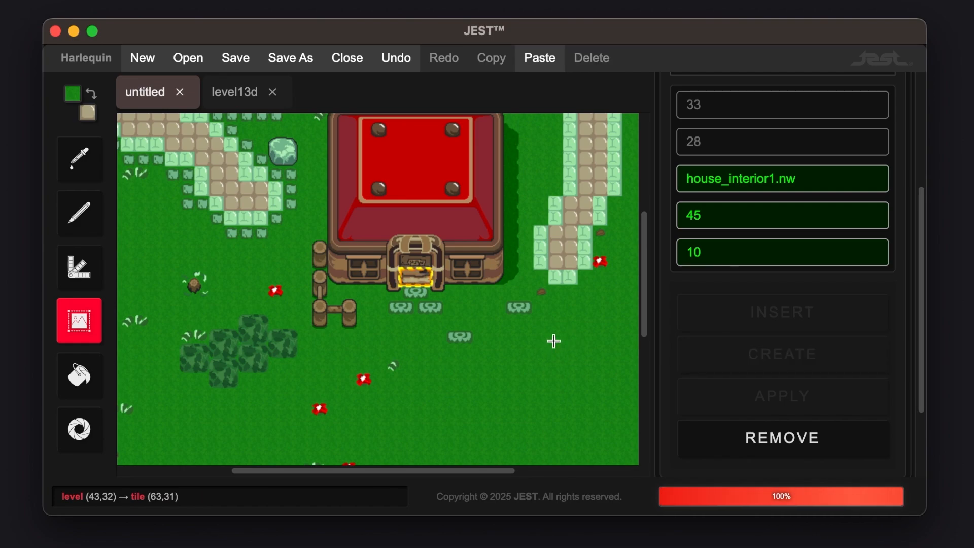
# Save the untitled level as level_constrction1.
pyautogui.scroll(5, 466, 325)
pyautogui.scroll(4, 731, 317)
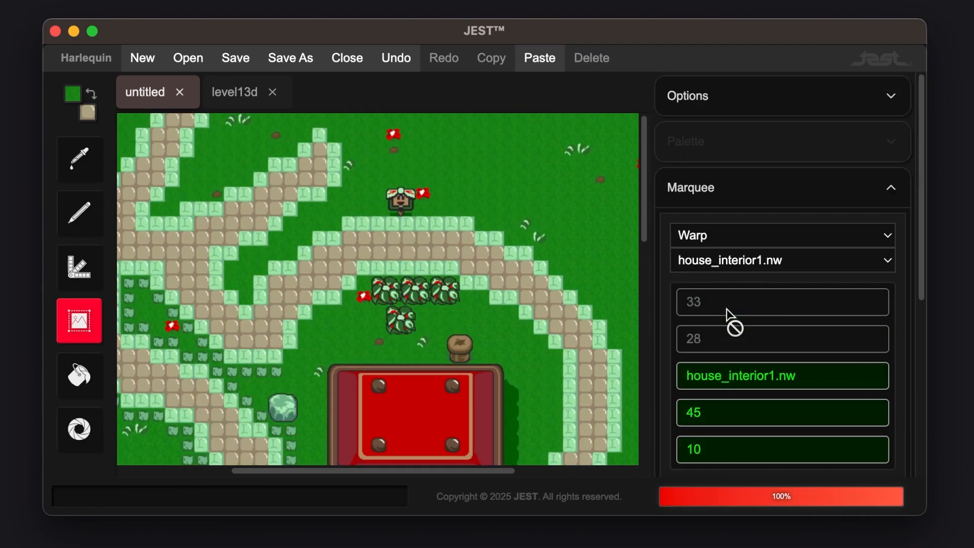
pyautogui.click(235, 58)
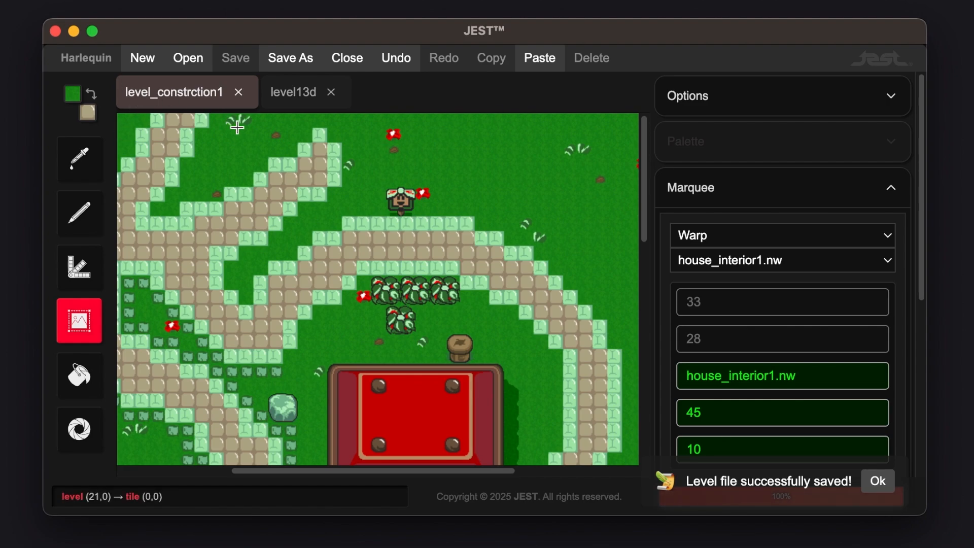
# Look over the whole level_constrction1 map, from the grassy southern area back to the house and paths.
pyautogui.scroll(-10, 286, 221)
pyautogui.hscroll(4, 287, 222)
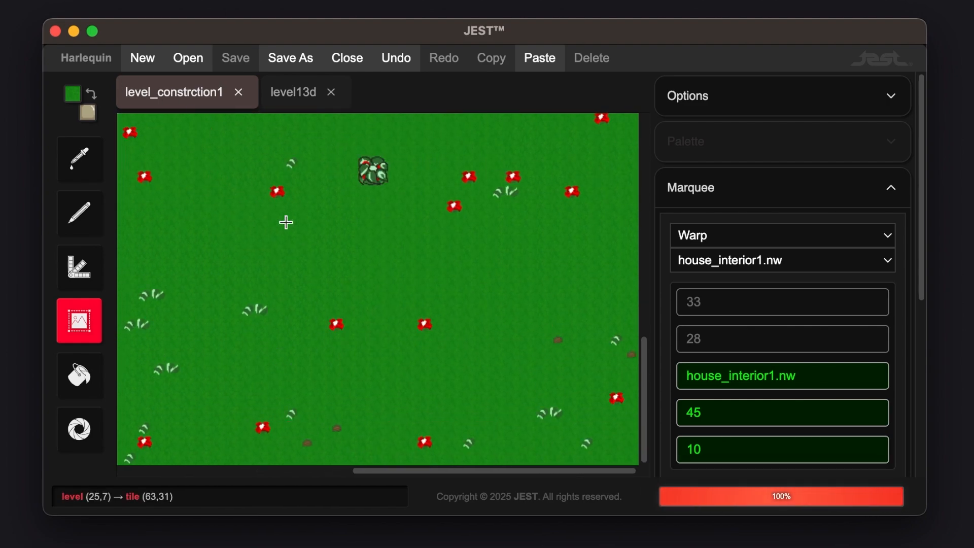
pyautogui.hscroll(-8, 286, 221)
pyautogui.scroll(12, 287, 221)
pyautogui.hscroll(4, 286, 221)
pyautogui.hscroll(-4, 287, 222)
pyautogui.scroll(-5, 287, 222)
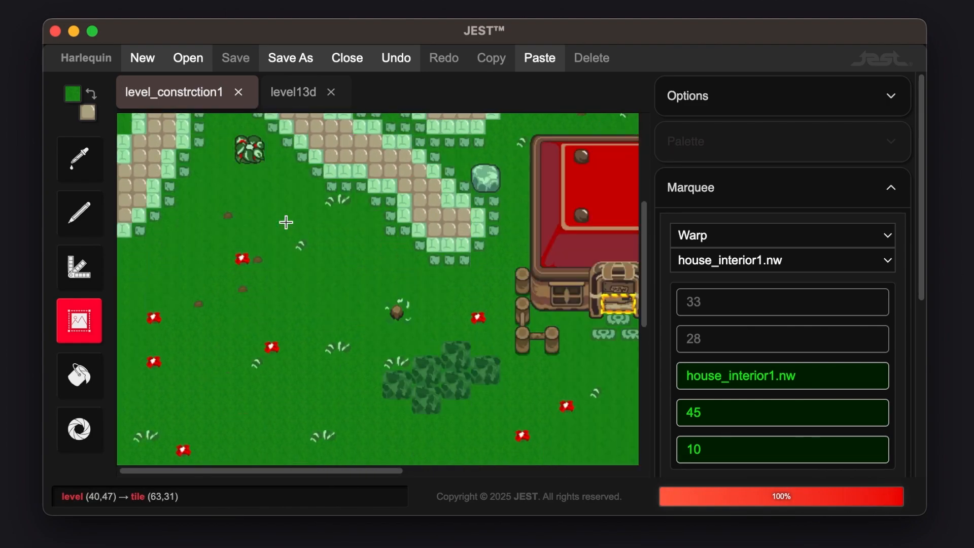
# Paint small leaf tiles with the Pencil along the diagonal path's upper end and in the grass gap beneath it.
pyautogui.press('p')
pyautogui.scroll(5, 287, 222)
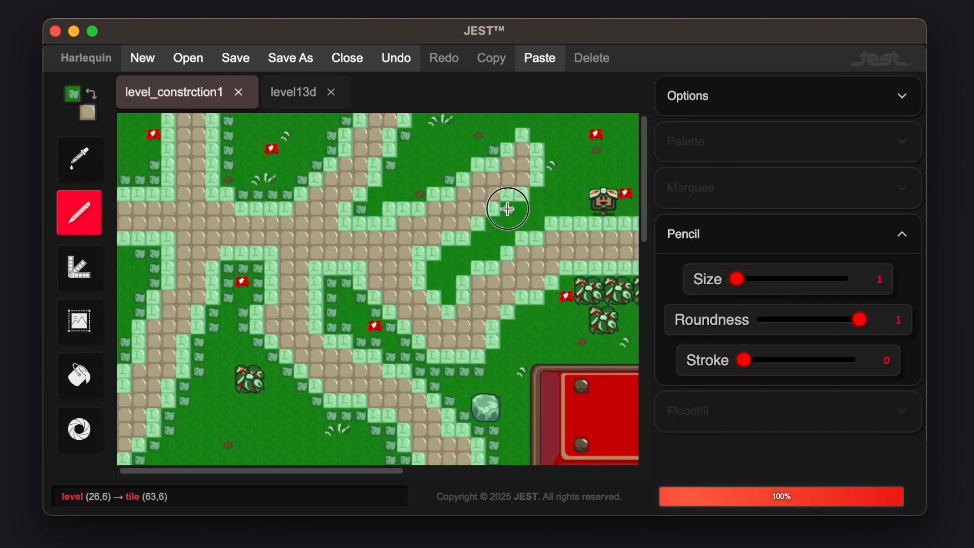
pyautogui.click(539, 136)
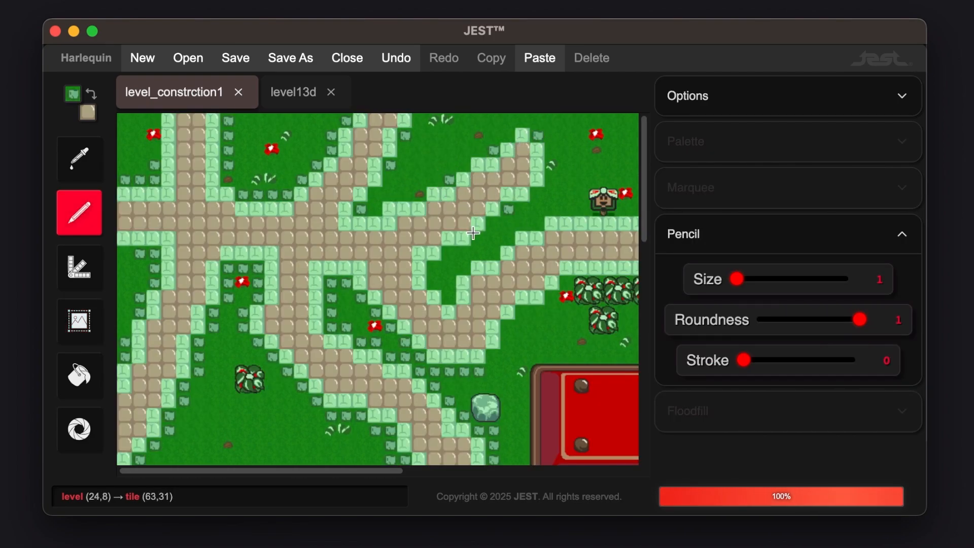
pyautogui.click(453, 253)
pyautogui.click(433, 271)
pyautogui.click(435, 282)
pyautogui.click(448, 295)
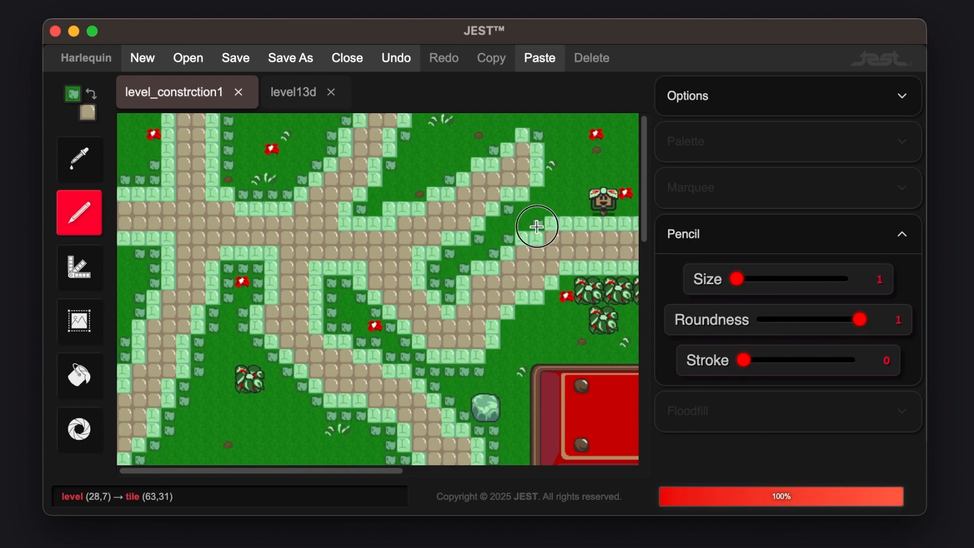
# Paint a row of small leaf tiles along the upper edge of the curved path, on both sides of the sign.
pyautogui.hscroll(5, 539, 224)
pyautogui.click(404, 210)
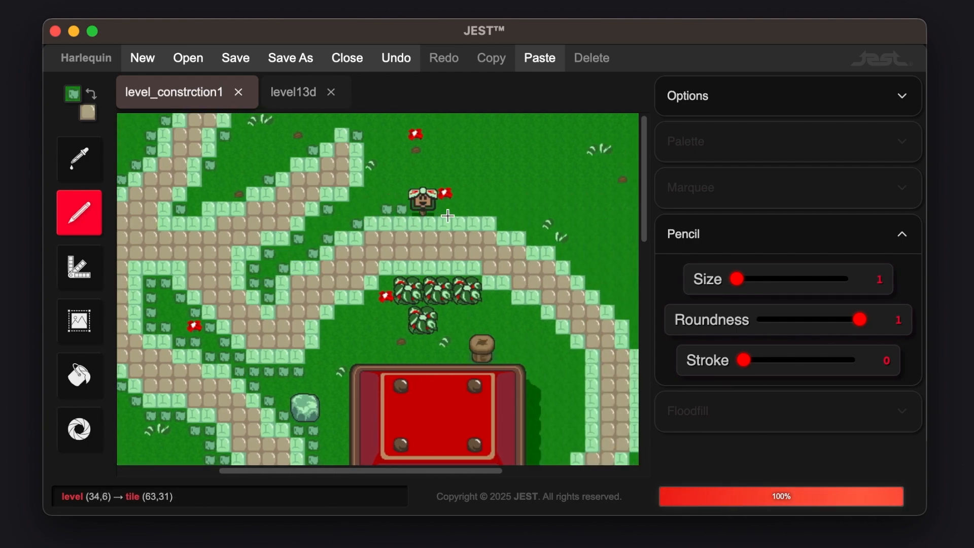
pyautogui.click(447, 210)
pyautogui.click(460, 210)
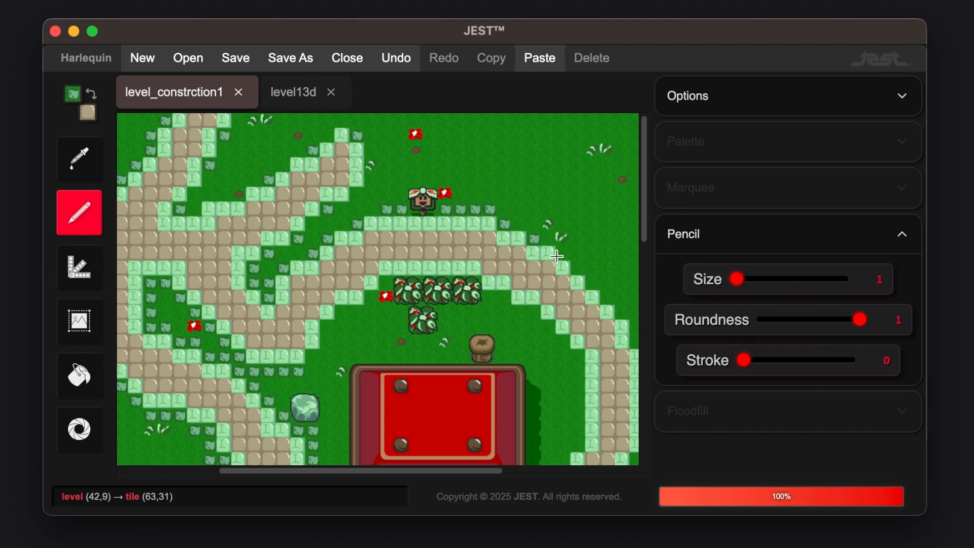
# Line the outer edge, southern end and inner edge of the curved path east of the house with small leaf tiles.
pyautogui.hscroll(3, 537, 229)
pyautogui.scroll(-1, 553, 254)
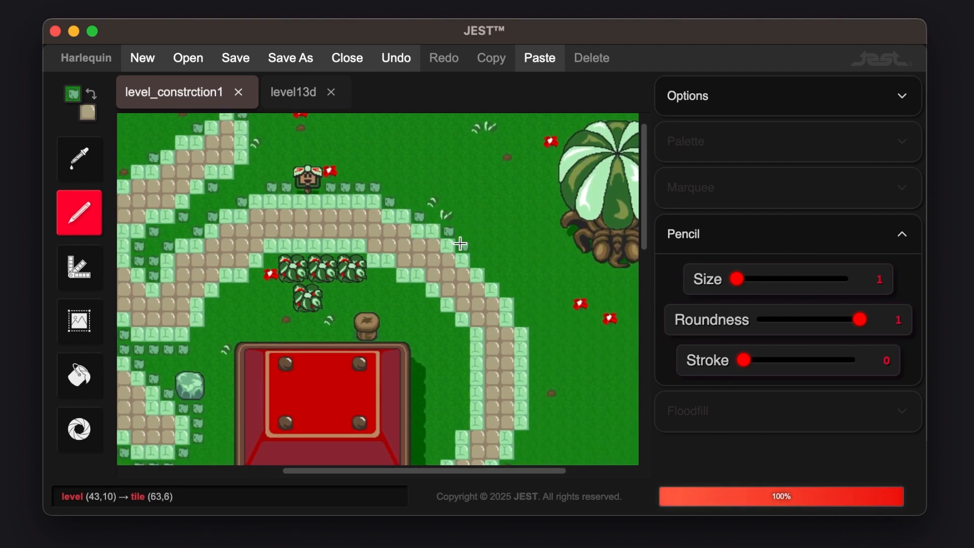
pyautogui.click(491, 276)
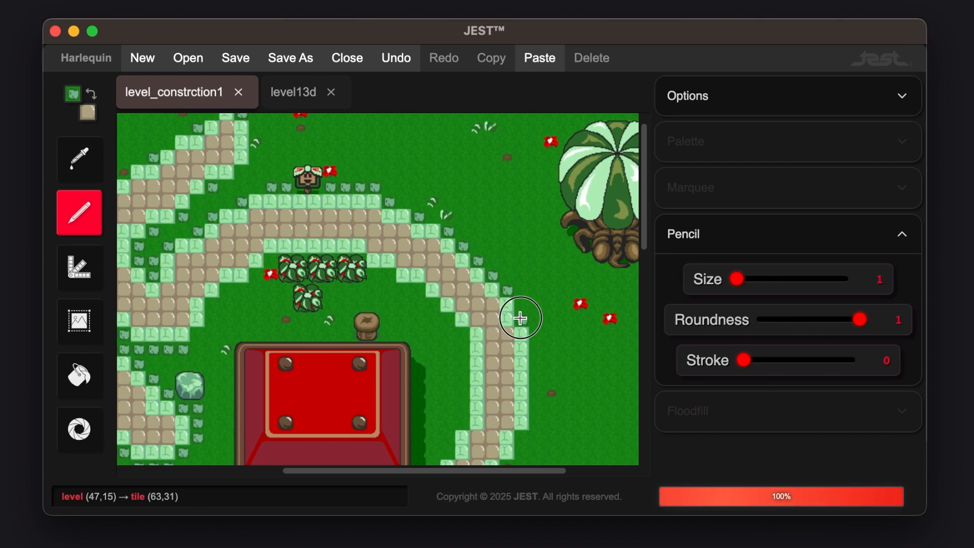
pyautogui.scroll(-3, 522, 320)
pyautogui.hscroll(1, 523, 320)
pyautogui.moveTo(506, 312); pyautogui.dragTo(503, 345)
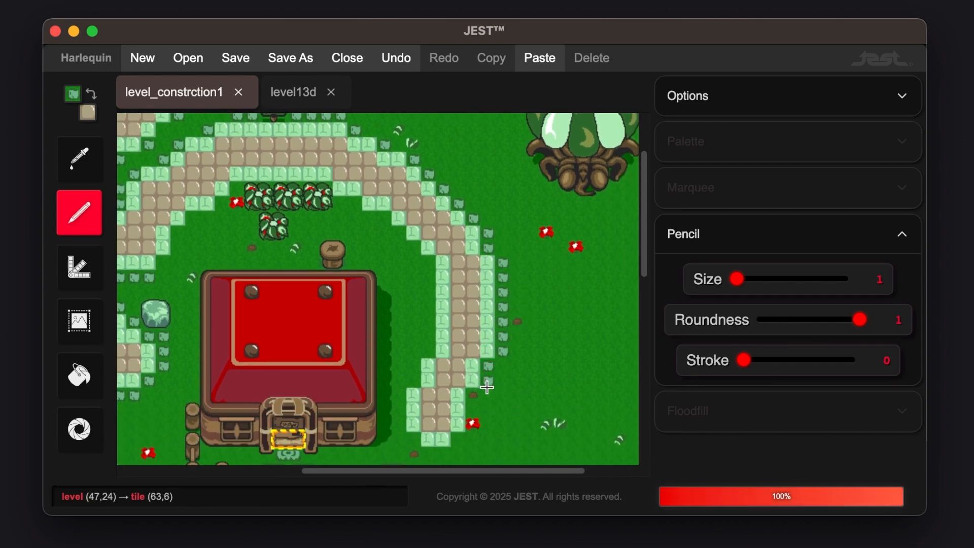
pyautogui.scroll(-2, 466, 408)
pyautogui.moveTo(448, 411)
pyautogui.mouseDown()
pyautogui.moveTo(421, 408)
pyautogui.moveTo(401, 359)
pyautogui.moveTo(427, 306)
pyautogui.mouseUp()
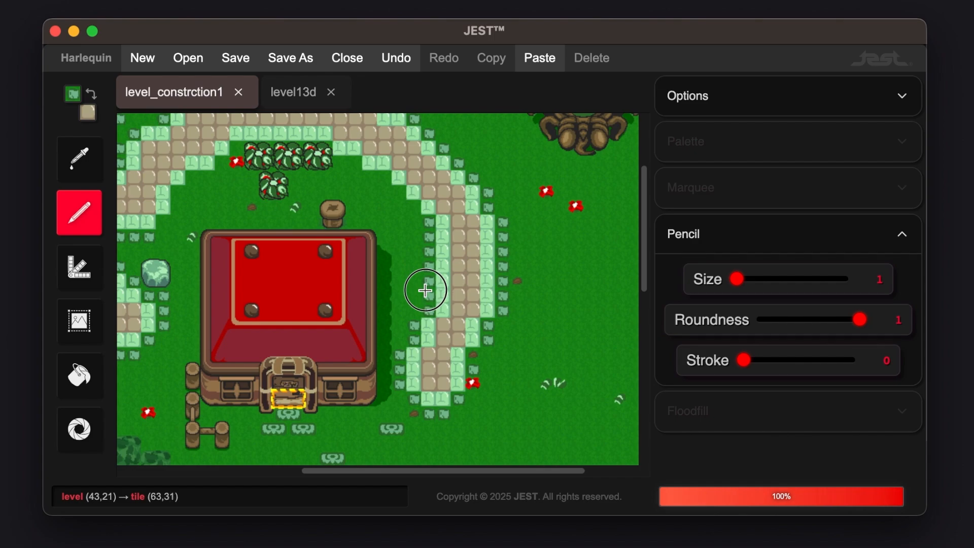
# Add leaf tiles under the curved path's inner edge beside the bushes north of the house and save the level.
pyautogui.scroll(3, 426, 287)
pyautogui.hscroll(-2, 427, 287)
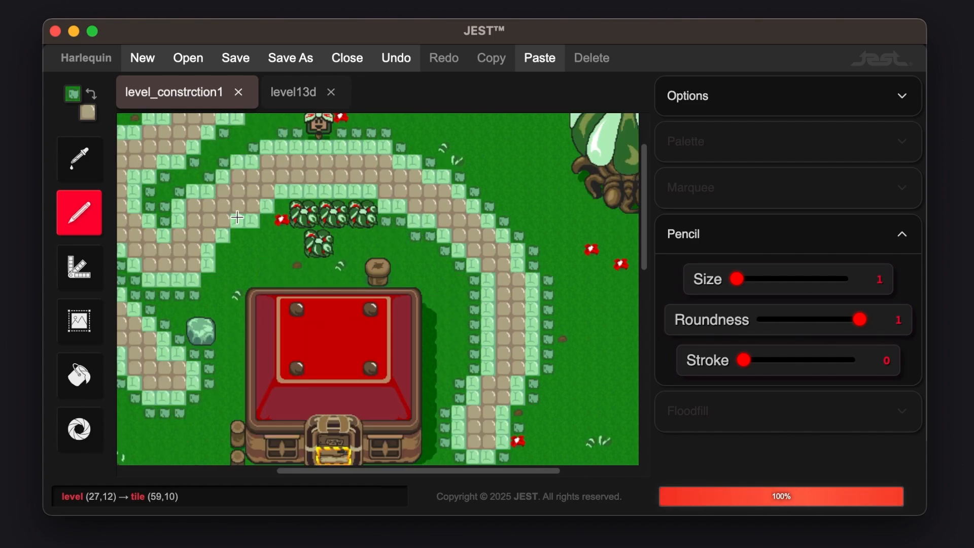
pyautogui.moveTo(258, 231)
pyautogui.mouseDown()
pyautogui.moveTo(240, 224)
pyautogui.moveTo(239, 233)
pyautogui.mouseUp()
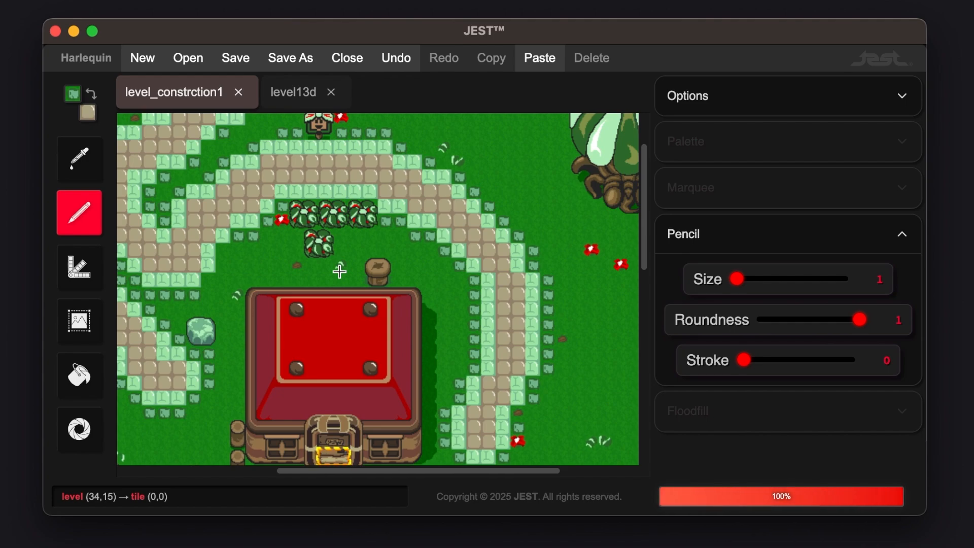
pyautogui.click(236, 59)
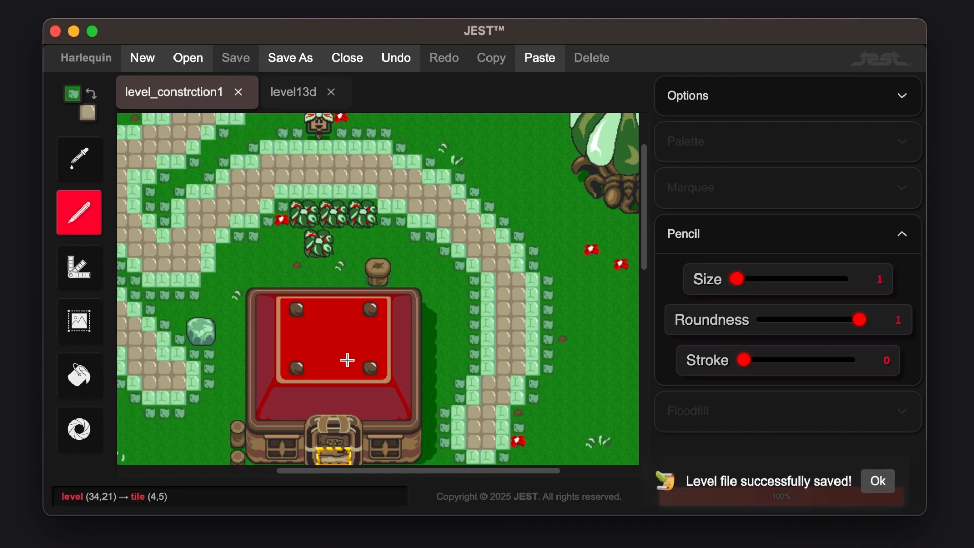
# Add missing leaf tiles along the southern edges and lower end of the paths west of the house.
pyautogui.scroll(-10, 347, 360)
pyautogui.scroll(10, 348, 360)
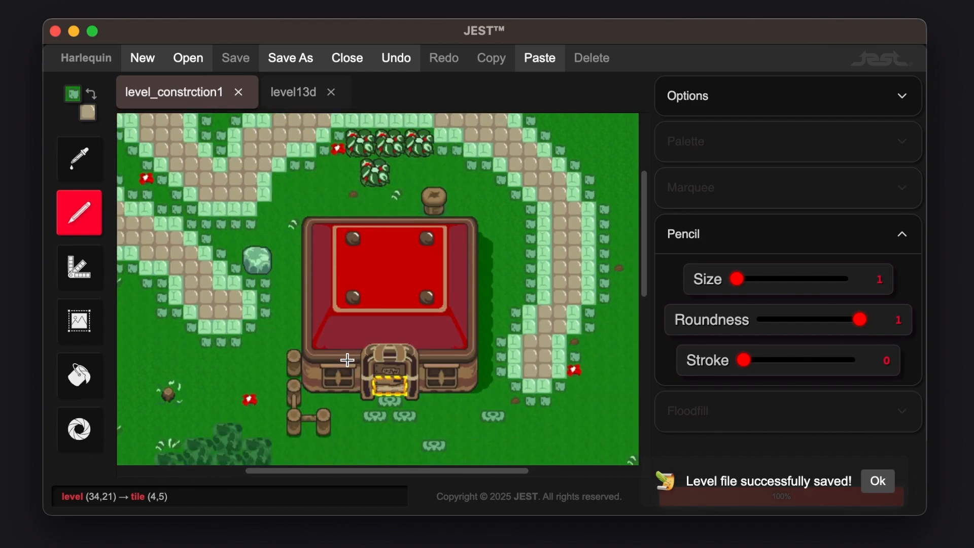
pyautogui.scroll(5, 348, 360)
pyautogui.hscroll(-6, 347, 360)
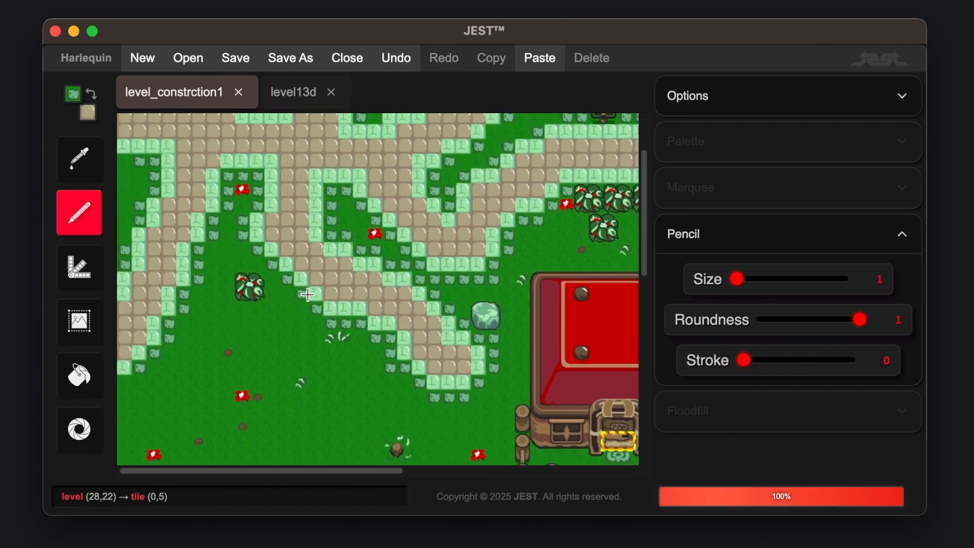
pyautogui.scroll(-3, 308, 294)
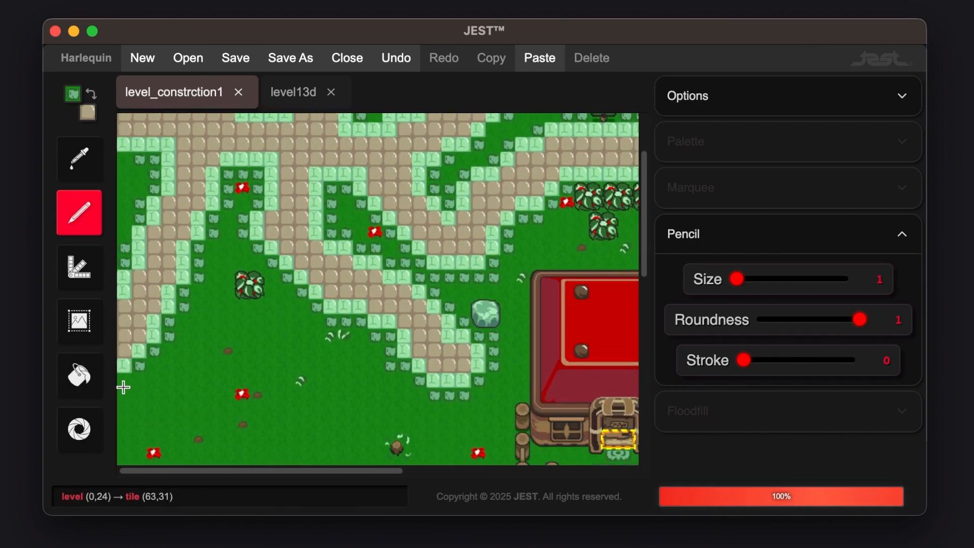
# Look over the leaf-tile edging along all the paths around the house and sign for gaps.
pyautogui.scroll(3, 123, 387)
pyautogui.hscroll(1, 123, 387)
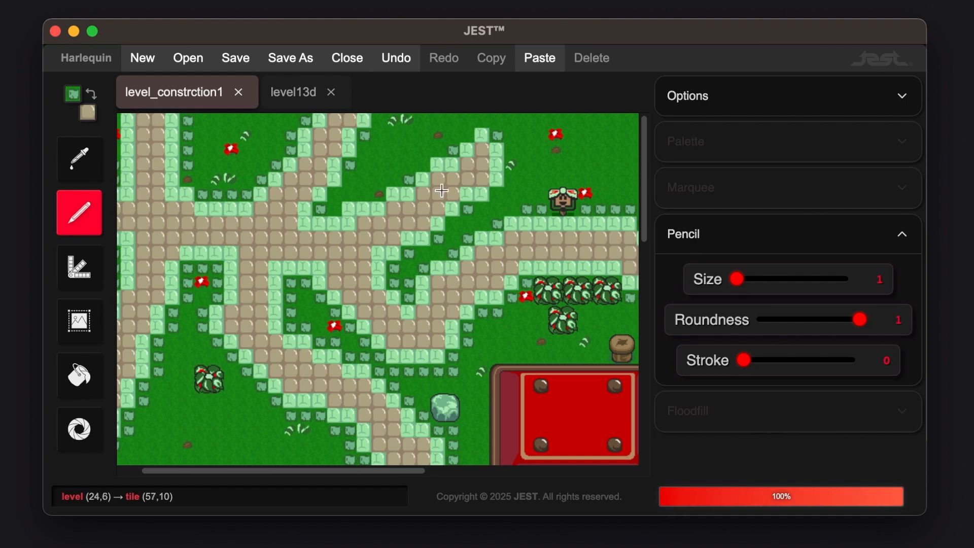
pyautogui.hscroll(-1, 467, 342)
pyautogui.hscroll(8, 468, 342)
pyautogui.scroll(-5, 468, 345)
pyautogui.hscroll(-8, 469, 345)
pyautogui.scroll(2, 468, 329)
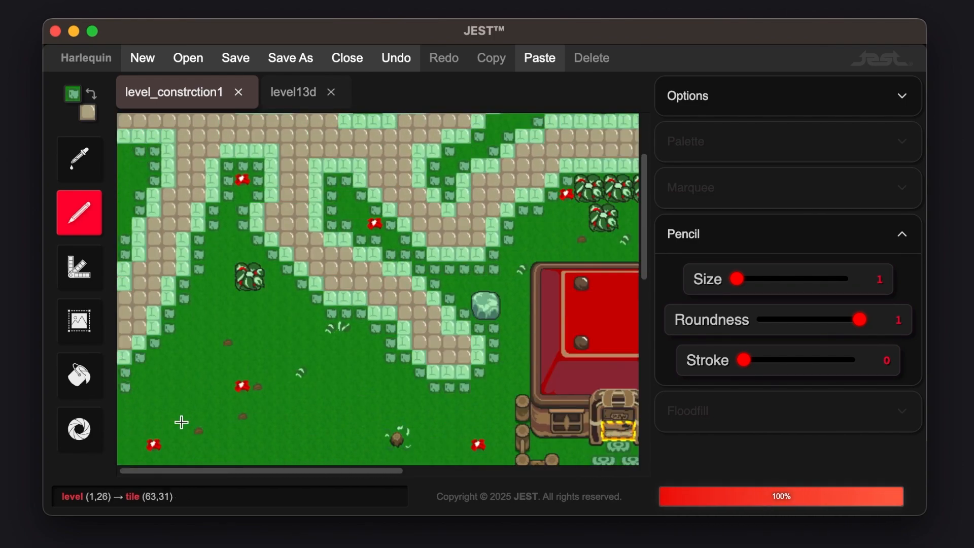
pyautogui.scroll(2, 215, 429)
pyautogui.hscroll(-5, 215, 429)
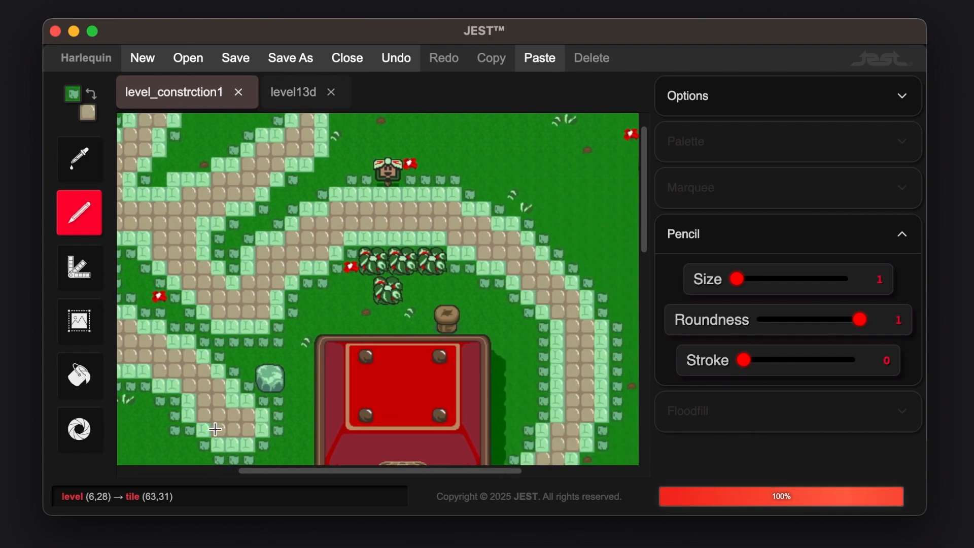
pyautogui.hscroll(5, 215, 429)
pyautogui.scroll(1, 215, 430)
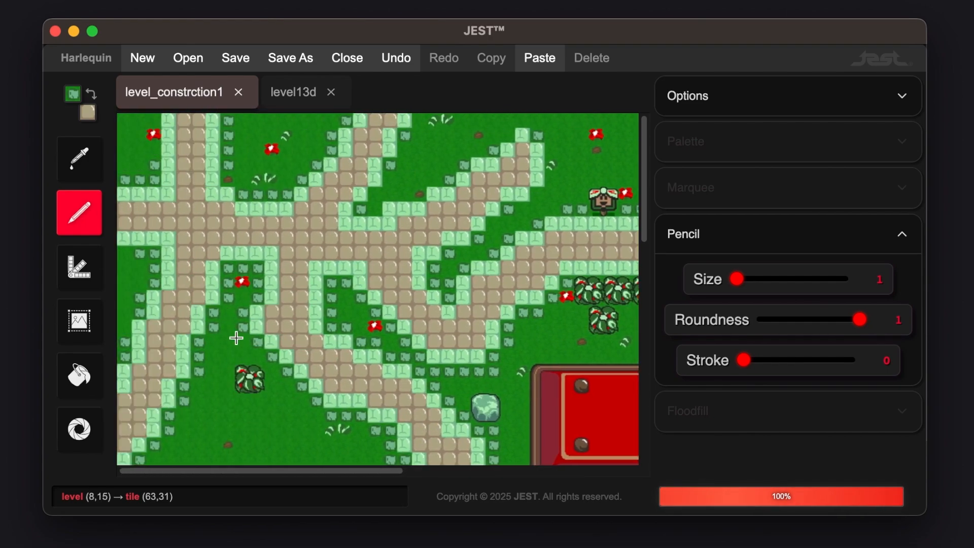
pyautogui.scroll(-5, 237, 338)
pyautogui.hscroll(6, 237, 338)
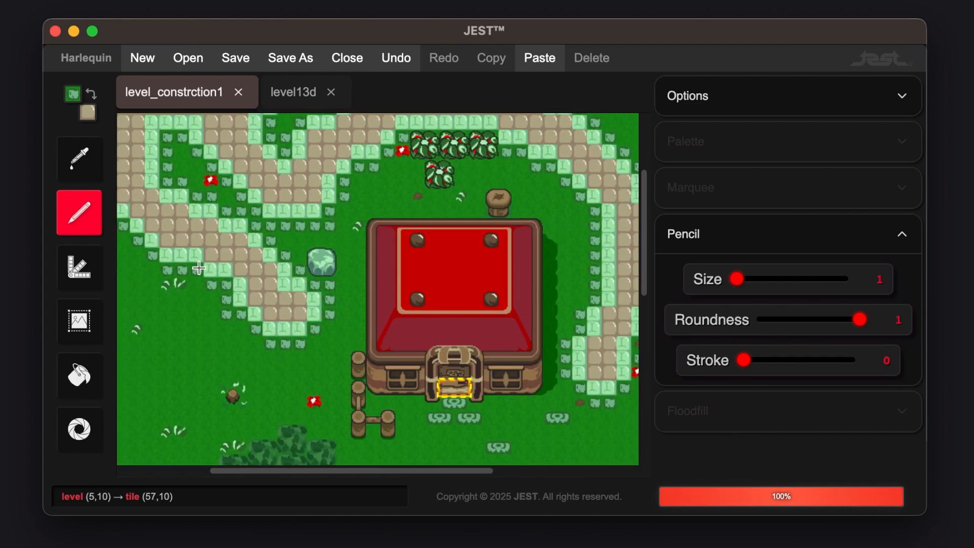